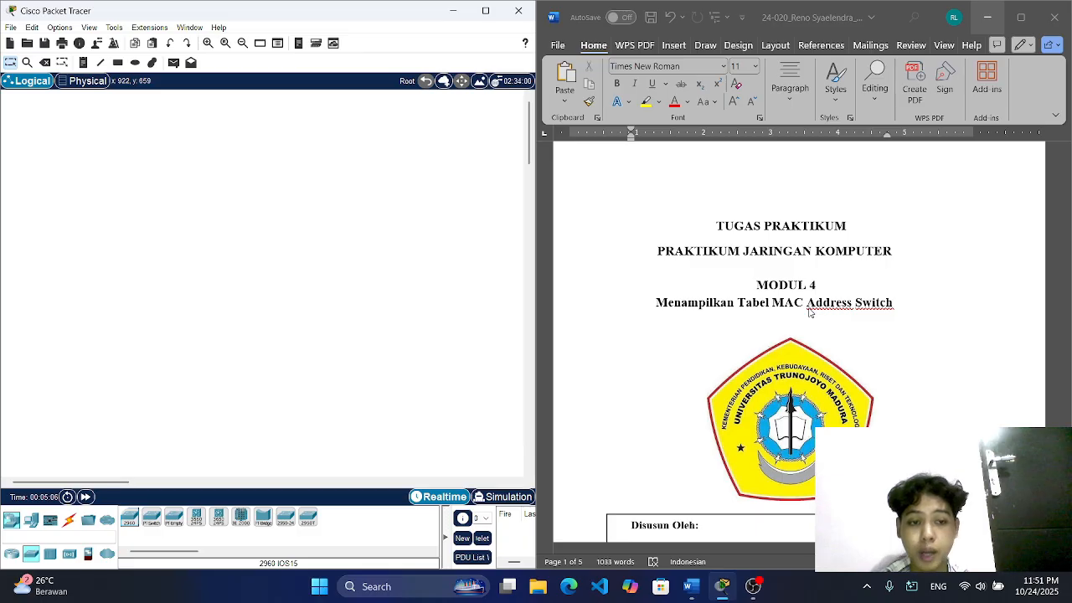
Step: Review the topology and equipment list in the lab document and place two 2960 switches side by side in the workspace
scroll(809, 311, down, 10)
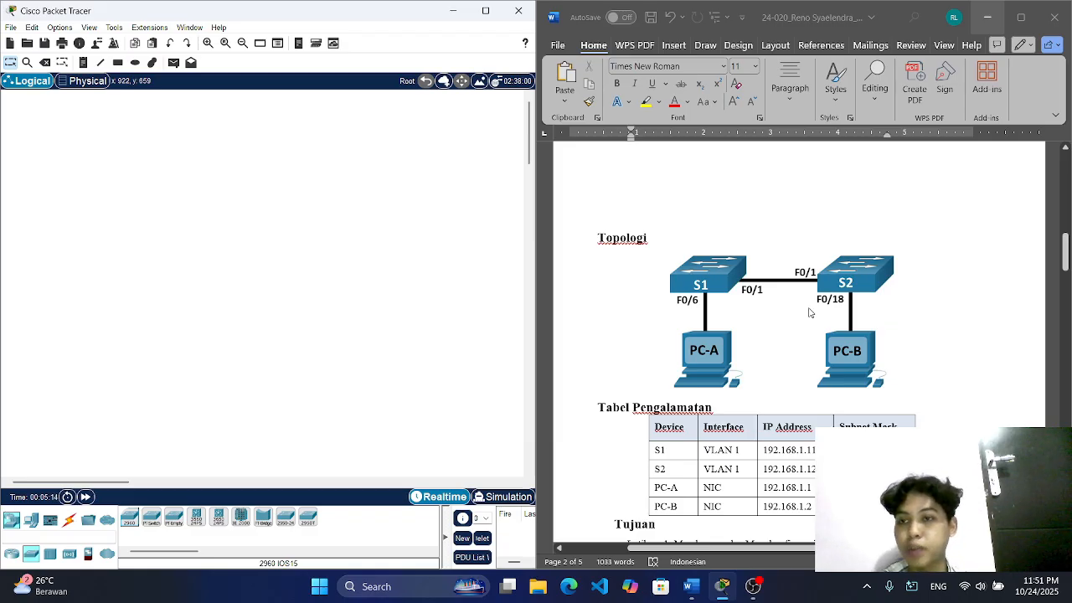
scroll(809, 312, down, 2)
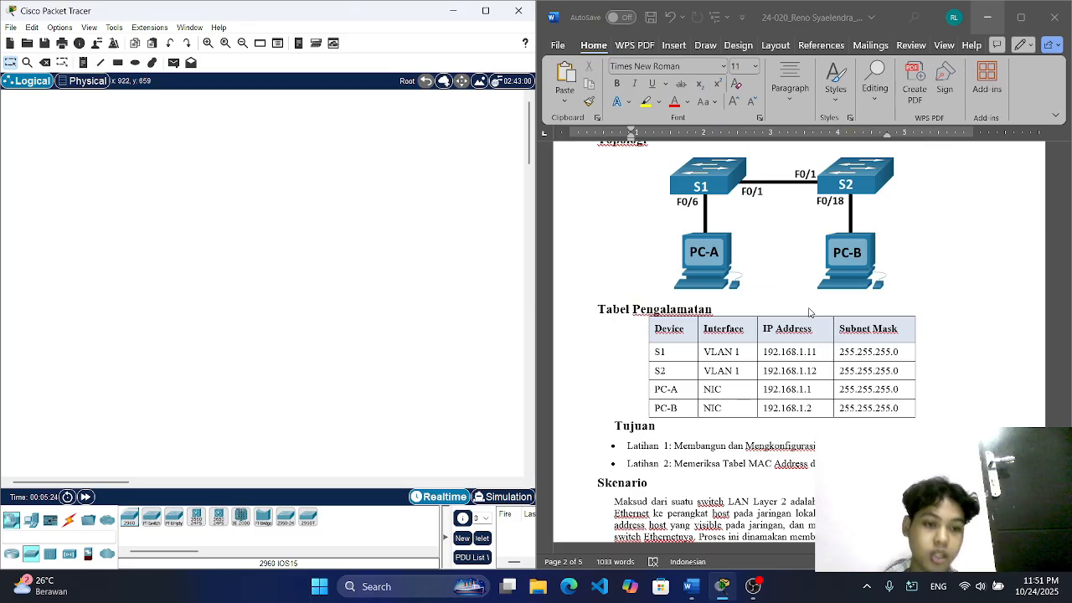
scroll(809, 312, down, 10)
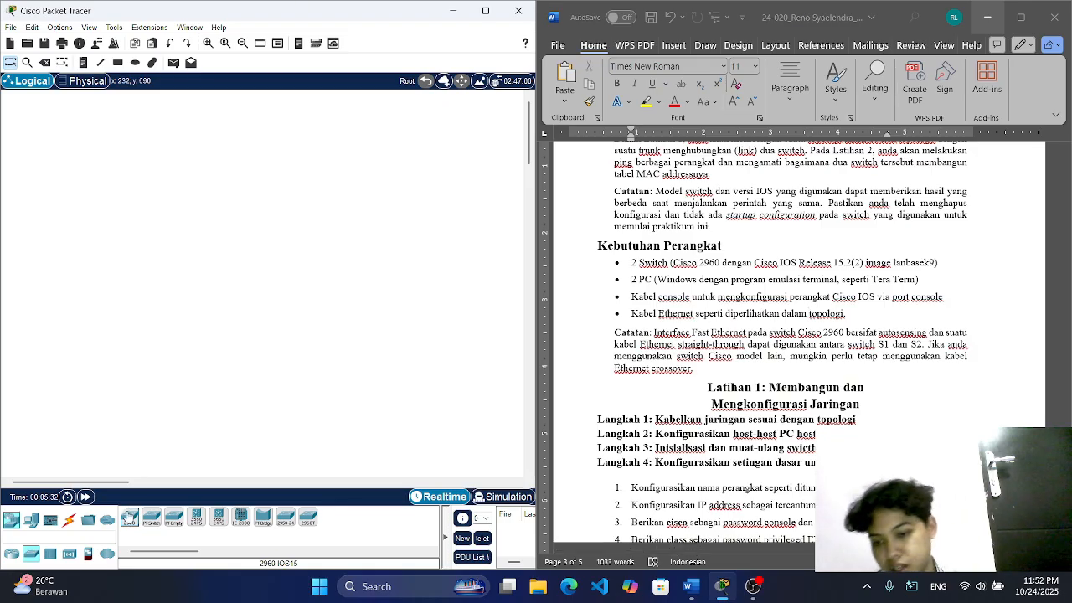
drag(129, 517, 181, 236)
drag(131, 519, 317, 253)
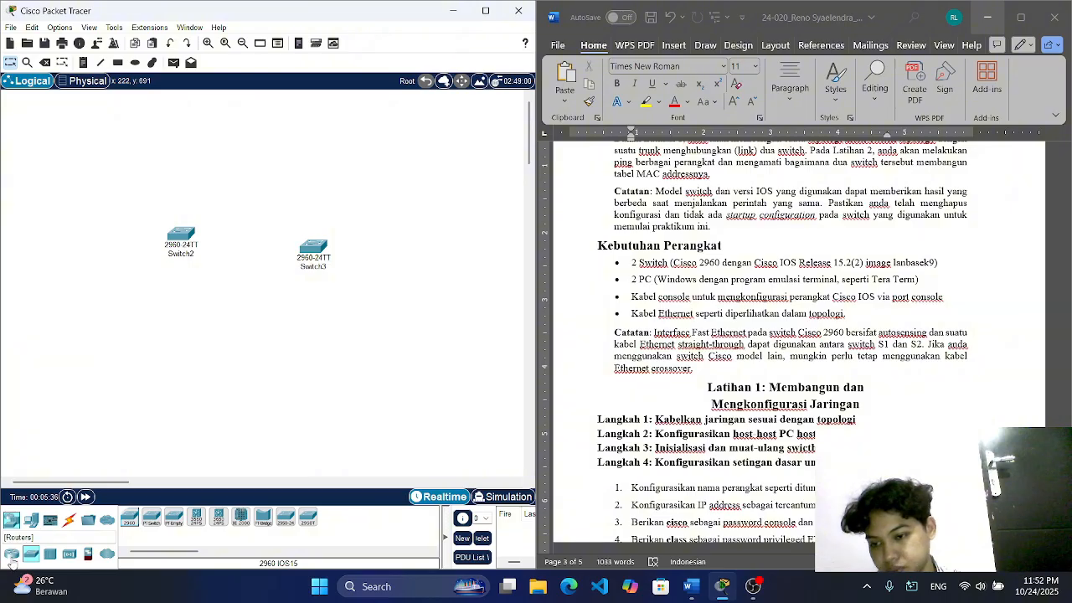
Step: Add two PC-PT end devices below the switches, straighten the layout, and bring up the available connection cable types
click(31, 520)
drag(130, 517, 93, 345)
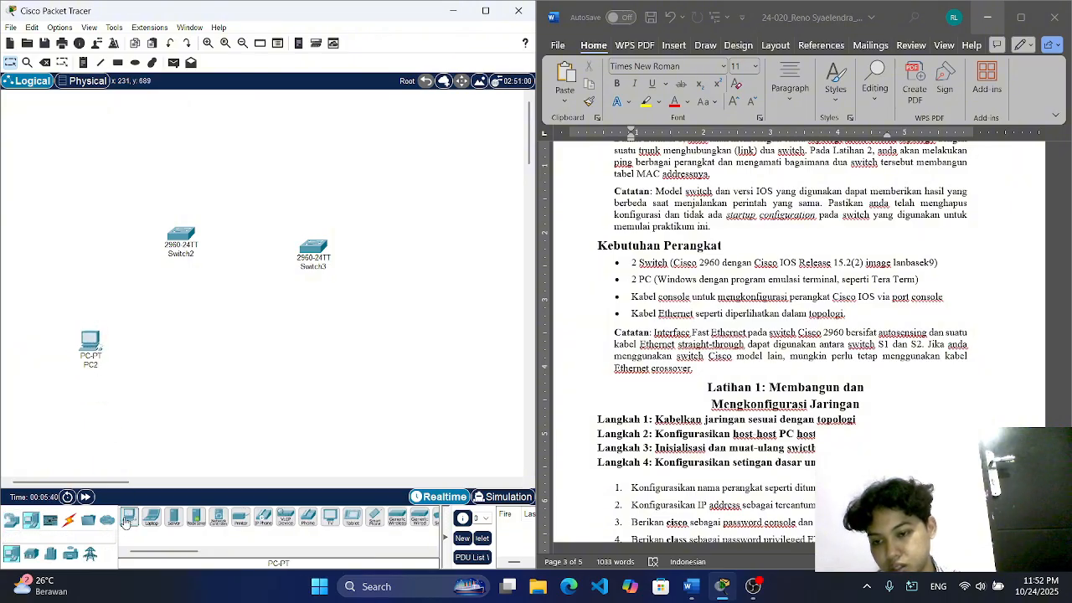
drag(129, 519, 409, 362)
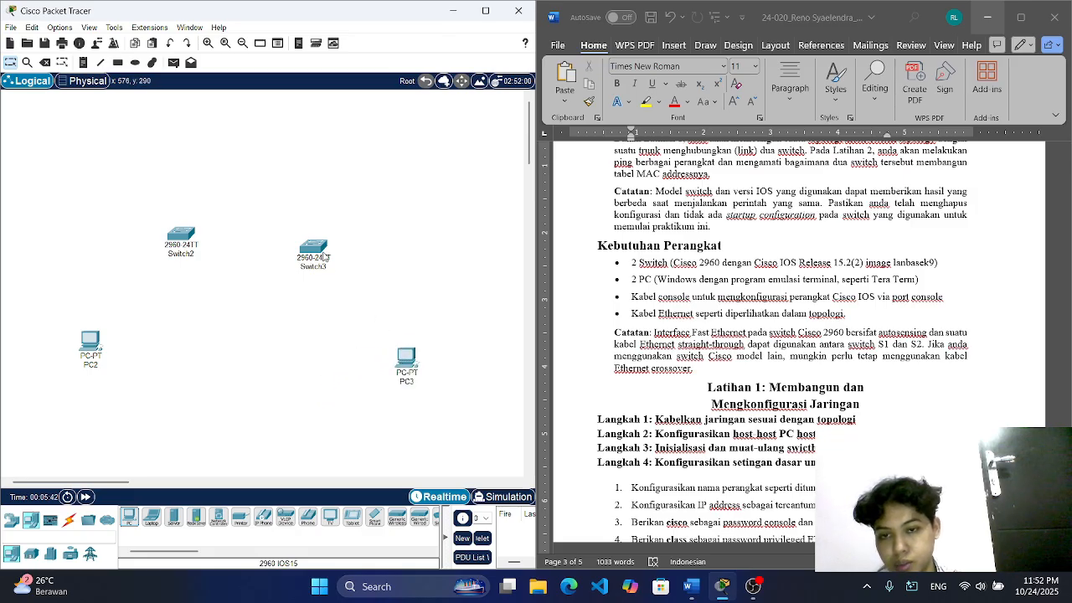
drag(319, 255, 316, 243)
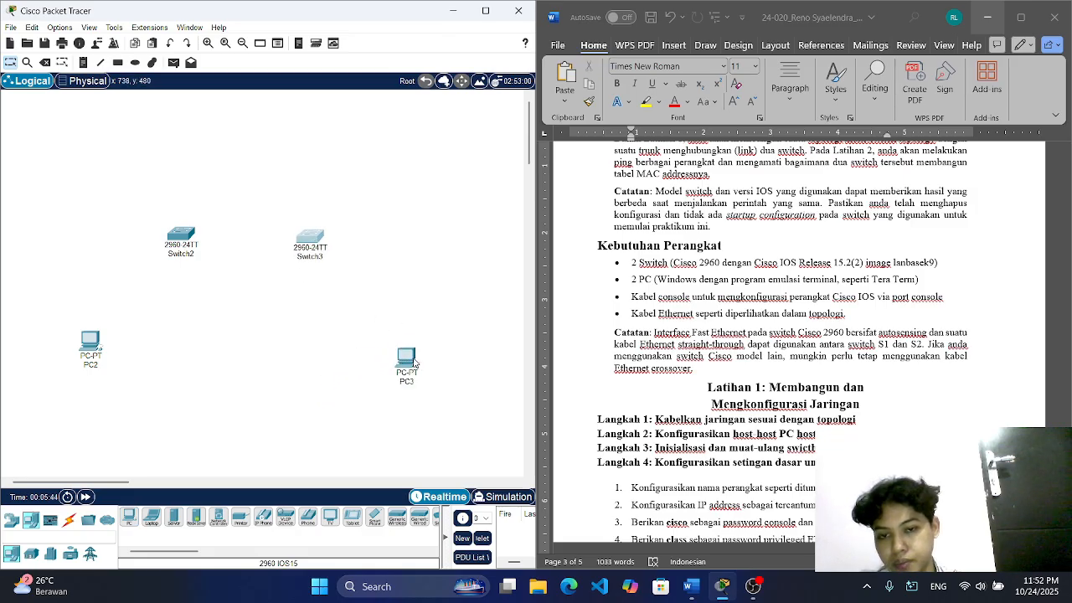
drag(414, 361, 406, 354)
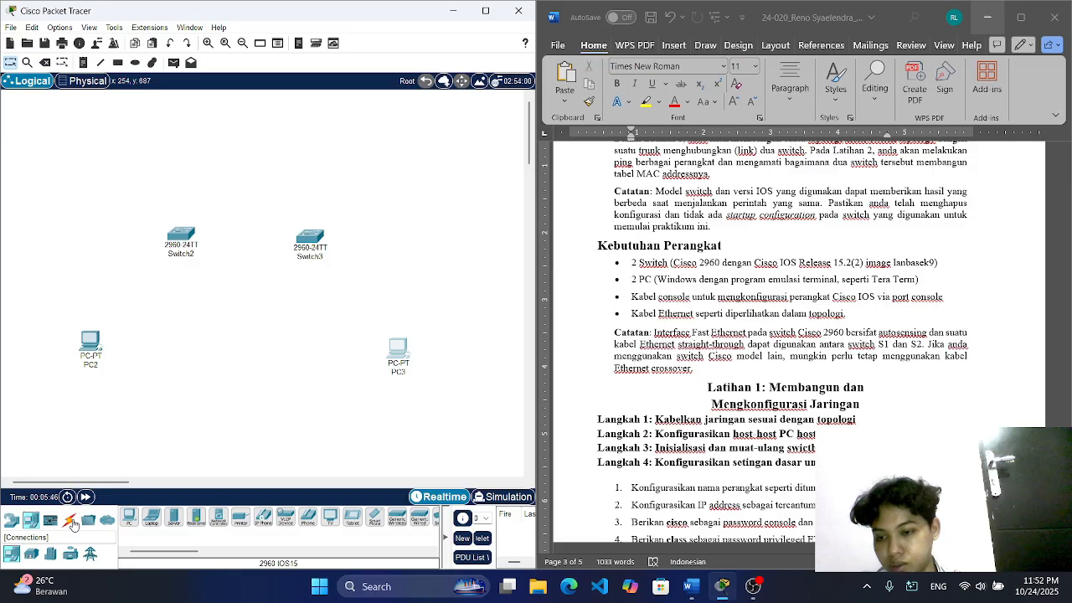
scroll(643, 442, down, 3)
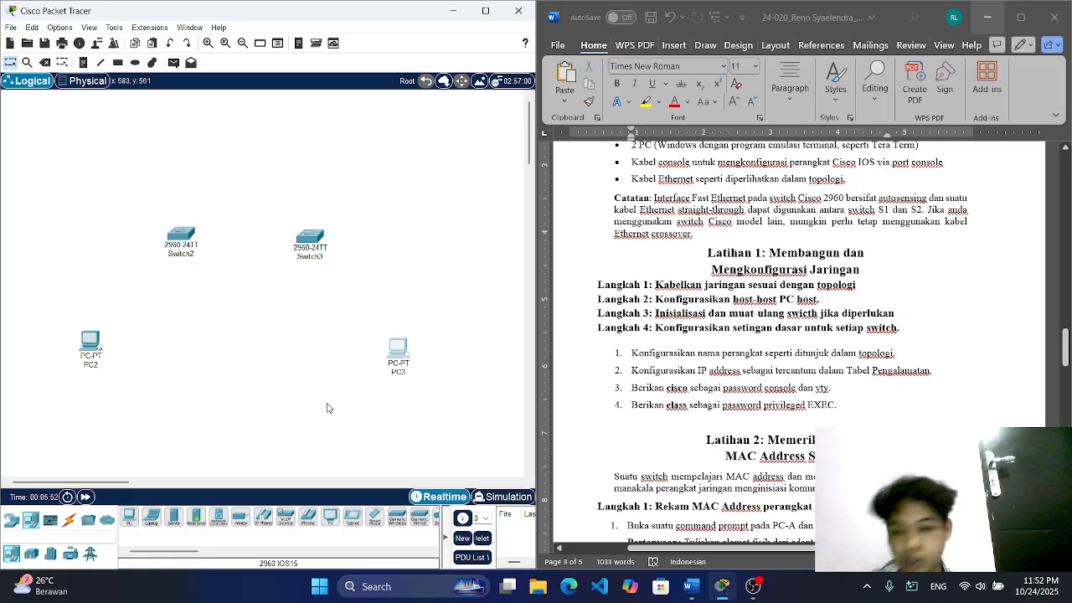
click(74, 519)
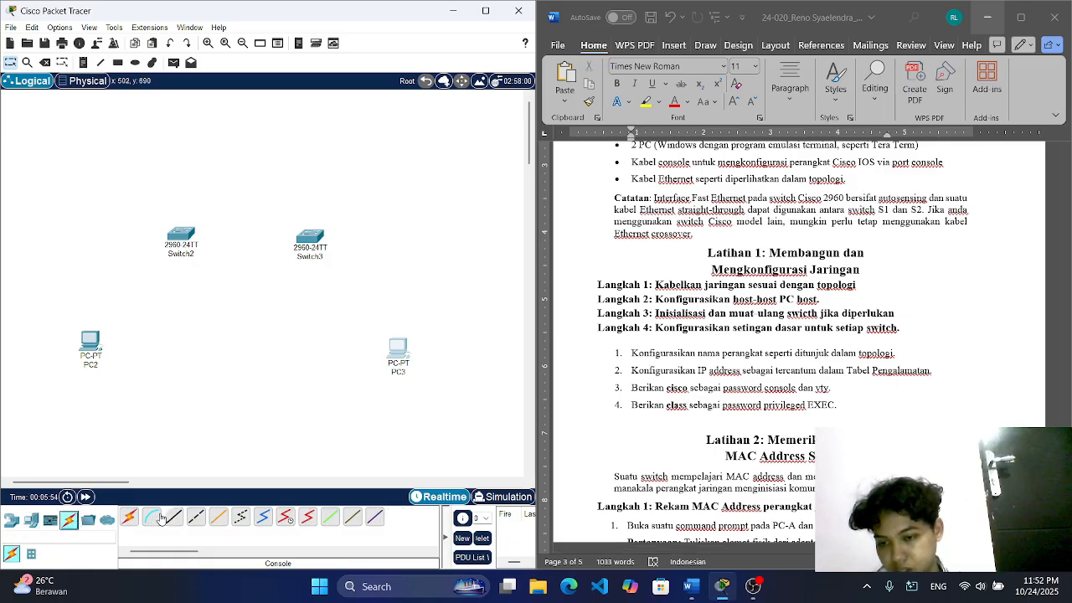
click(173, 516)
click(94, 349)
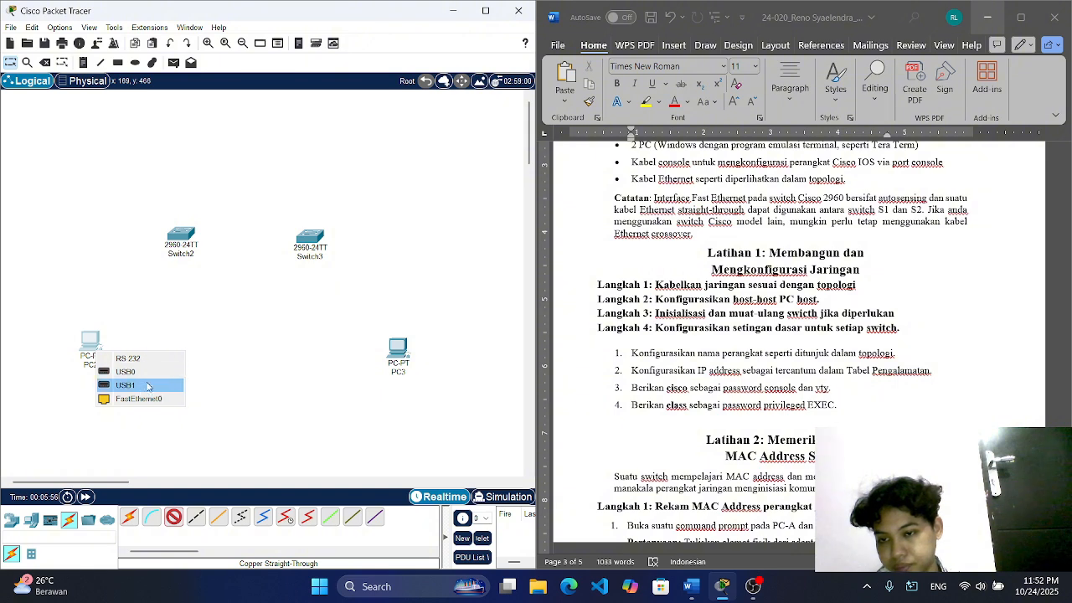
click(138, 398)
click(181, 240)
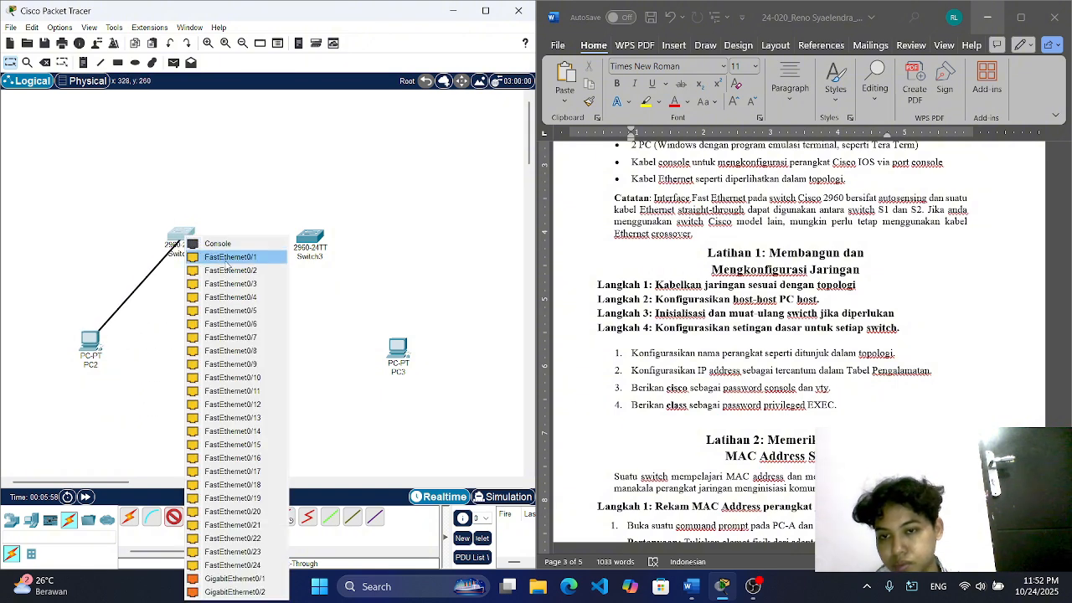
click(226, 258)
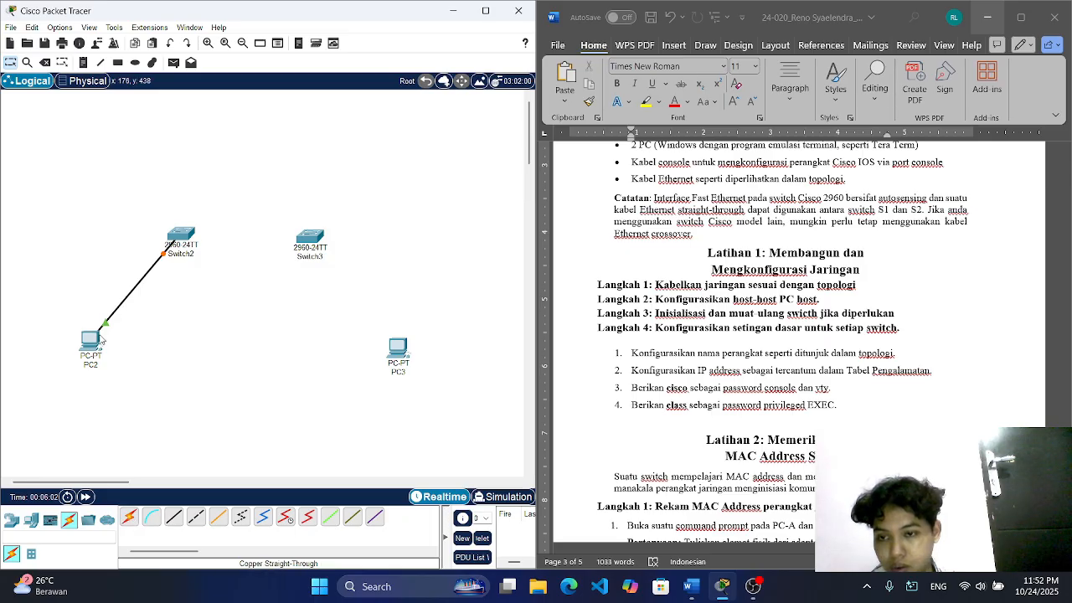
key(ctrl+z)
Step: Connect PC2's FastEthernet0 to FastEthernet0/6 on Switch2 with a Copper Straight-Through cable
click(174, 517)
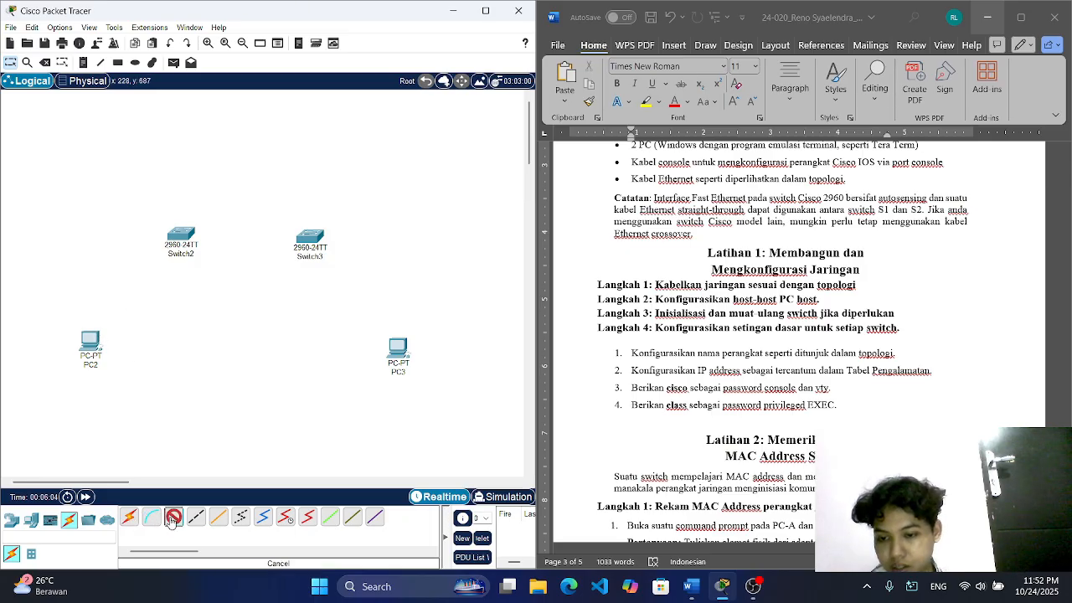
click(90, 342)
click(138, 397)
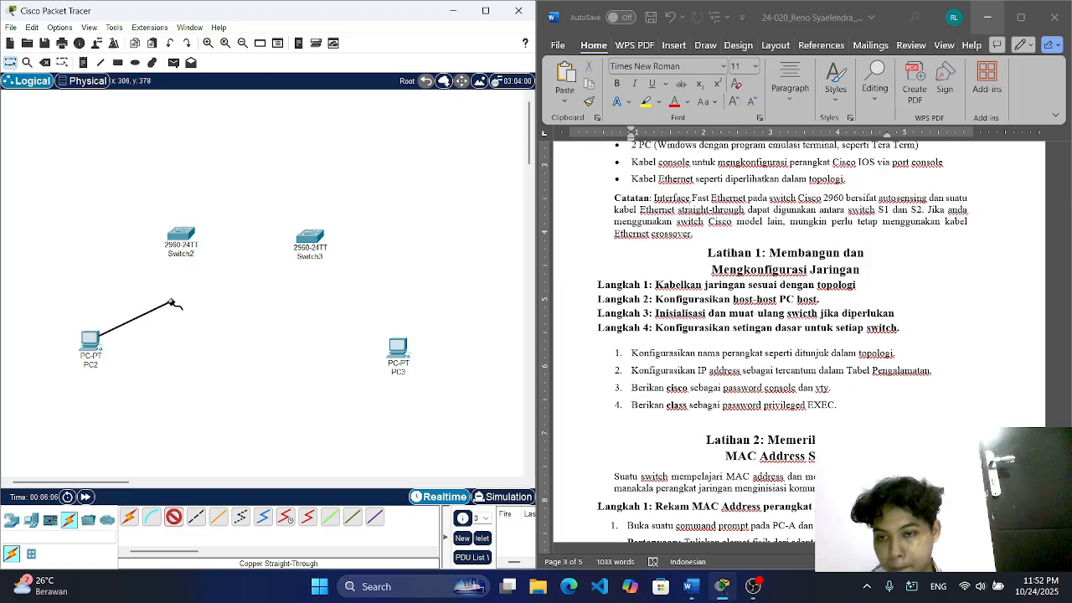
click(190, 238)
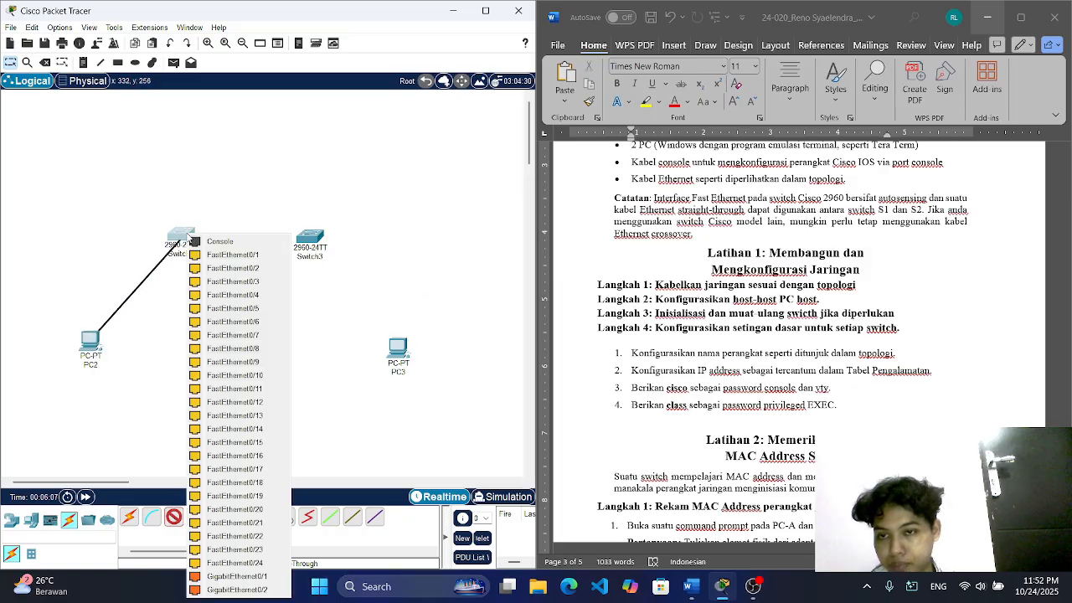
click(258, 322)
Step: Link Switch2 to Switch3 with a Copper Straight-Through cable, using FastEthernet0/1 on both switches
click(165, 517)
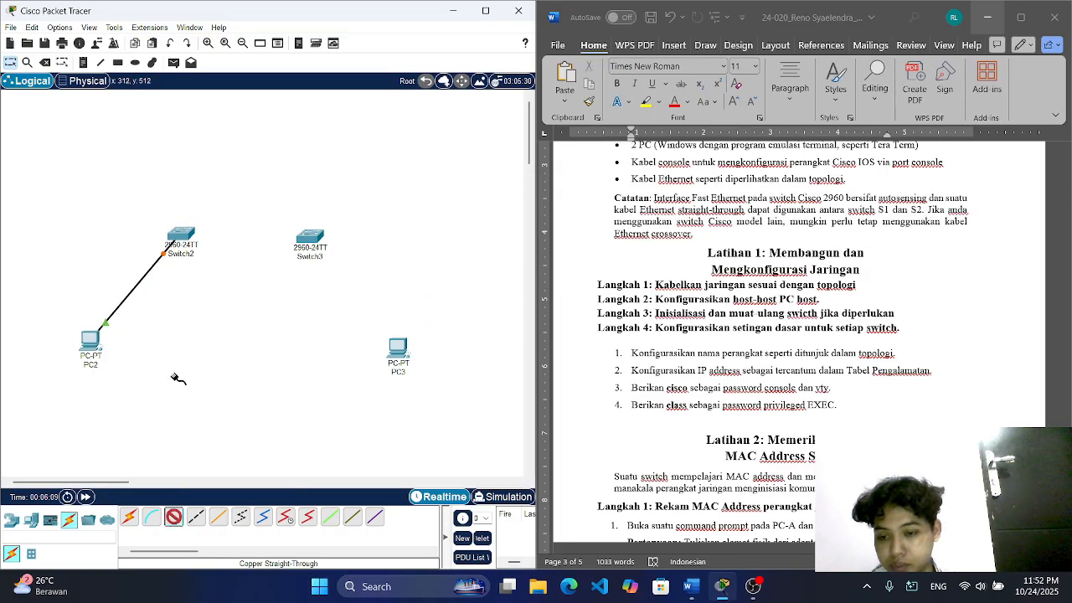
click(184, 233)
click(274, 251)
click(311, 237)
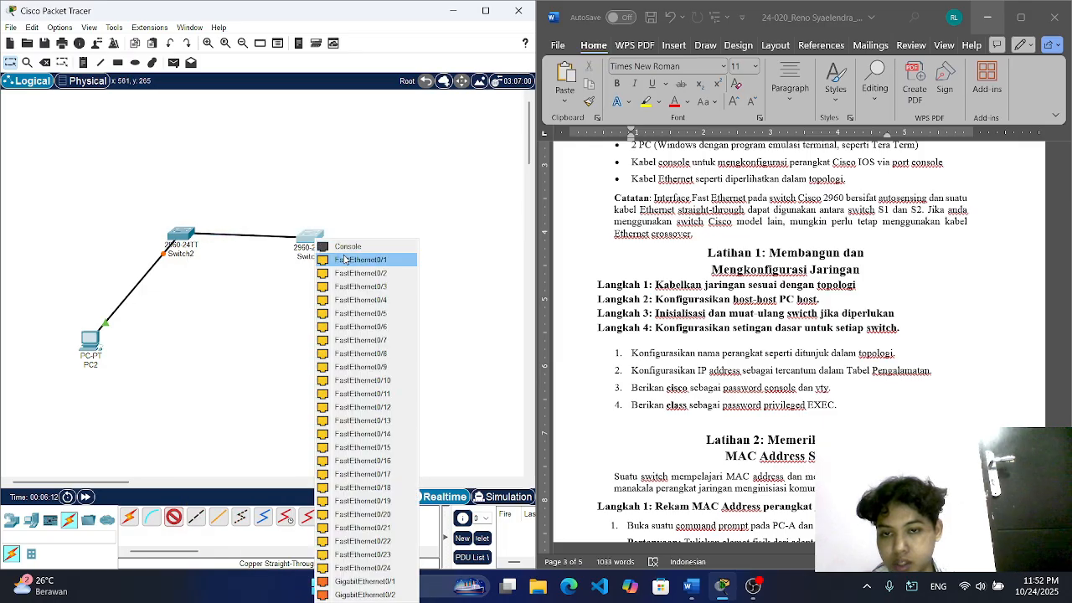
click(345, 259)
Step: Connect FastEthernet0/18 on Switch3 to PC3's FastEthernet0 with a Copper Straight-Through cable
click(173, 517)
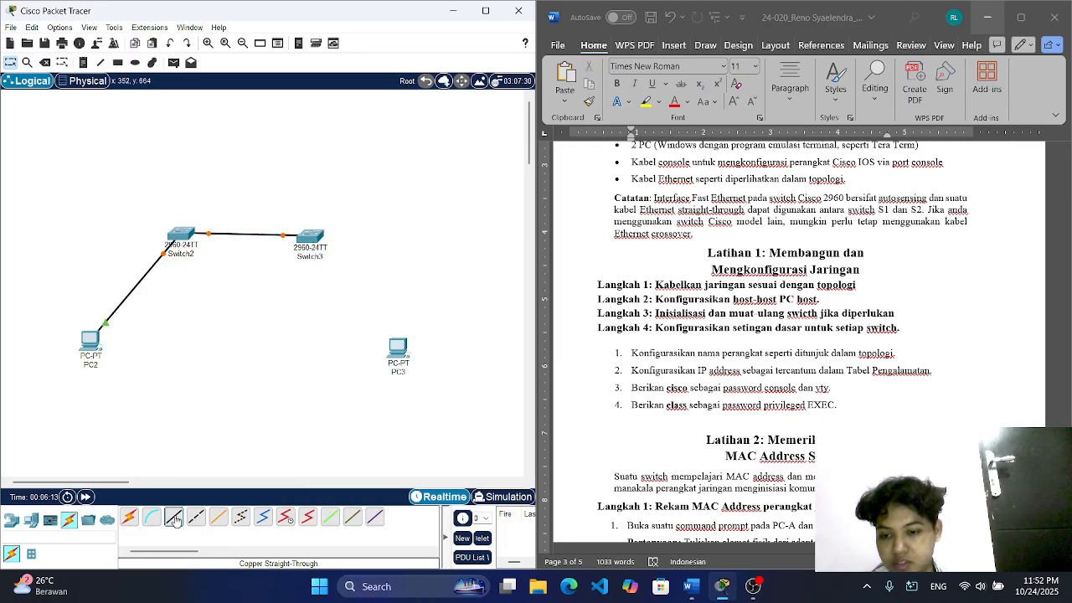
click(308, 240)
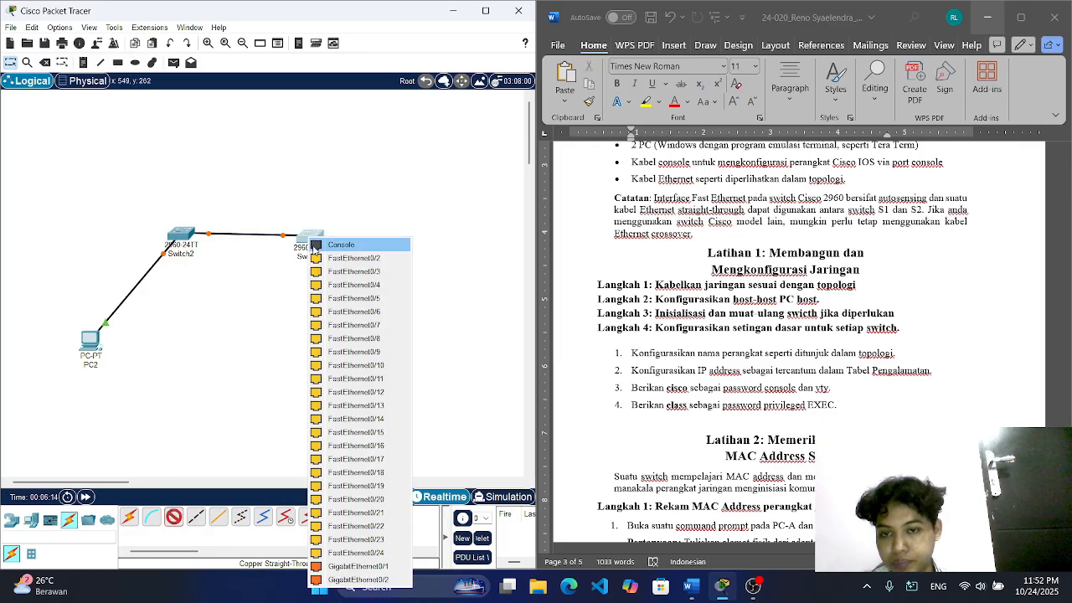
click(373, 474)
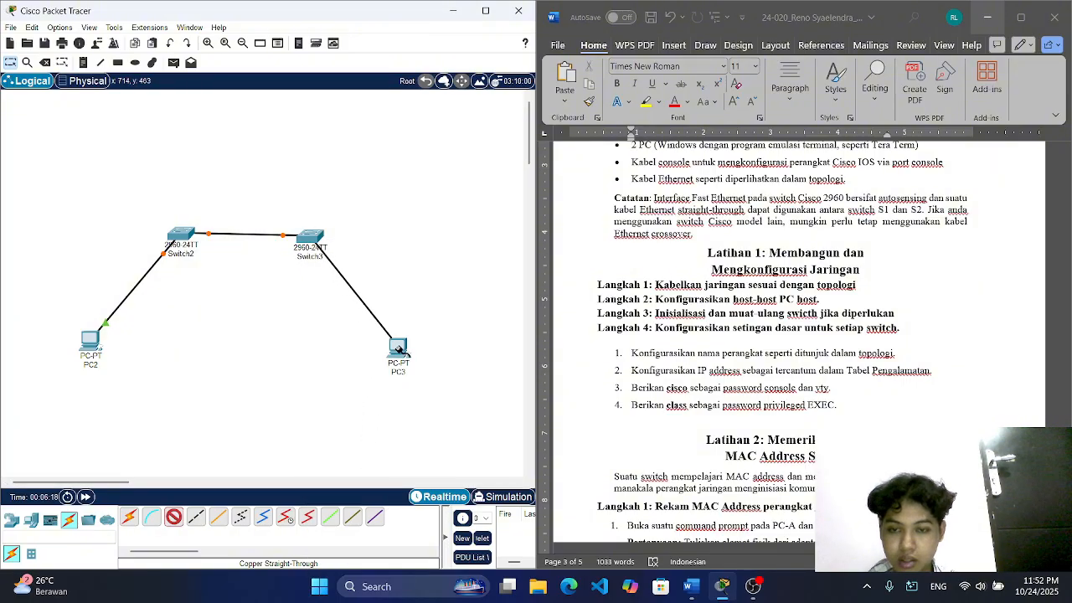
click(399, 352)
click(442, 397)
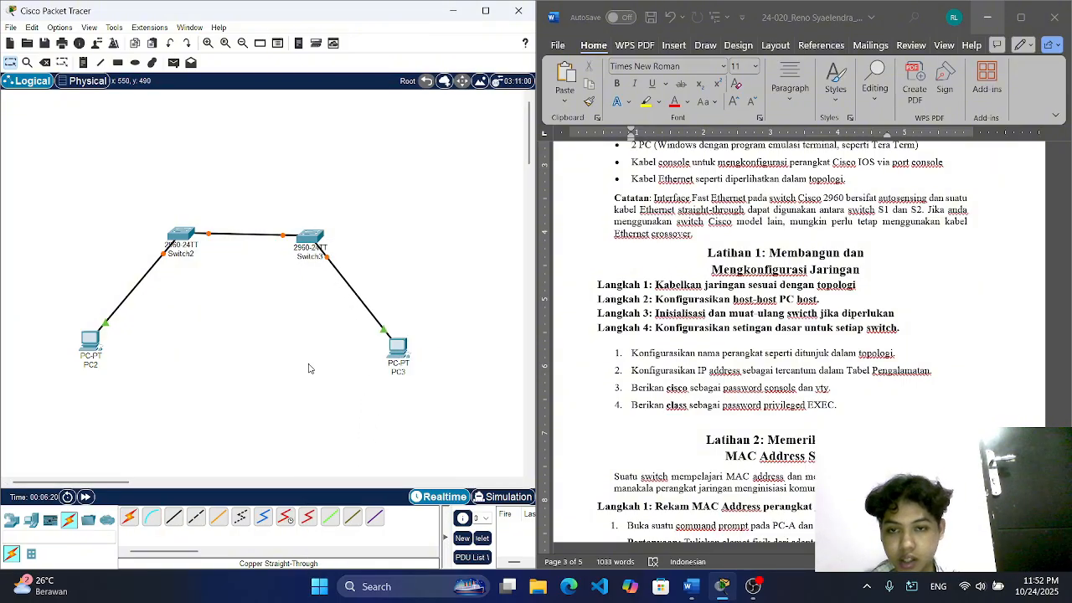
Step: Run a Console cable from PC2's RS 232 port to the Console port of Switch2
click(152, 517)
click(94, 335)
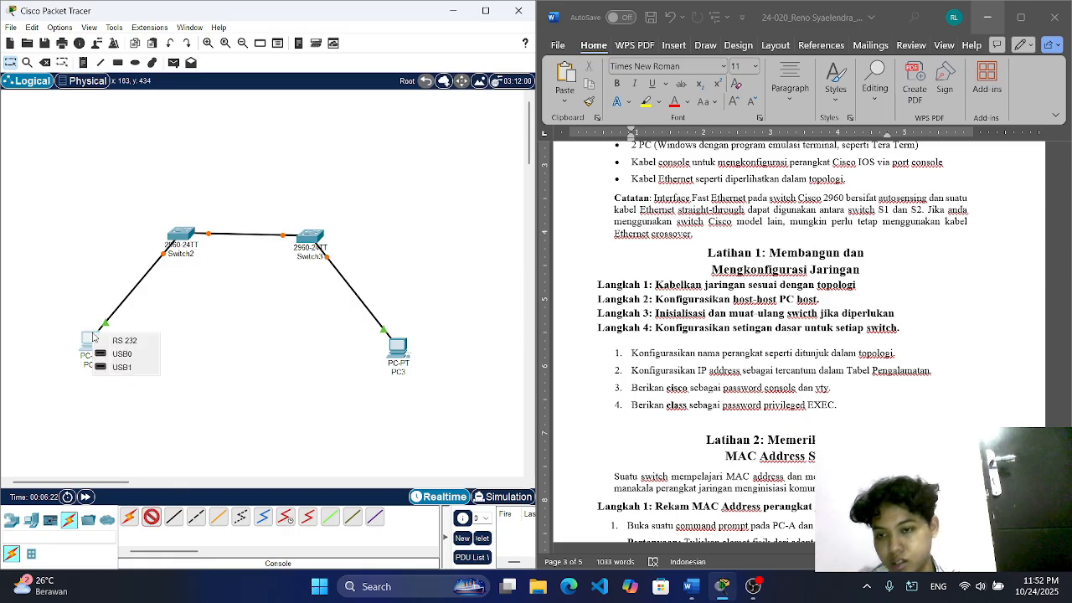
click(117, 339)
click(176, 233)
click(201, 237)
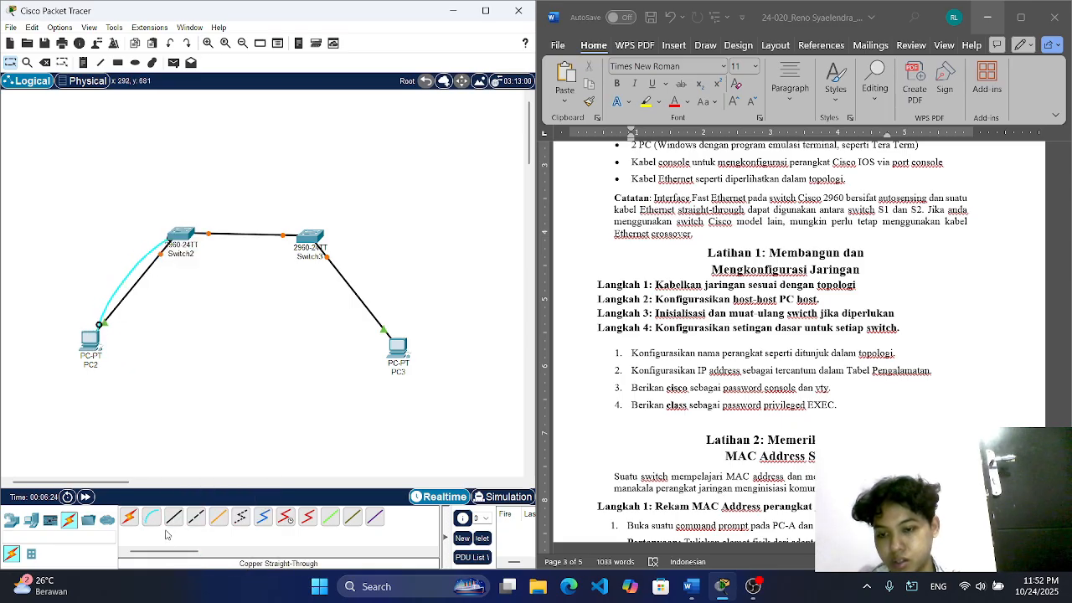
Step: Run a Console cable from Switch3's Console port to PC3's RS 232 port and shift PC3 slightly closer to the switch
click(152, 518)
click(312, 241)
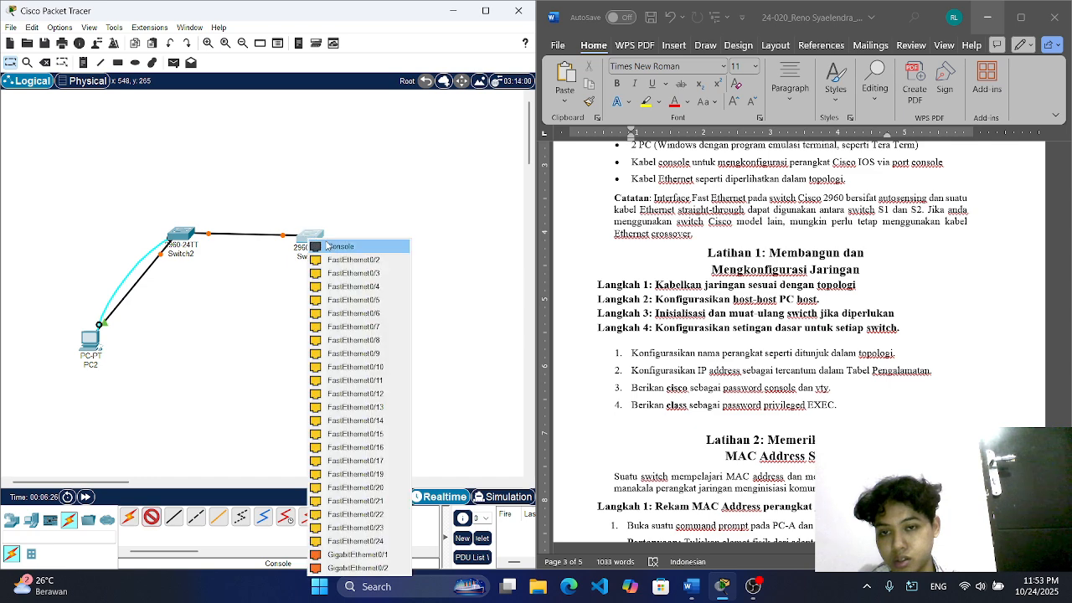
click(343, 248)
click(402, 347)
click(420, 350)
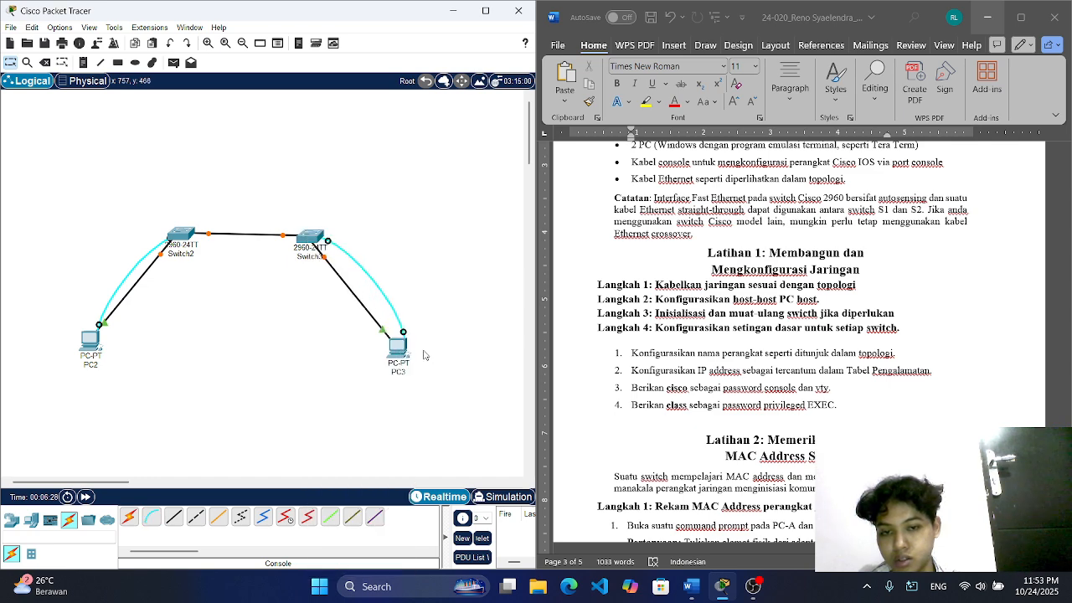
drag(401, 350, 389, 346)
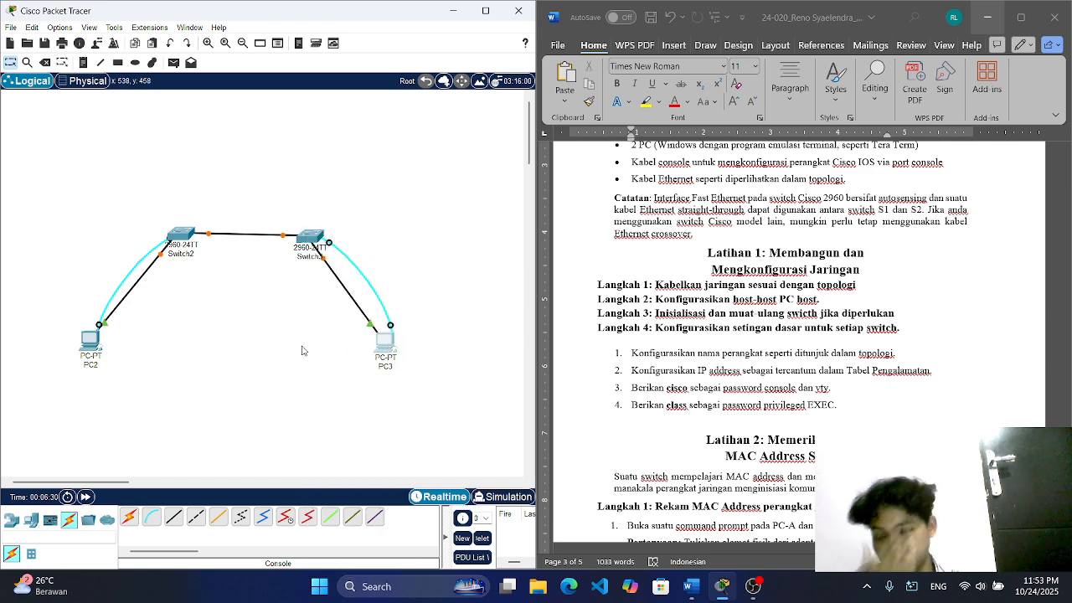
Step: Rename PC2 as PC-A and PC3 as PC-B
click(90, 339)
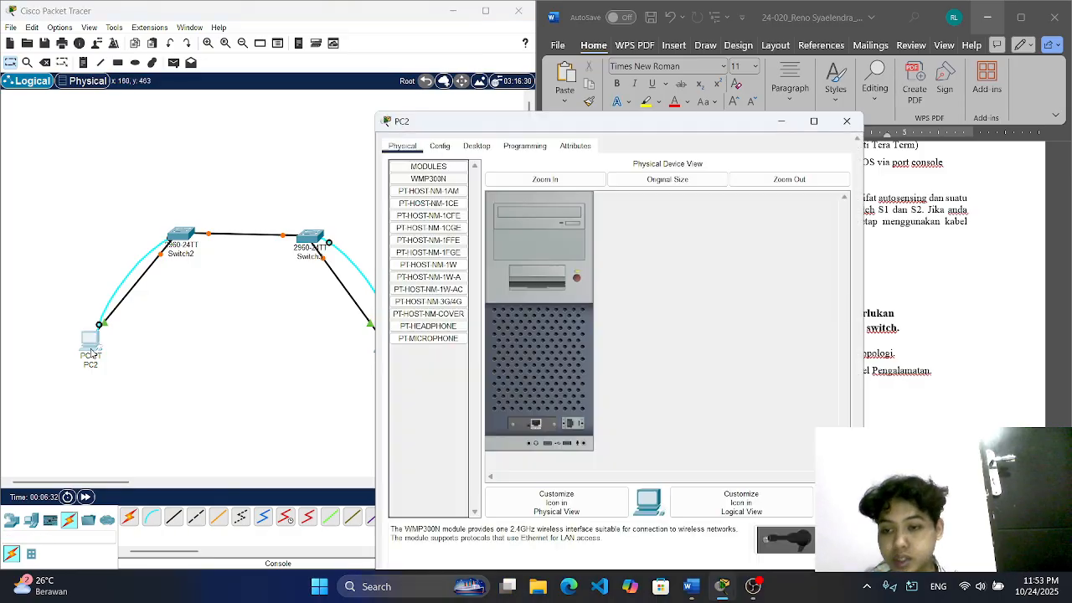
click(846, 84)
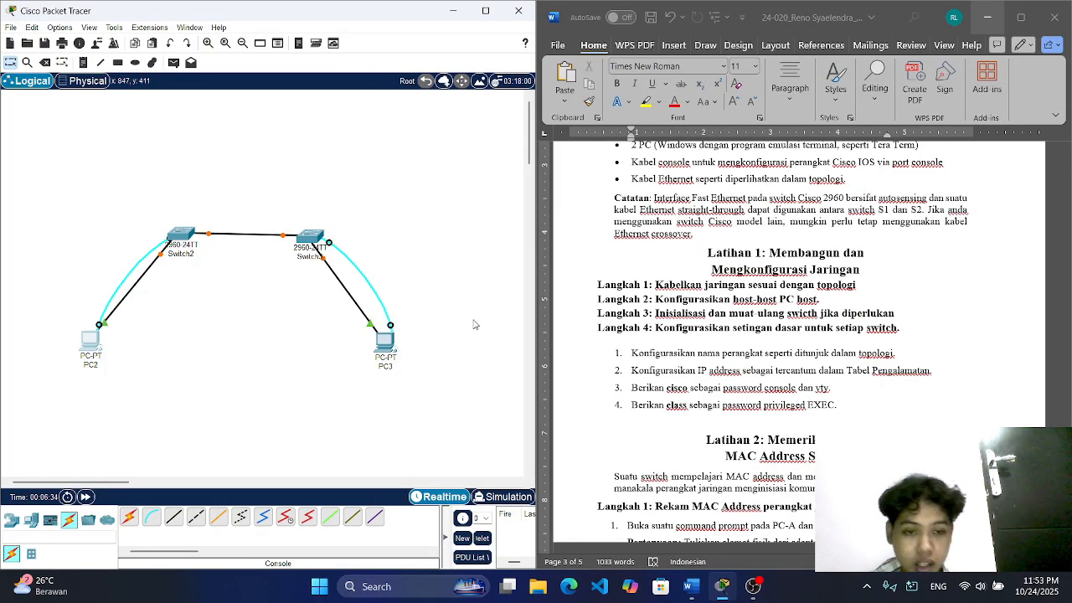
click(89, 365)
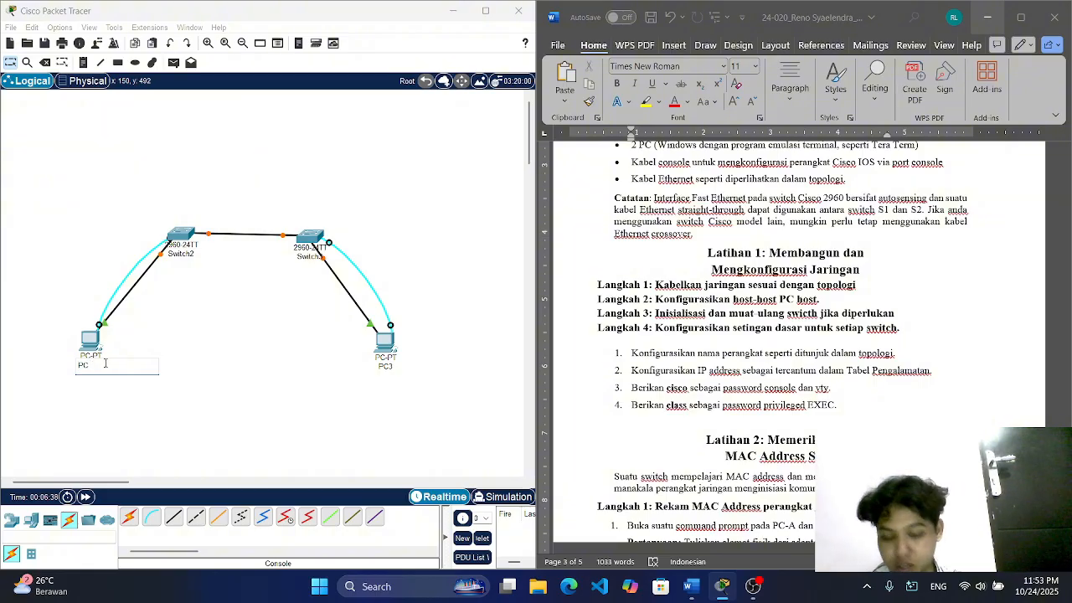
text(PC-A)
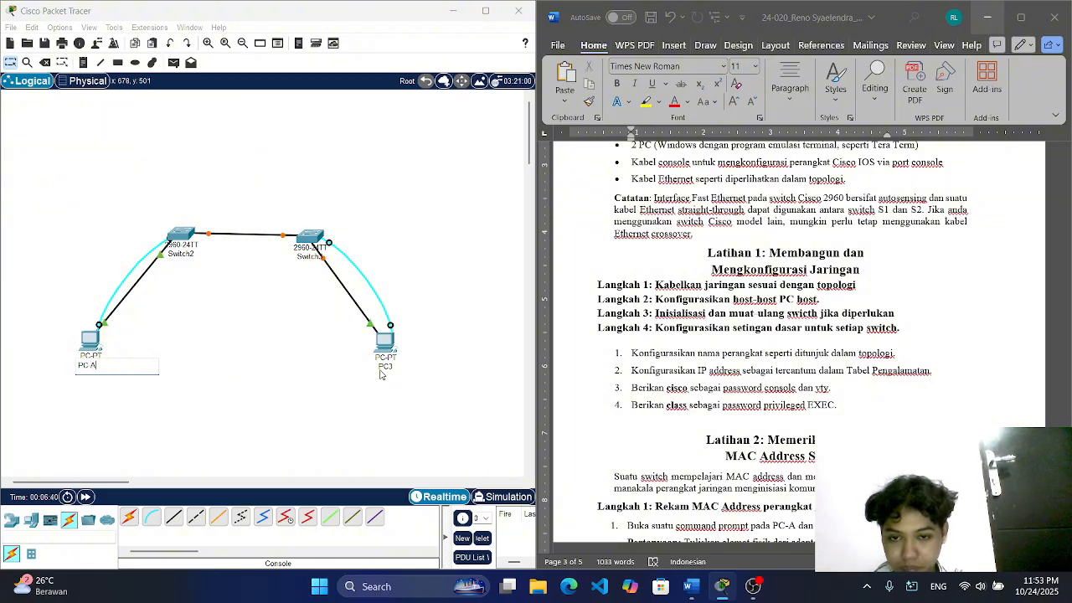
click(387, 366)
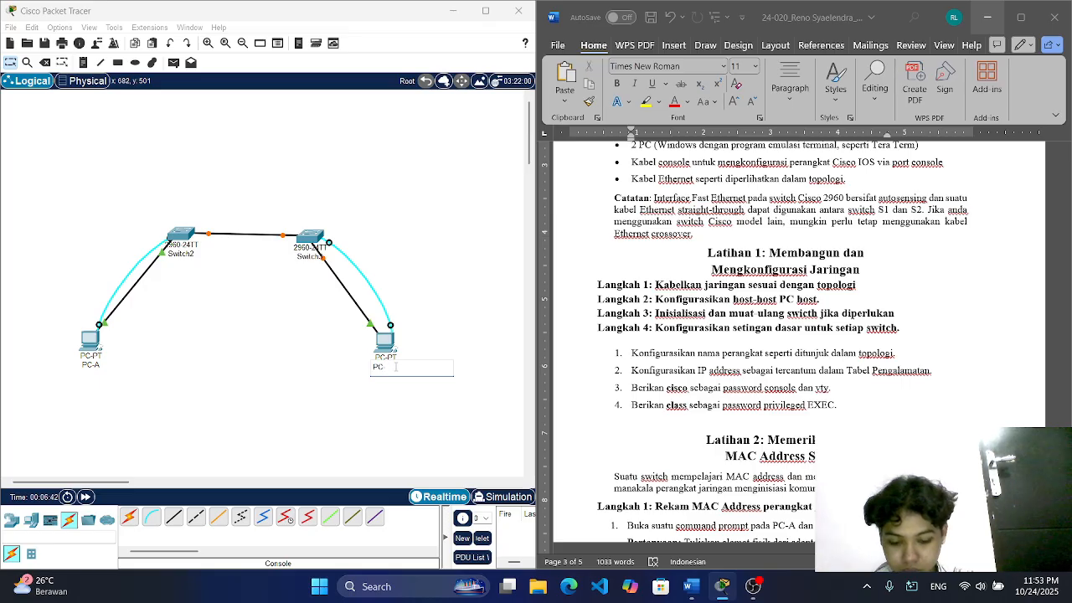
text(PC-B)
Step: Rename Switch2 as S1
click(191, 254)
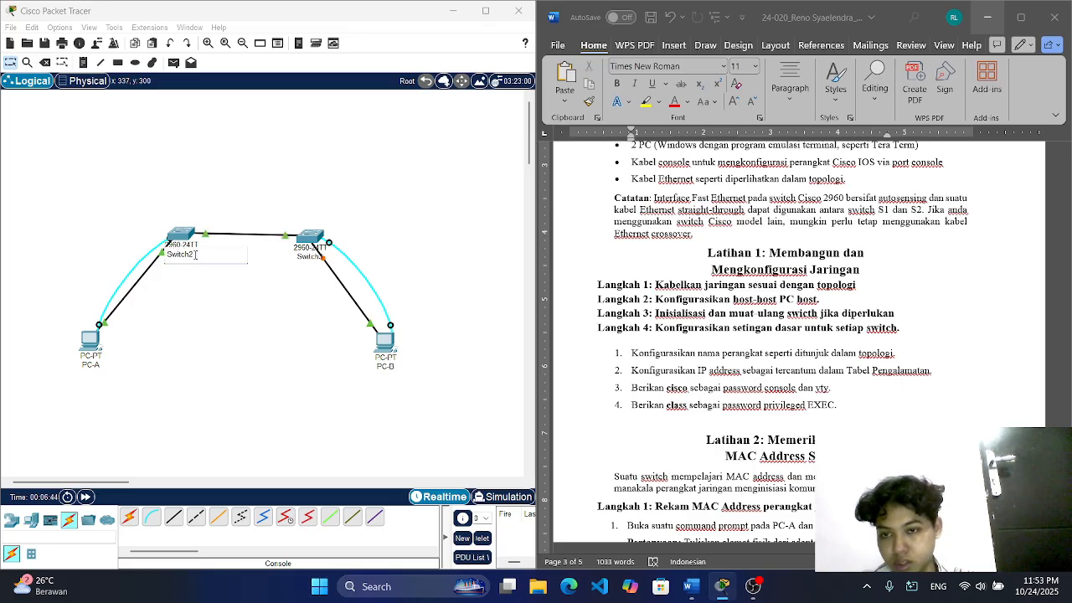
key(ctrl+a)
key(BackSpace)
text(S1)
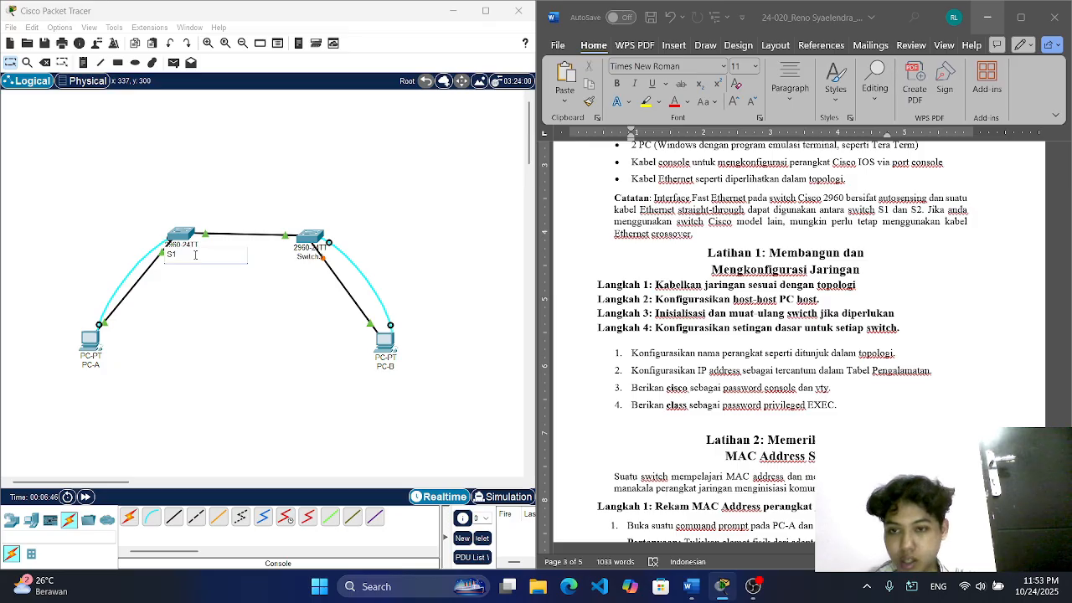
Step: Rename Switch3 as S2
click(310, 256)
key(ctrl+a)
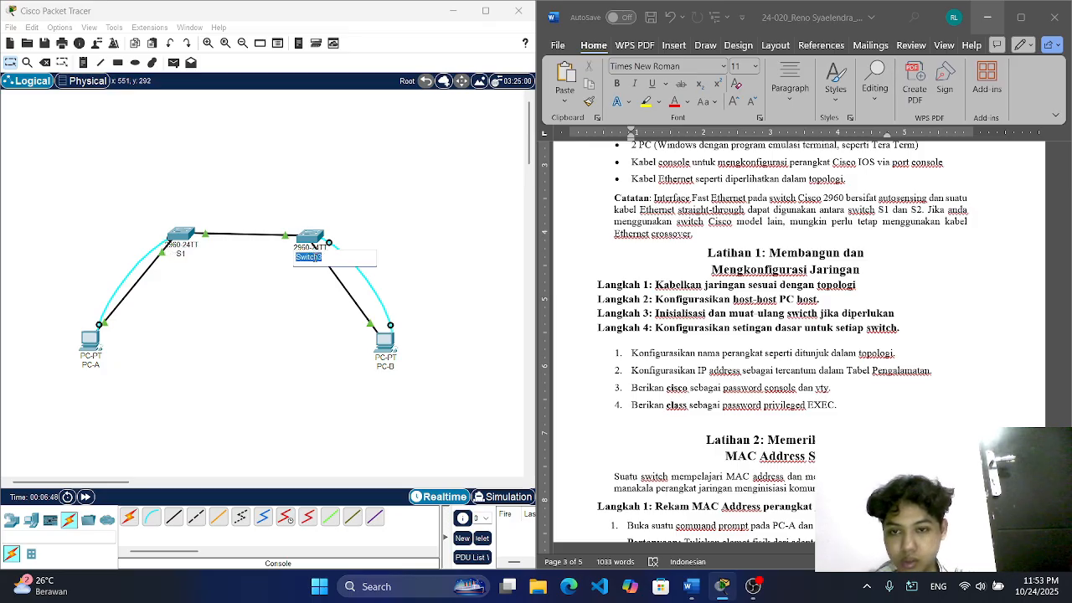
key(BackSpace)
text(S2)
key(Return)
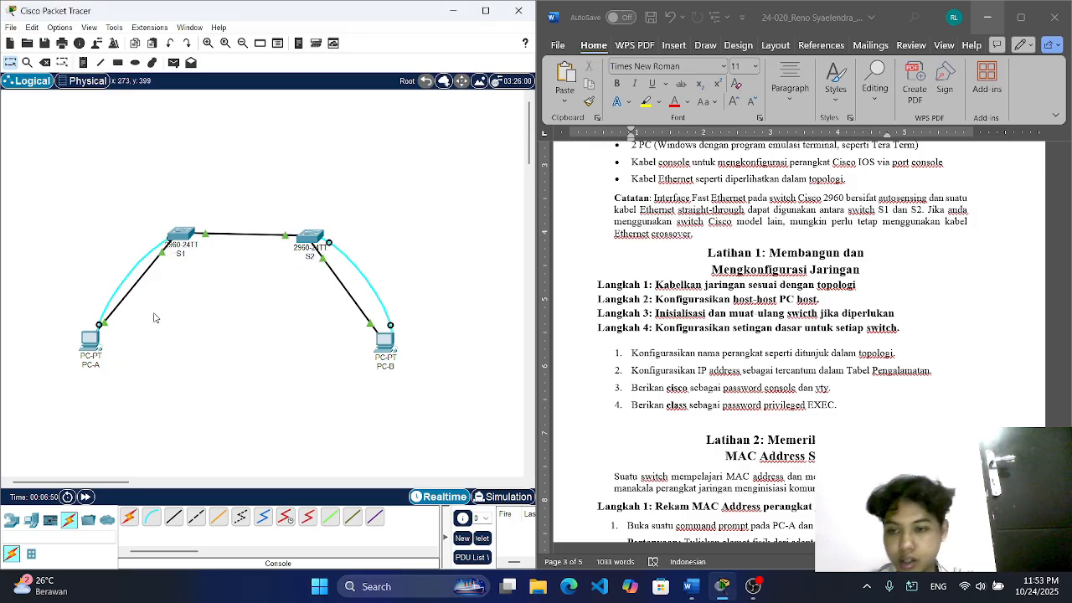
Step: Give PC-A the static IPv4 address 192.168.1.1 with subnet mask 255.255.255.0
click(91, 339)
drag(441, 91, 134, 65)
click(179, 86)
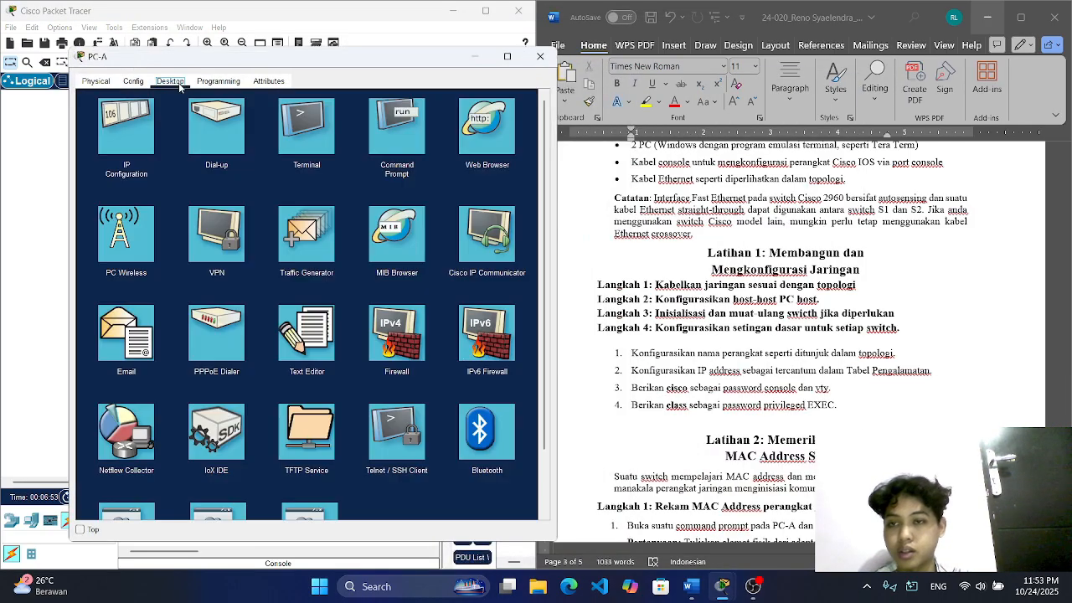
click(130, 138)
text(192.1)
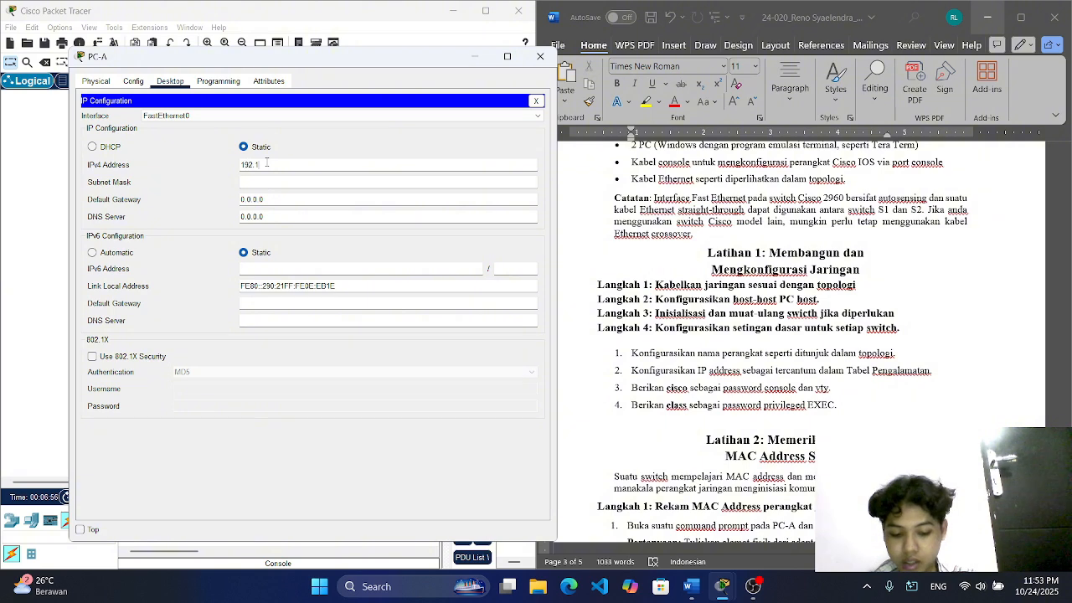
text(68.1.1)
key(Tab)
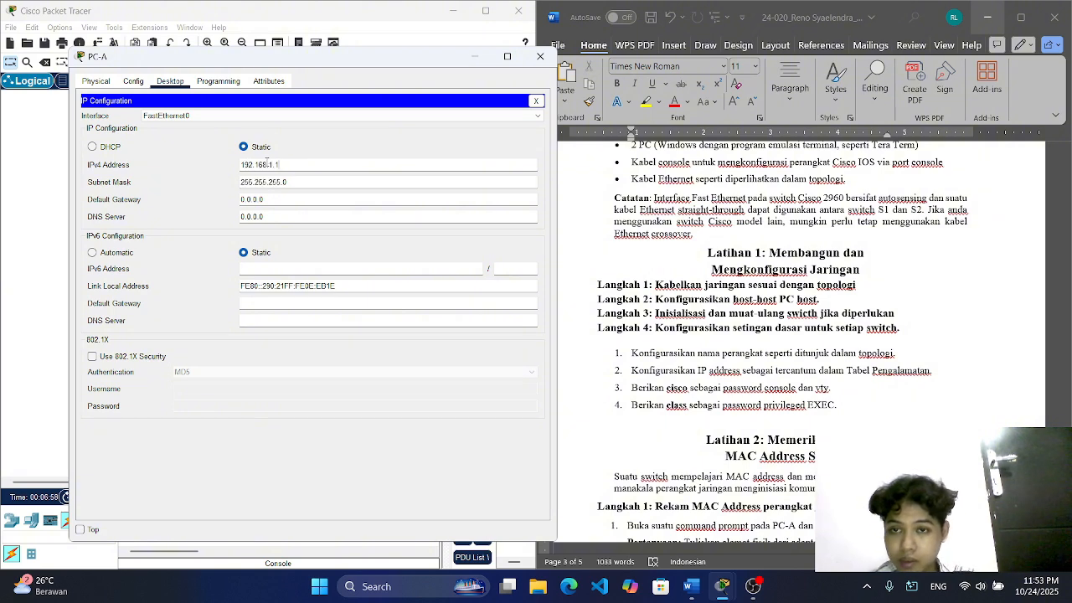
click(540, 57)
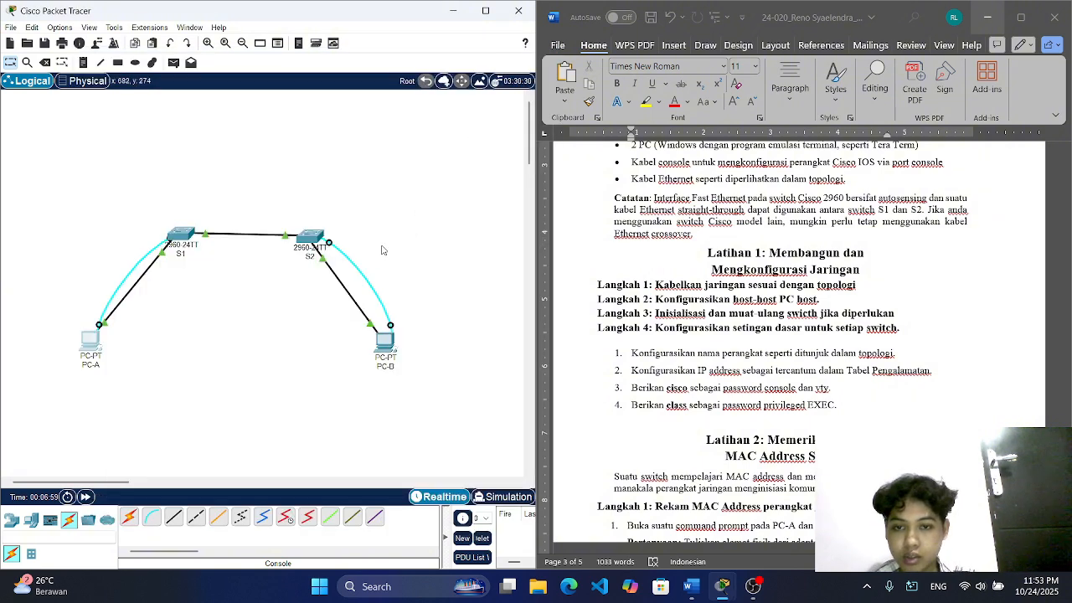
Step: Give PC-B the static IPv4 address 192.168.1.2 with subnet mask 255.255.255.0
click(383, 348)
drag(484, 79, 107, 35)
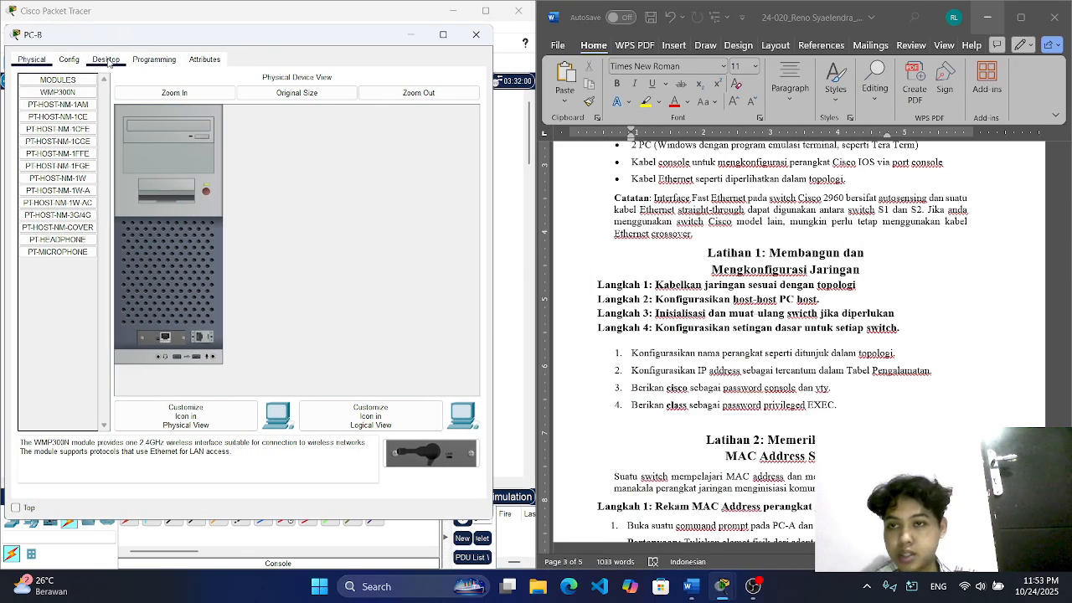
click(106, 59)
click(79, 100)
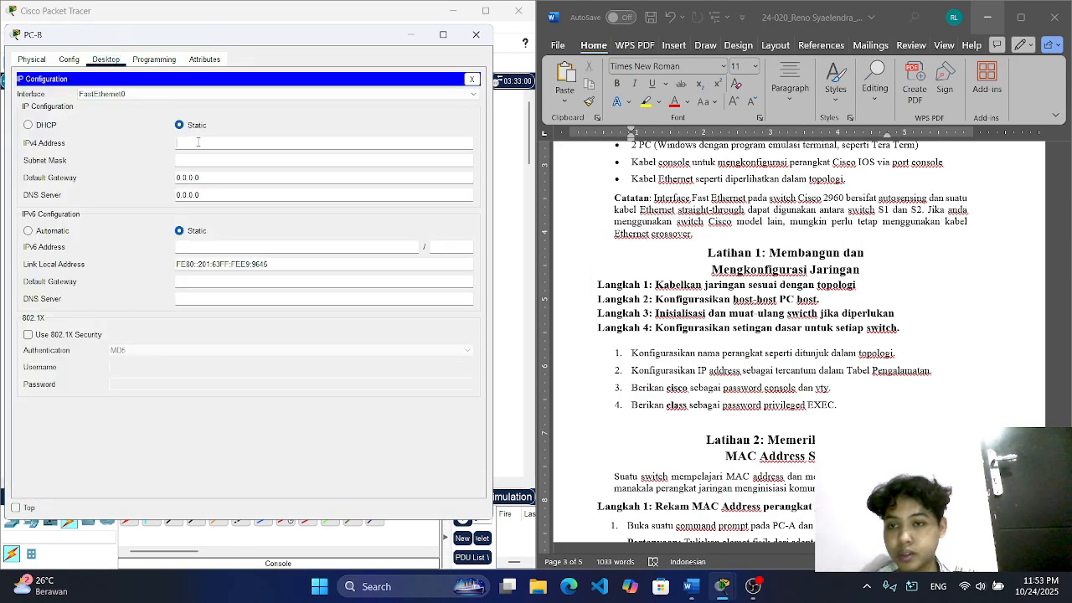
text(192.1)
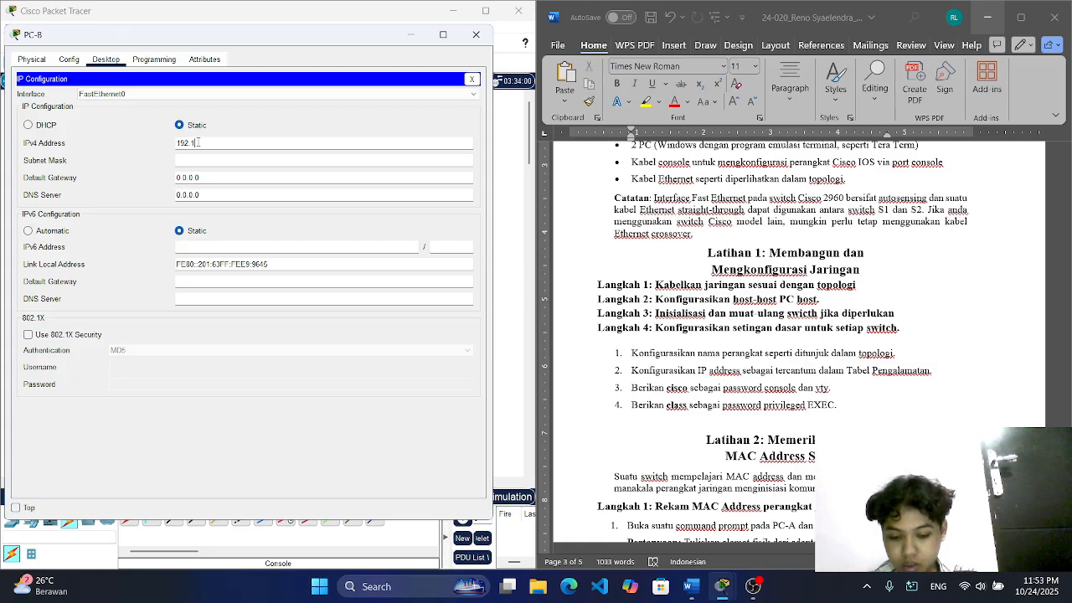
text(68.1.2)
key(Tab)
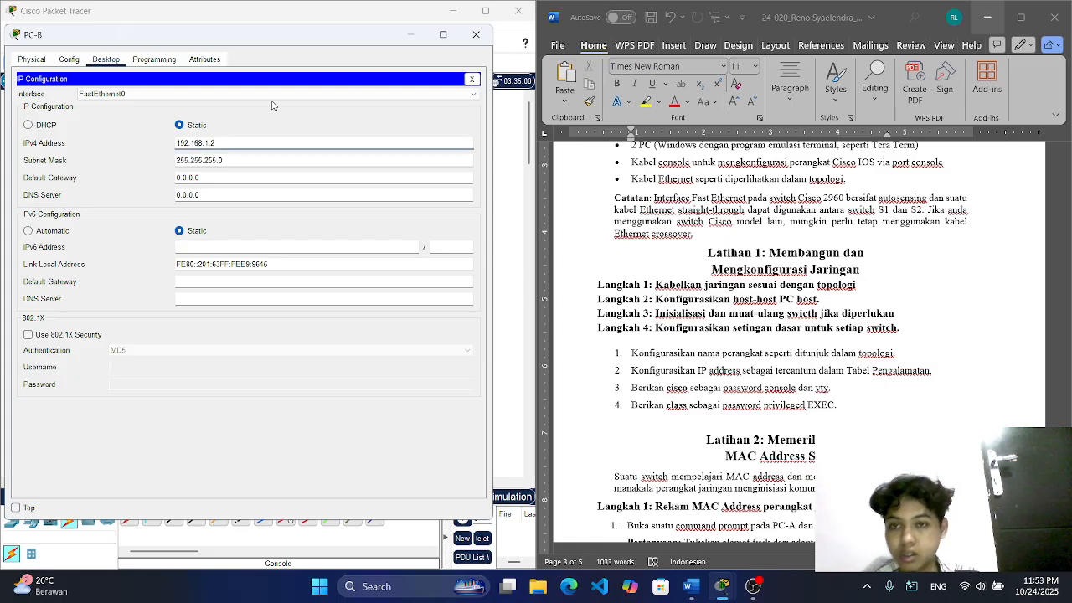
click(480, 36)
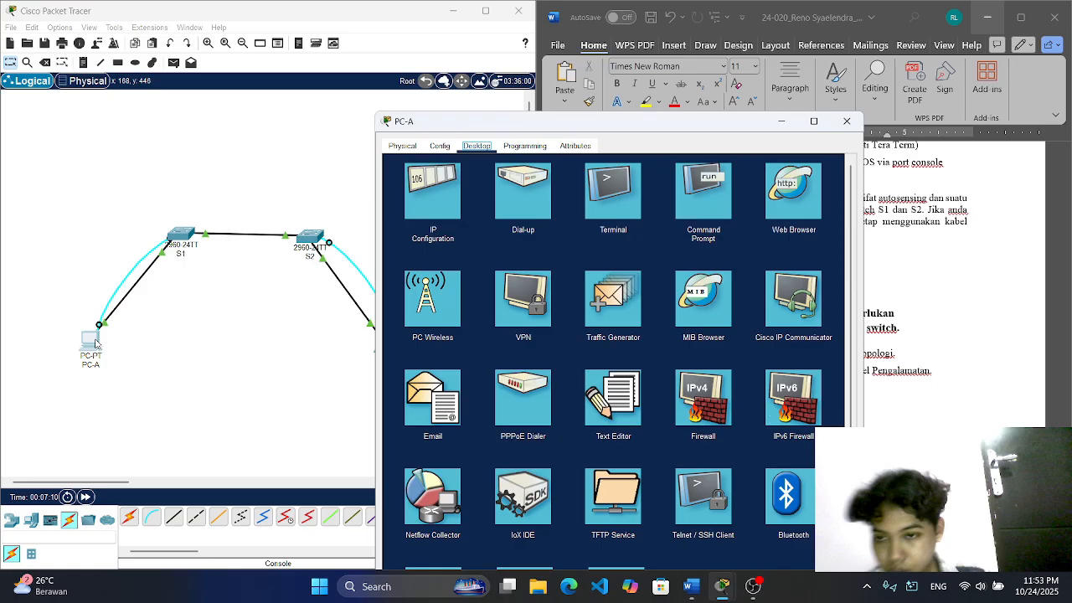
Step: Open a terminal session from PC-A to its switch with the default port settings and enter privileged EXEC mode
click(91, 340)
drag(532, 112, 218, 65)
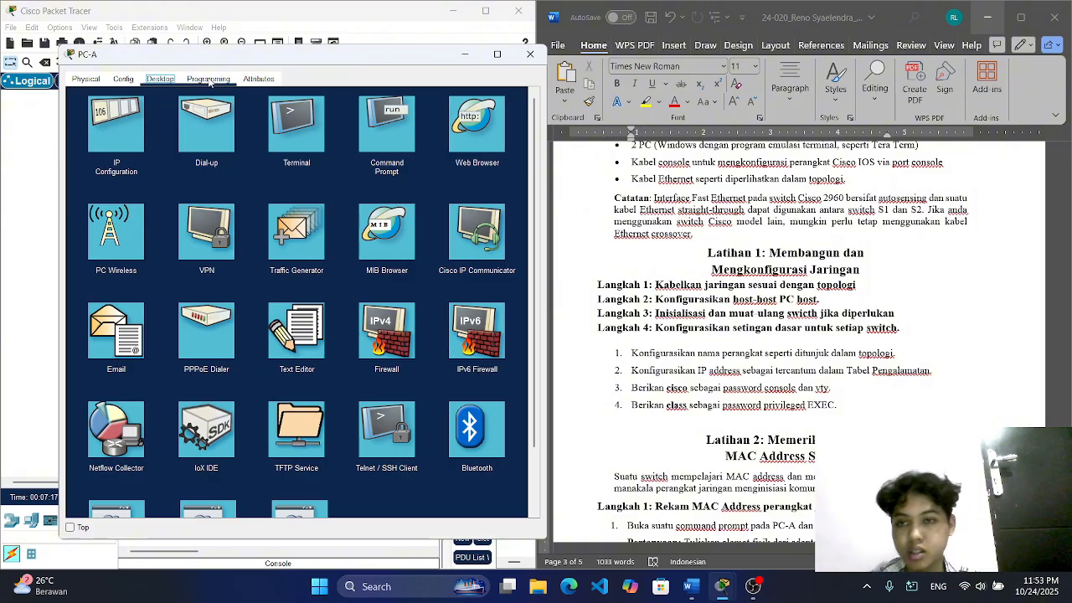
click(312, 129)
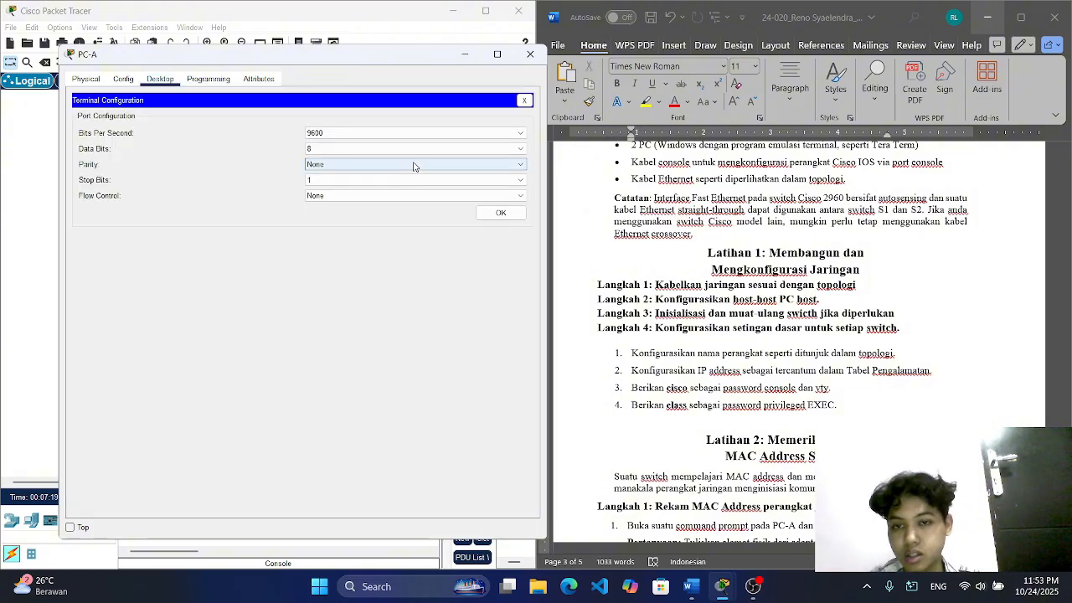
click(496, 213)
key(Return)
text(e)
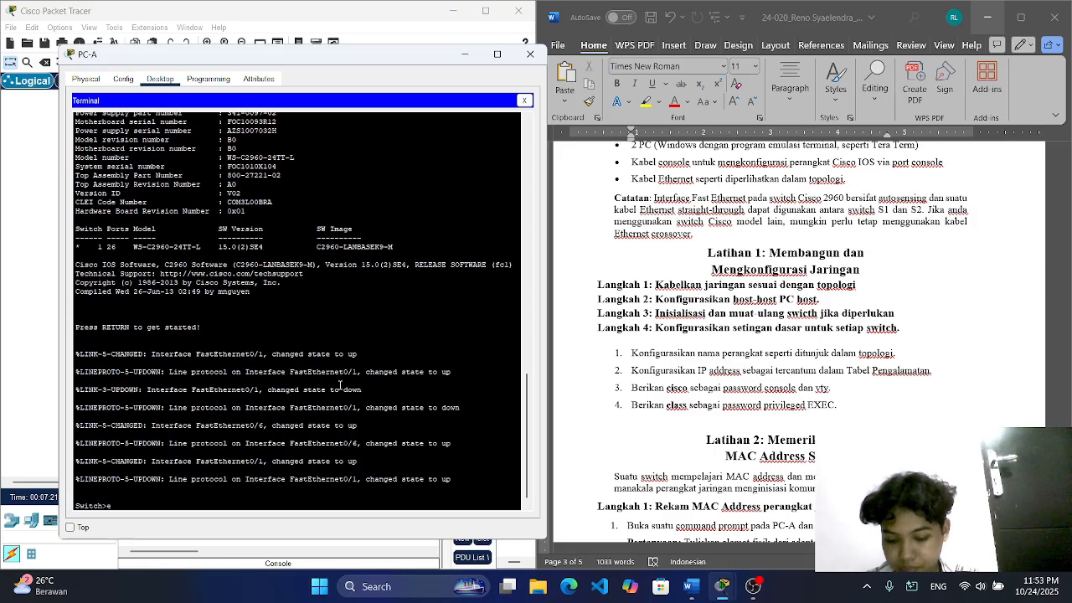
text(nable)
key(Return)
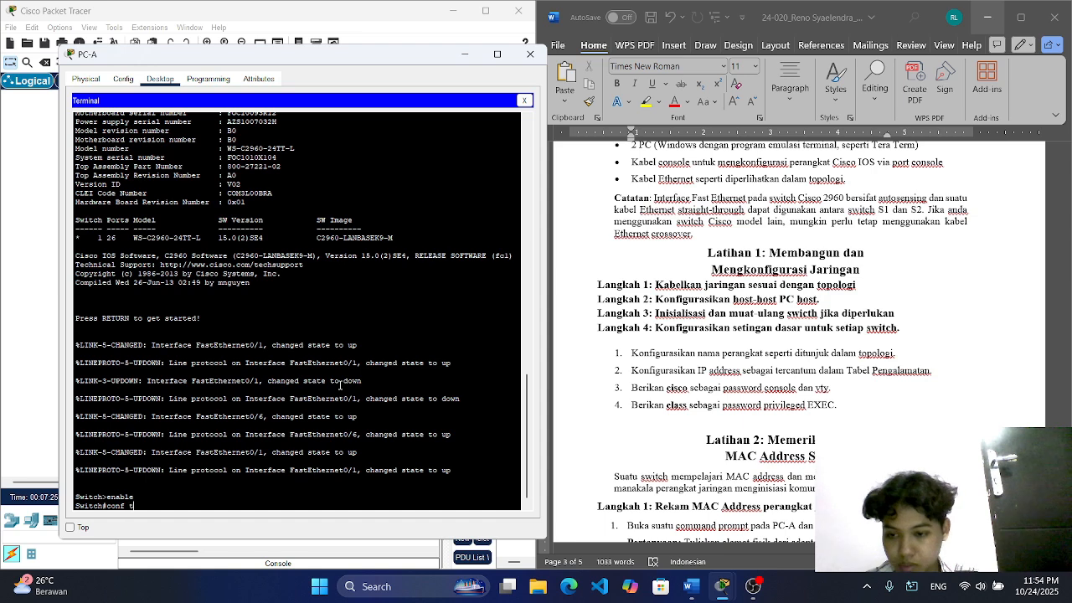
Step: Enter global configuration mode and set the switch's hostname to S1
text(conf t)
key(Return)
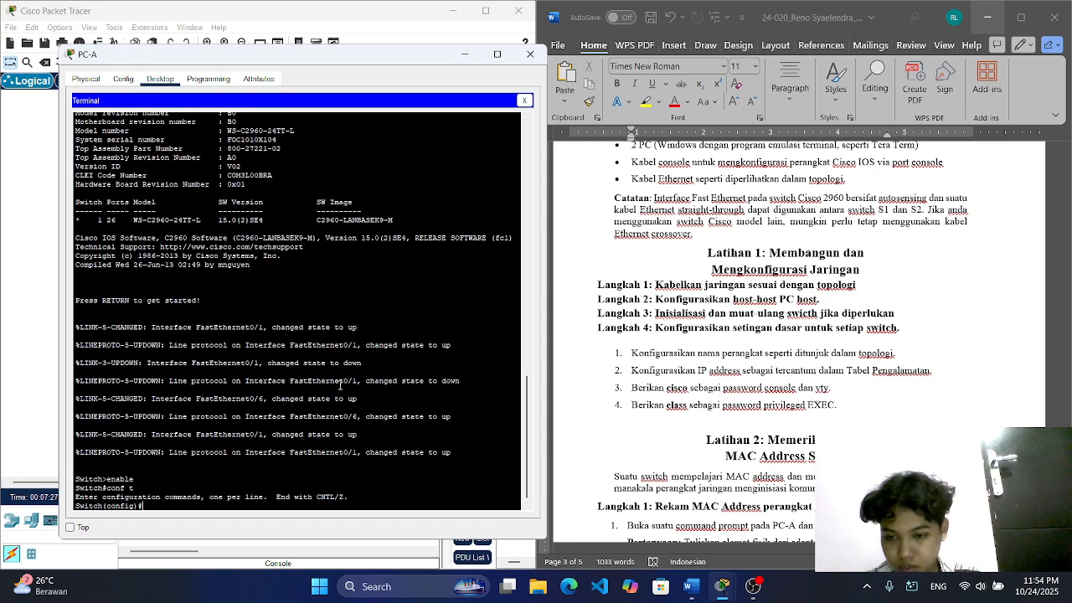
text(host)
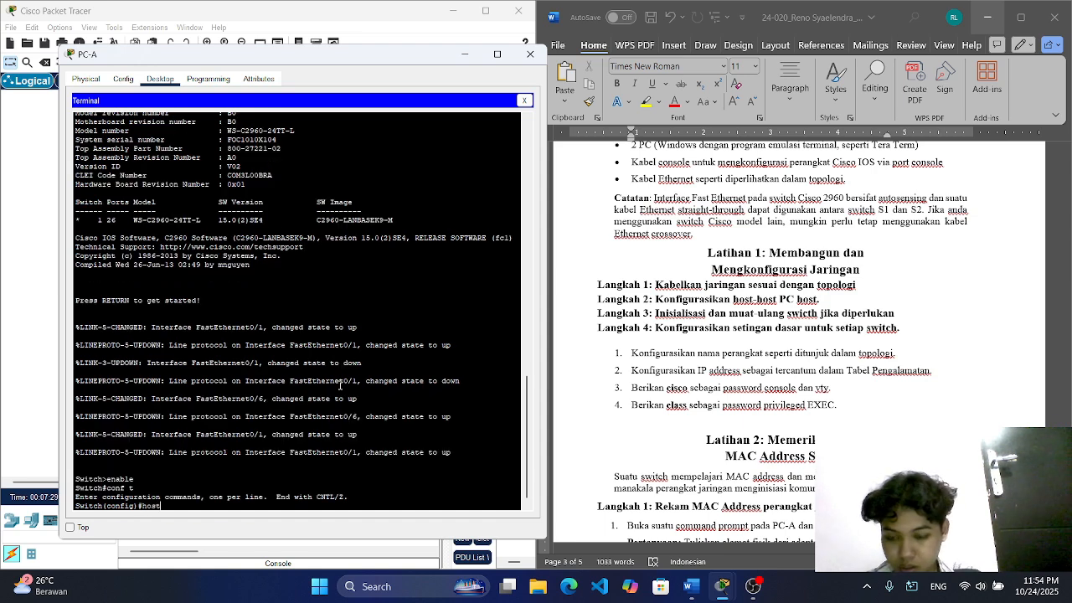
text(name S1)
key(Return)
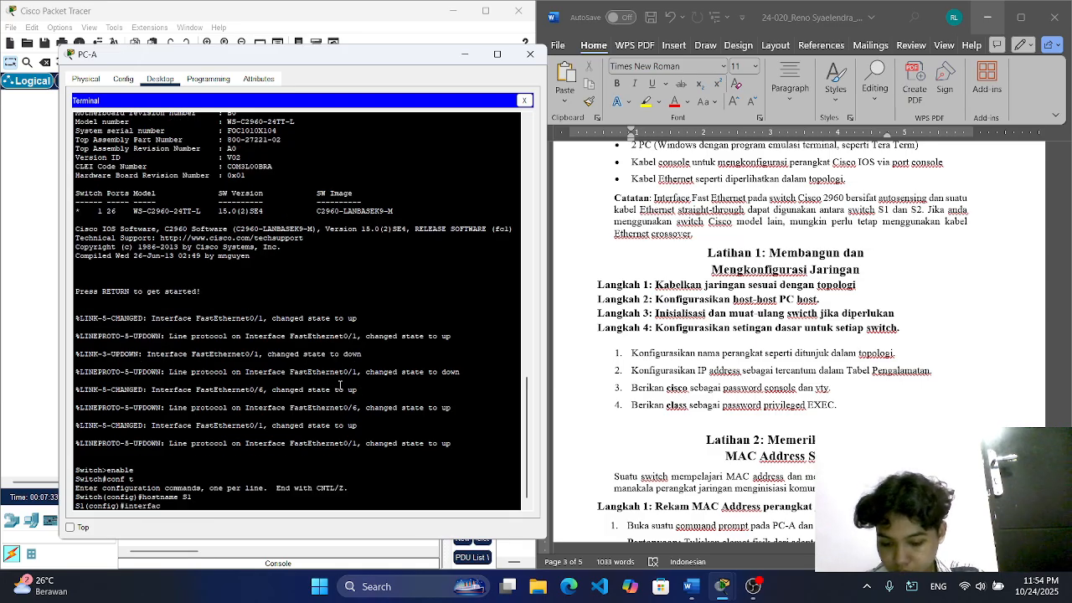
Step: Enter configuration of interface VLAN 1 on S1 and begin its ip address command
text(interface vlan)
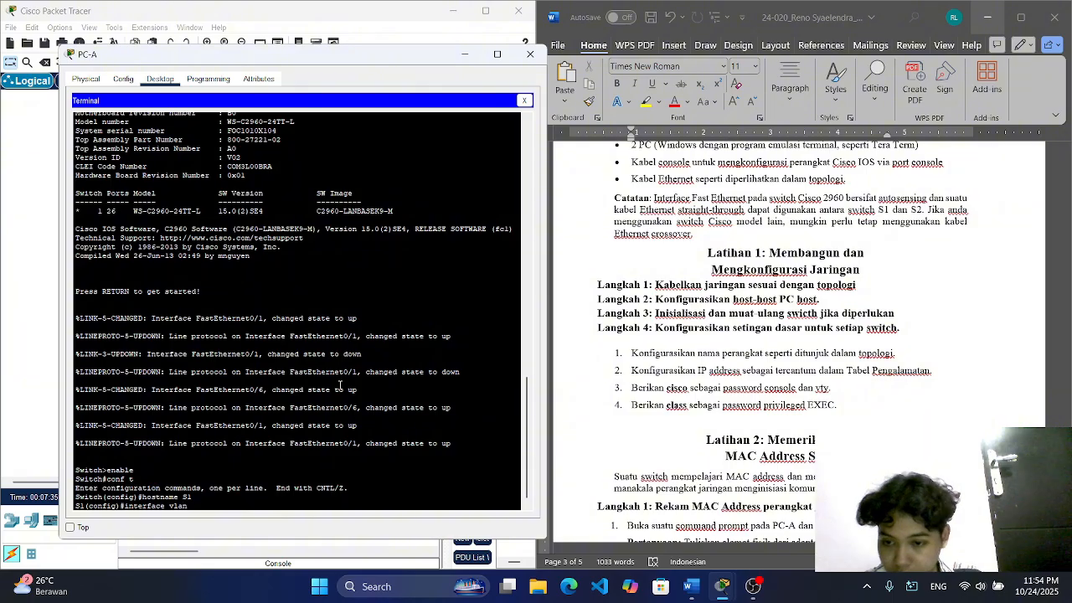
text( 1)
key(Return)
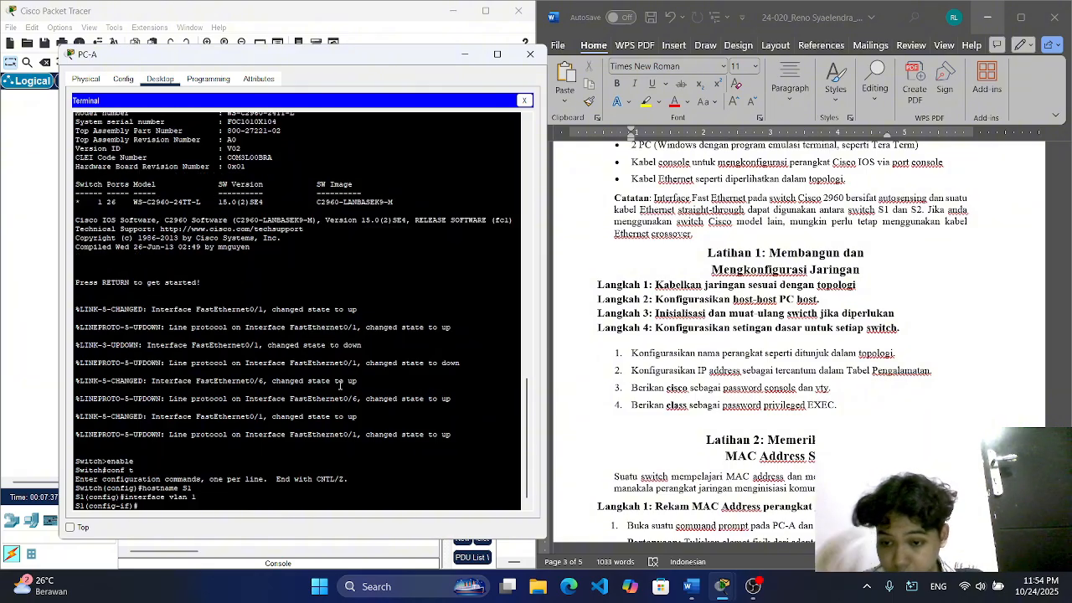
text(ip addre)
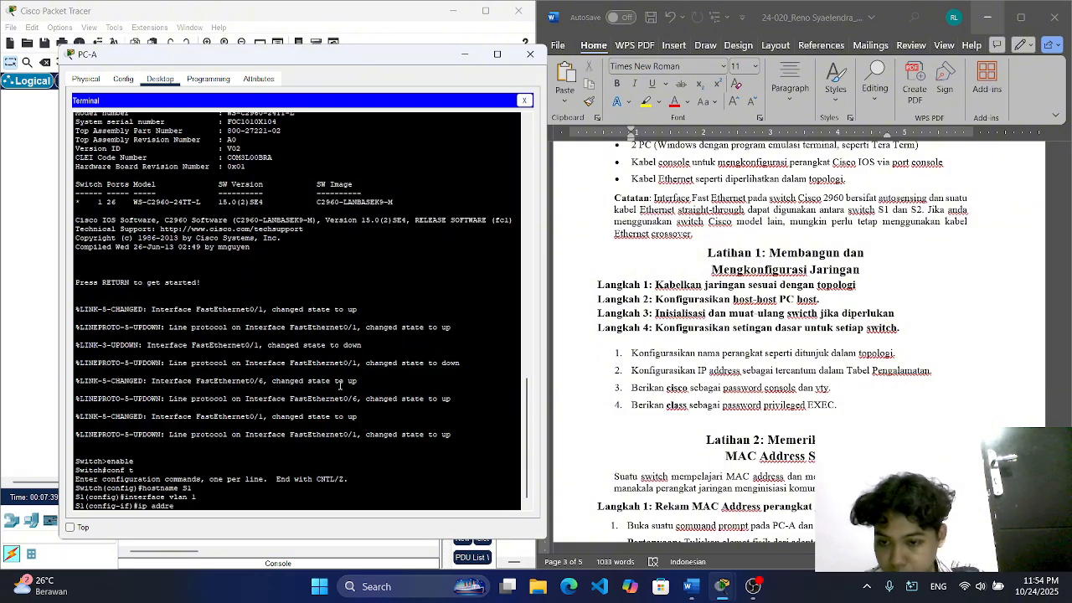
text(ss)
Step: Copy S1's IP address and subnet mask from the addressing table in the Word document
scroll(916, 333, up, 15)
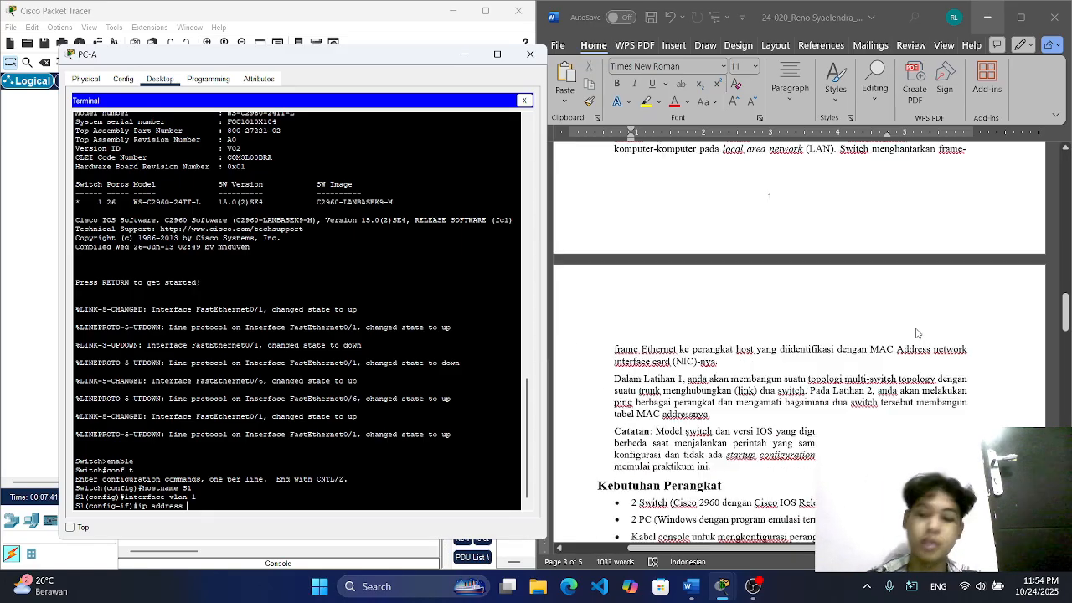
scroll(917, 333, down, 5)
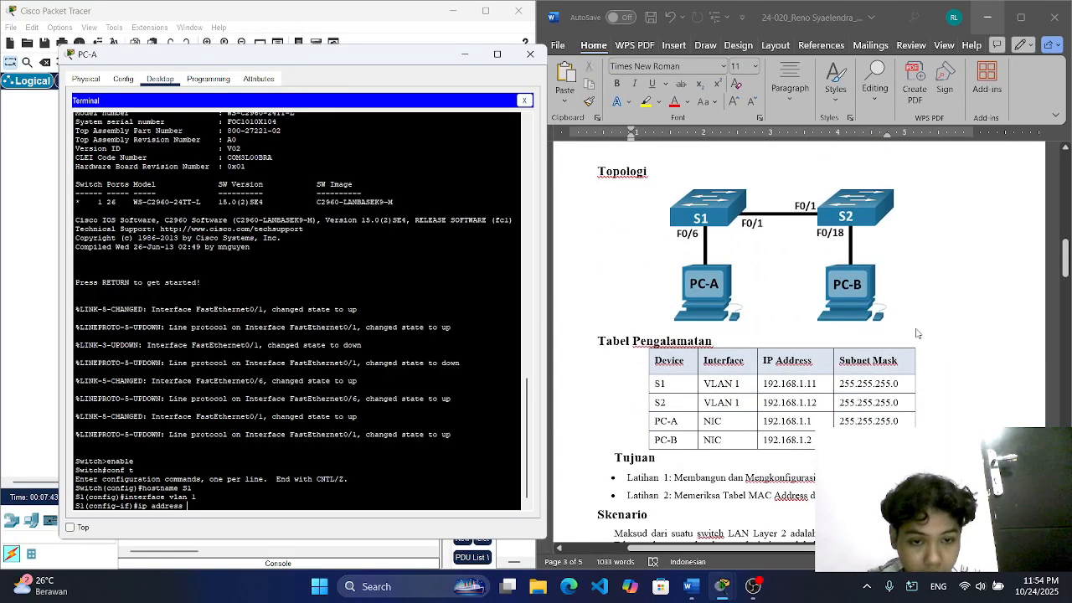
click(770, 321)
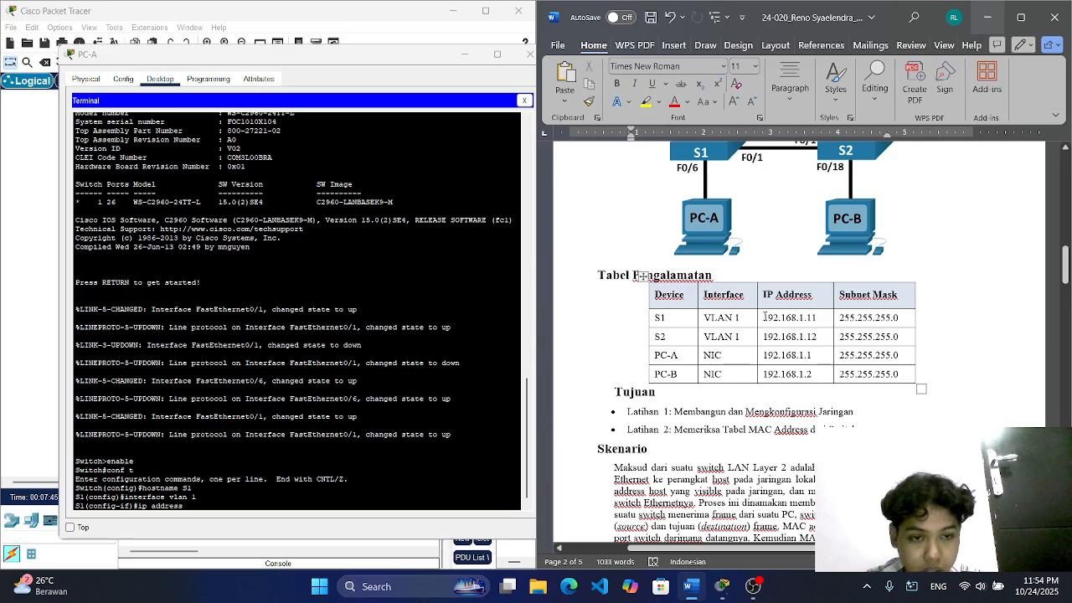
drag(764, 319, 877, 319)
right_click(877, 319)
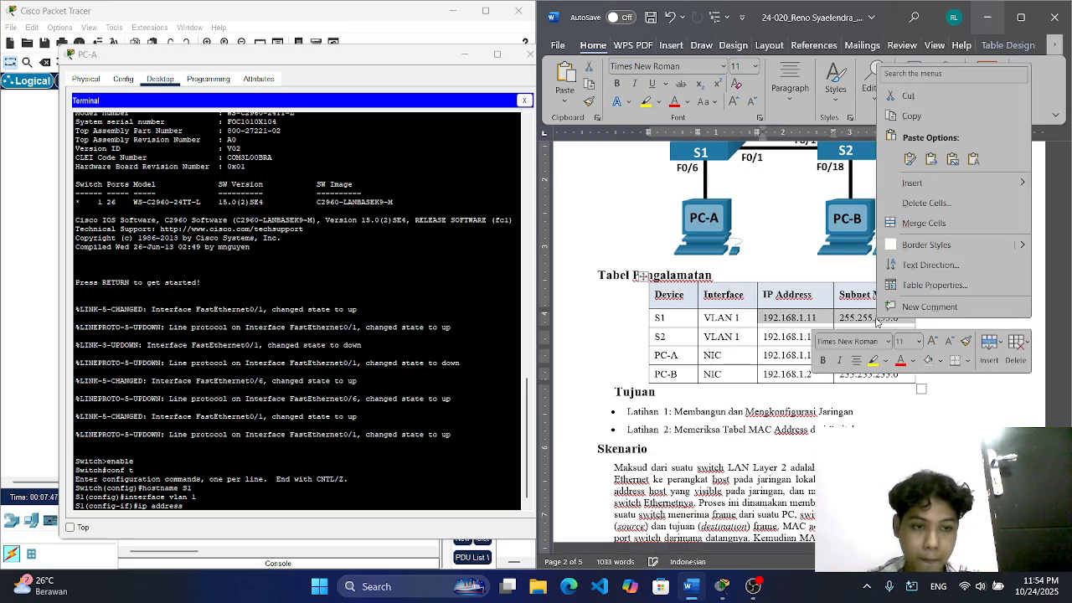
click(909, 116)
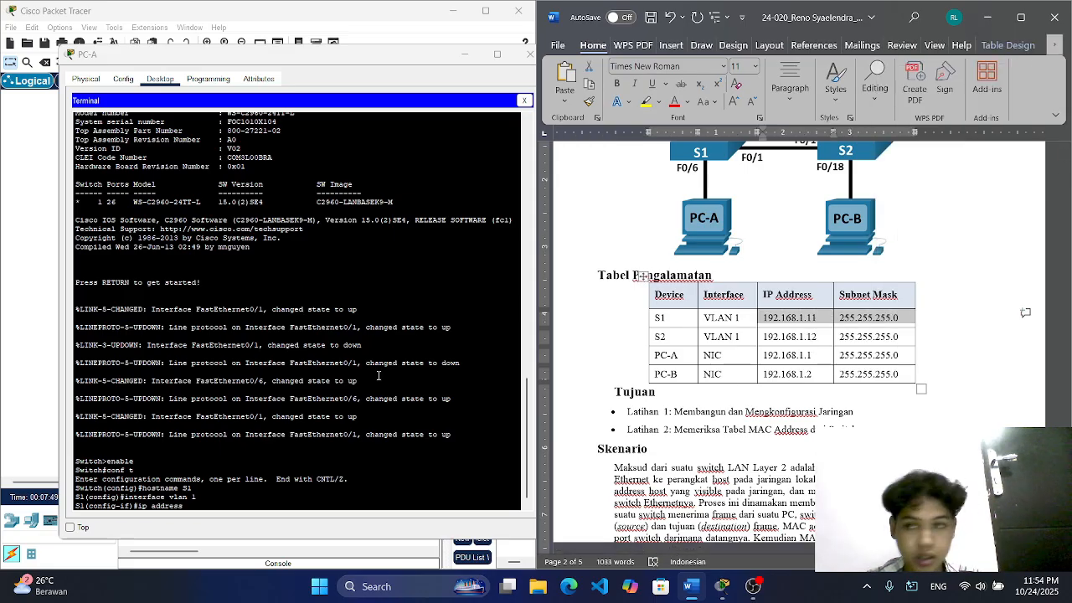
Step: Back in the PC-A terminal, paste the copied values and assign VLAN 1 the address 192.168.1.11 with mask 255.255.255.0
click(209, 505)
right_click(208, 506)
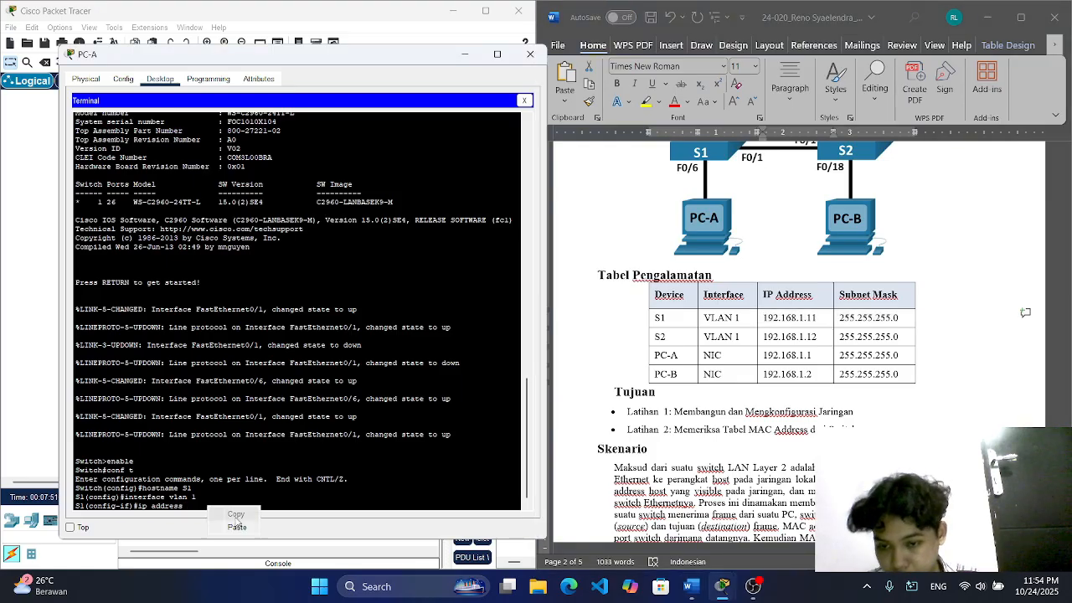
click(237, 527)
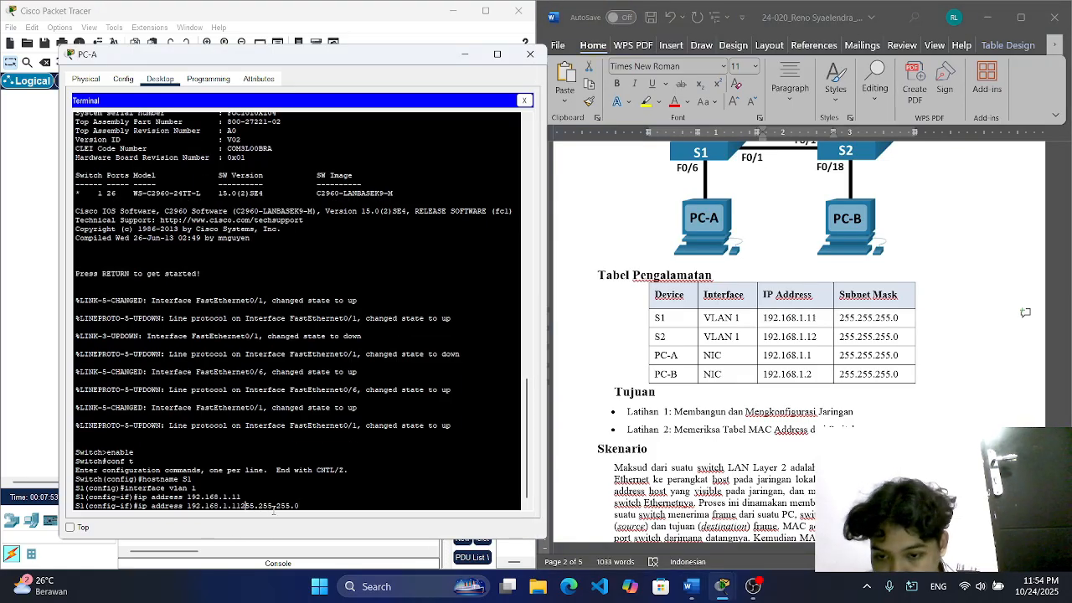
key(Return)
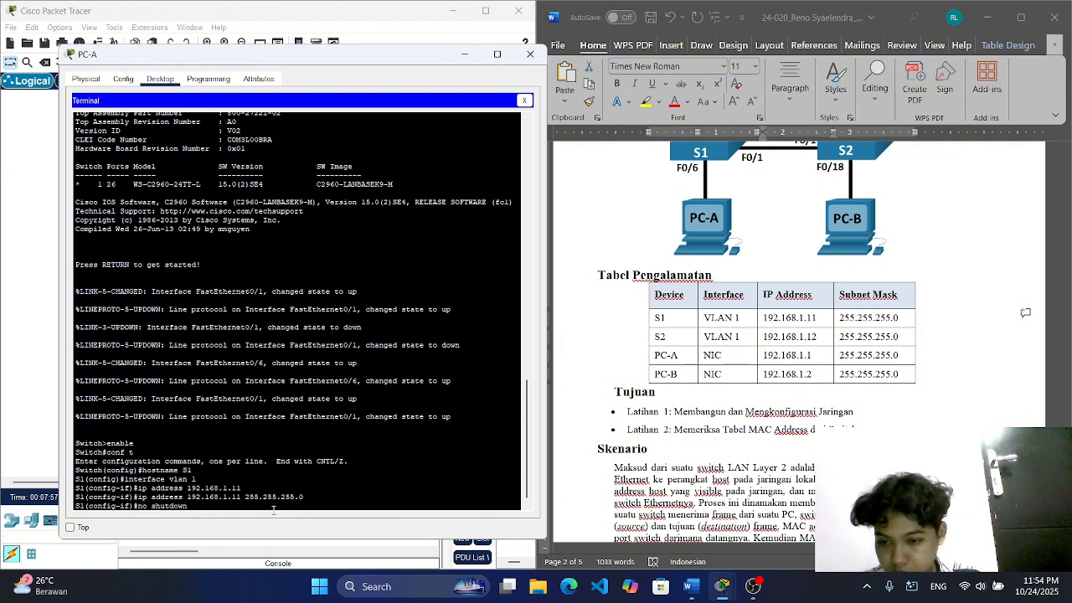
Step: Enable VLAN 1 with no shutdown and return to global configuration mode
key(Return)
key(Return)
text(e)
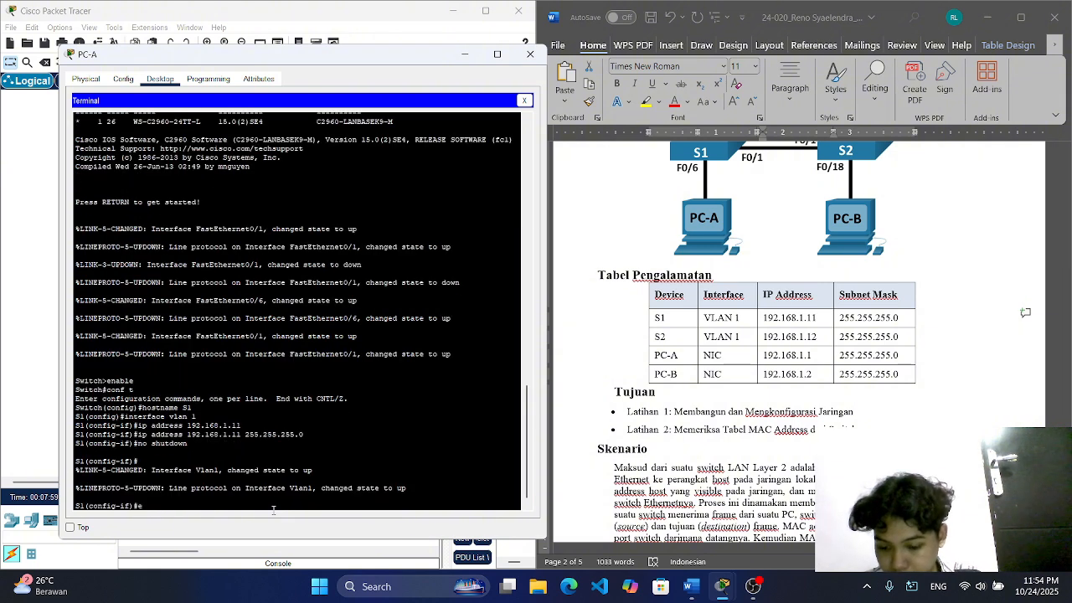
text(xit)
key(Return)
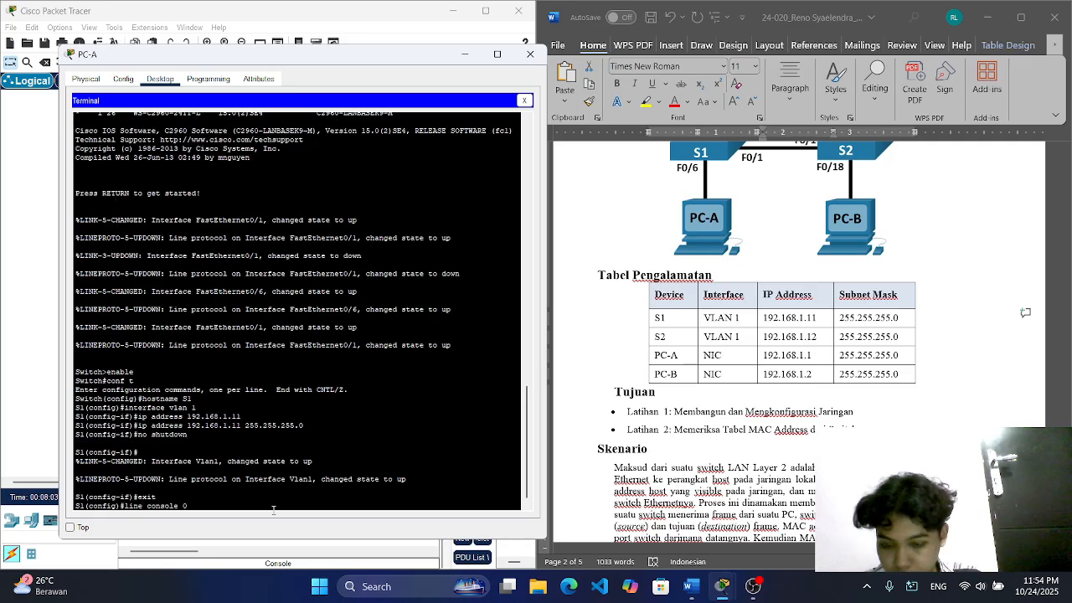
Step: Set the console password on line console 0 of S1 and require login
text(line console 0)
key(Return)
text(passw)
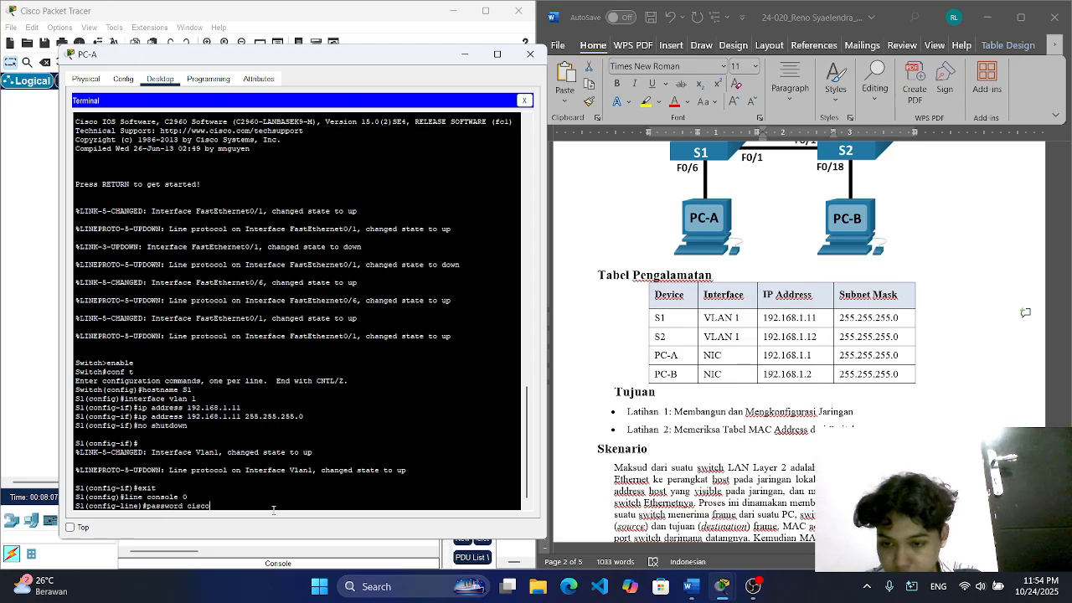
text(ord cisco)
key(Return)
text(lo)
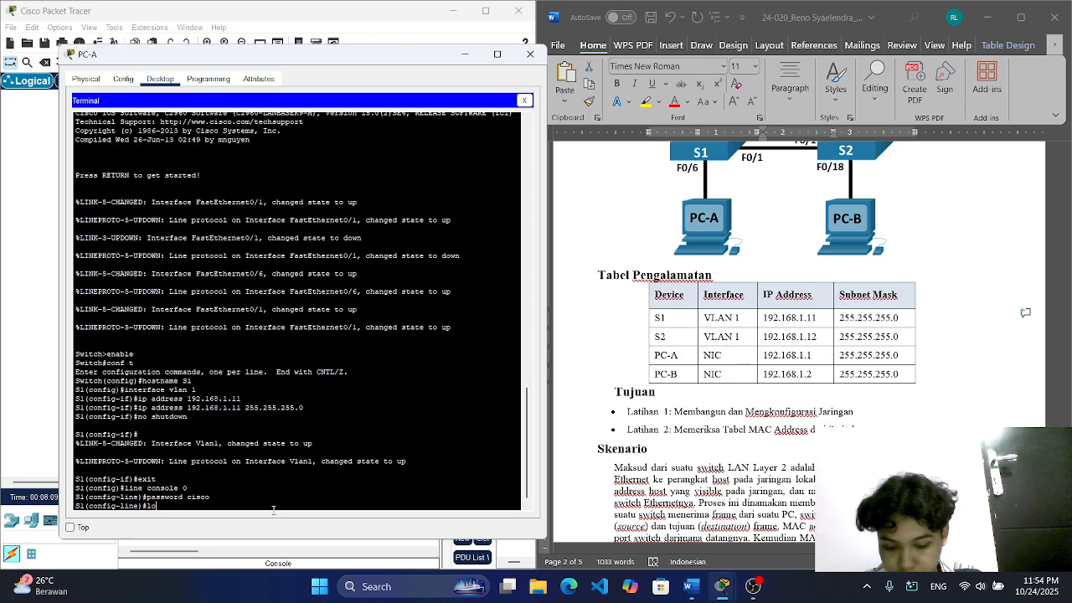
text(gin)
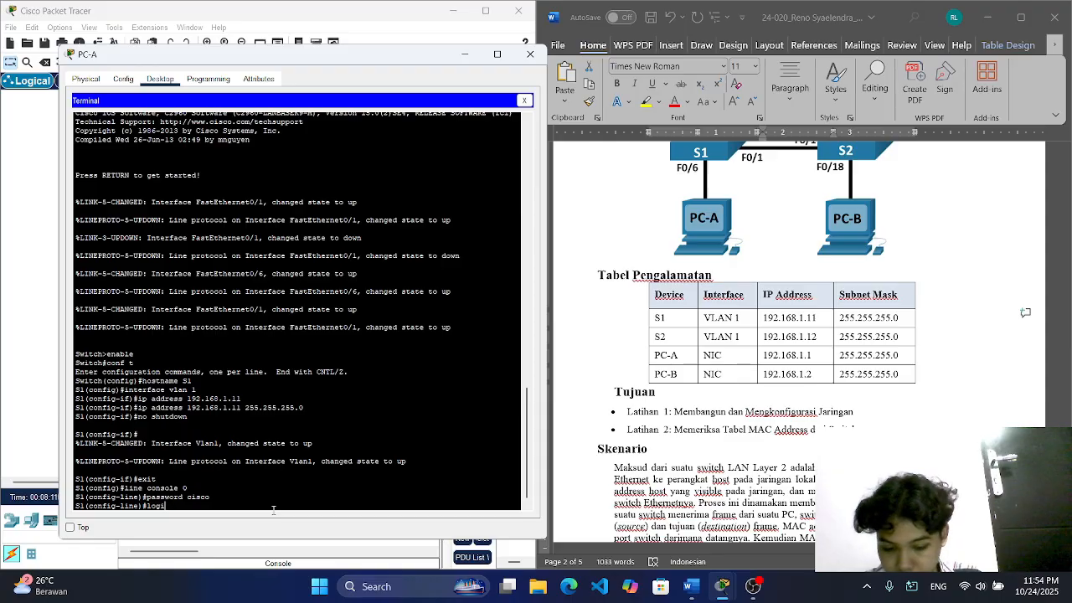
key(Return)
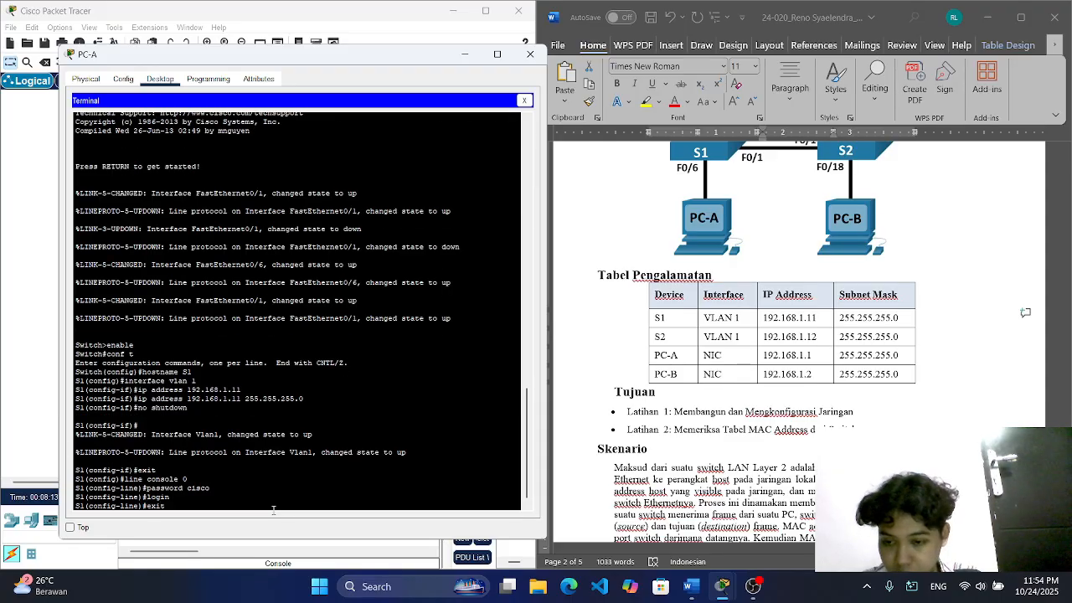
Step: Set the remote-access password on S1's vty lines 0 4, require login, and return to global configuration mode
key(Return)
text(line vty)
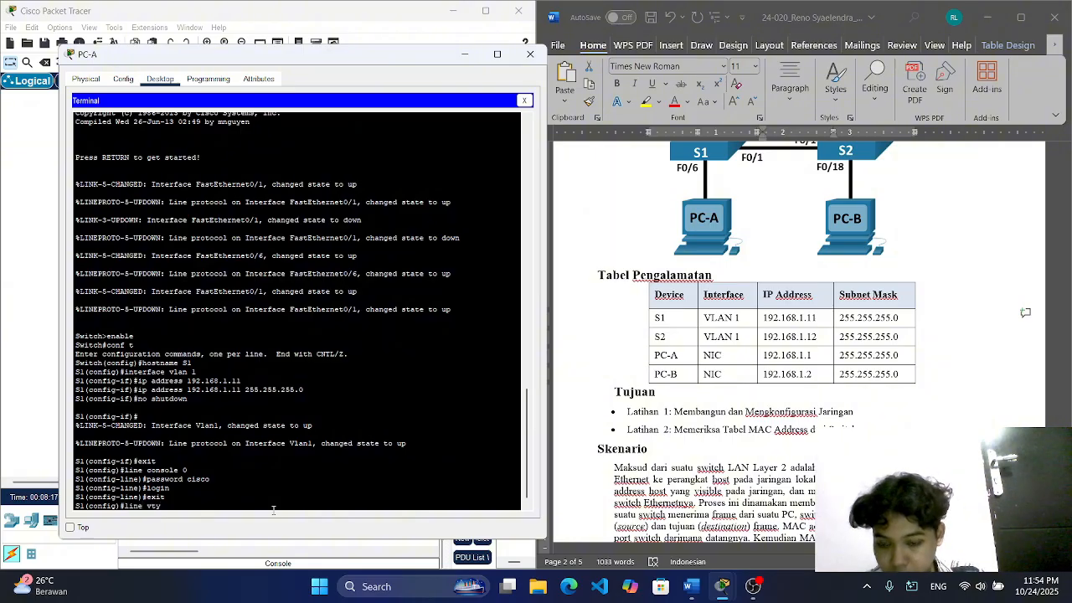
text( 0 4)
key(Return)
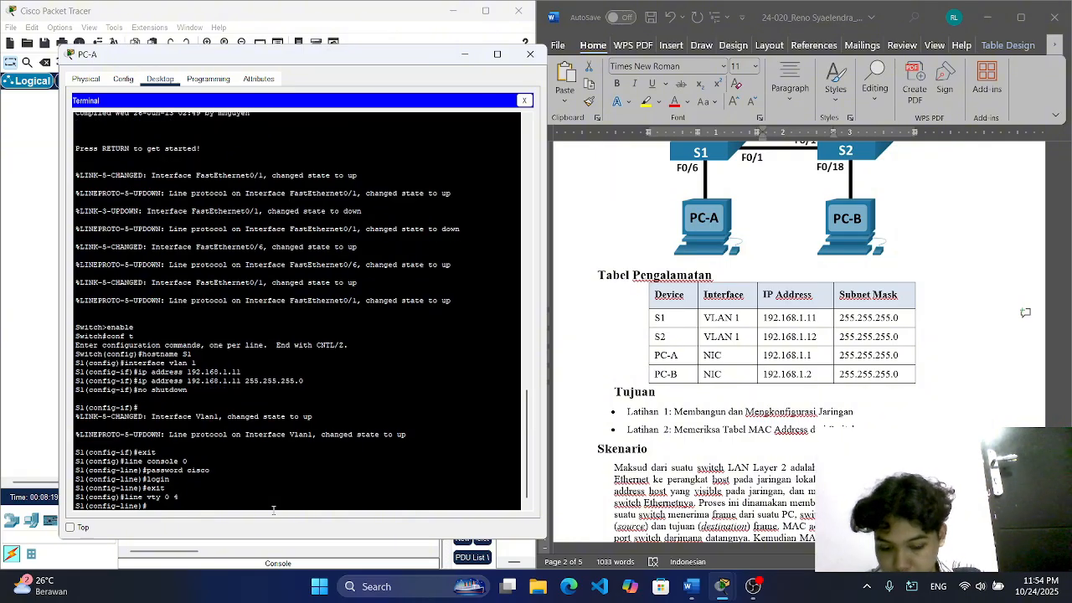
text(password)
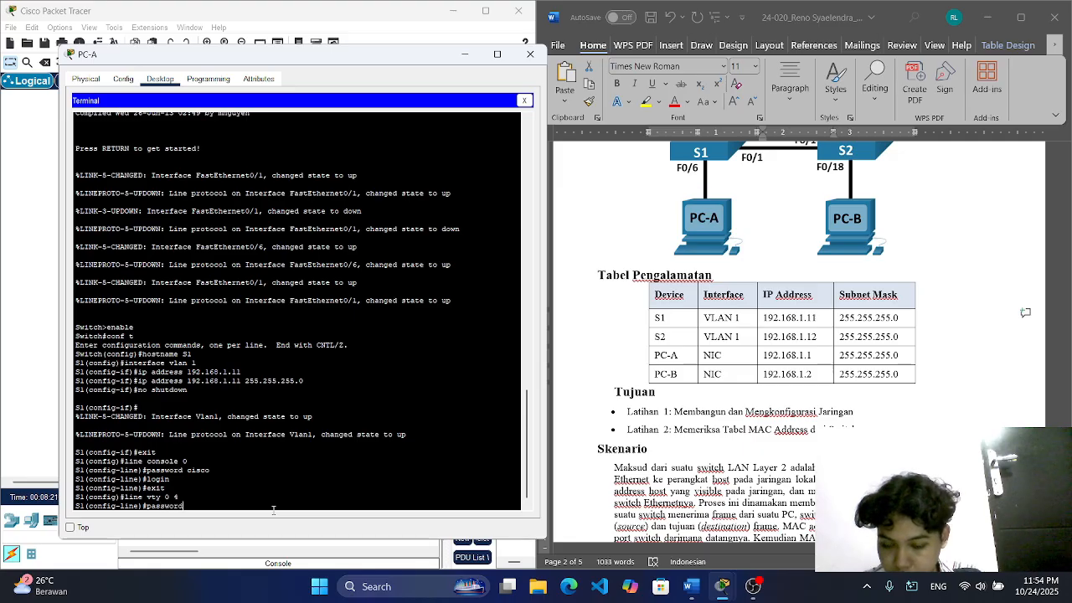
text( cisco)
key(Return)
text(log)
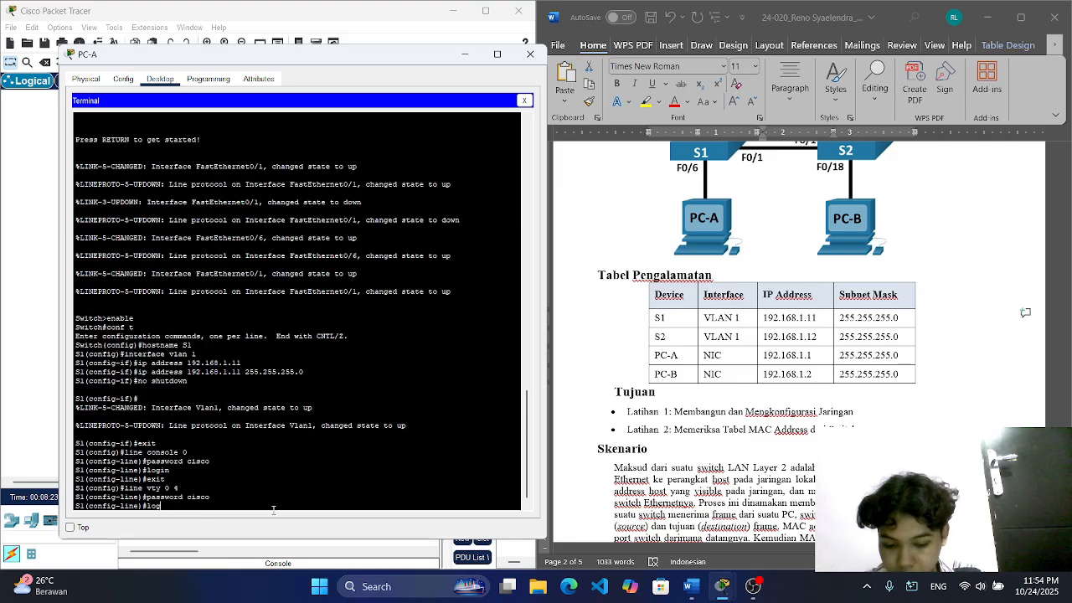
text(in)
text(exit)
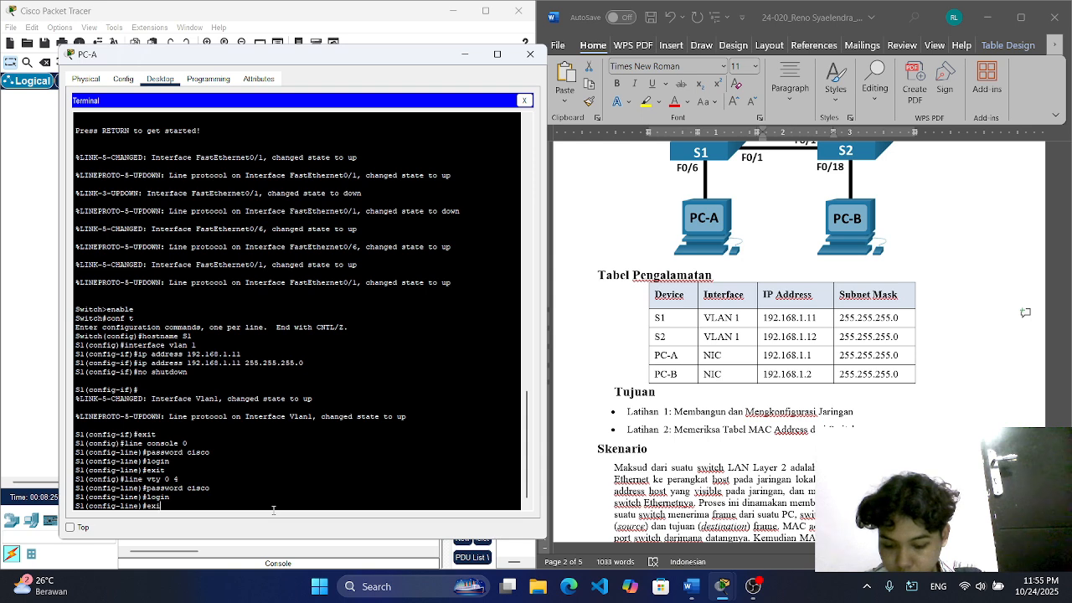
key(Return)
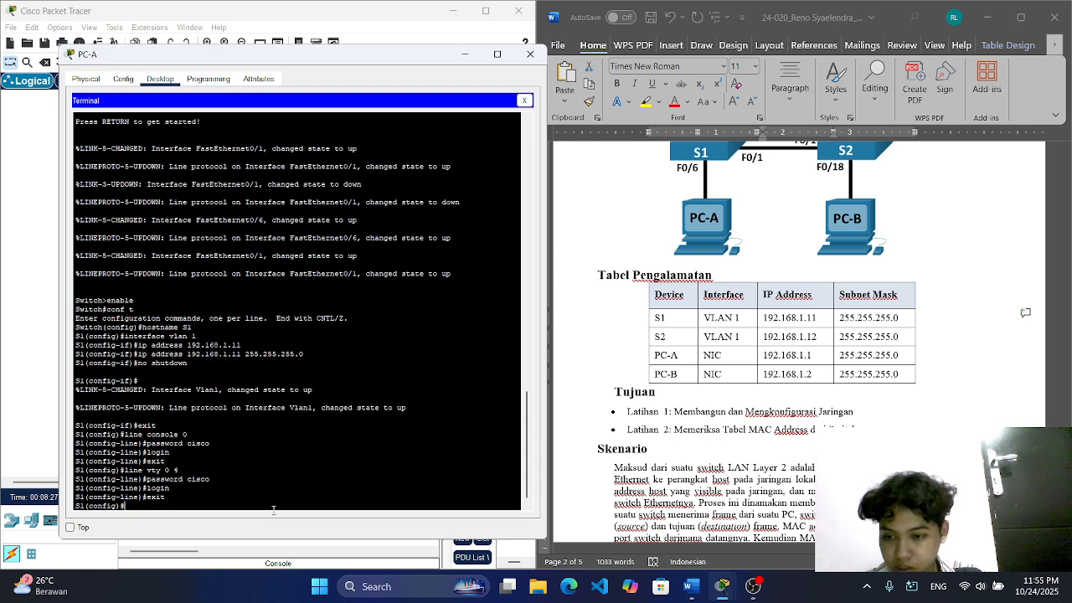
Step: Set the enable secret password on S1 and exit to privileged mode
text(ena)
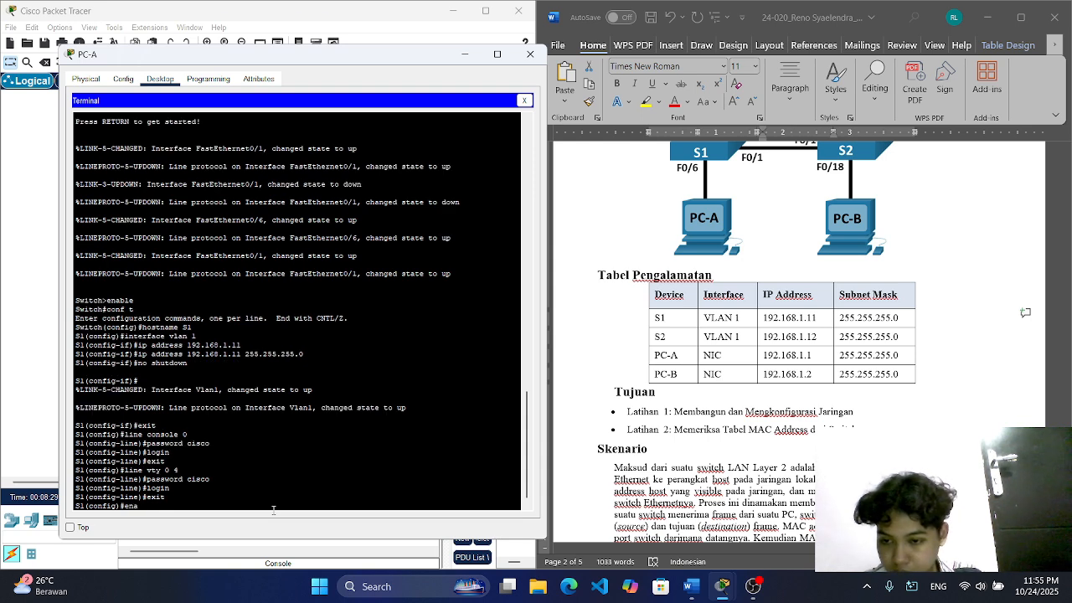
text(ble sec)
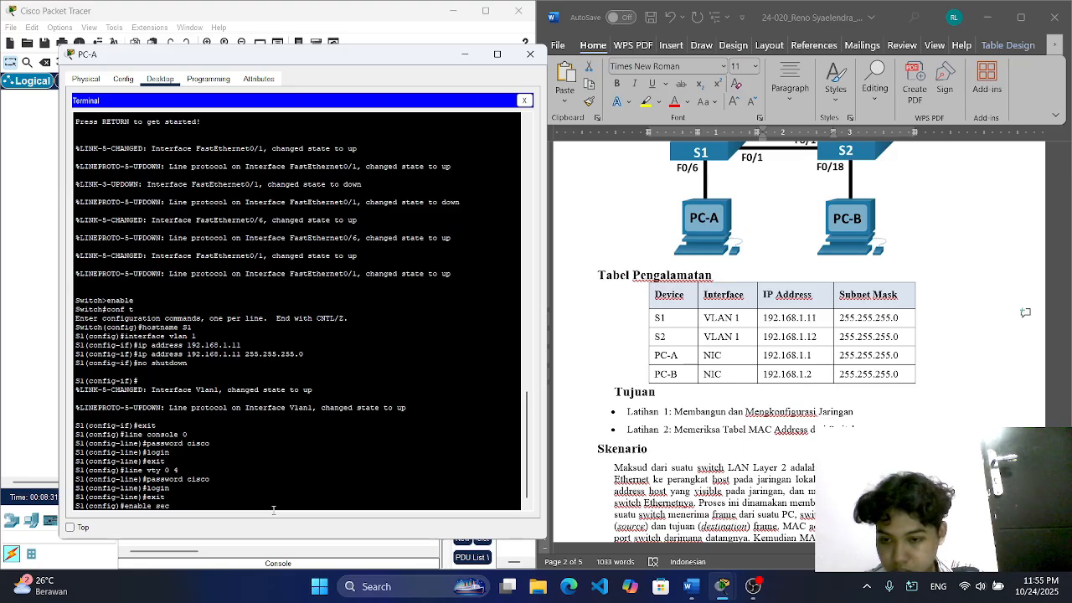
text(ret class)
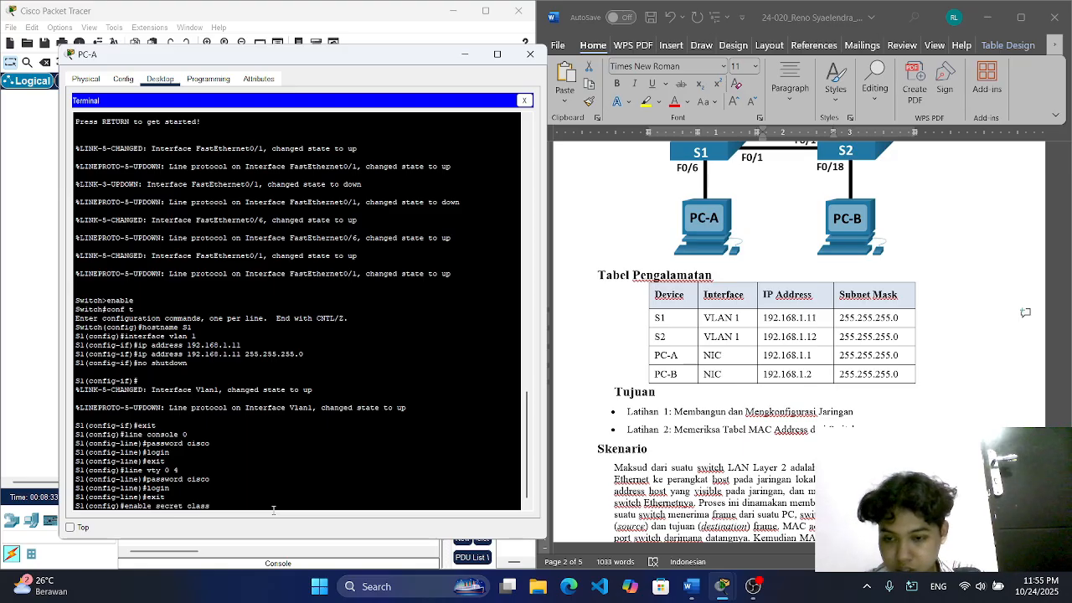
key(Return)
text(exit)
key(Return)
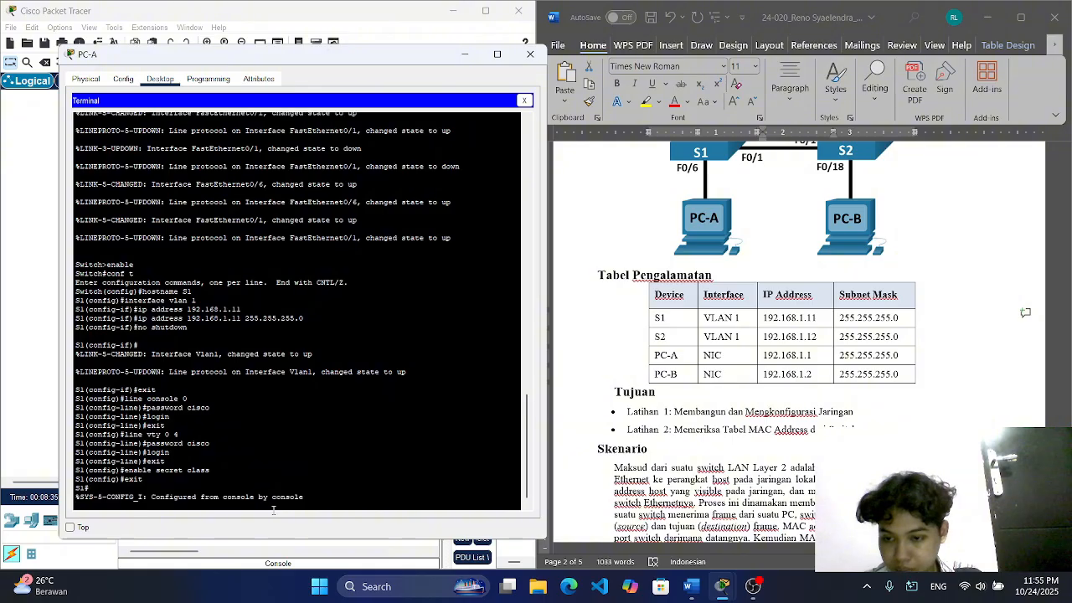
Step: Save S1's running-config to startup-config, accepting the default destination filename
text(co)
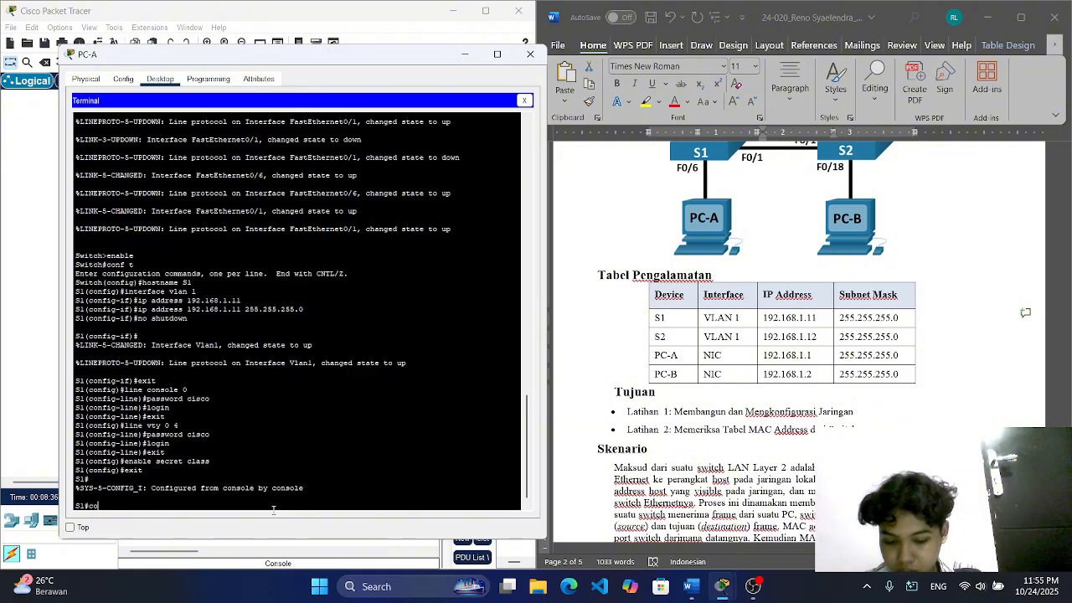
text(py)
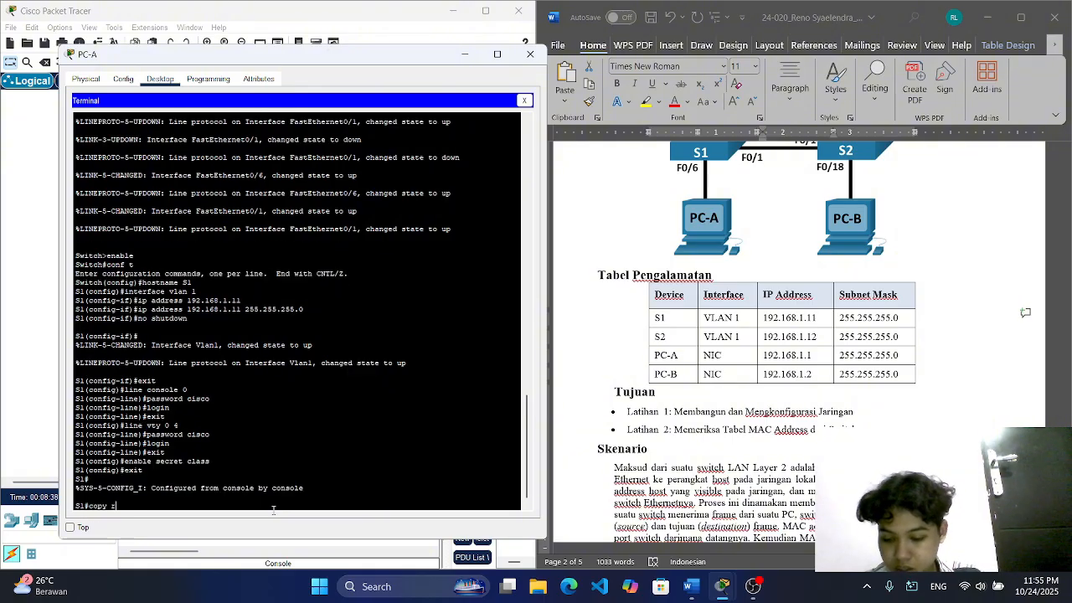
text( r)
key(Tab)
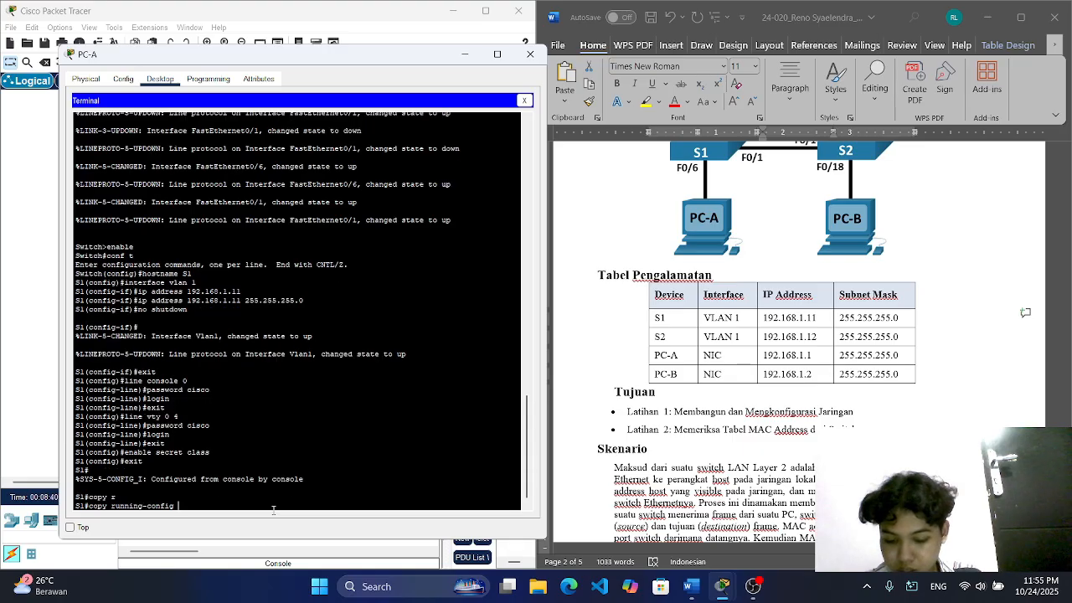
text(st)
key(Tab)
key(Return)
key(Return)
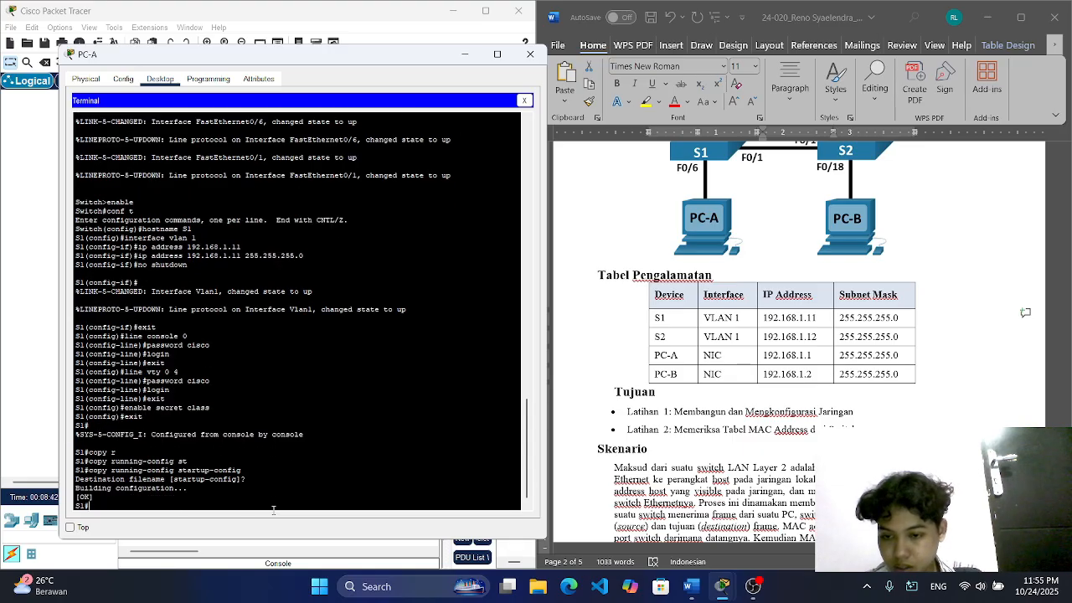
Step: Close the PC-A window and open a terminal session to switch S2 from PC-B with the default settings
click(530, 54)
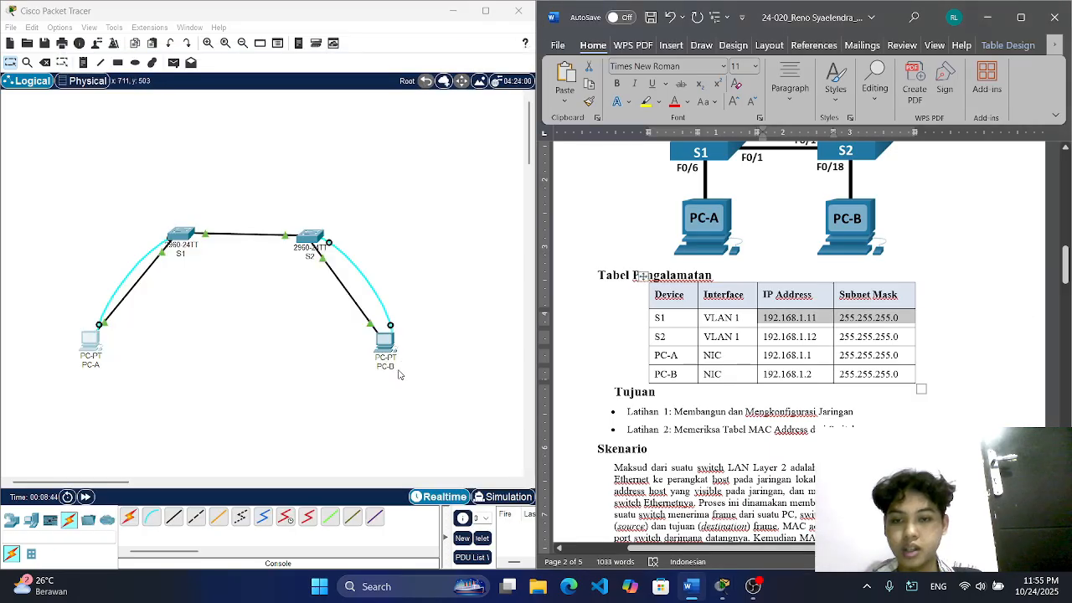
click(385, 345)
drag(502, 81, 163, 41)
click(260, 105)
click(480, 201)
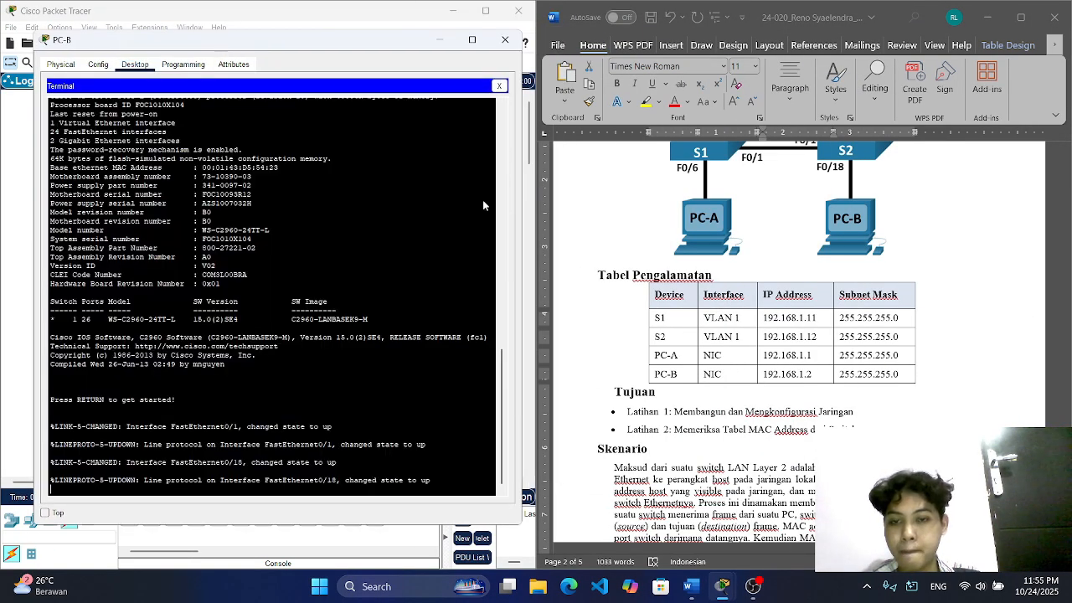
key(Return)
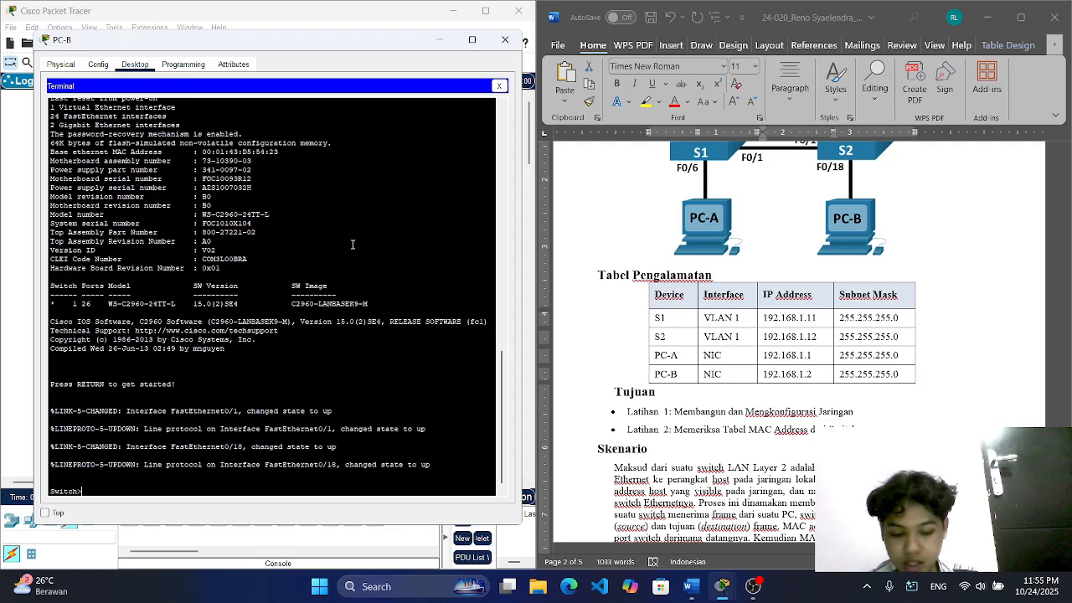
Step: Enter privileged and global configuration mode on the second switch and set its hostname to S2
text(enable)
key(Return)
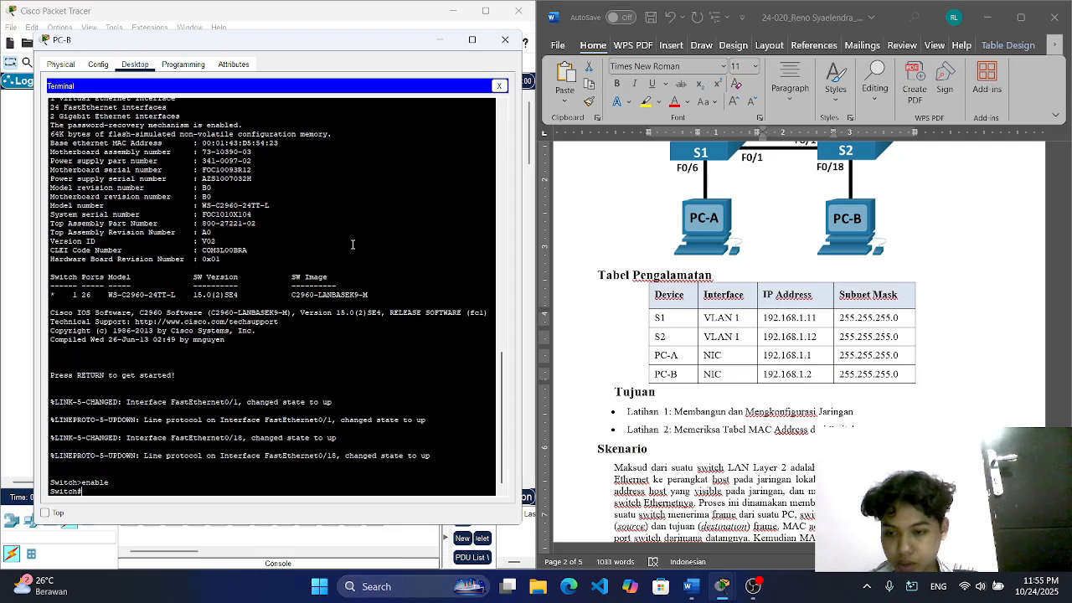
text(conf)
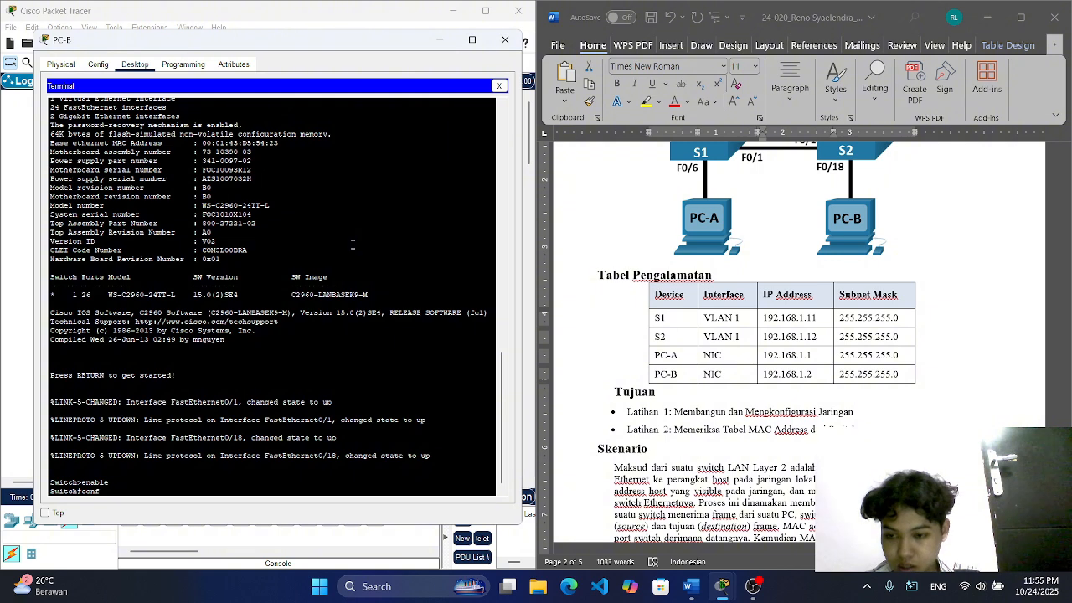
text( t)
key(Return)
text(host)
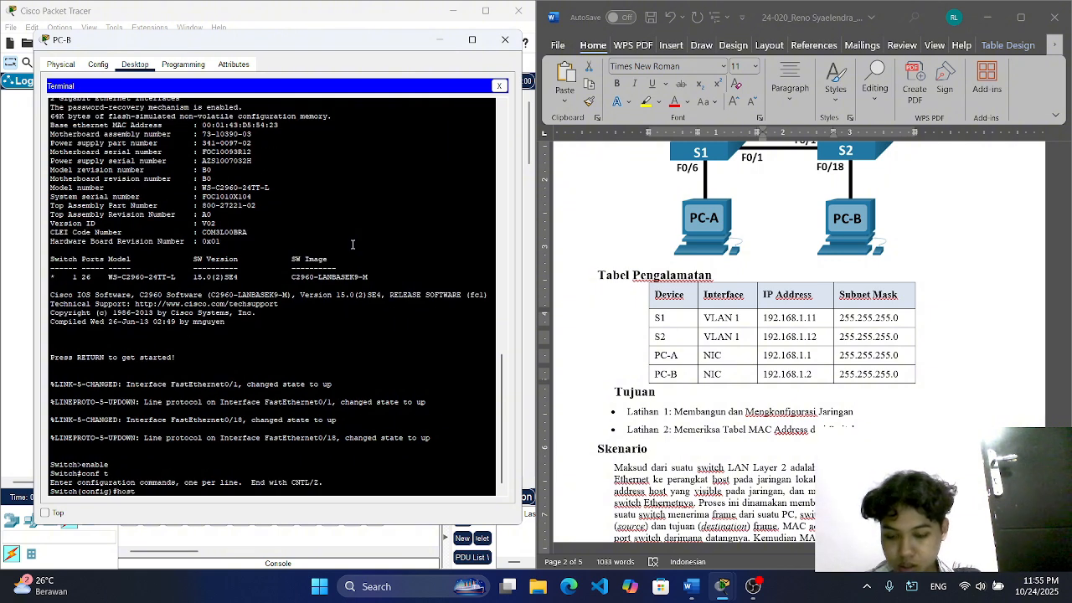
text(name S2)
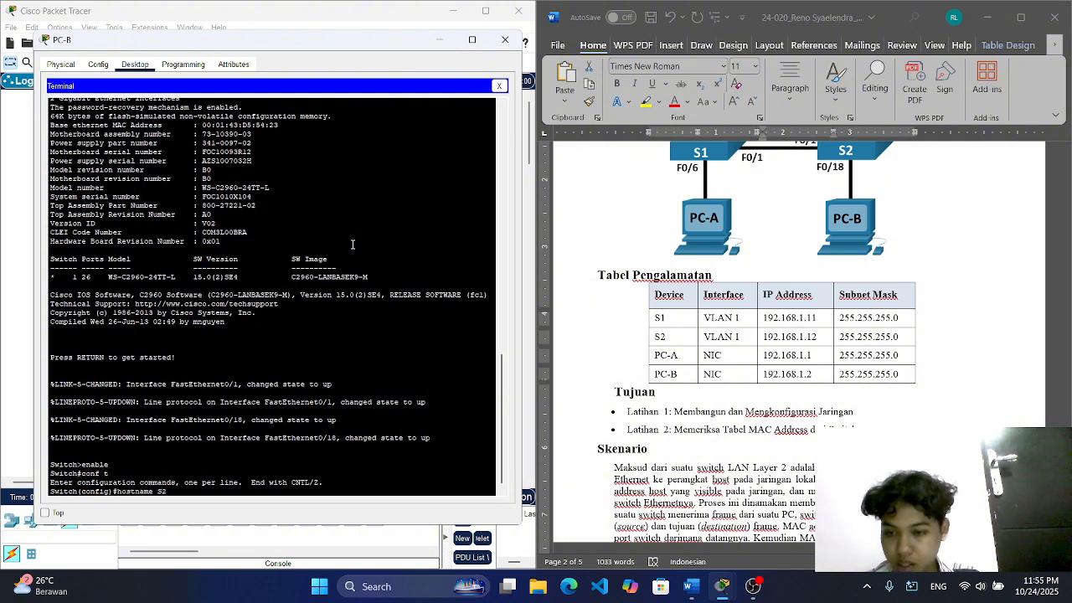
key(Return)
Step: Enter interface VLAN 1 configuration on S2 and begin the ip address command
text(interf)
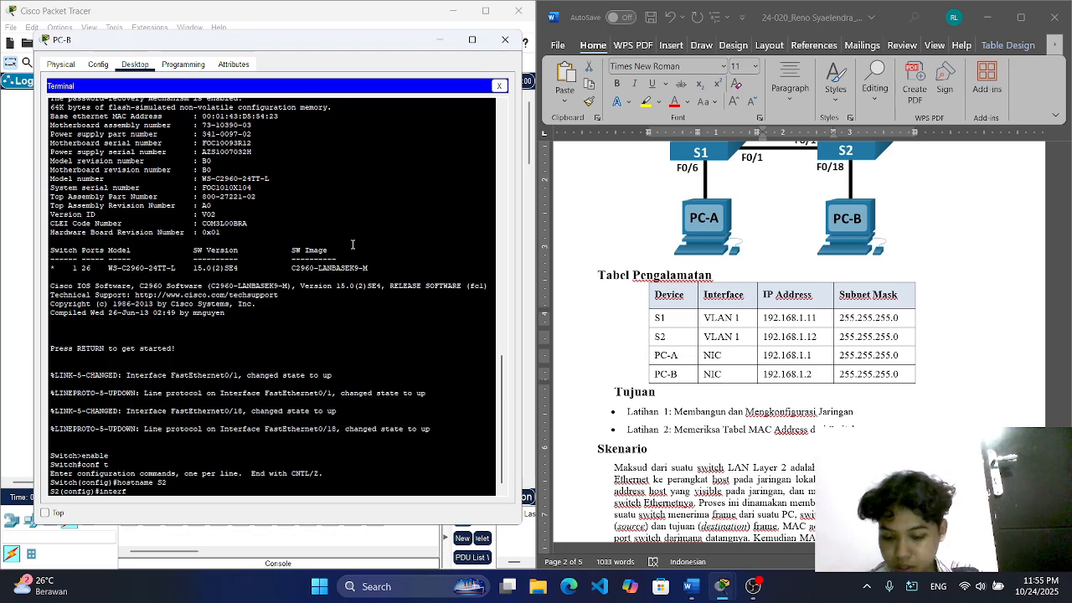
text(ace vlan 1)
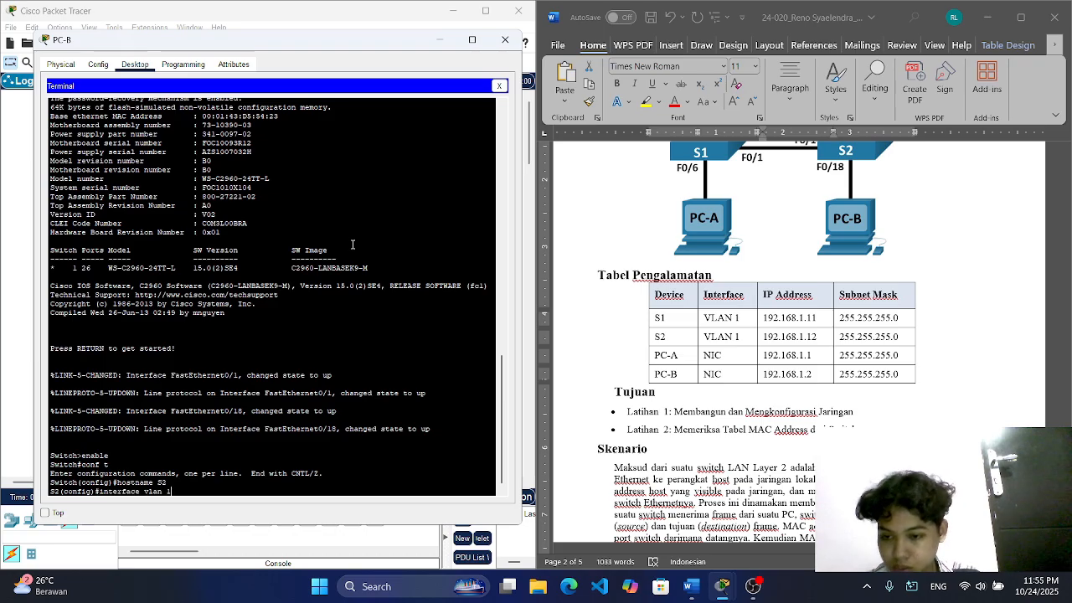
key(Return)
text(ip a)
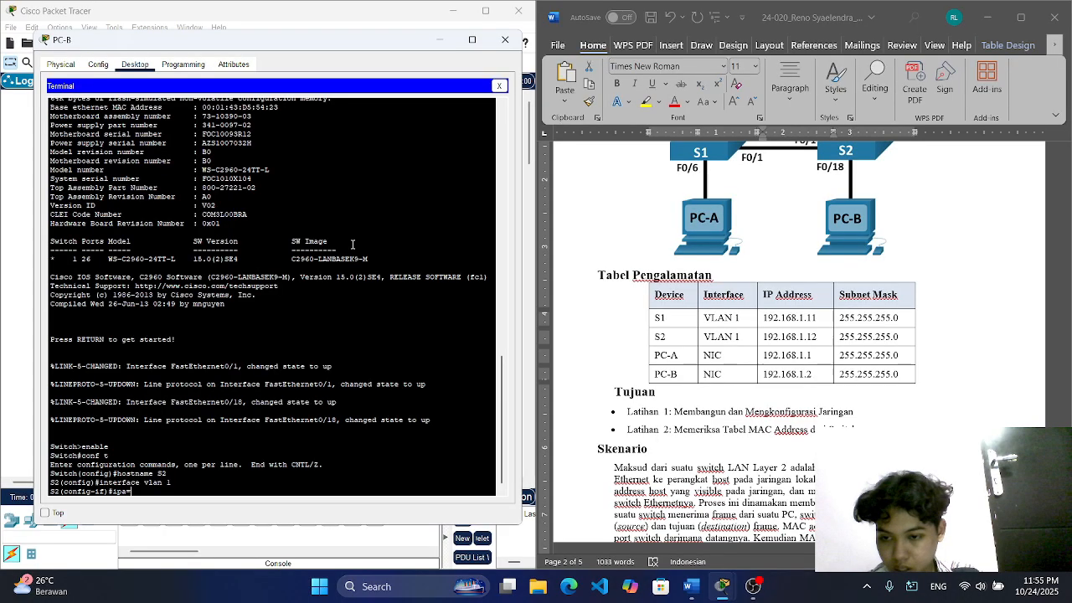
text(ddress)
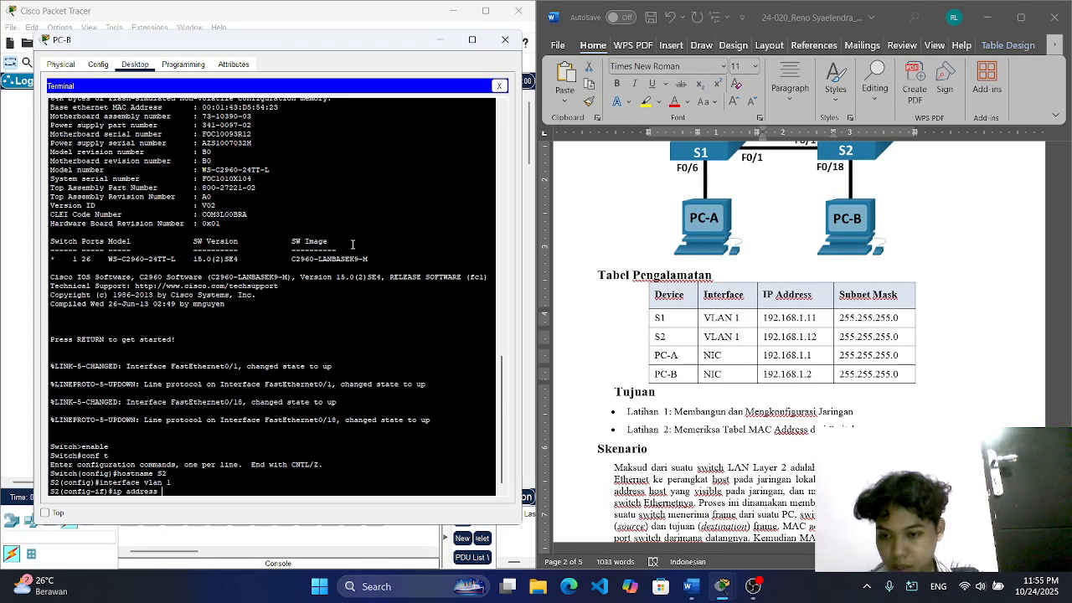
Step: Copy S2's IP address and subnet mask from the addressing table in the Word document
click(766, 337)
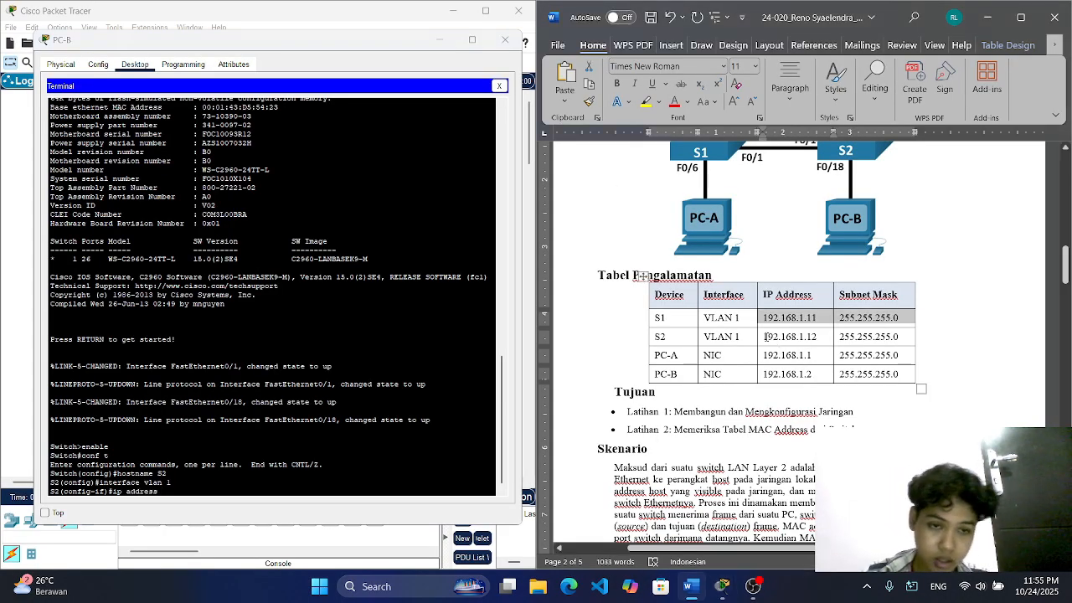
drag(766, 336, 893, 335)
right_click(892, 335)
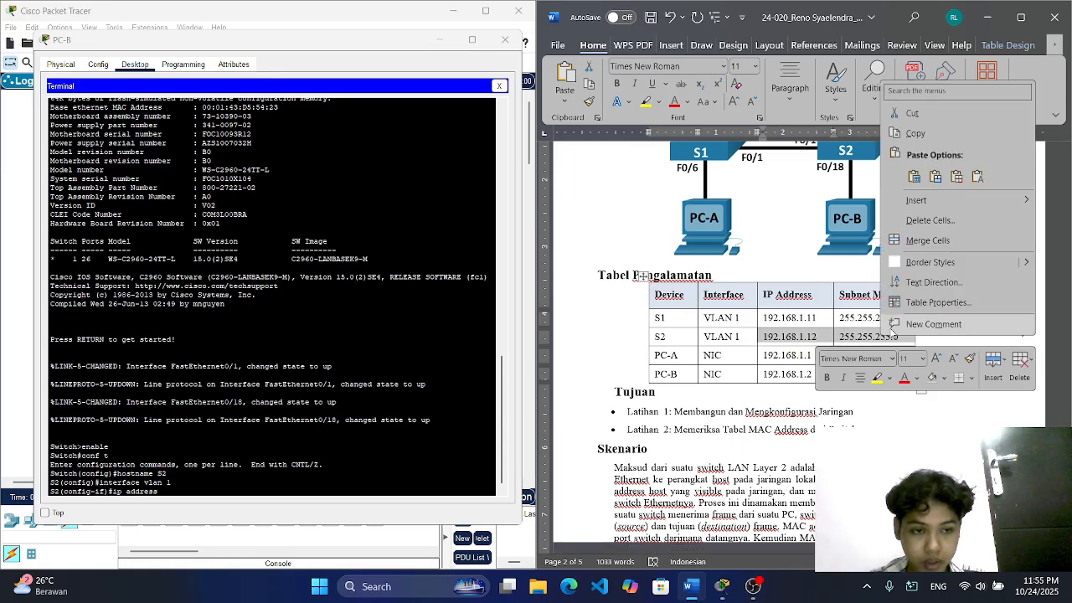
click(913, 135)
Step: Back in the PC-B terminal, paste the copied values and assign VLAN 1 the address 192.168.1.12 with mask 255.255.255.0
right_click(272, 494)
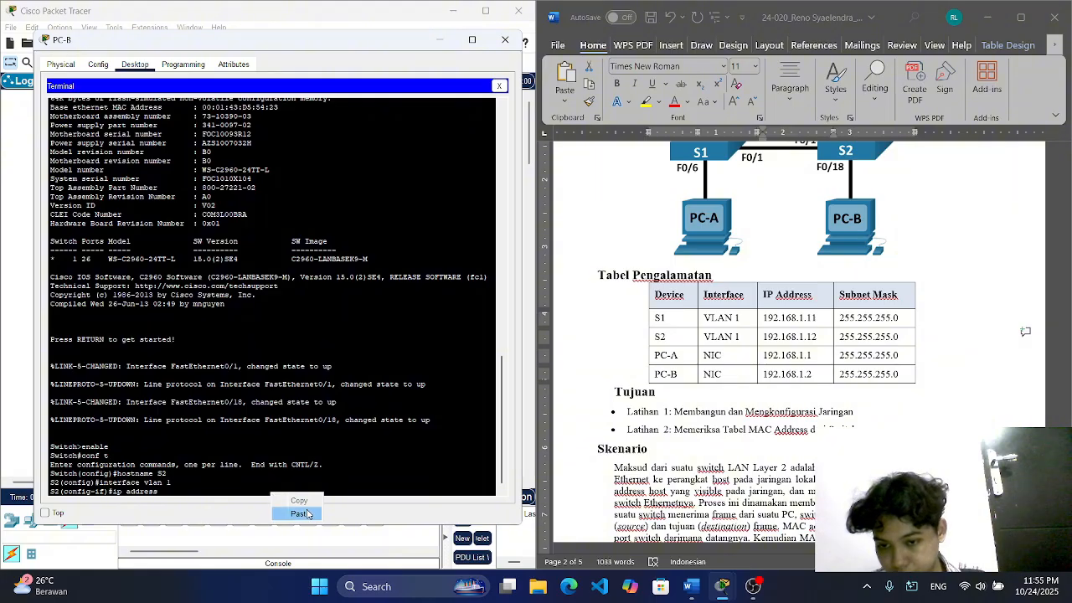
click(299, 513)
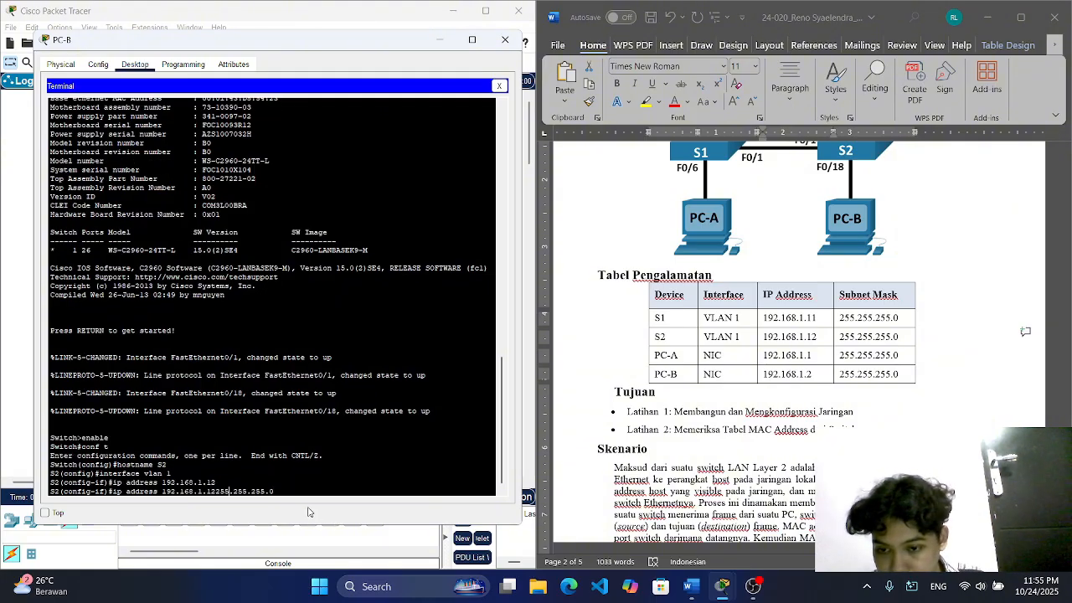
key(Return)
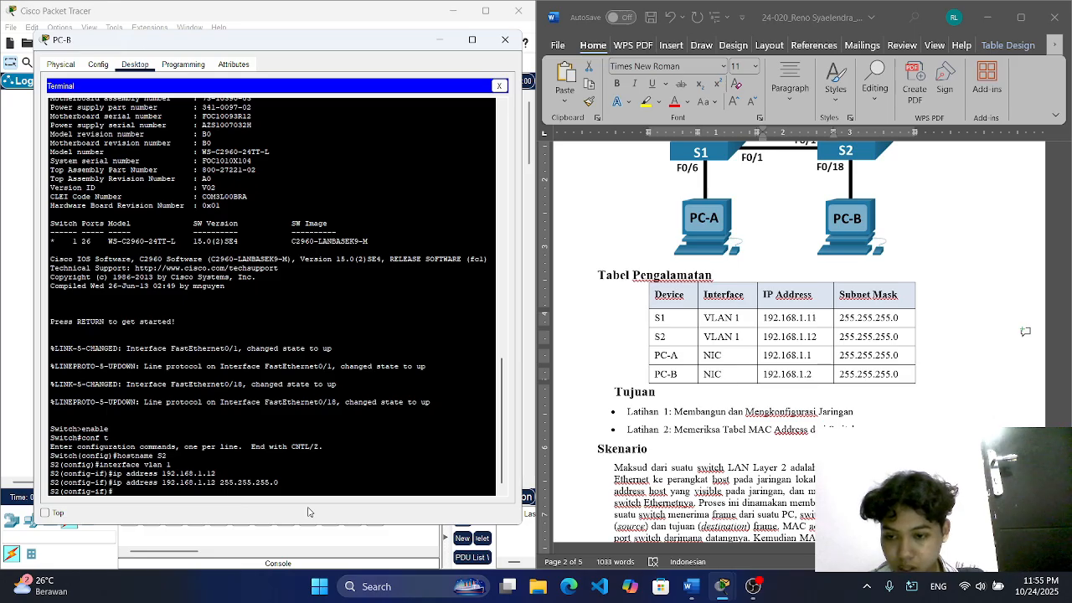
Step: Enable VLAN 1 on S2 with no shutdown and return to global configuration mode
text(no)
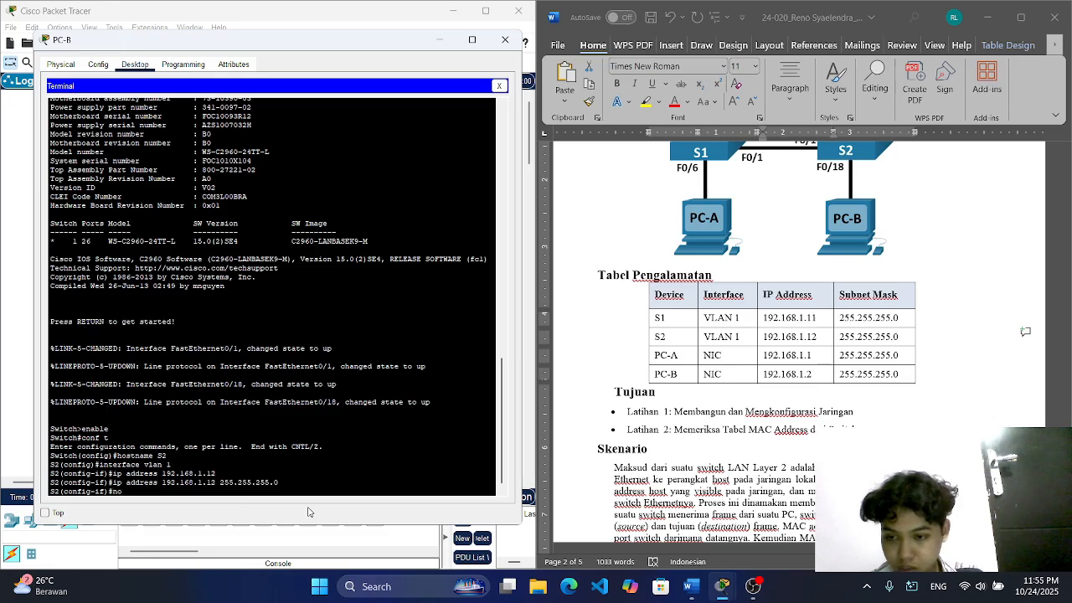
text( shutodown)
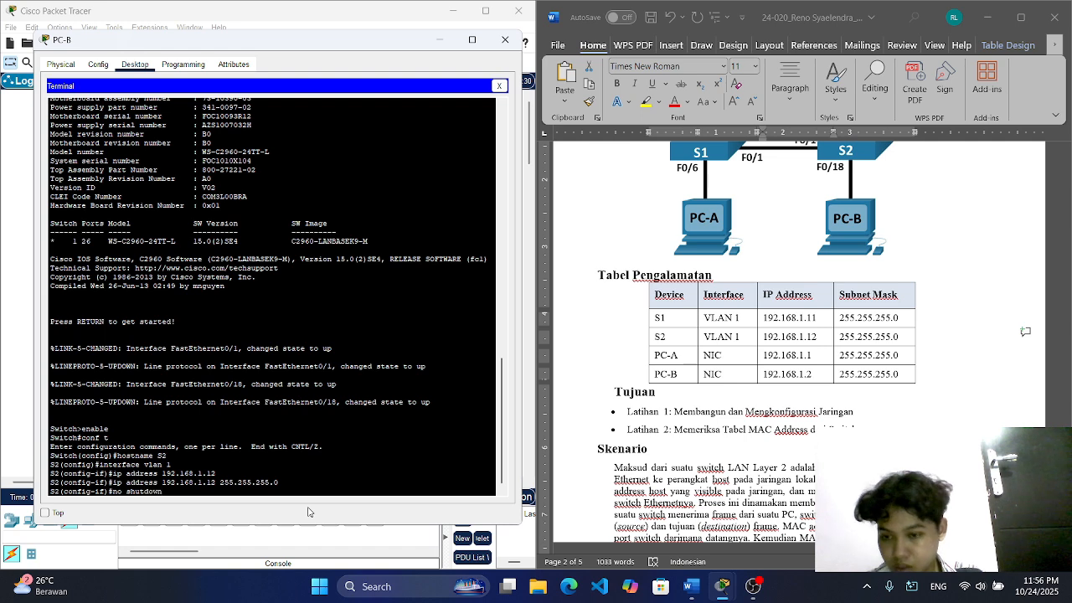
key(Return)
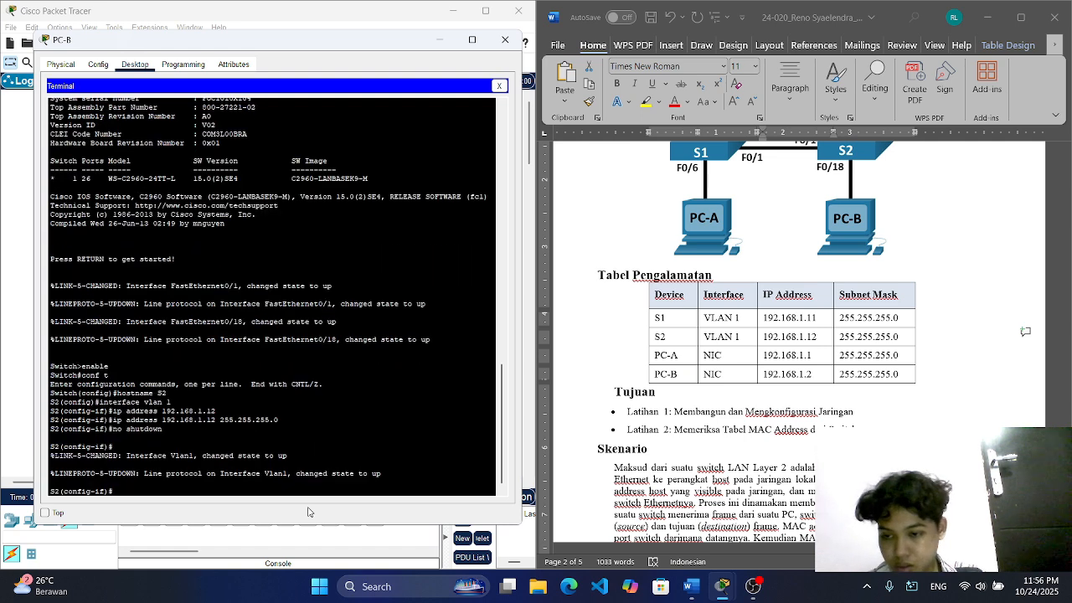
text(exit)
key(Return)
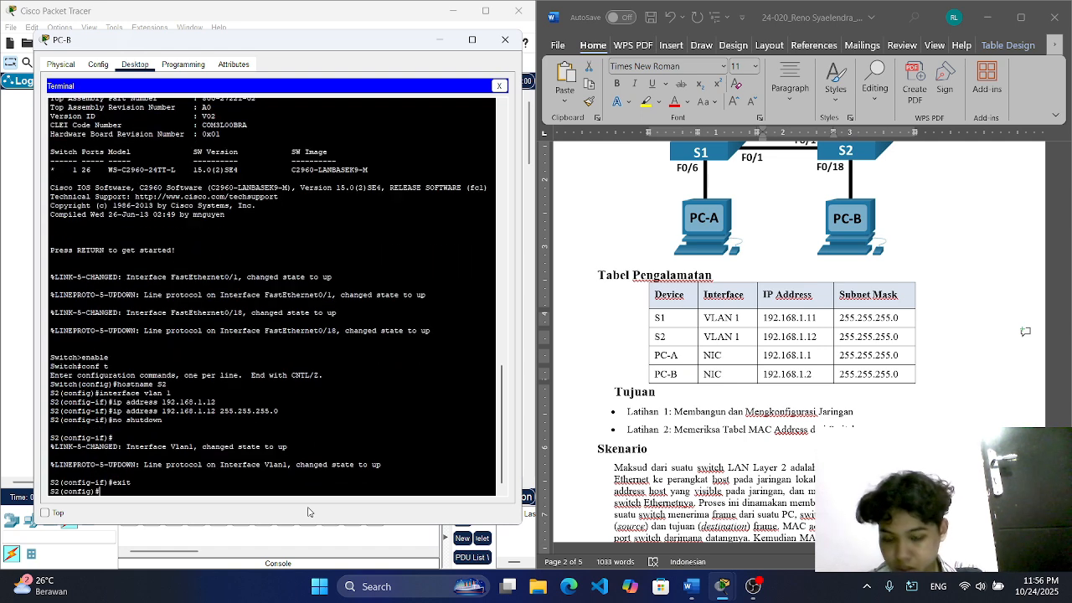
Step: Enter line console 0 configuration on S2 and set the console password
text(line cons)
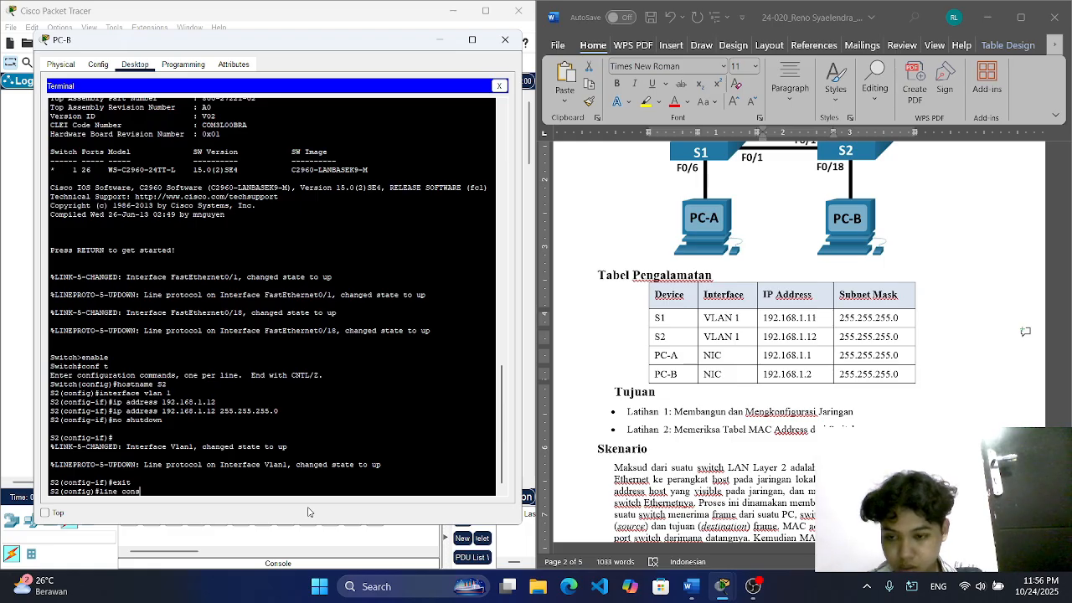
text(ole 0)
key(Return)
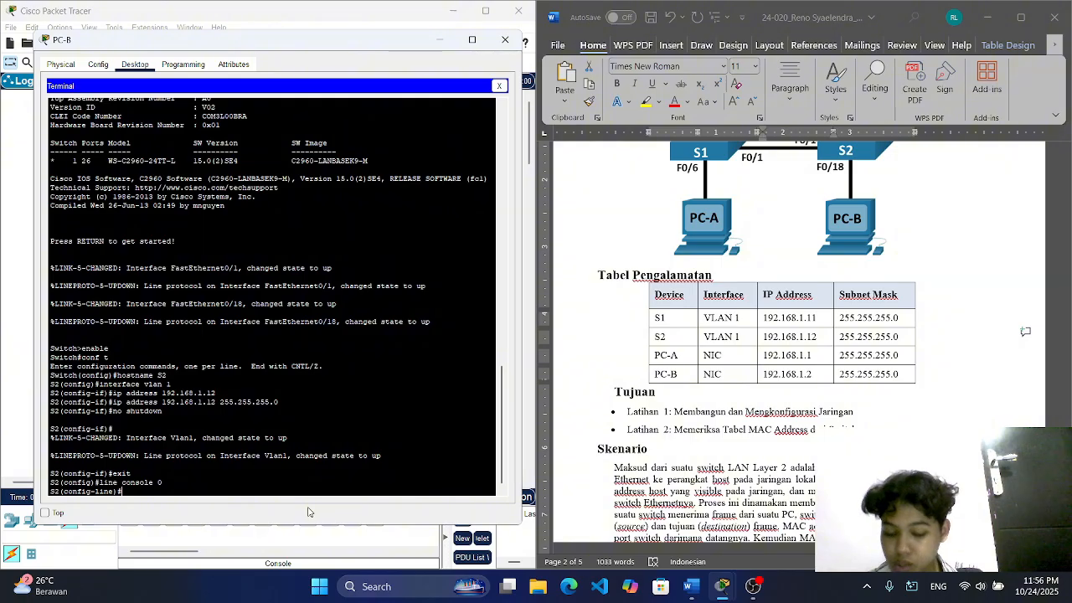
text(password)
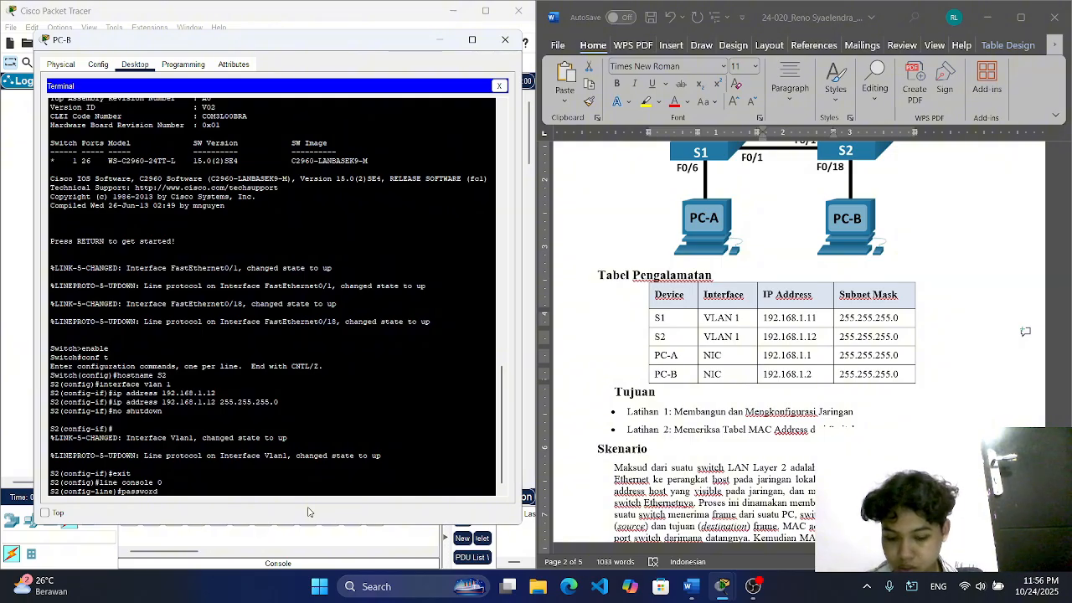
text( cisc)
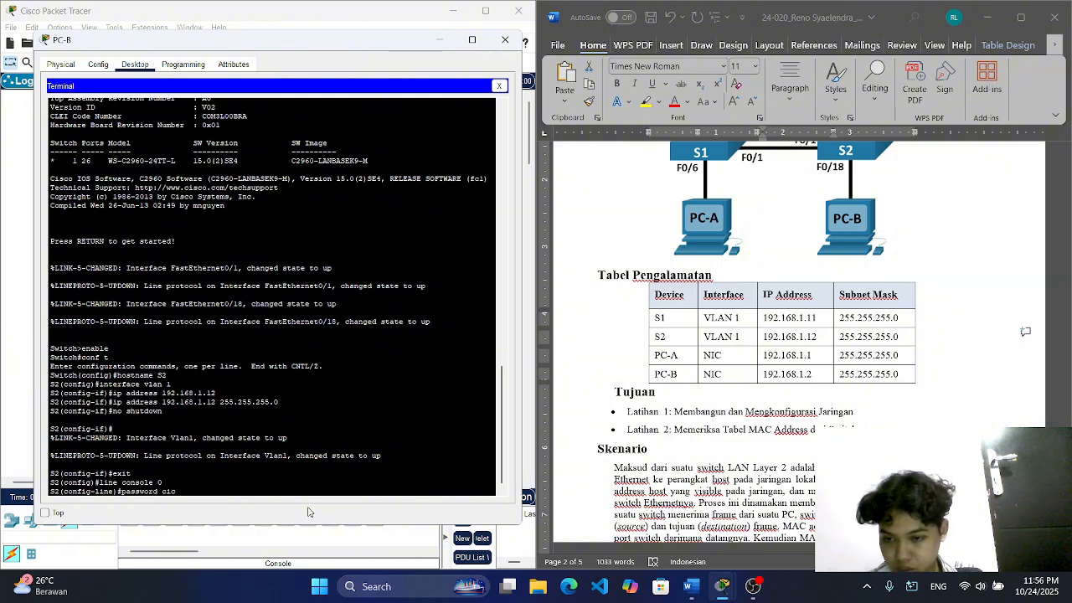
key(BackSpace)
text(sco)
key(Return)
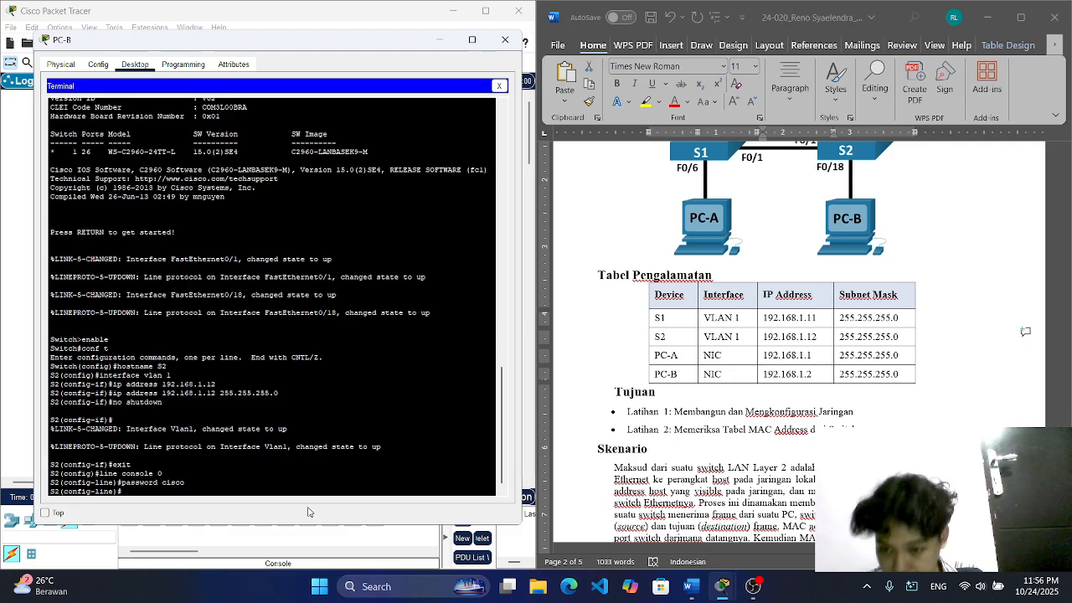
Step: Require login on S2's console line and return to global configuration mode
text(login)
key(Return)
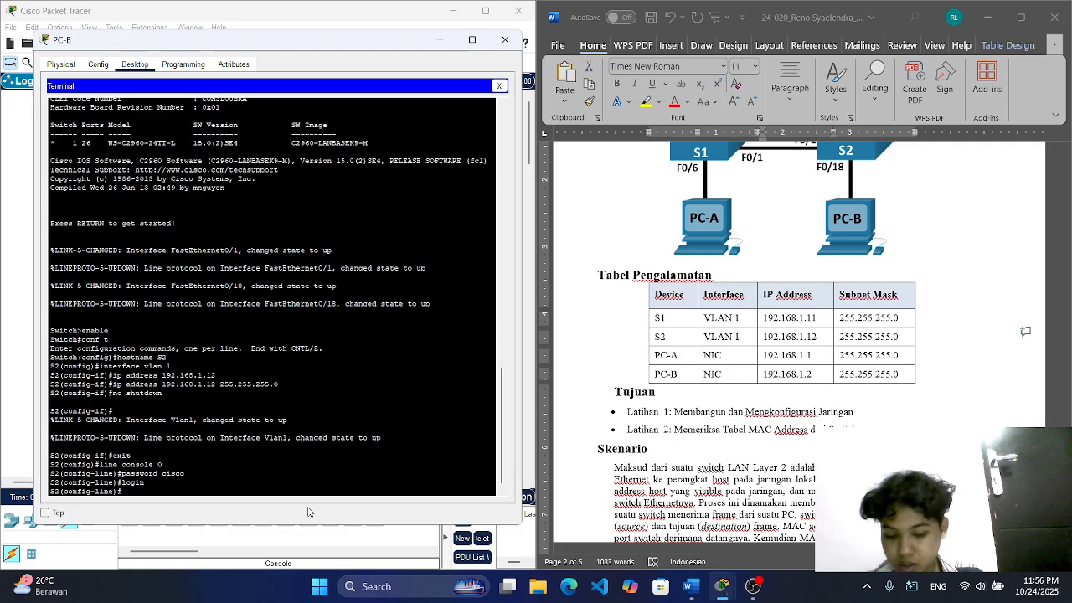
text(exit)
key(Return)
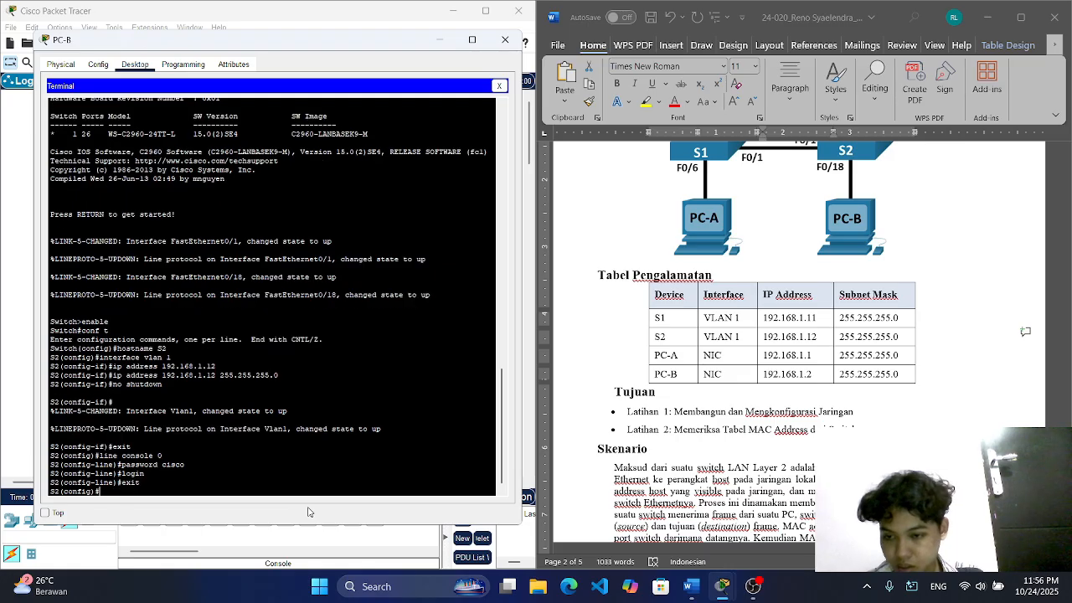
Step: Enter line vty 0 4 configuration on S2 and set the vty password
text(line)
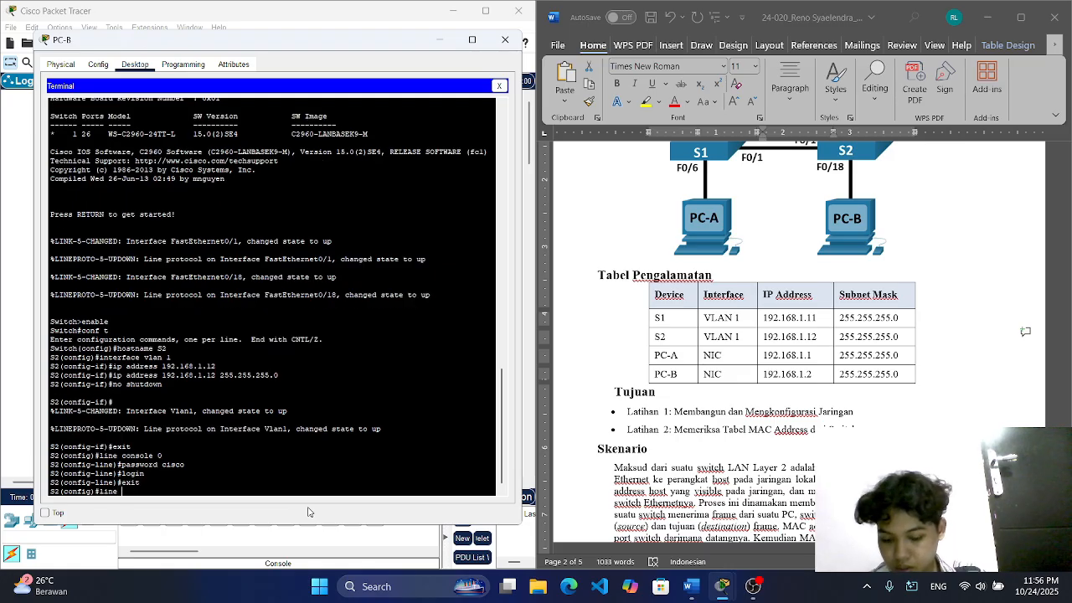
text( vty 0 4)
key(Return)
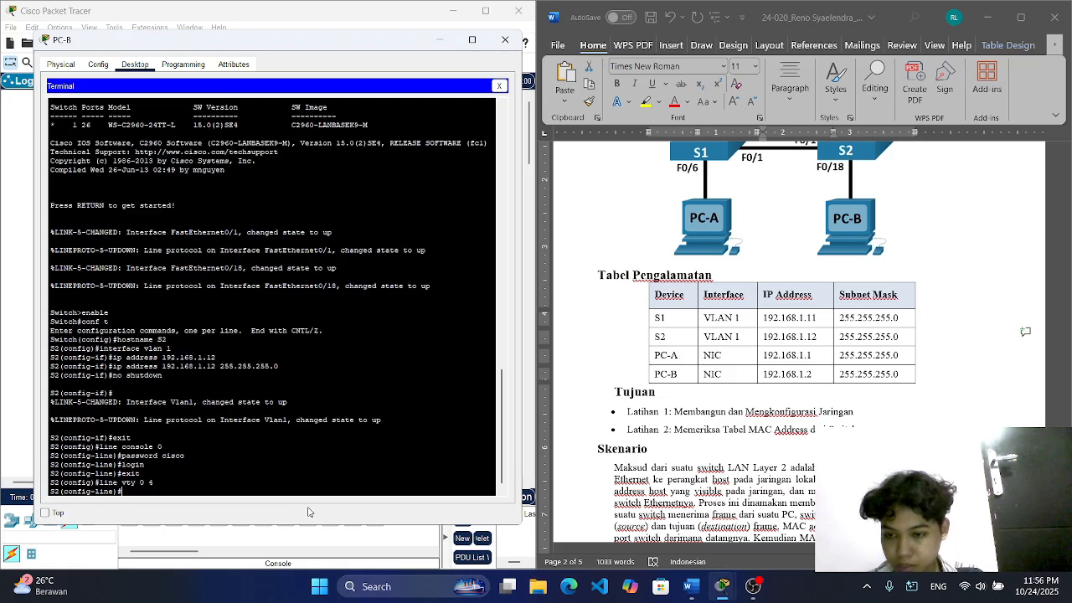
text(line)#pass)
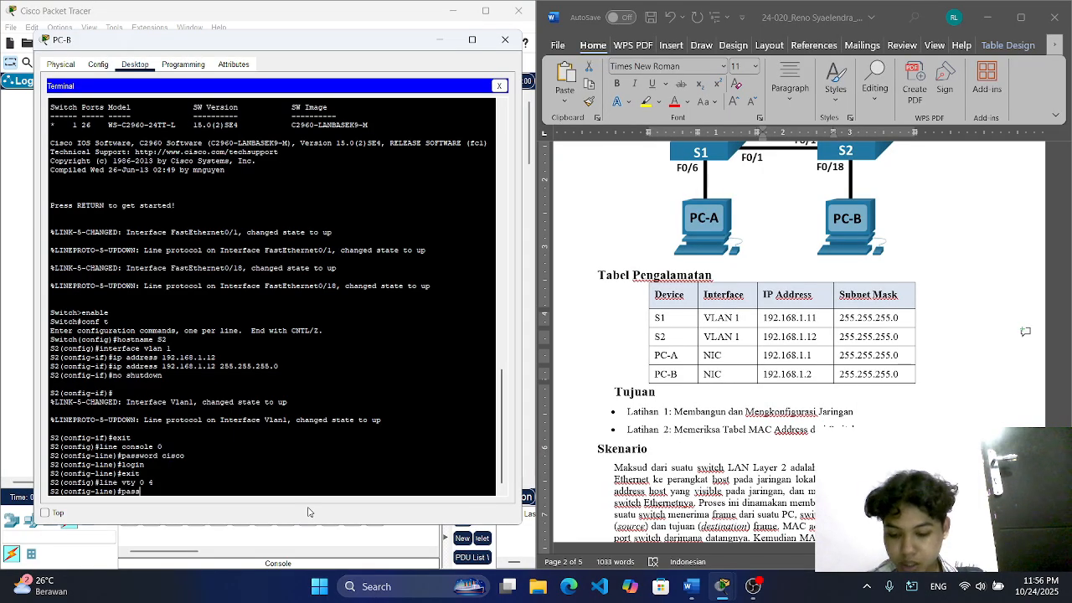
text(word cisco)
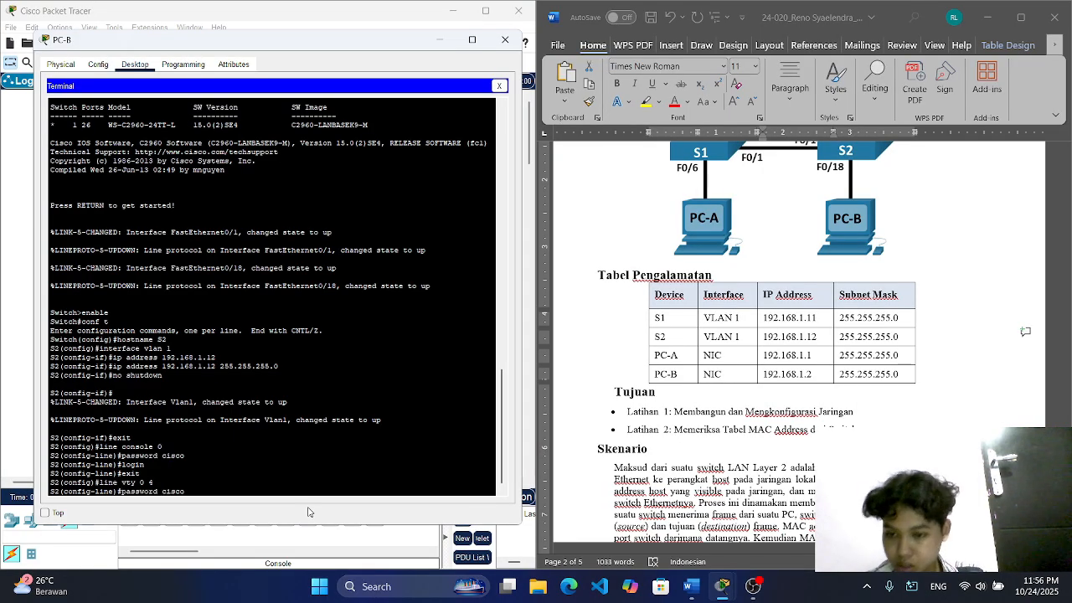
key(Return)
Step: Require login on S2's vty lines 0 to 4 and return to global configuration mode
text(login)
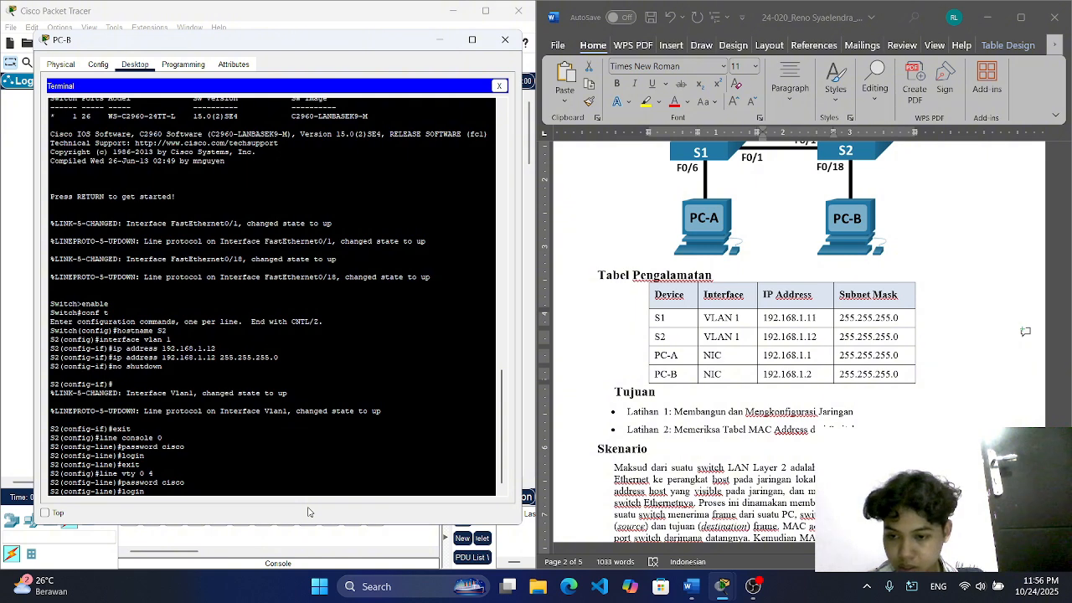
key(Return)
text(exit)
key(Return)
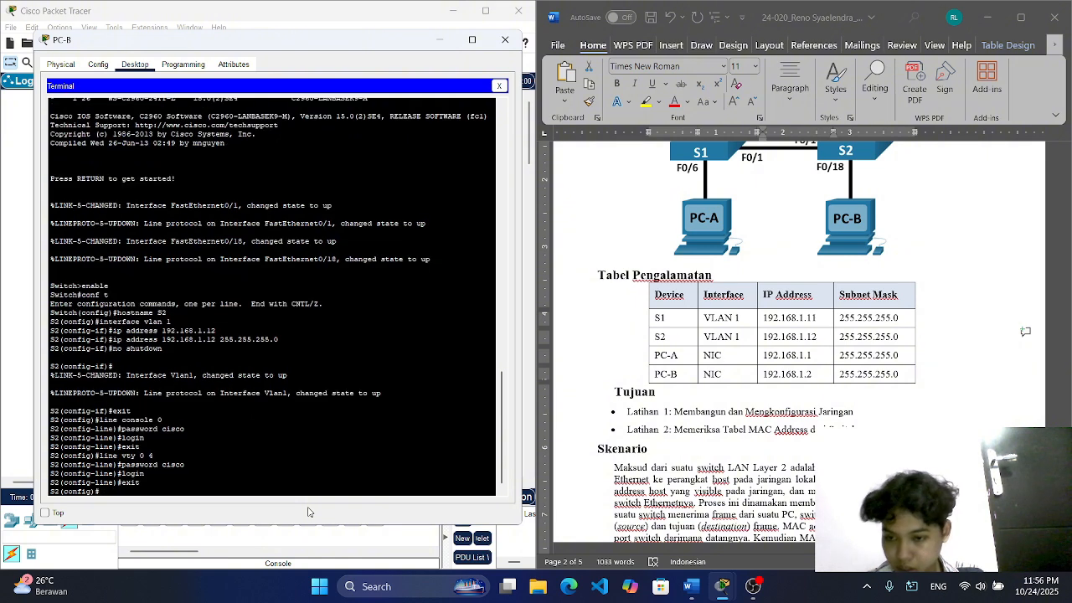
Step: Set S2's privileged EXEC password with the enable secret command
text(enb)
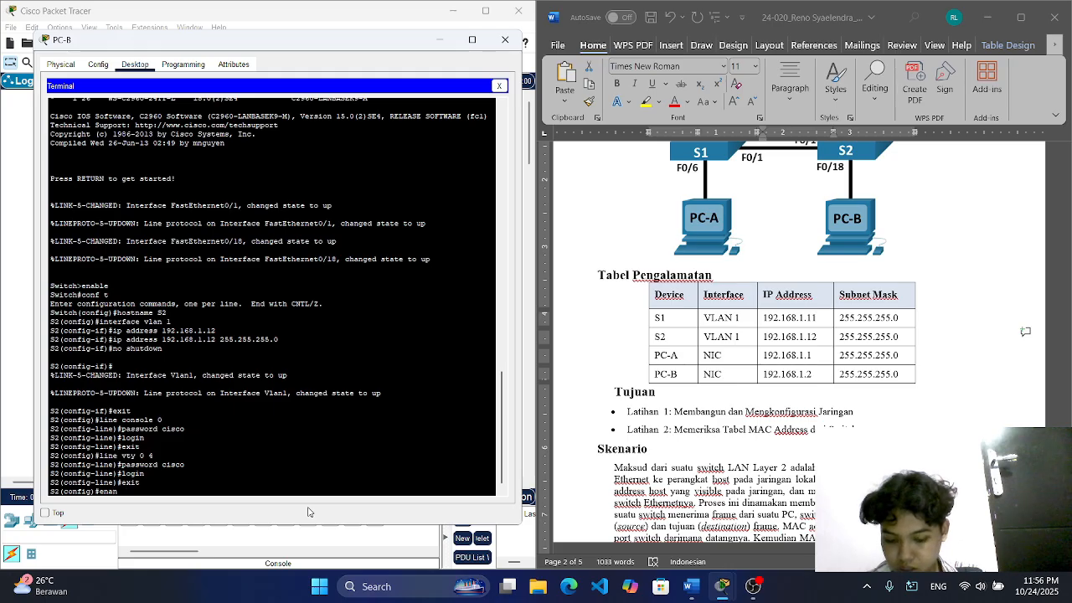
text(ble scer)
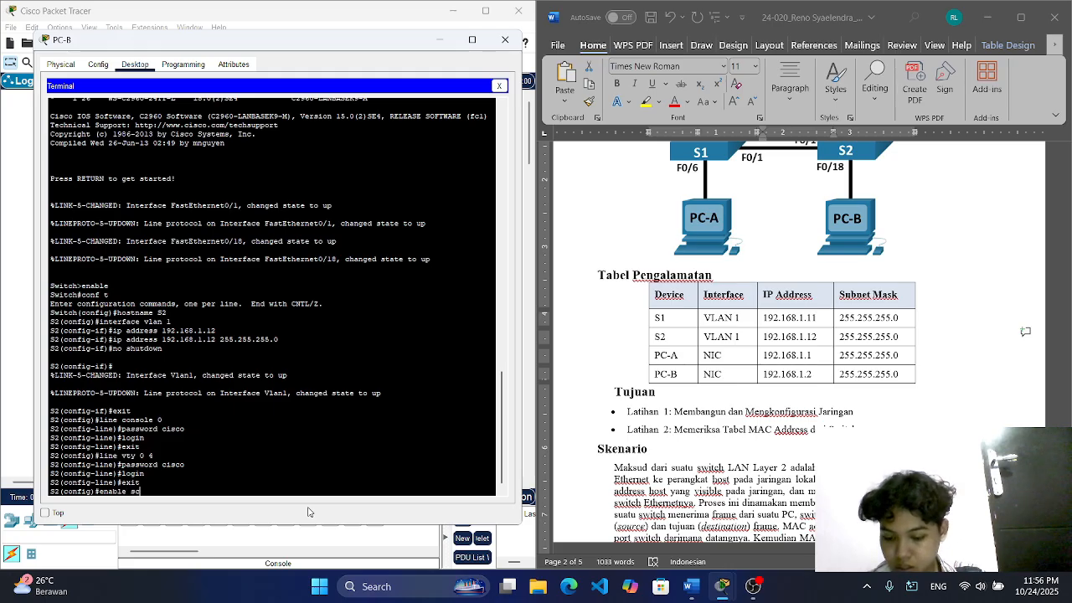
key(BackSpace)
key(BackSpace)
key(BackSpace)
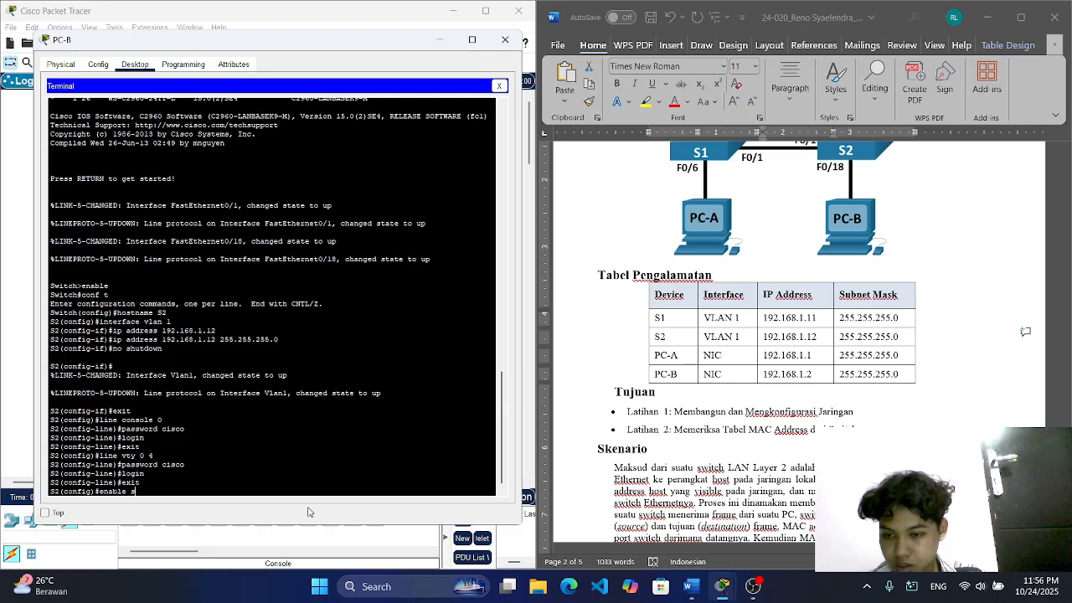
text(ecret class)
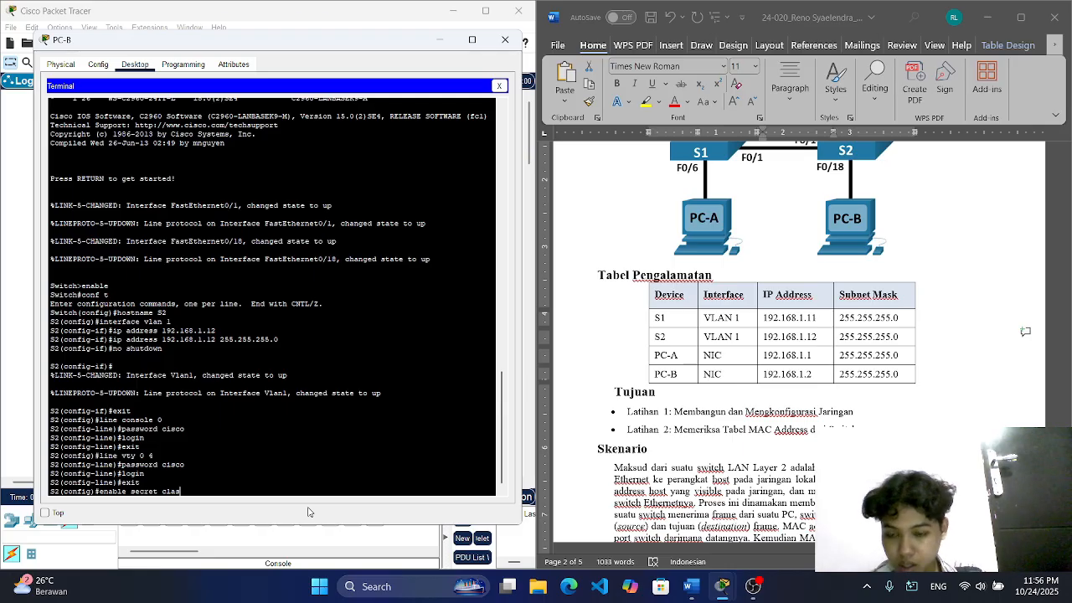
key(Return)
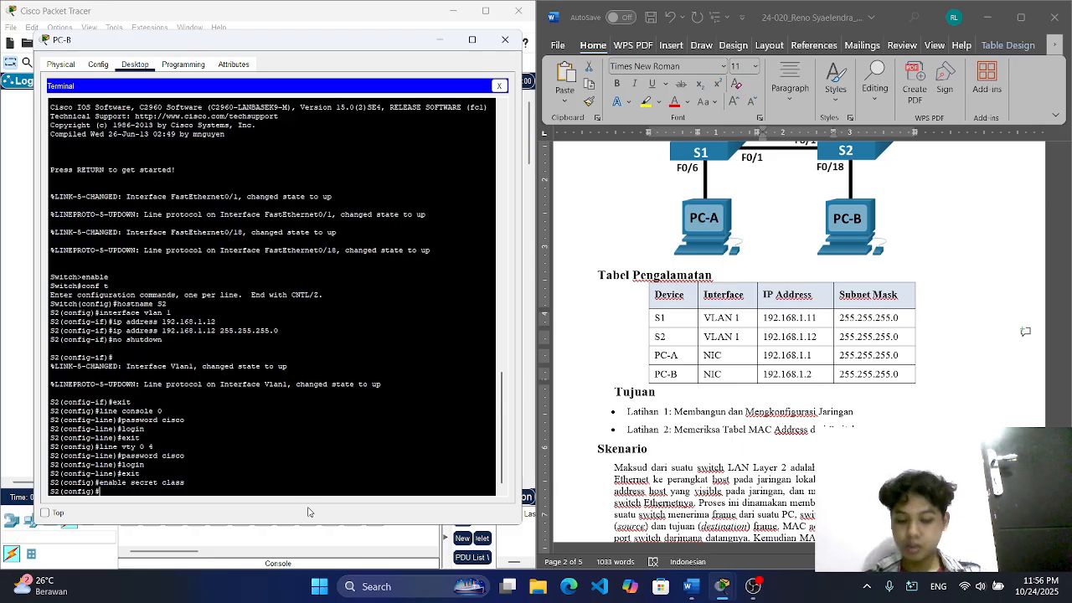
Step: Leave configuration mode on S2 and save the running-config to startup-config under the default destination filename
text(exi)
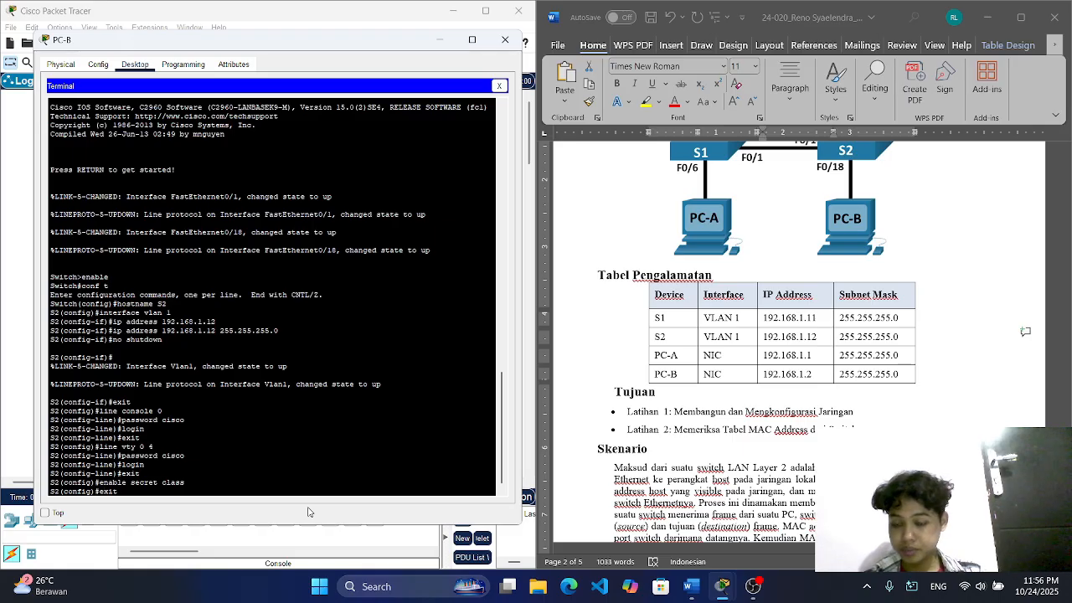
text(t)
key(Return)
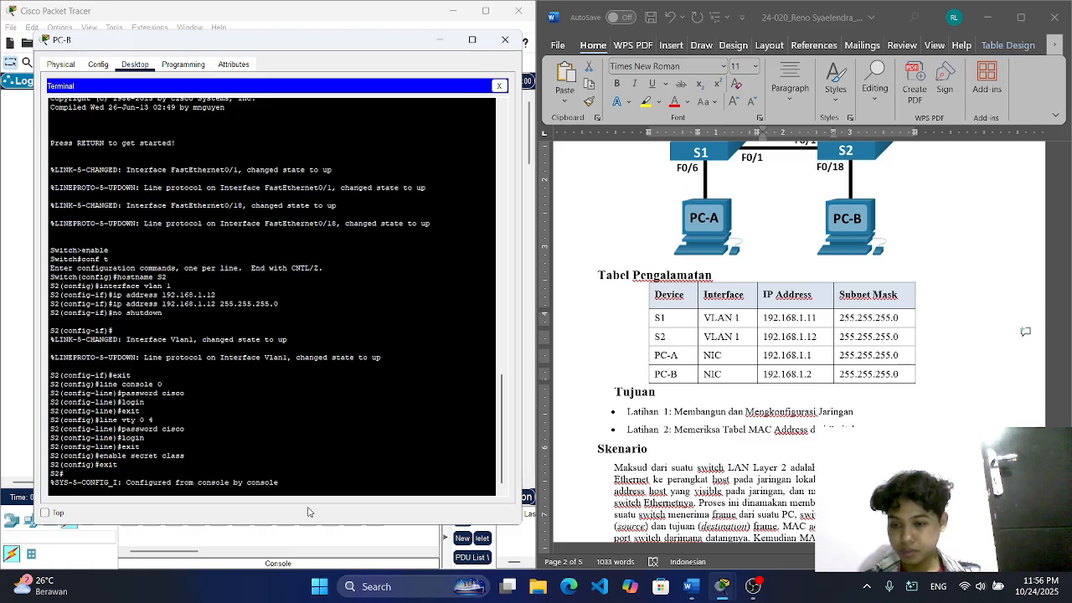
text(cop)
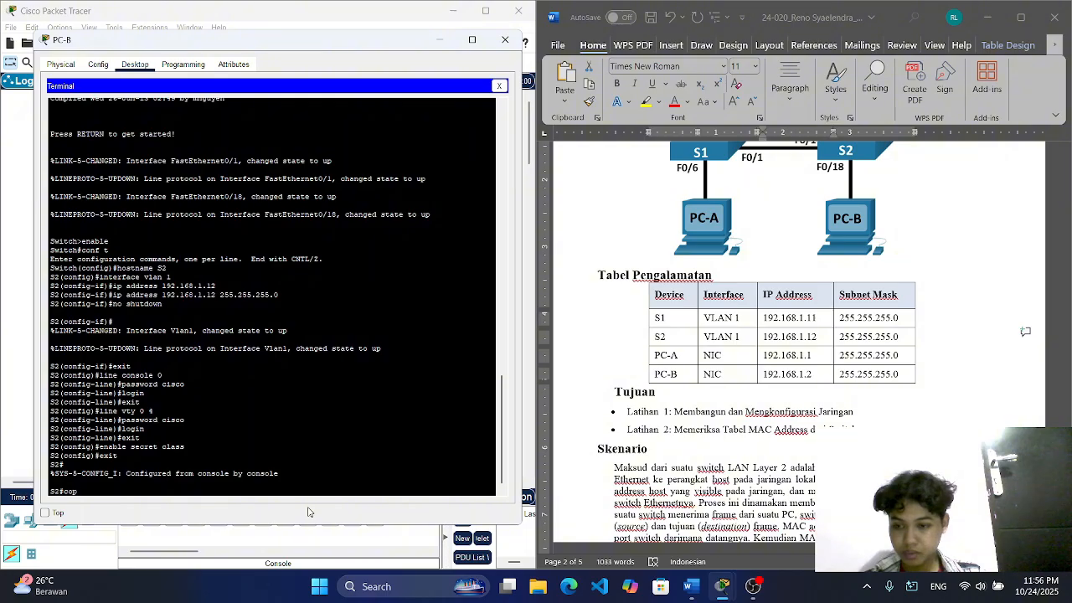
text(y)
key(Tab)
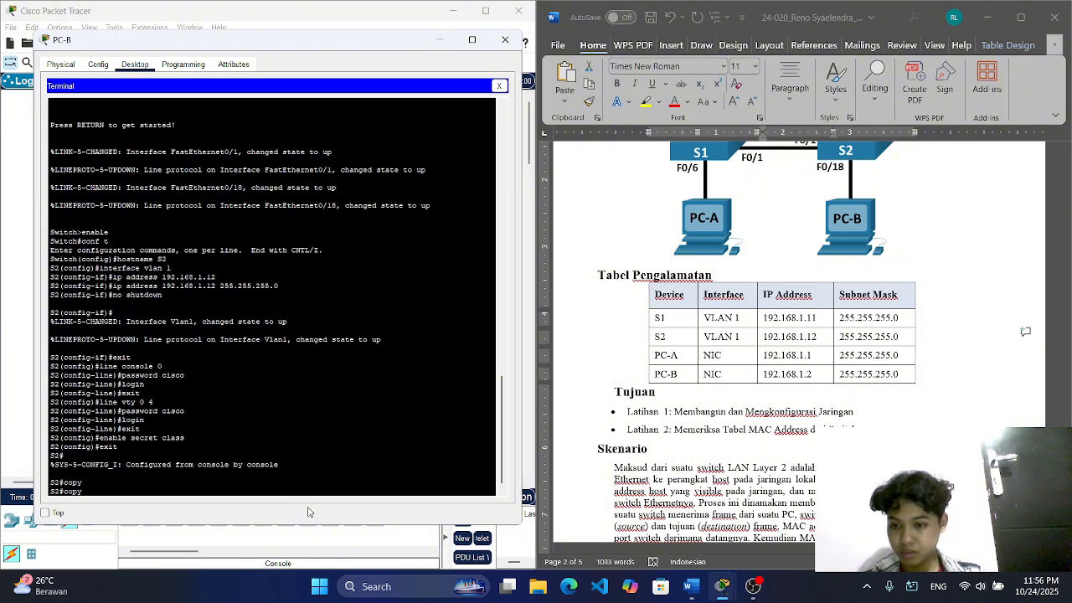
text(ru)
key(Tab)
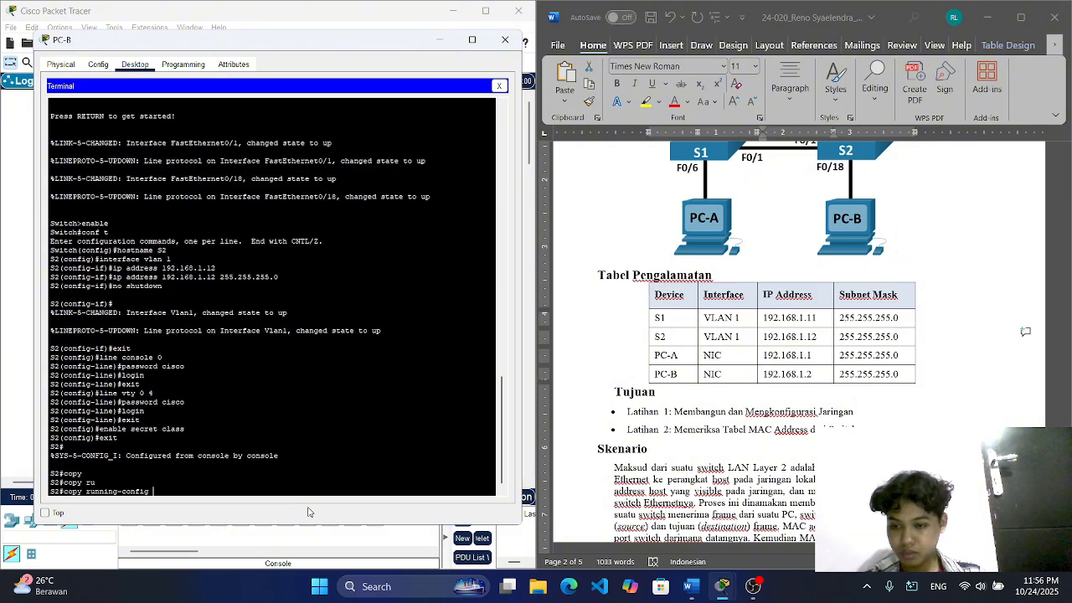
text(s)
key(Tab)
text(t)
key(Tab)
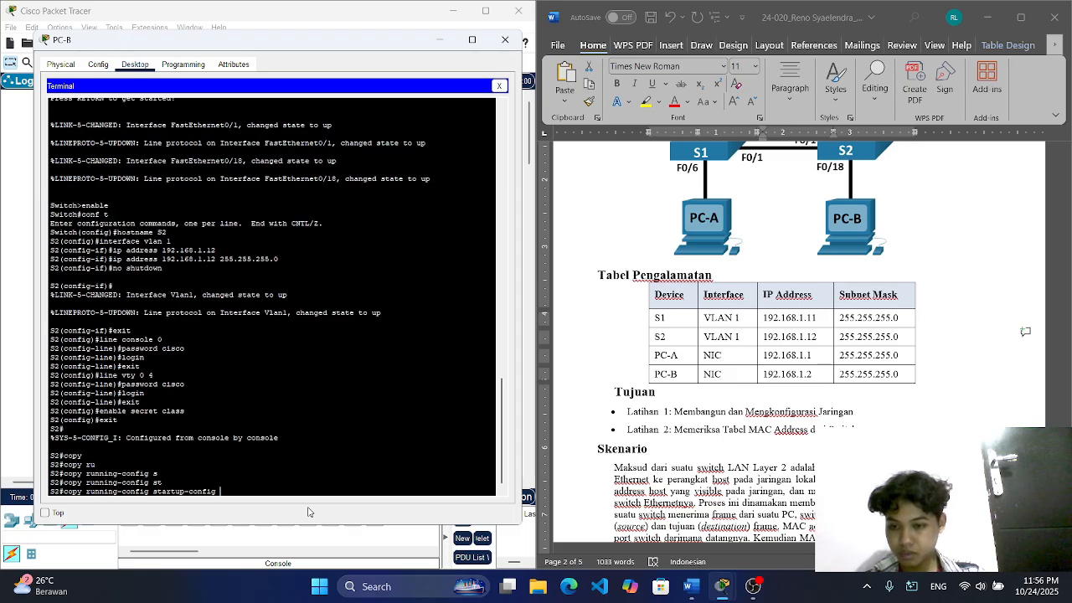
key(Return)
key(Return)
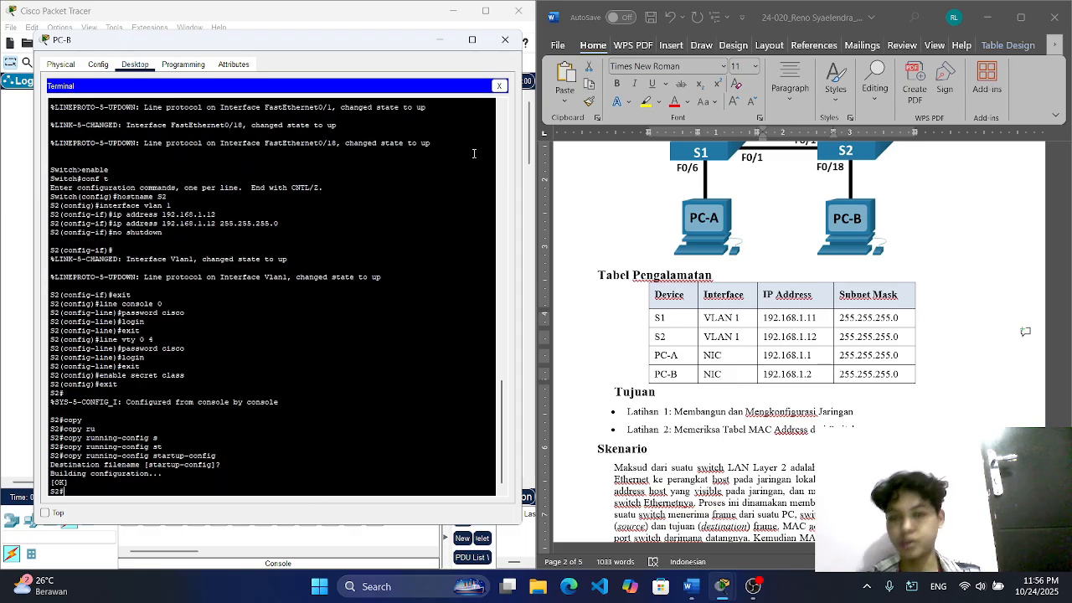
Step: Close the PC-B window, bring up the Latihan 2 instructions in the Word document, and open PC-A's Command Prompt
click(505, 39)
scroll(679, 327, down, 5)
scroll(676, 327, down, 12)
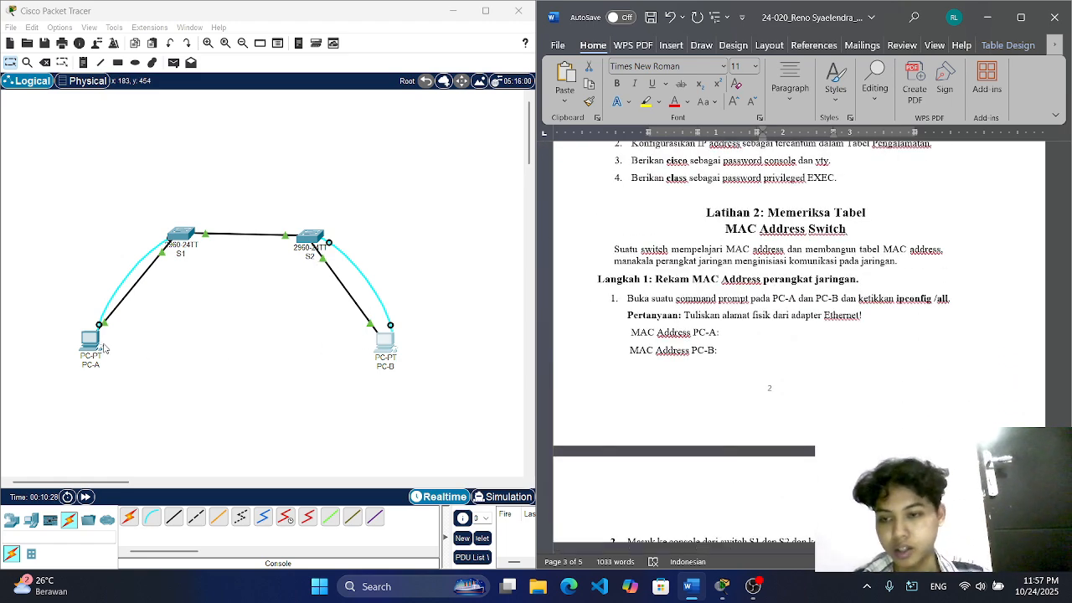
click(92, 342)
drag(493, 123, 150, 61)
click(340, 132)
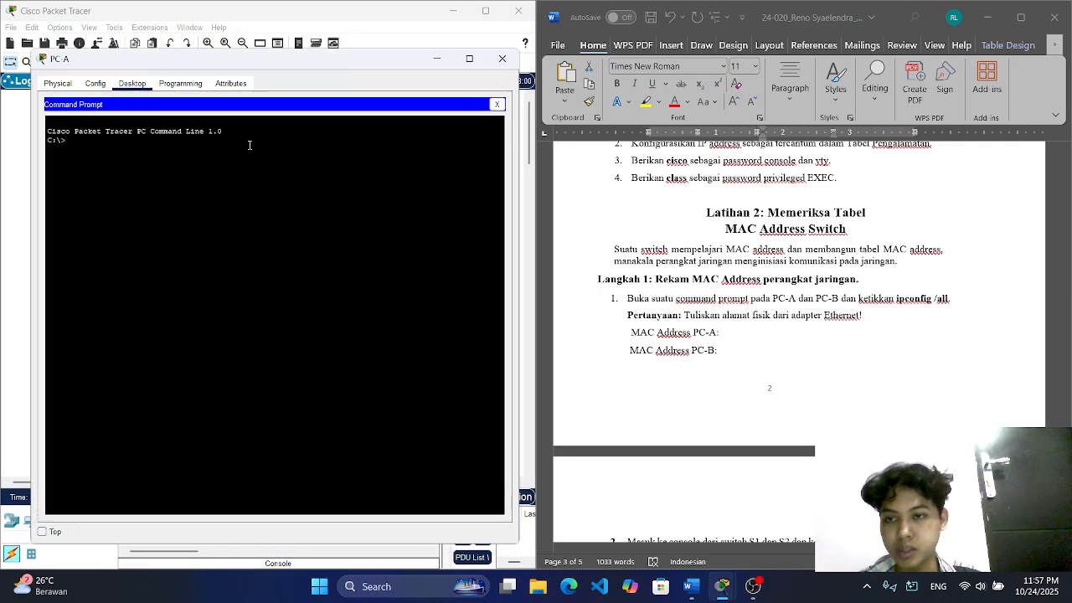
Step: Run ipconfig /all on PC-A to display its adapter addresses
text(ipconfig)
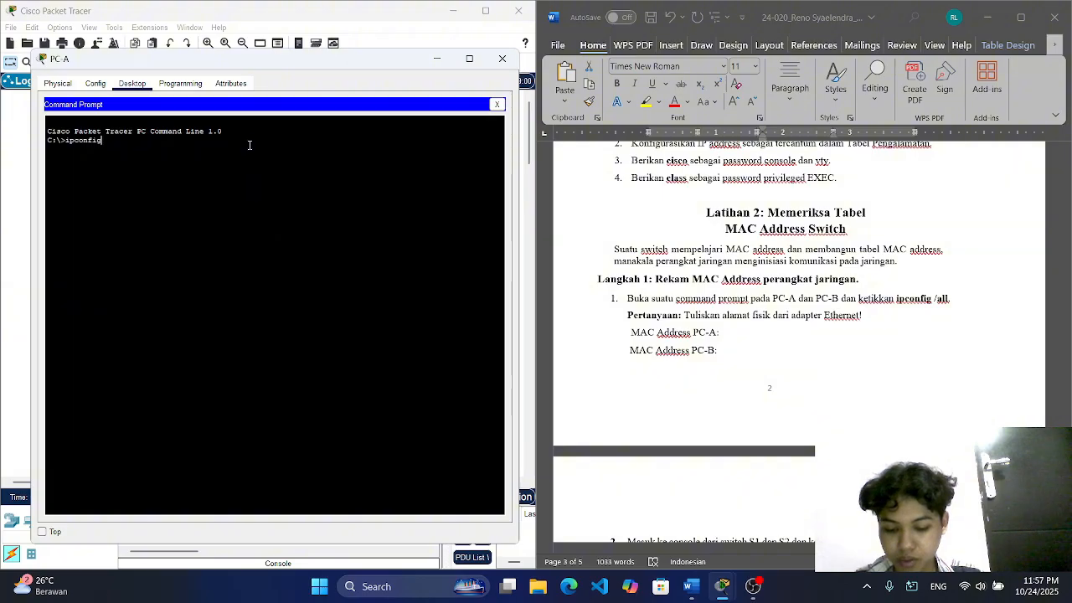
text( /all)
key(Return)
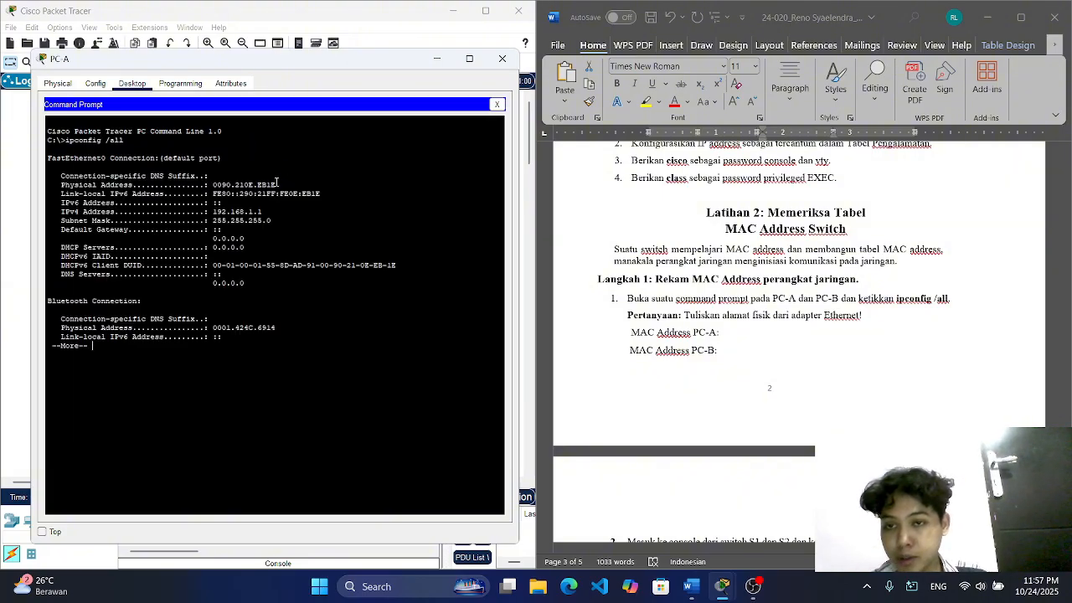
Step: Copy PC-A's FastEthernet0 physical address, 0090.210E.EB1E, into the "MAC Address PC-A" line of the Word document
drag(274, 183, 215, 185)
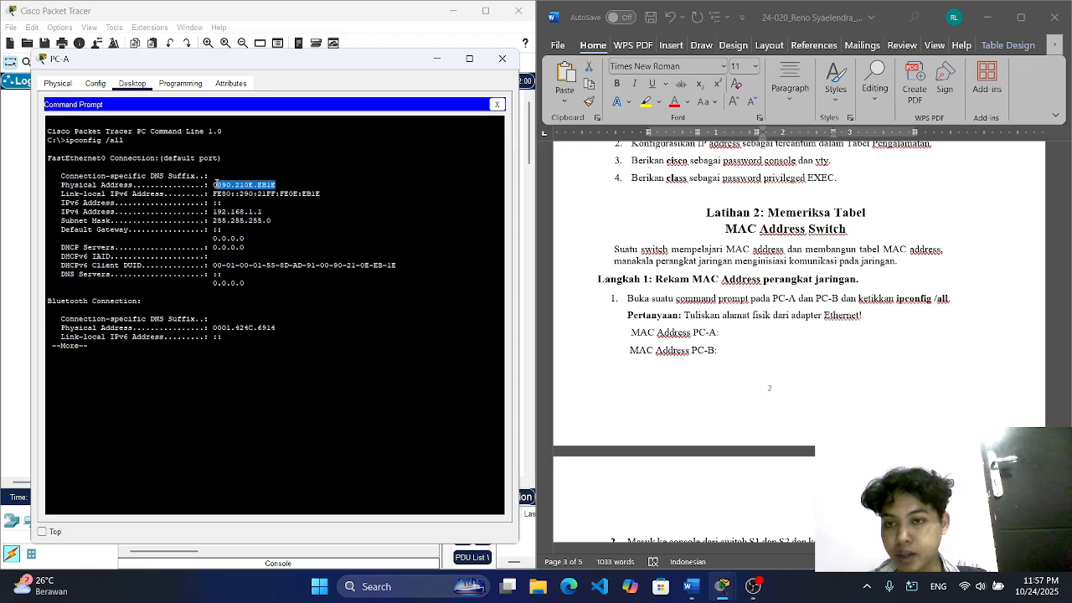
right_click(216, 184)
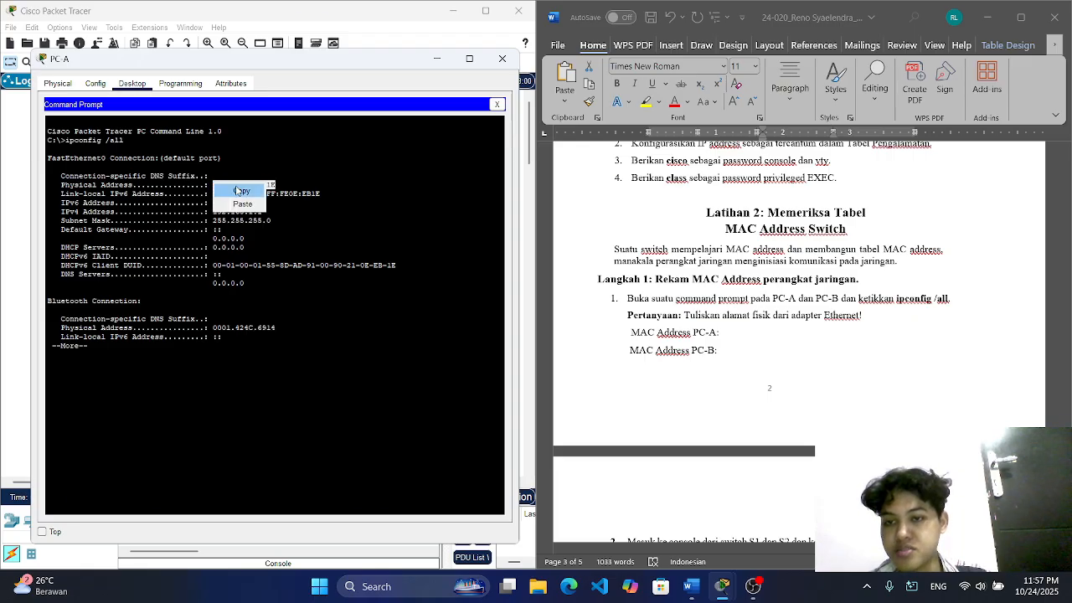
click(239, 189)
click(736, 327)
key(ctrl+v)
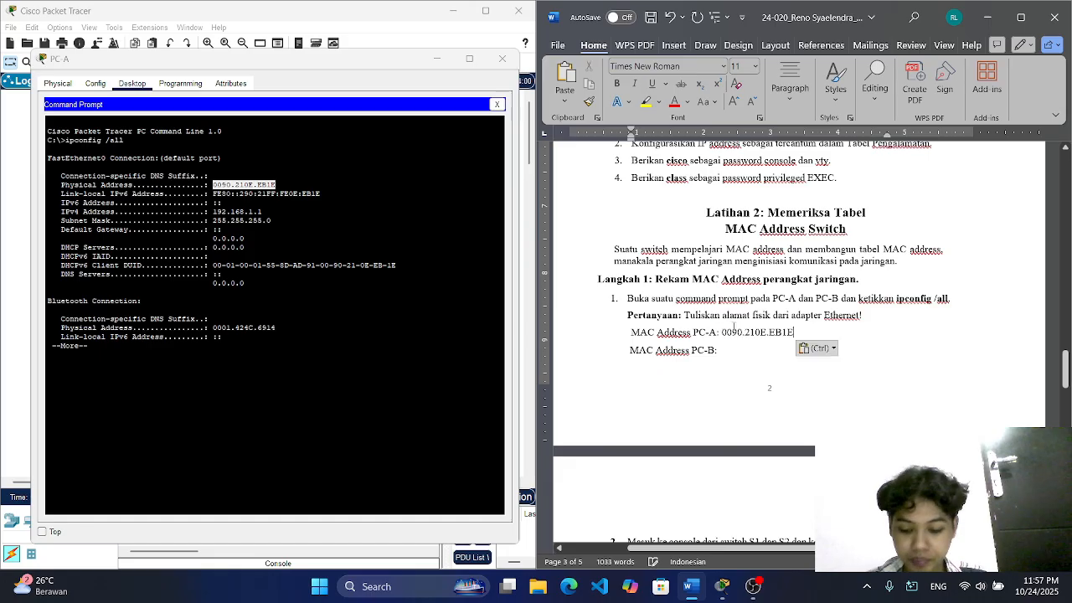
Step: Close the PC-A window, open PC-B's Command Prompt and run ipconfig /all to display its adapter addresses
click(503, 58)
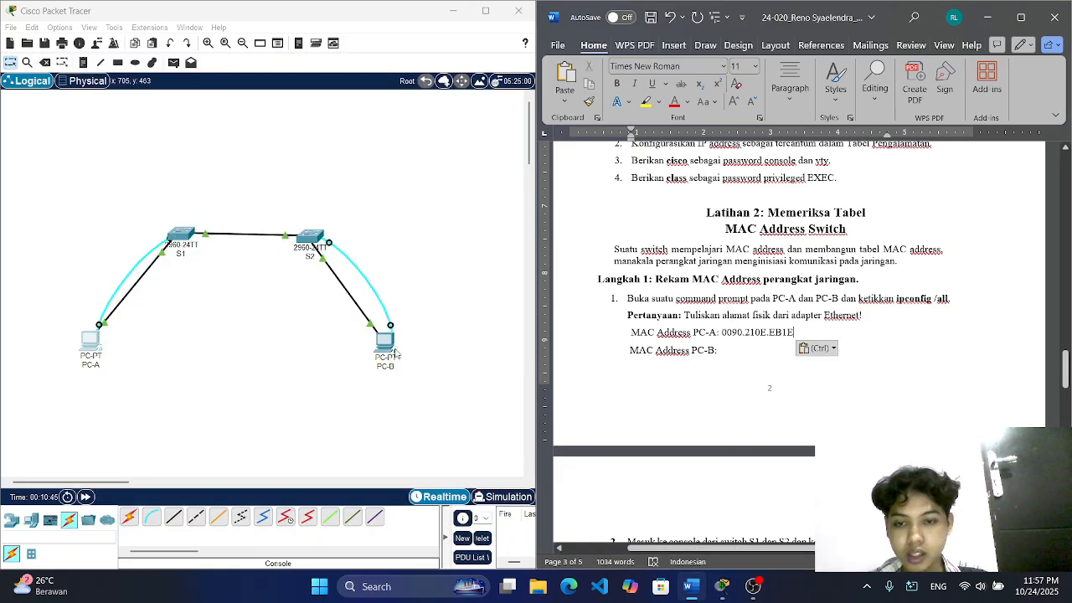
click(384, 350)
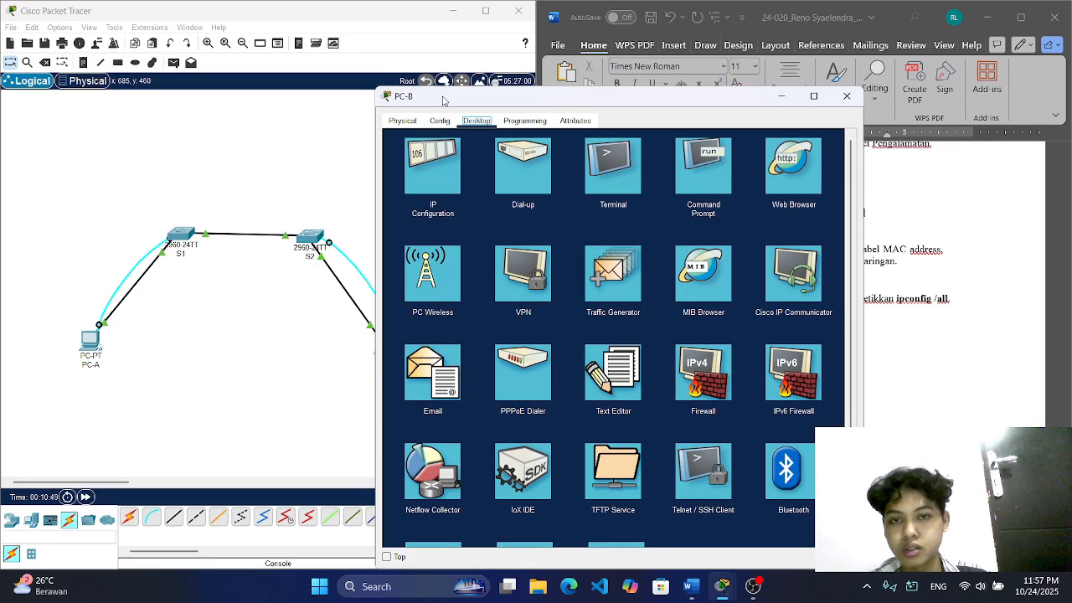
drag(448, 91, 105, 53)
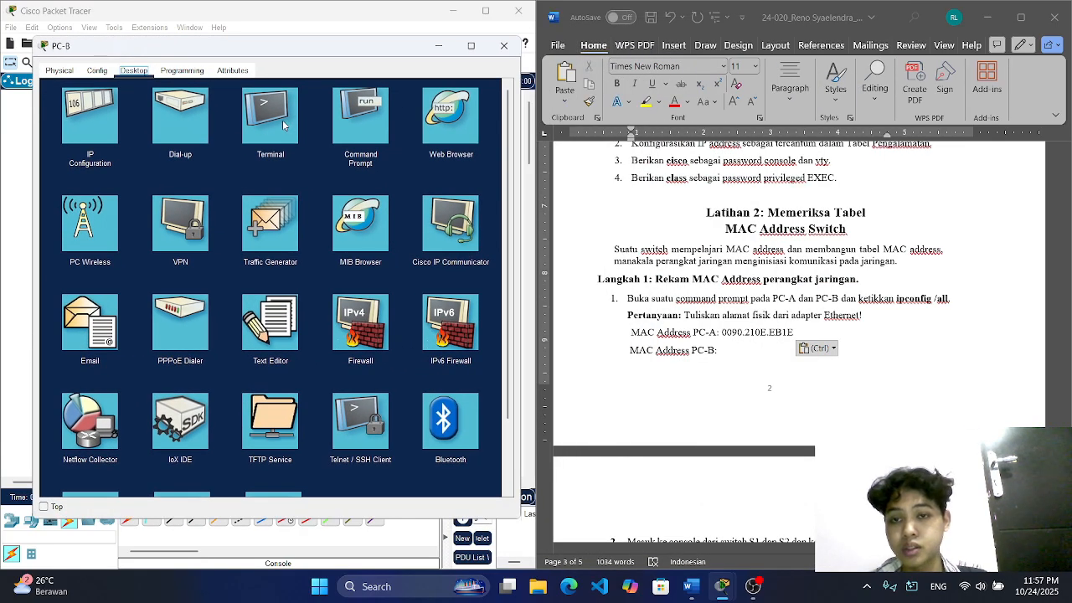
click(348, 124)
text(ipconfig)
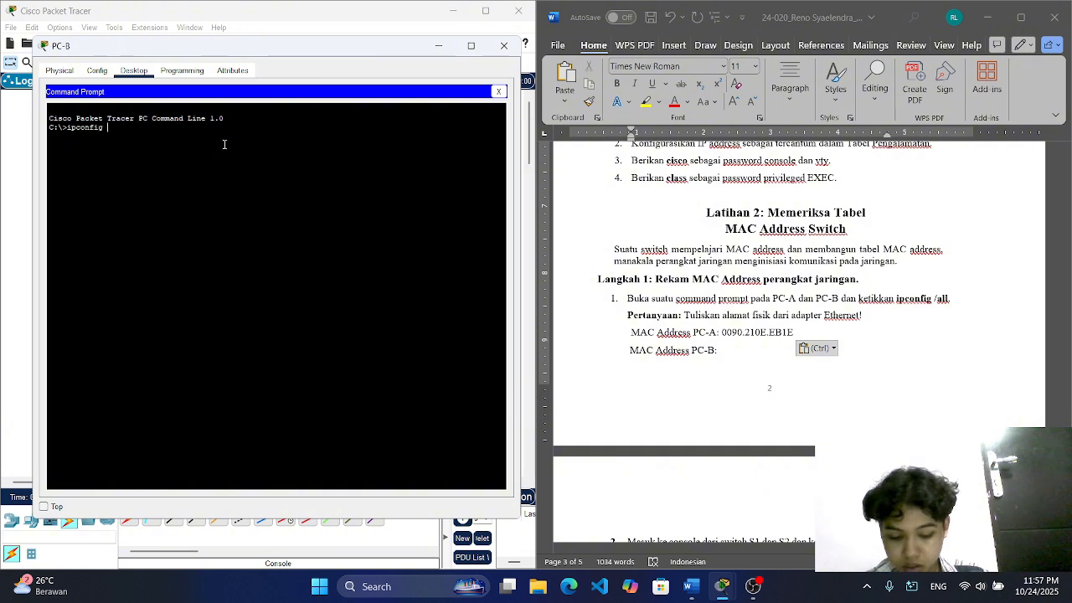
text( /a)
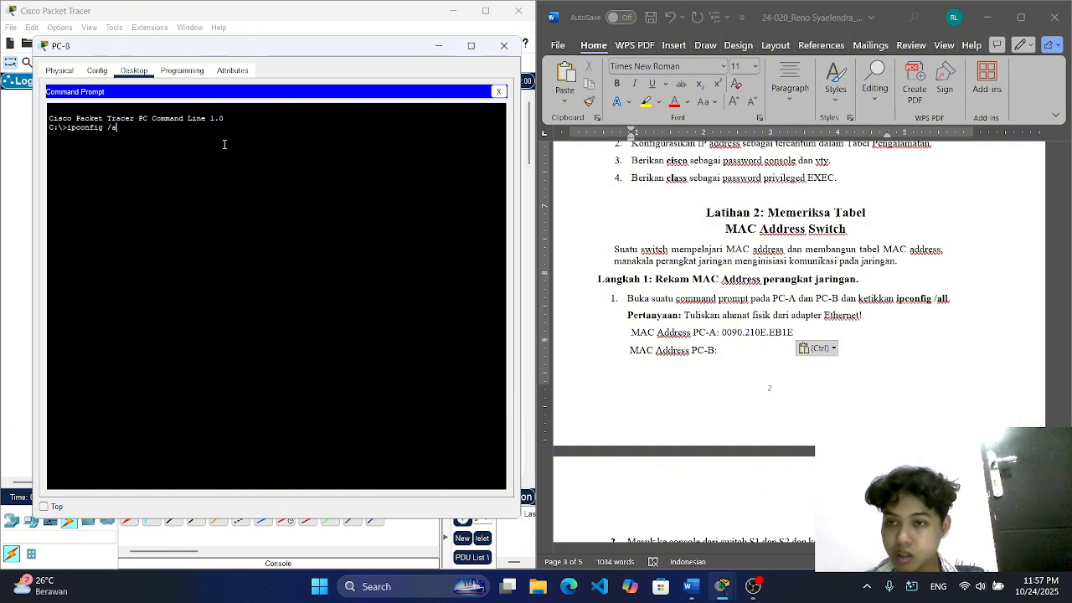
text(ll)
key(Return)
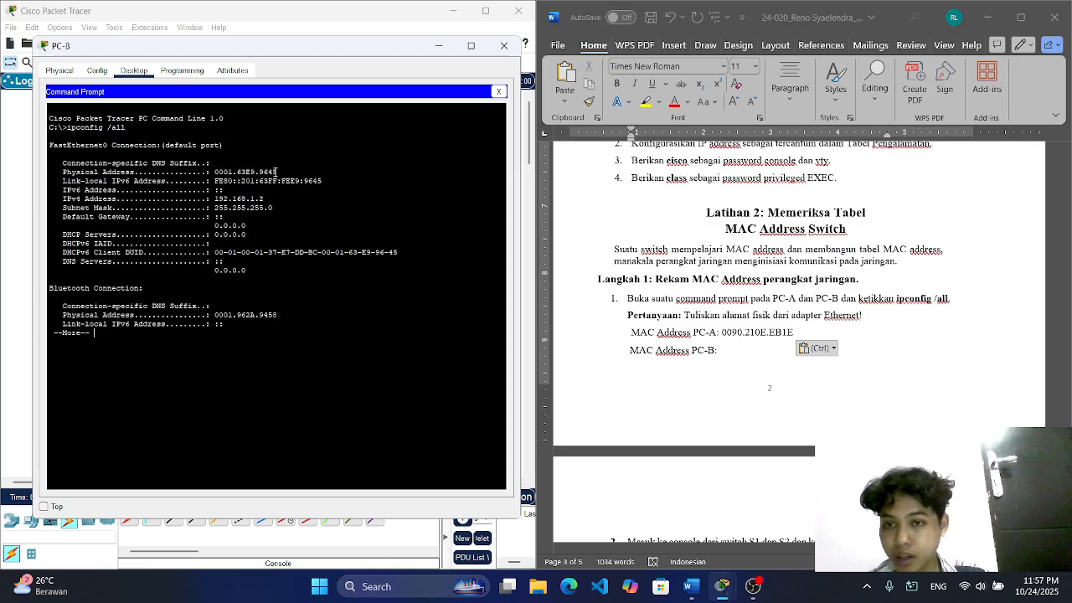
Step: Copy PC-B's FastEthernet0 physical address, 0001.63E9.9645, into the "MAC Address PC-B" line of the Word document
drag(274, 172, 214, 171)
click(276, 170)
right_click(216, 171)
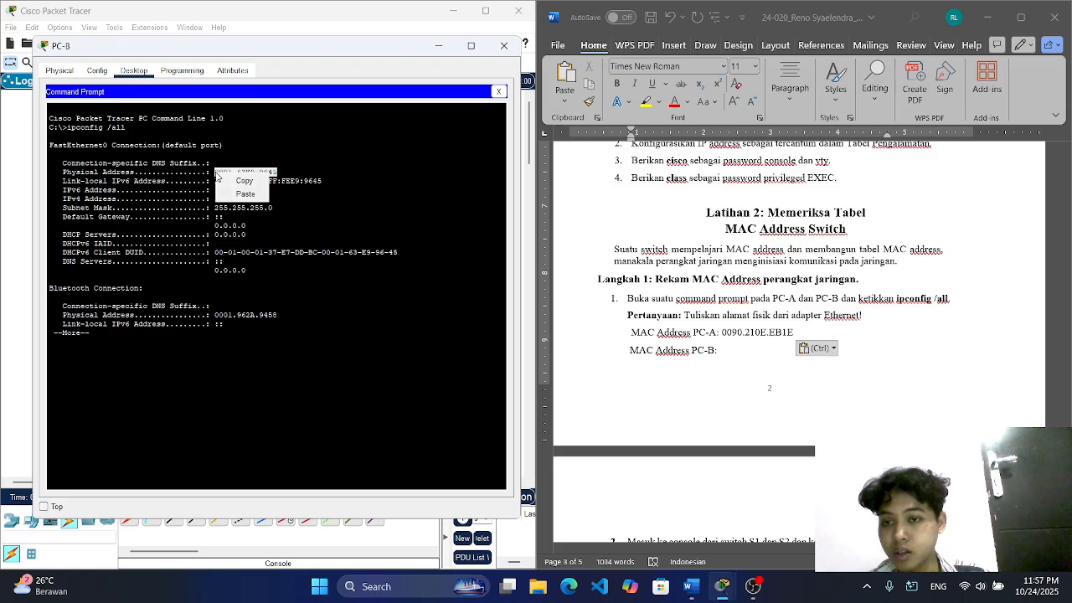
click(237, 182)
click(725, 347)
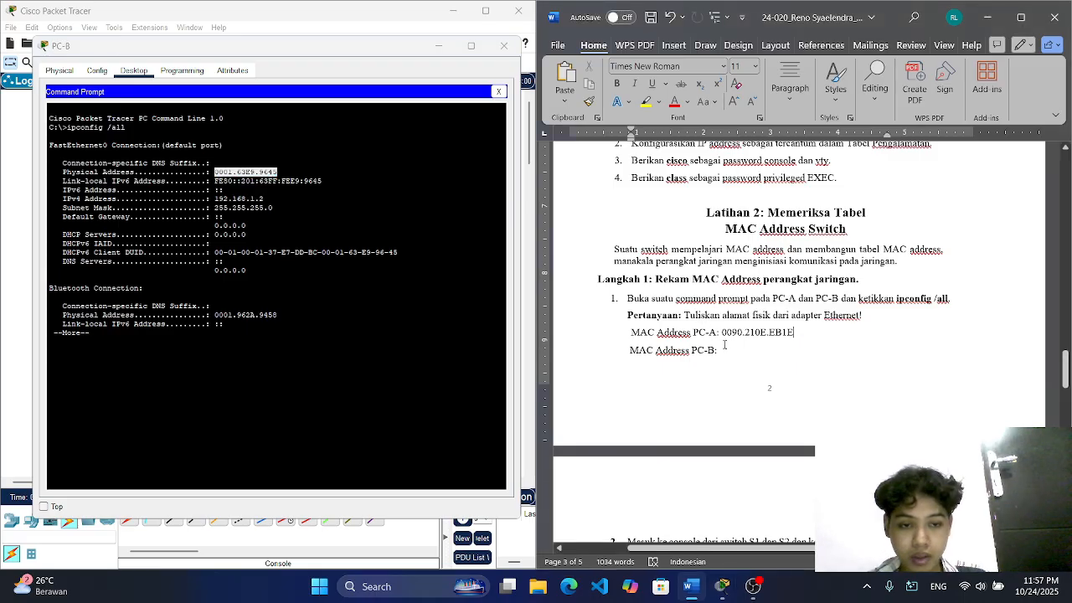
key(ctrl+v)
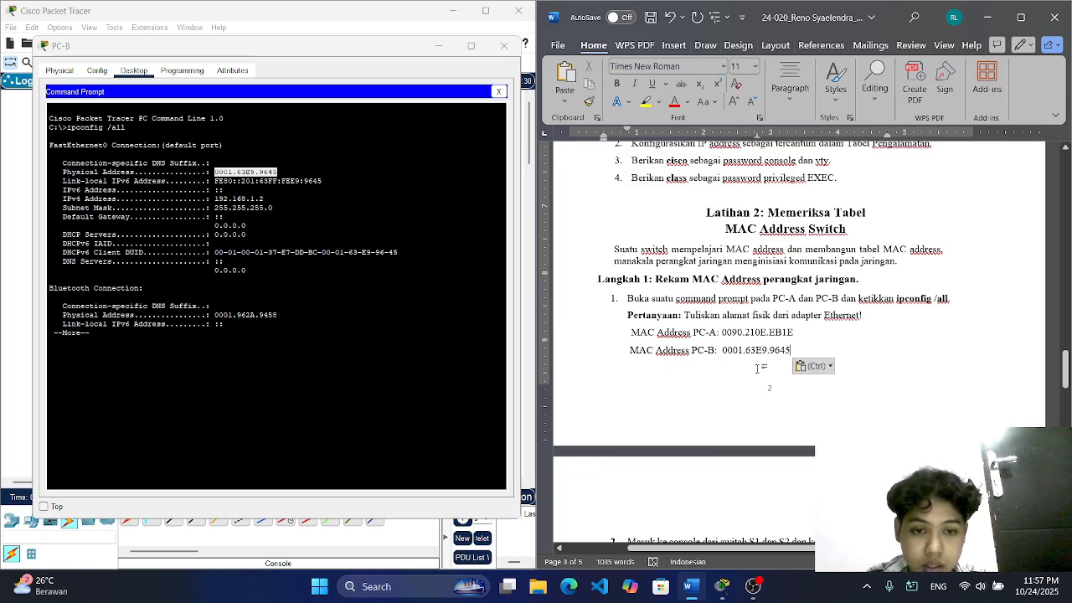
key(ctrl)
Step: Copy the show interface F0/1 command from instruction 2 in the Word document
scroll(787, 335, down, 5)
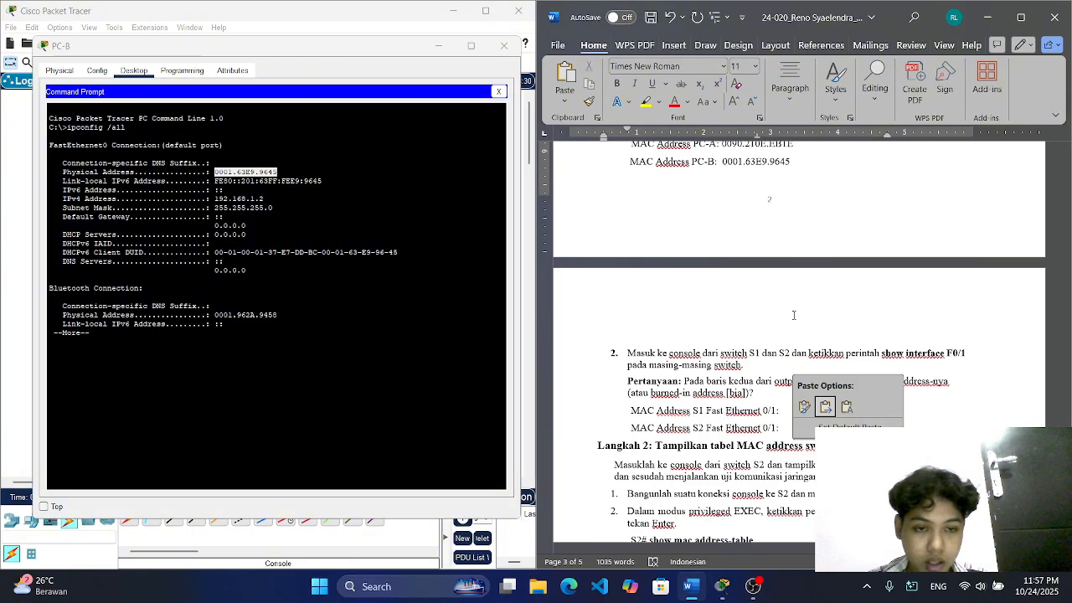
scroll(794, 314, down, 2)
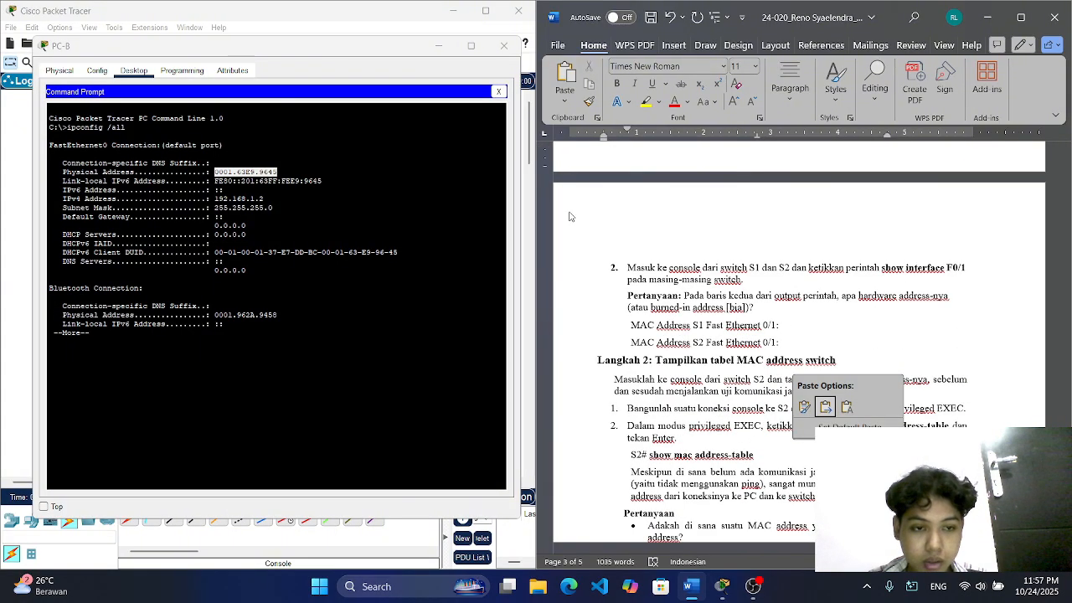
click(889, 268)
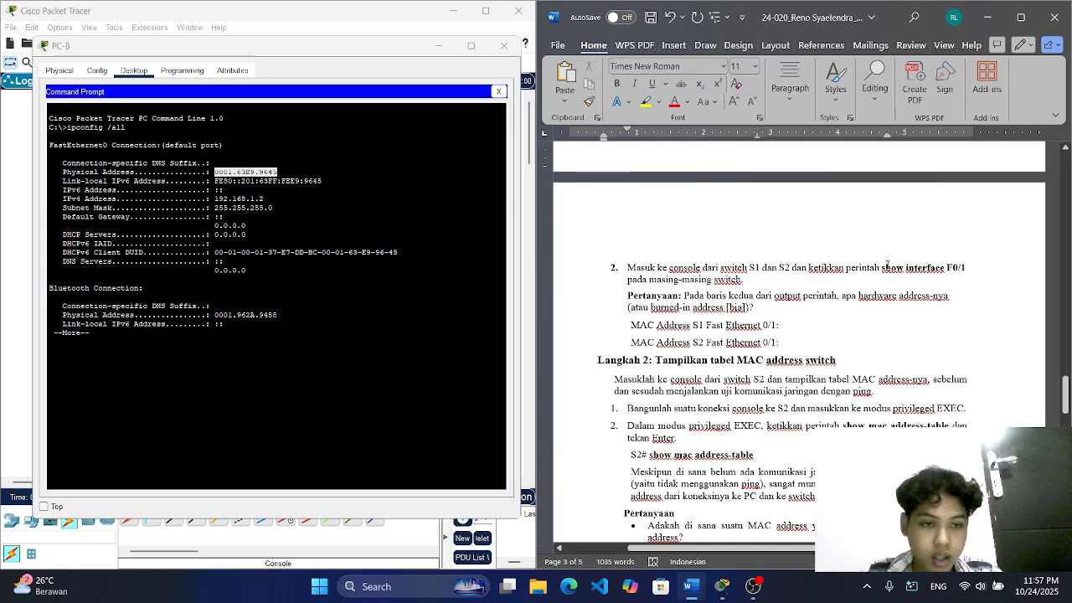
drag(887, 267, 969, 268)
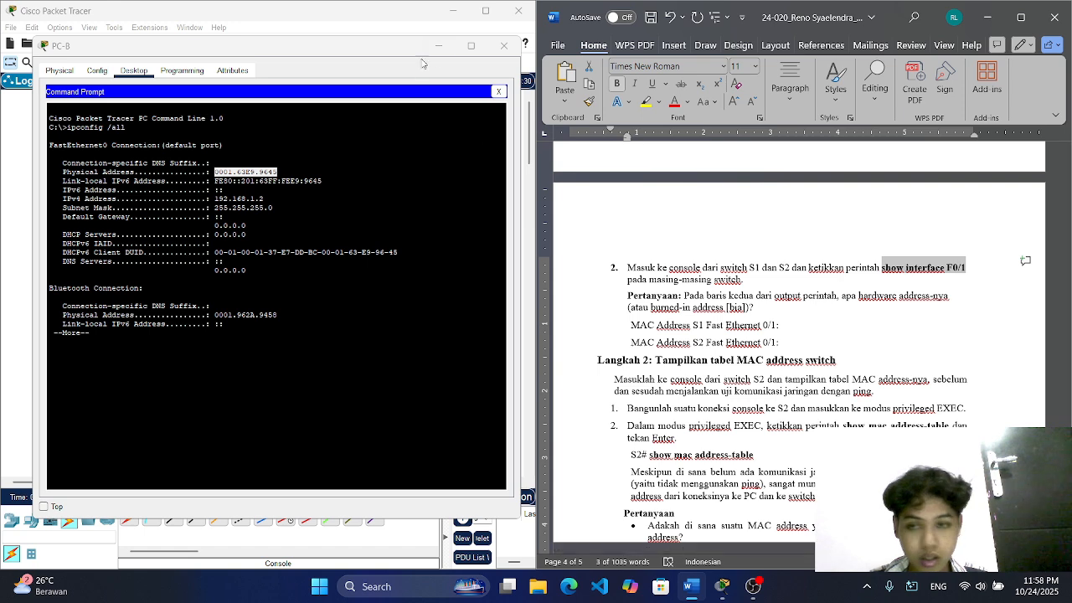
Step: Close the PC-B window, open S1's command line interface and run the copied show interface F0/1 command
click(504, 46)
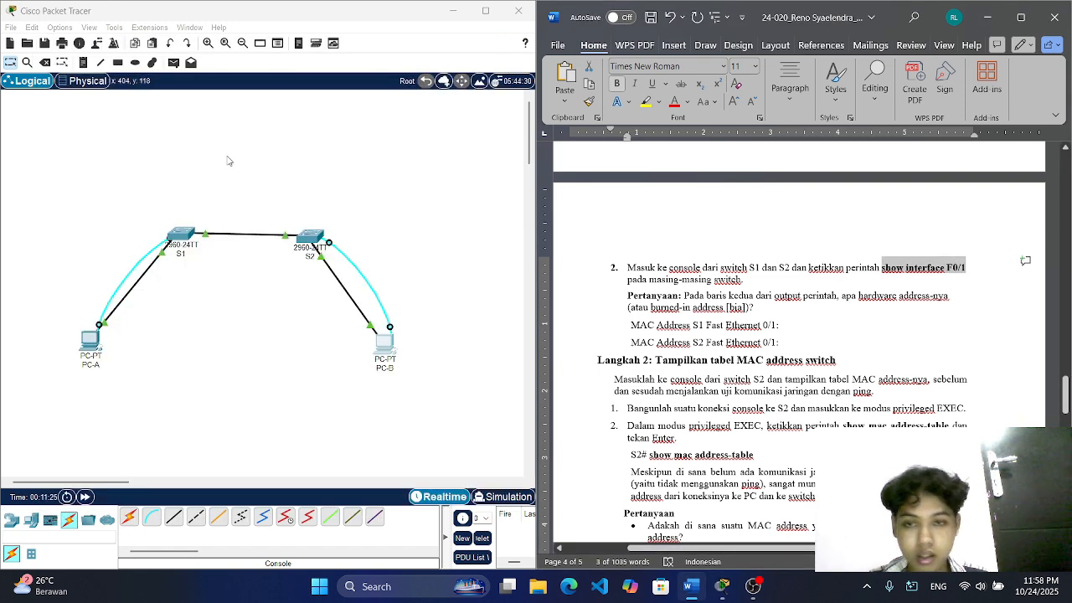
click(180, 236)
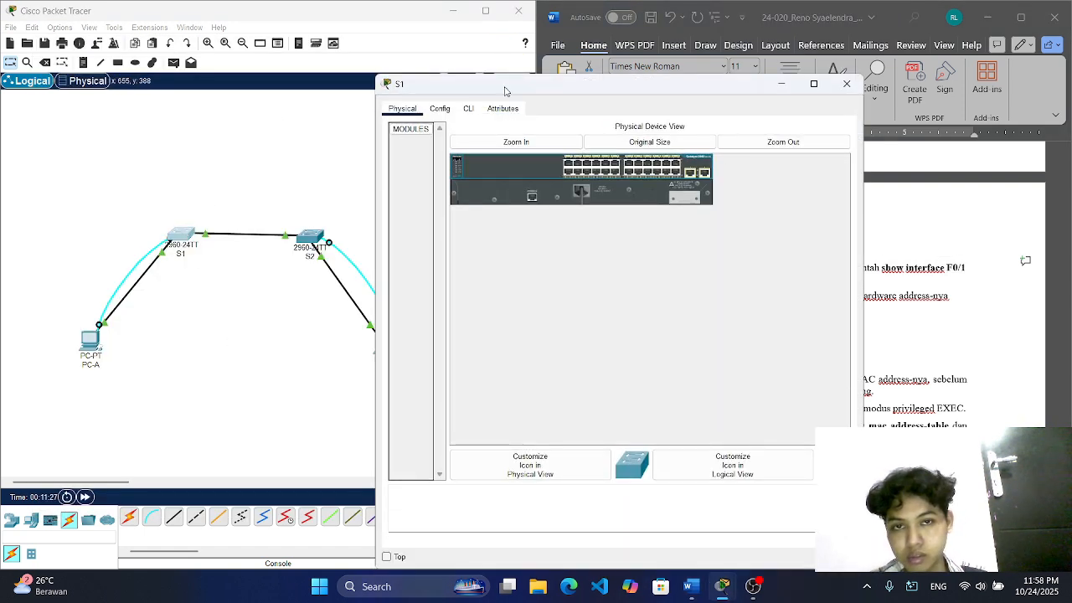
drag(586, 83, 259, 44)
click(141, 69)
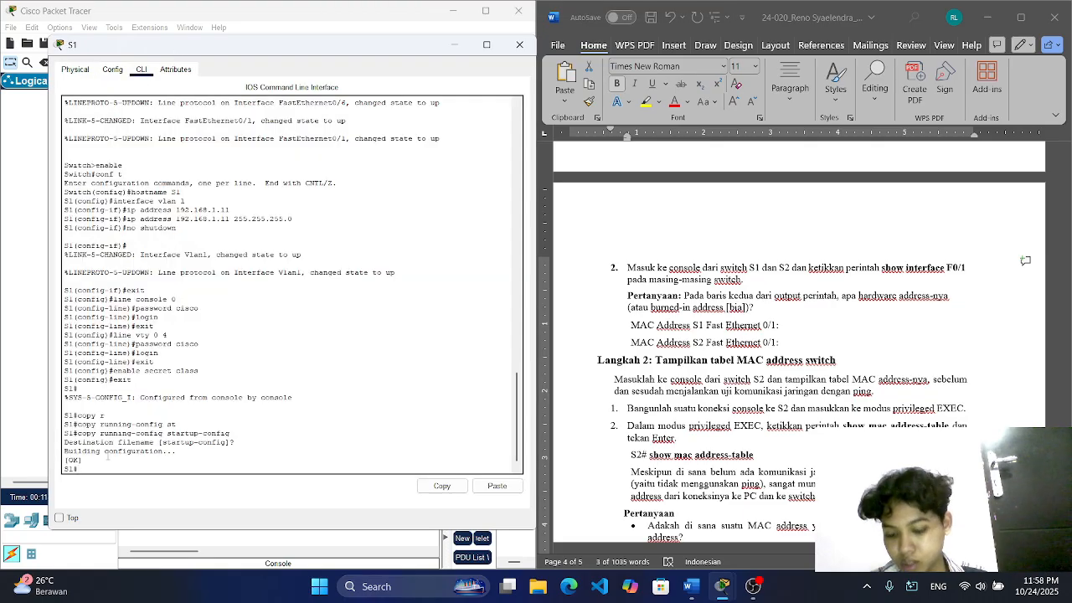
right_click(82, 469)
click(109, 486)
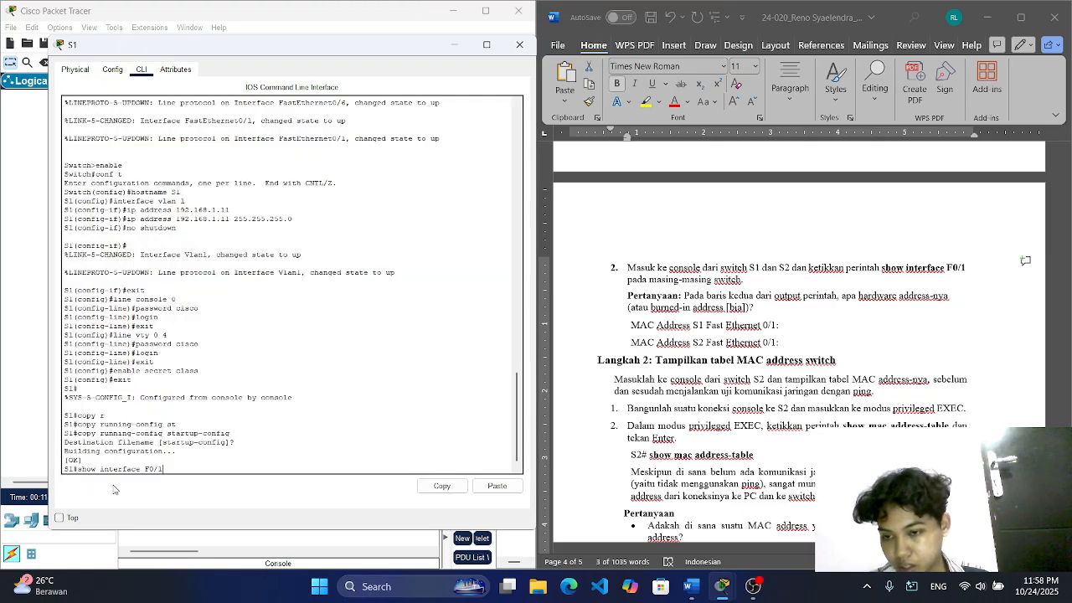
key(Return)
key(Return)
key(Return)
key(Return)
key(Return)
key(Return)
key(Return)
key(Return)
key(Return)
key(Return)
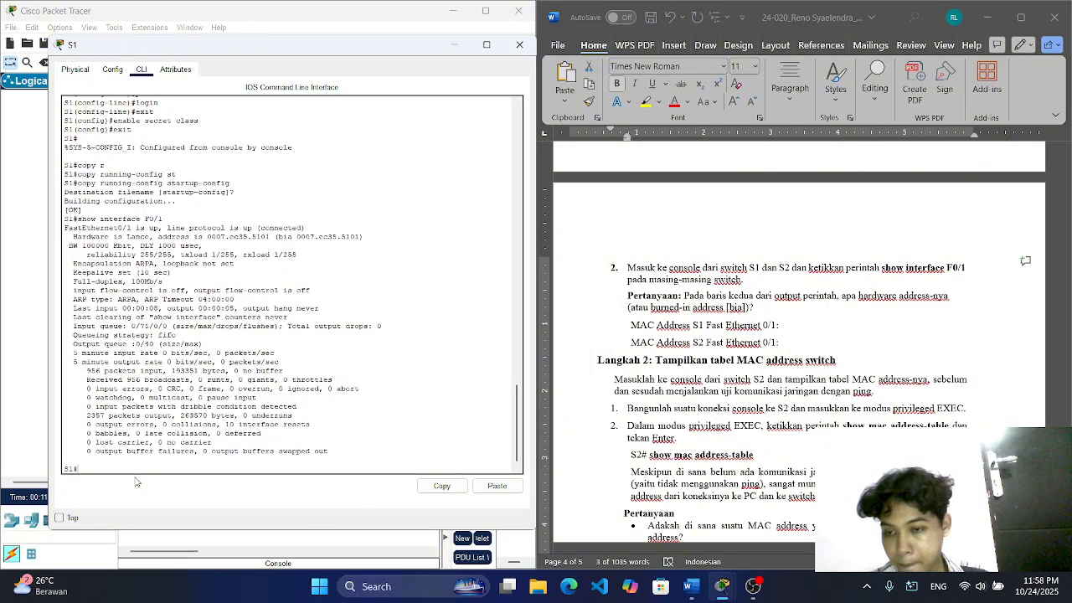
Step: Copy S1's burned-in address, (bia 0007.ec35.5101), into the "MAC Address S1 Fast Ethernet 0/1" line of the Word document
drag(365, 192, 276, 192)
right_click(276, 192)
click(297, 201)
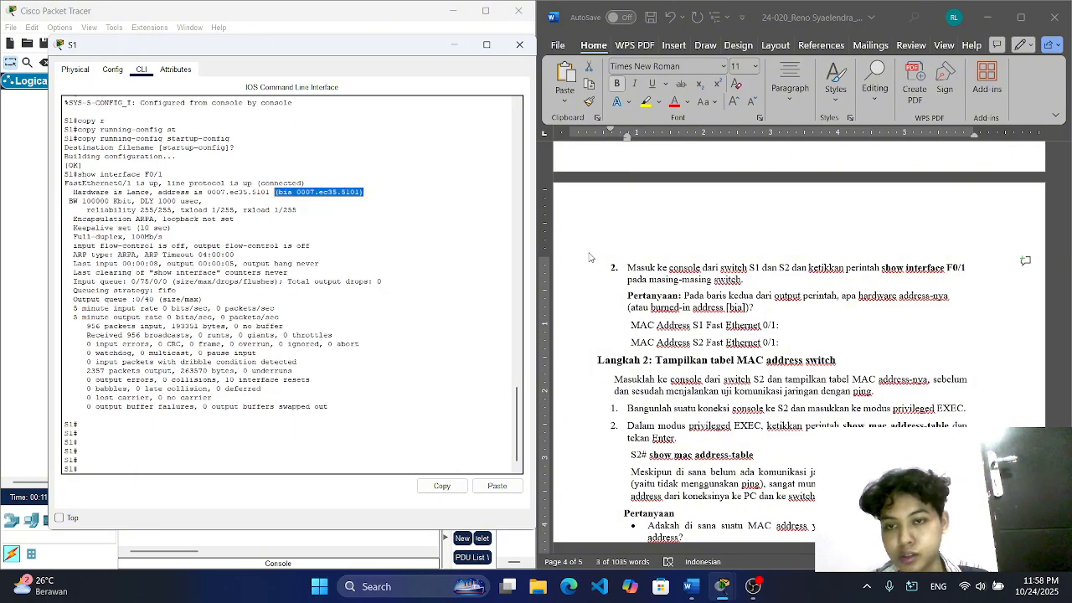
click(794, 326)
key(ctrl+v)
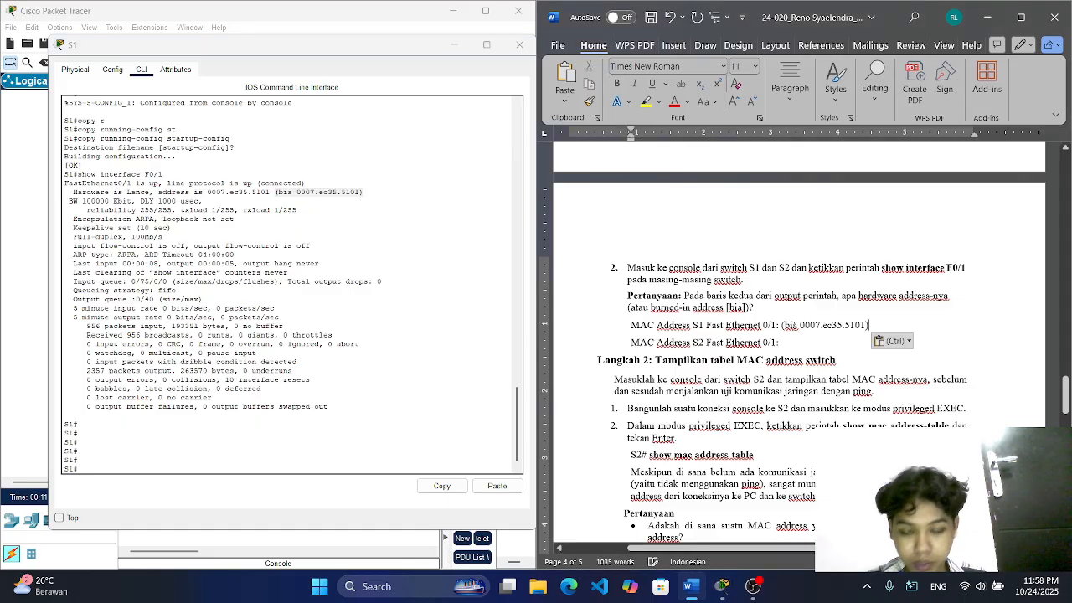
Step: Close the S1 window and open S2's command line interface
click(519, 44)
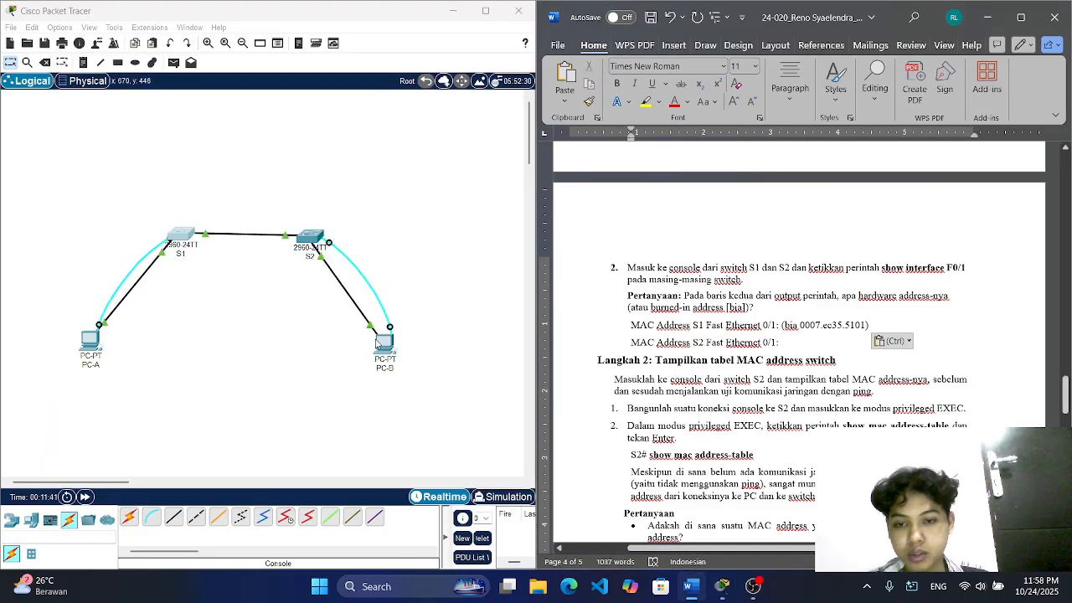
click(308, 236)
drag(459, 87, 109, 59)
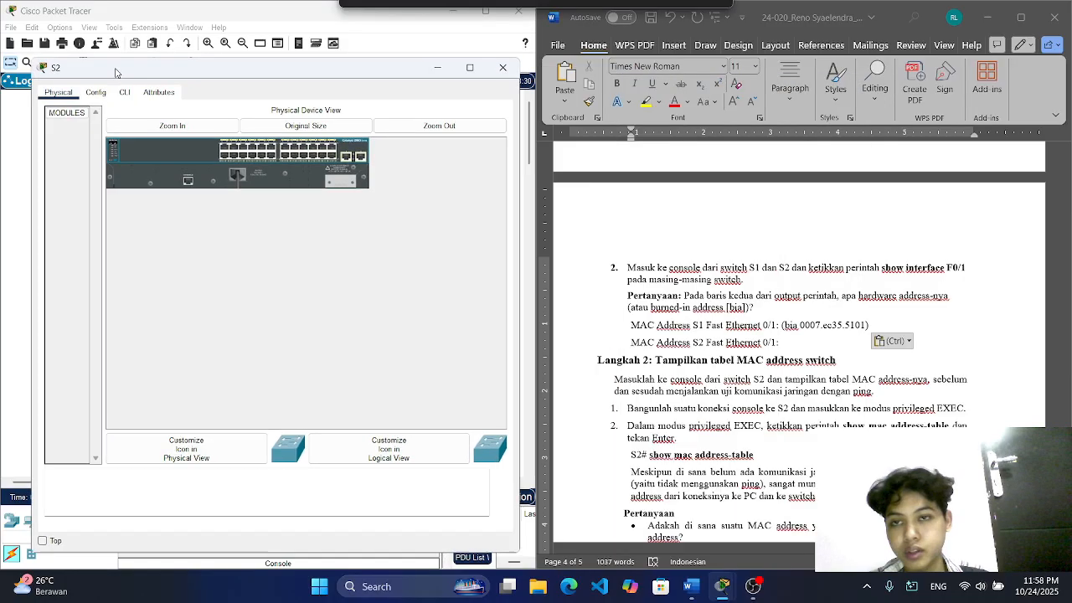
click(115, 80)
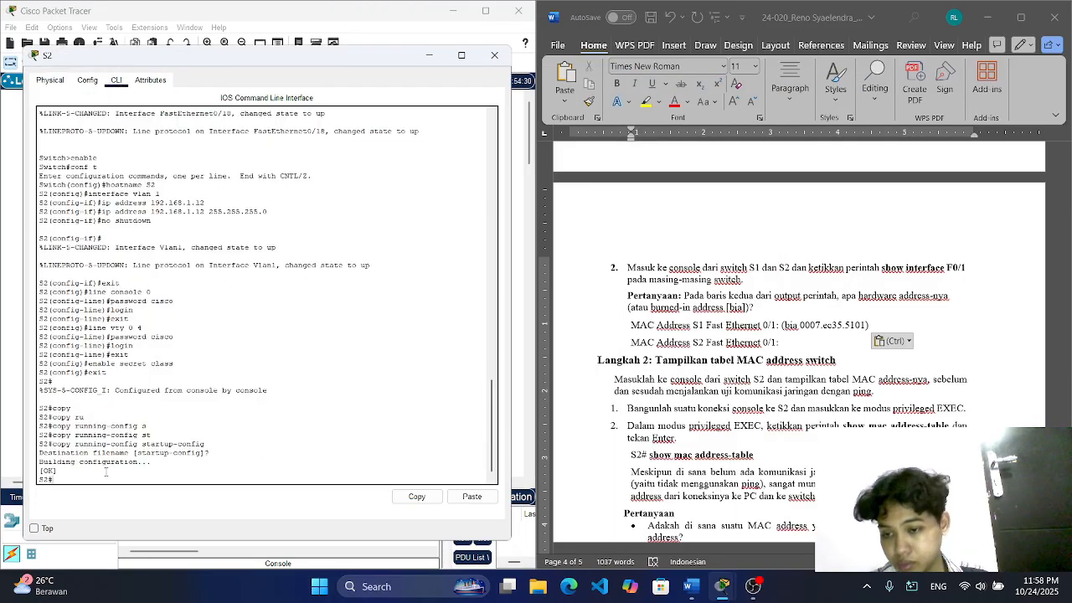
right_click(105, 484)
click(134, 505)
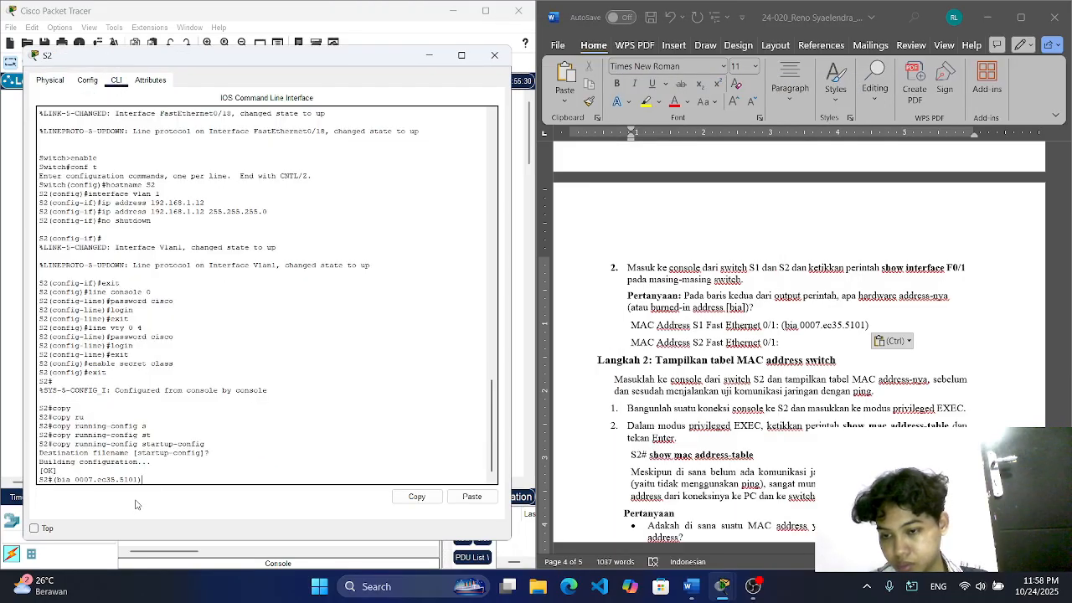
key(BackSpace)
key(BackSpace)
key(BackSpace)
key(BackSpace)
key(BackSpace)
key(BackSpace)
key(BackSpace)
key(BackSpace)
key(BackSpace)
key(BackSpace)
key(BackSpace)
key(BackSpace)
key(BackSpace)
key(BackSpace)
key(BackSpace)
key(BackSpace)
key(BackSpace)
key(BackSpace)
key(BackSpace)
key(BackSpace)
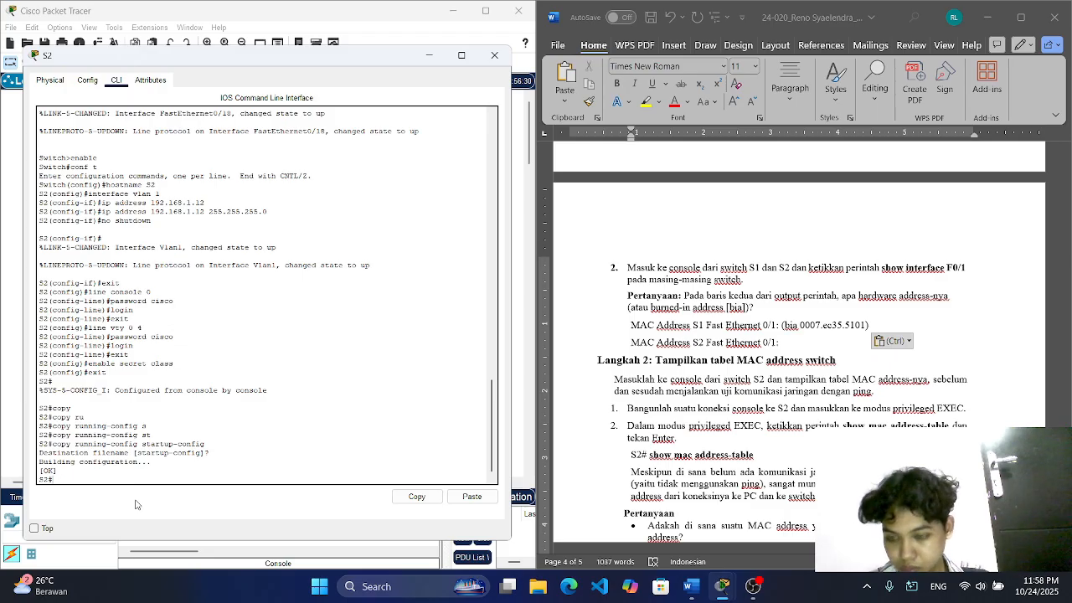
Step: Retrieve the show interface F0/1 command from the clipboard history and run it on S2
key(super+v)
key(Escape)
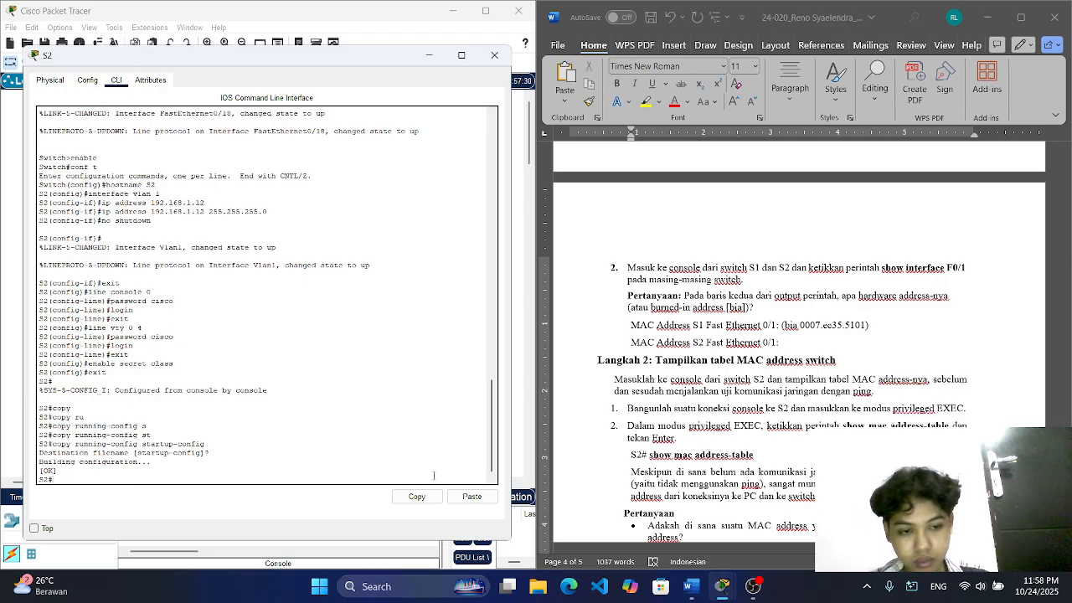
right_click(98, 482)
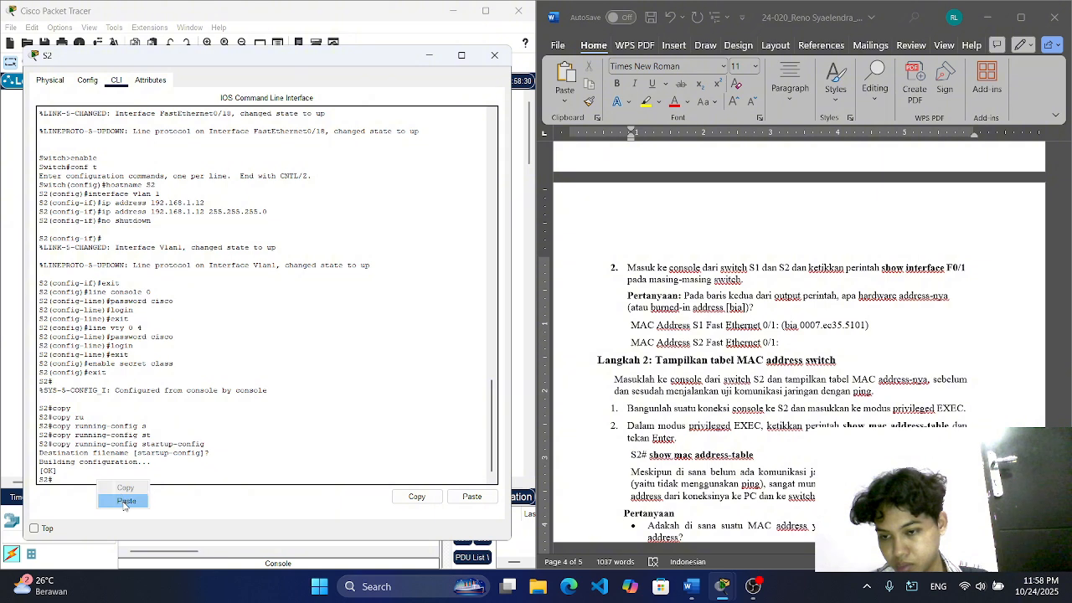
click(124, 501)
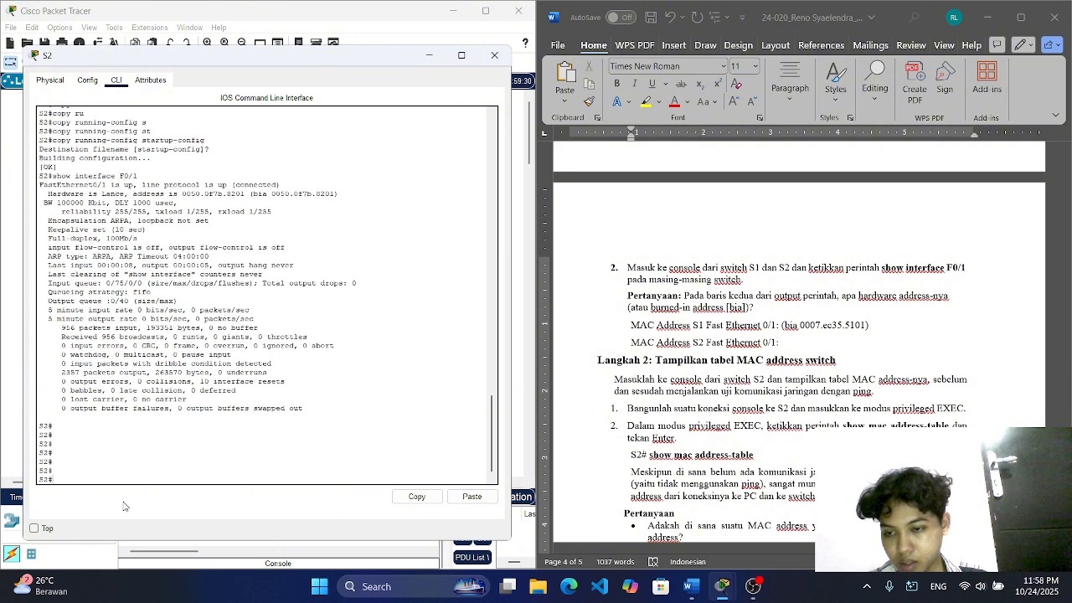
Step: Copy S2's burned-in address, (bia 0050.0f7b.8201), into the "MAC Address S2 Fast Ethernet 0/1" line of the Word document
drag(337, 194, 249, 193)
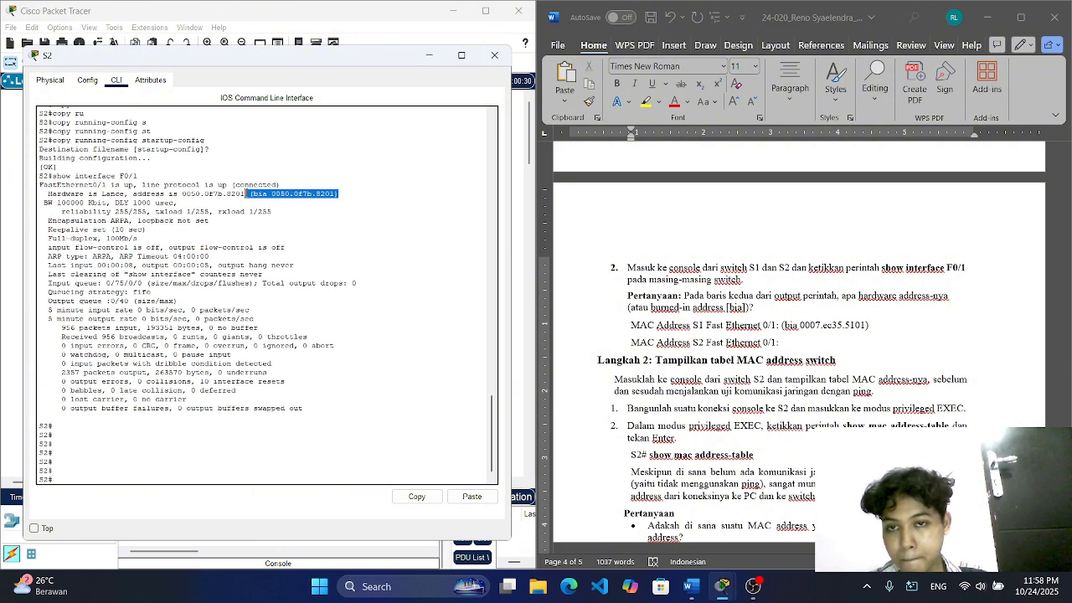
right_click(259, 196)
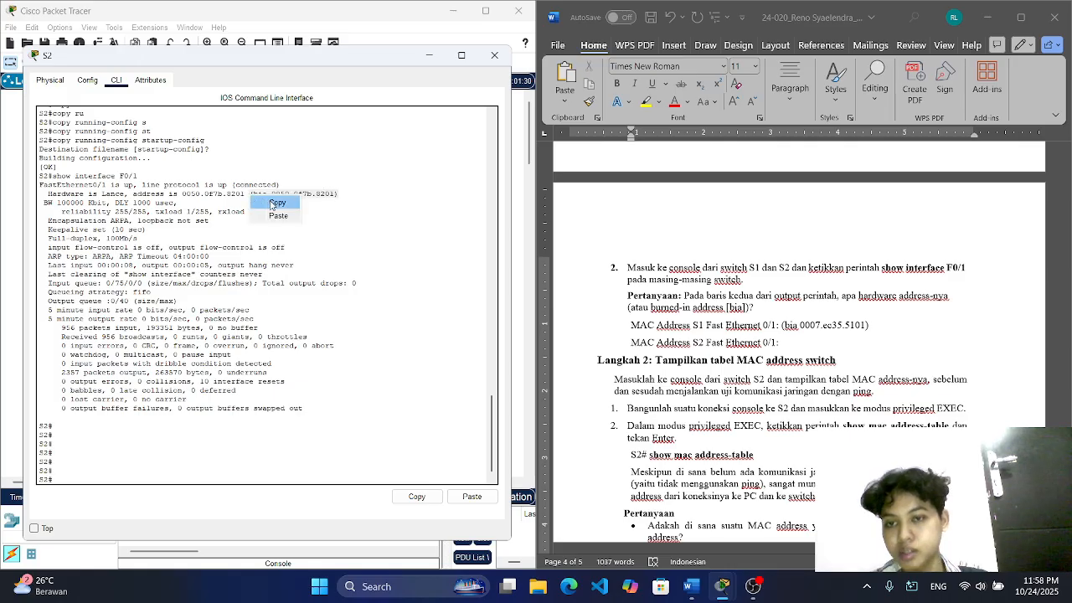
click(272, 205)
click(790, 340)
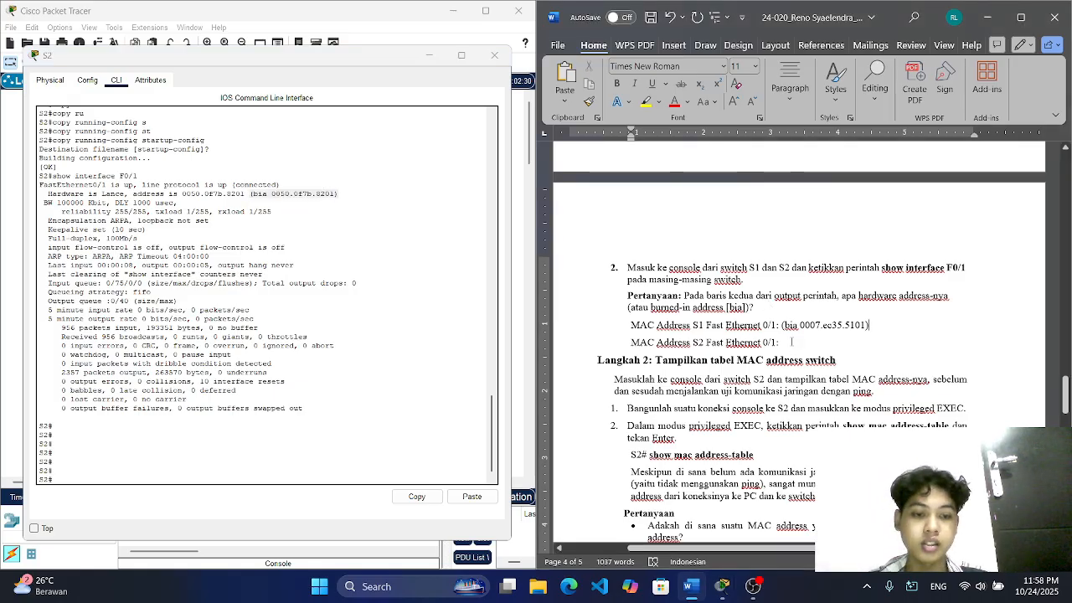
key(ctrl+v)
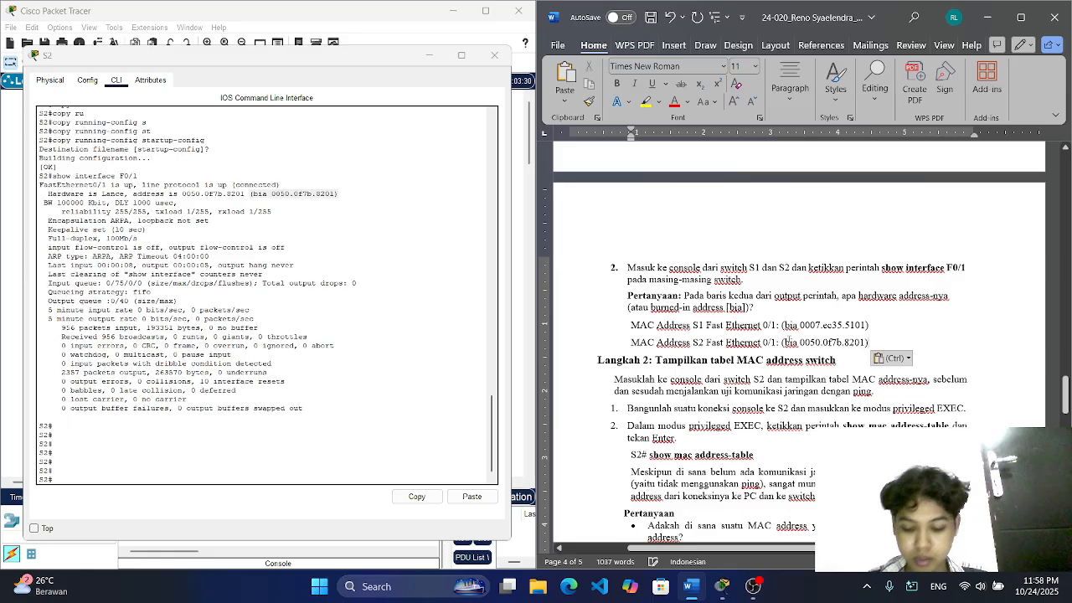
Step: Close the S2 window and open a terminal session on PC-B with the default port configuration
scroll(826, 352, down, 4)
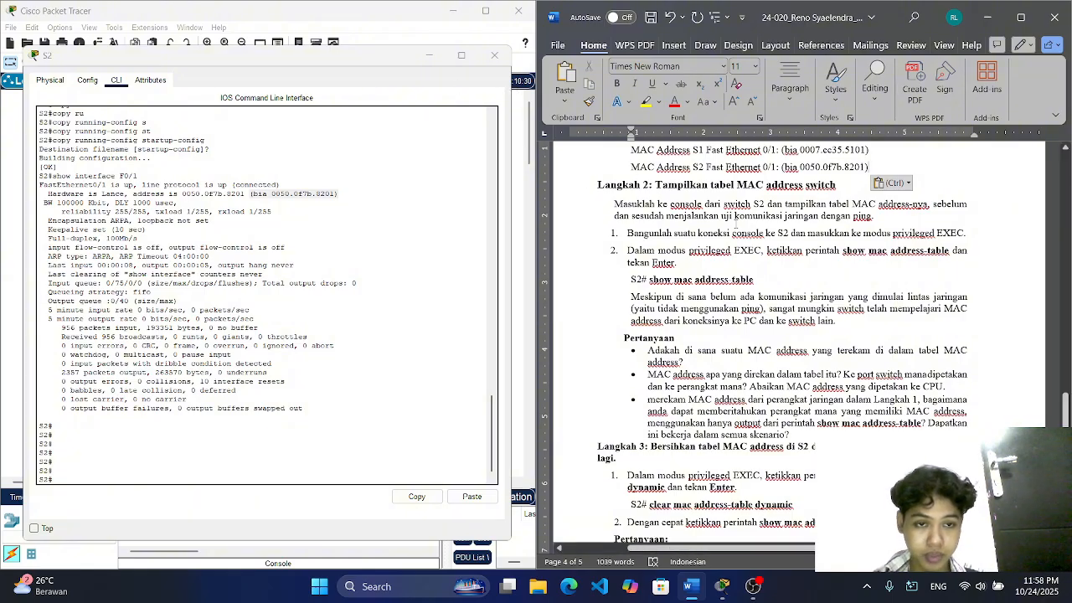
click(494, 55)
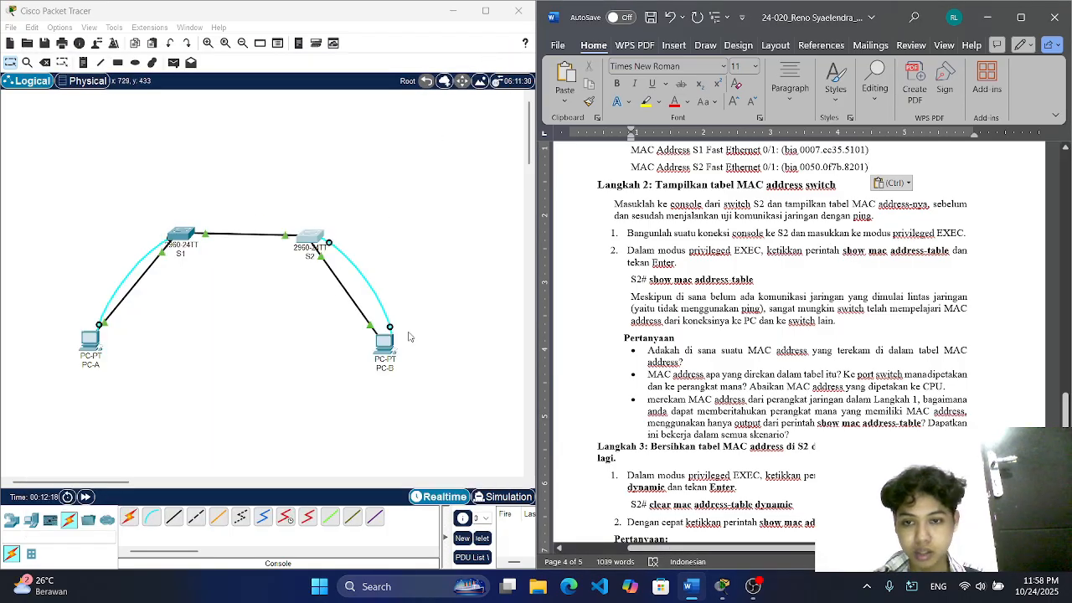
click(384, 340)
drag(518, 120, 179, 29)
click(271, 99)
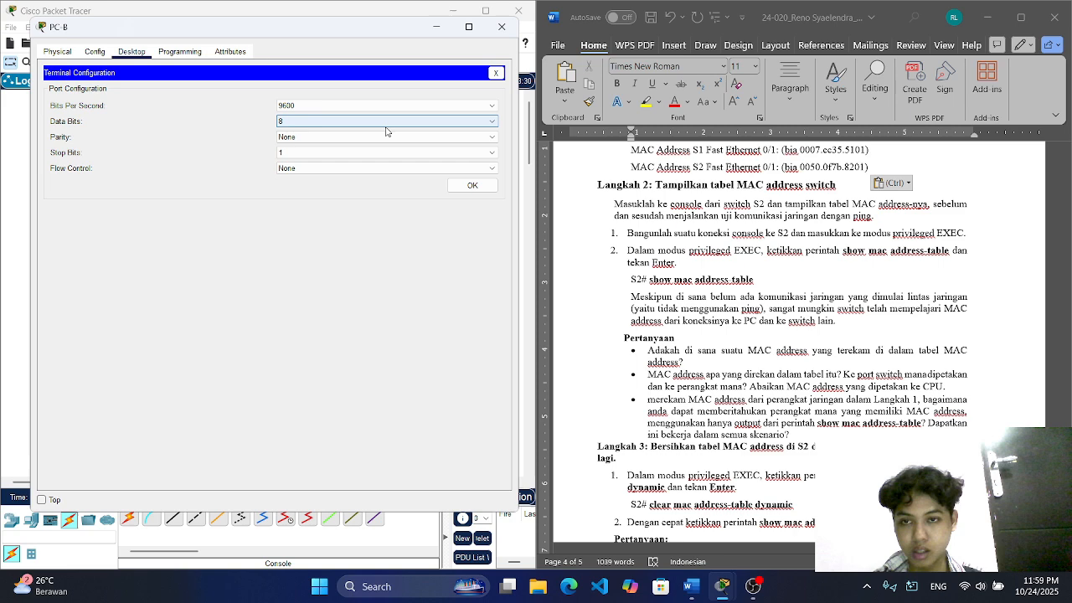
click(472, 186)
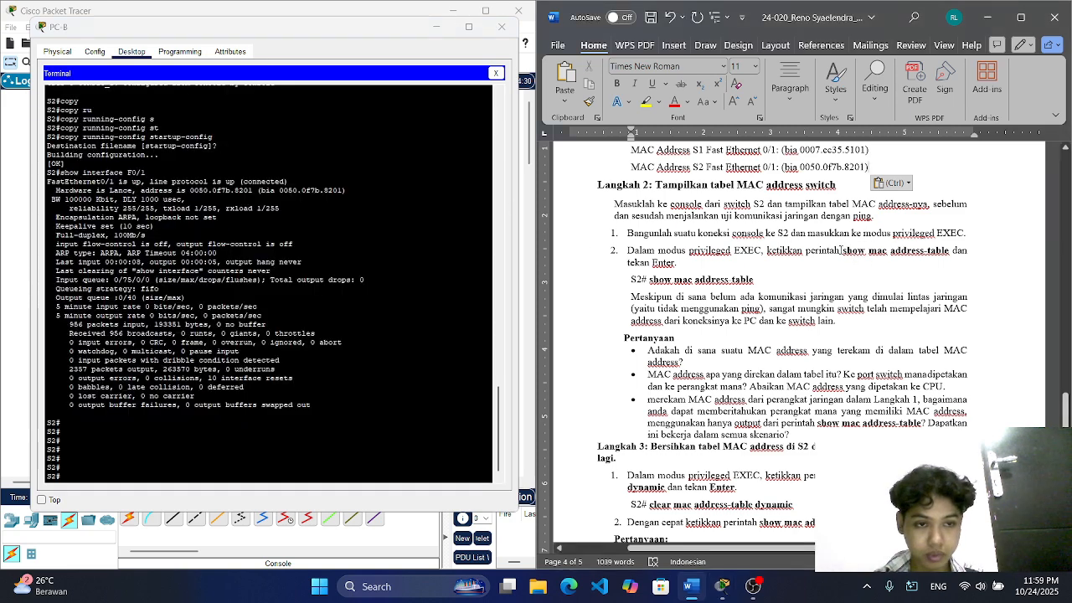
Step: Copy the show mac address-table command from the Word instructions and run it on S2 in PC-B's terminal
drag(841, 250, 944, 257)
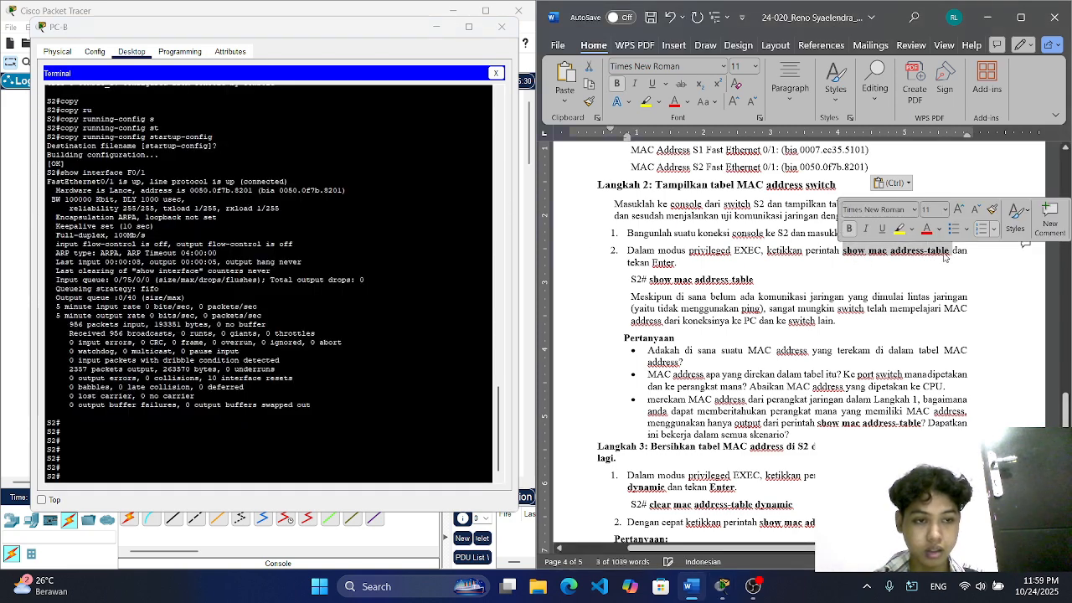
key(ctrl+c)
click(203, 477)
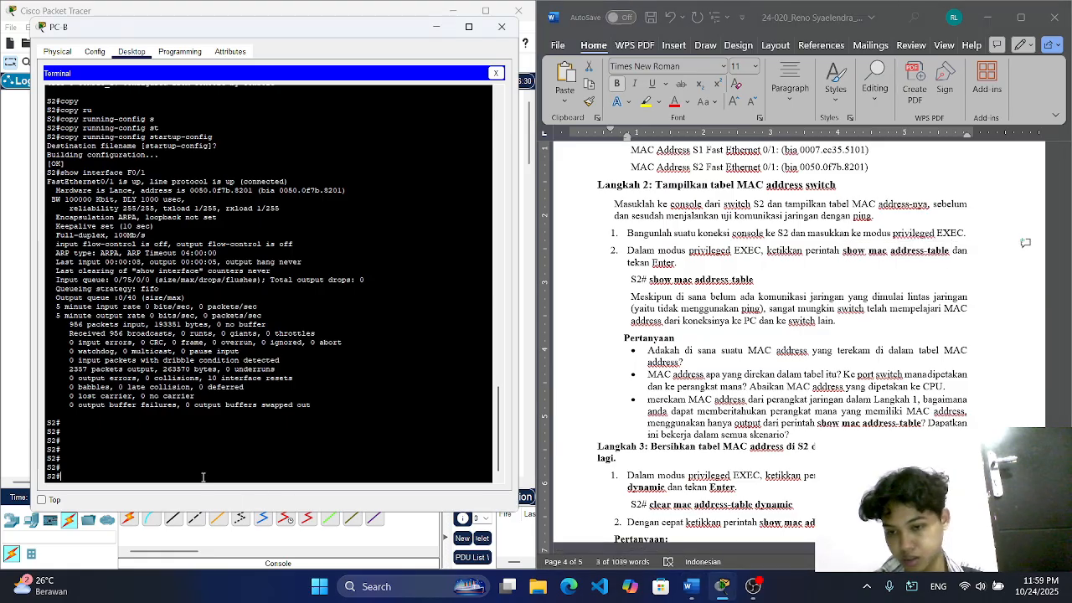
right_click(202, 477)
click(232, 497)
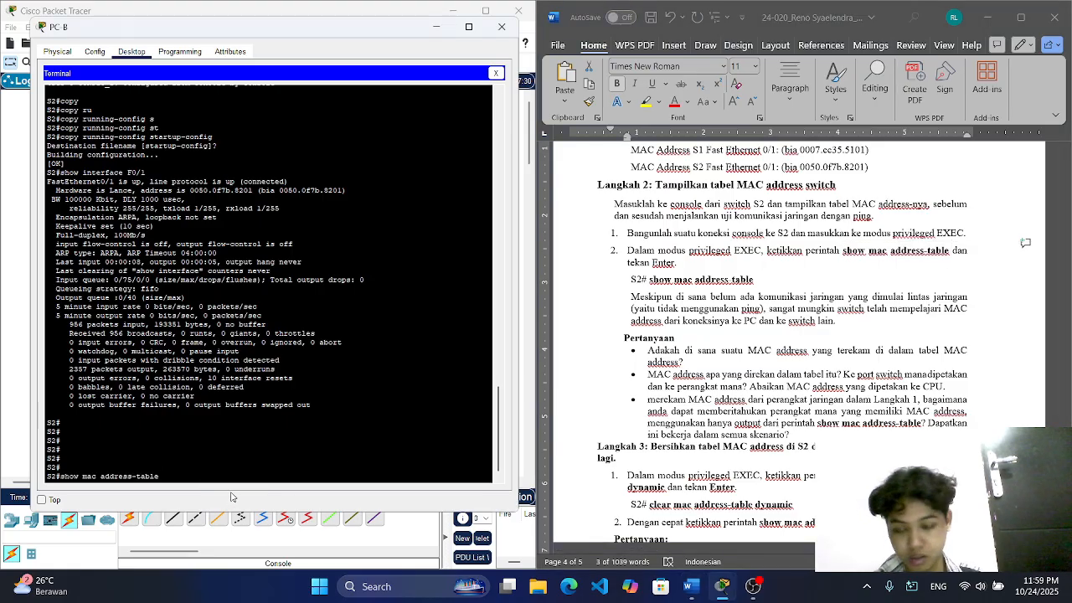
key(Return)
Step: Rerun show mac address-table on S2 several times to recheck the listed entries
key(Up)
key(Return)
key(Up)
key(Return)
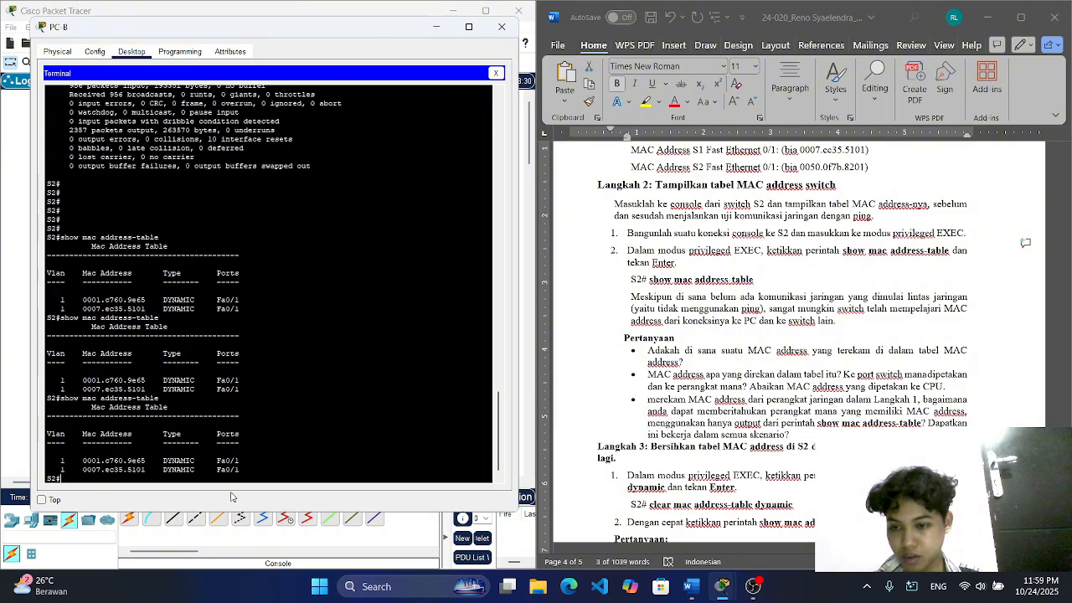
key(Up)
key(Return)
key(Up)
key(Return)
key(Up)
key(Down)
key(Up)
key(Down)
key(Up)
key(Down)
key(Up)
key(Down)
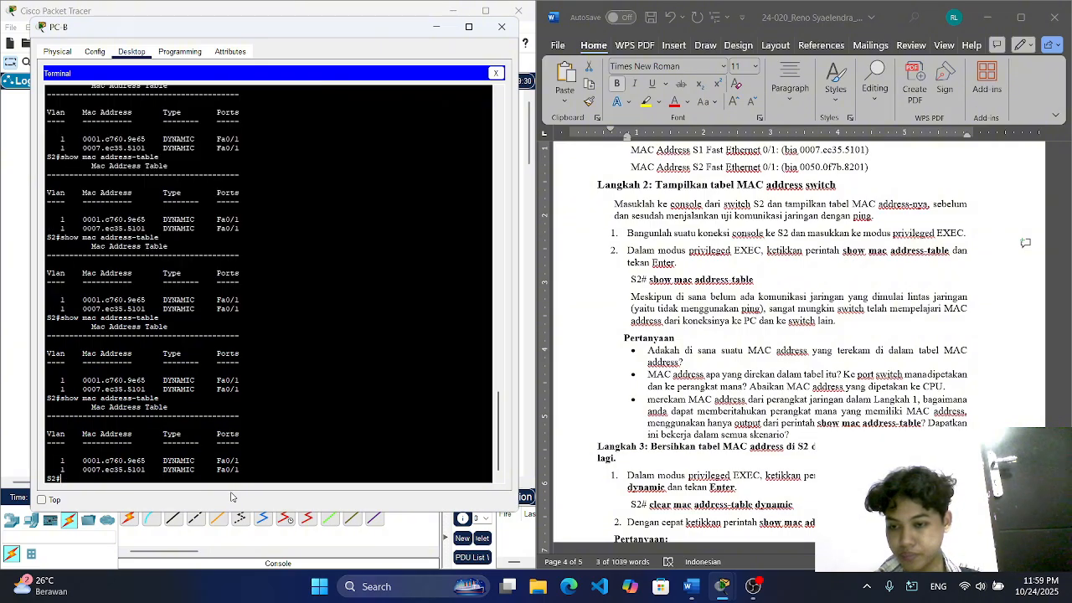
Step: Run show interface F0/1 on S2 again and page through its output
key(Up)
key(Down)
key(Up)
key(Down)
key(Up)
key(Down)
key(Up)
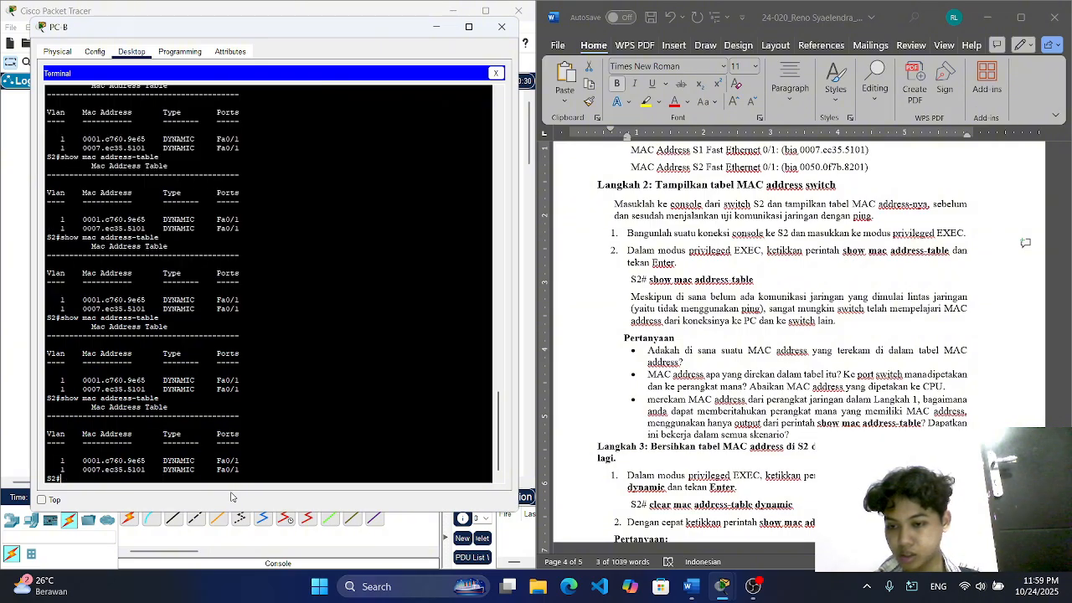
key(Down)
key(Up)
key(Up)
key(Return)
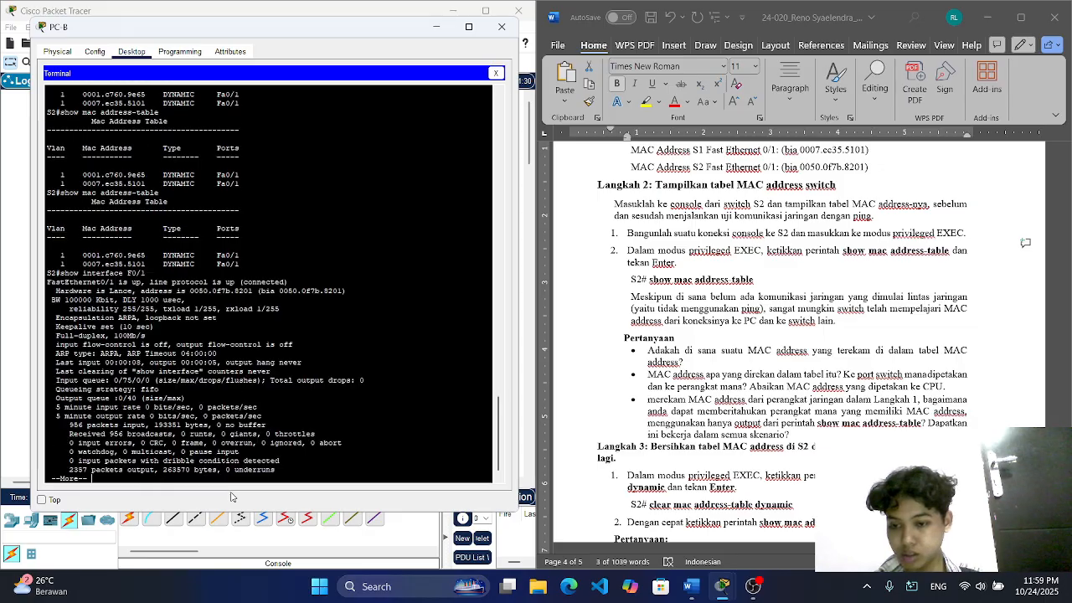
key(Return)
key(Return)
key(Return)
key(Return)
key(Return)
key(Return)
key(Return)
key(Return)
key(Return)
key(Return)
key(Return)
key(Return)
key(Return)
key(Return)
key(Return)
key(Return)
key(Up)
key(Return)
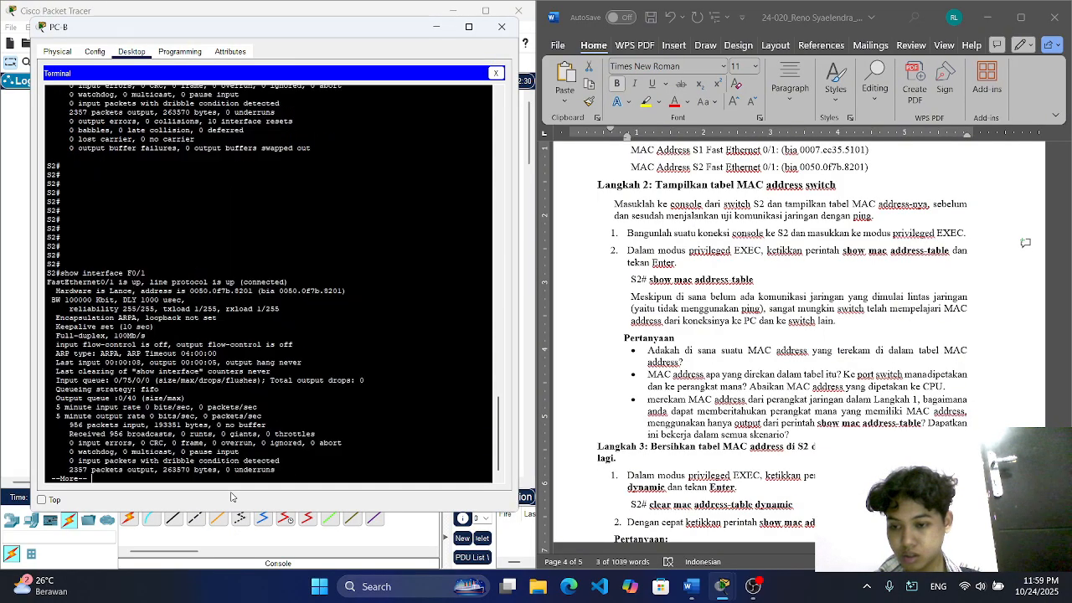
Step: Recall show mac address-table from S2's command history and run it repeatedly to watch the table for changes
text(enable)
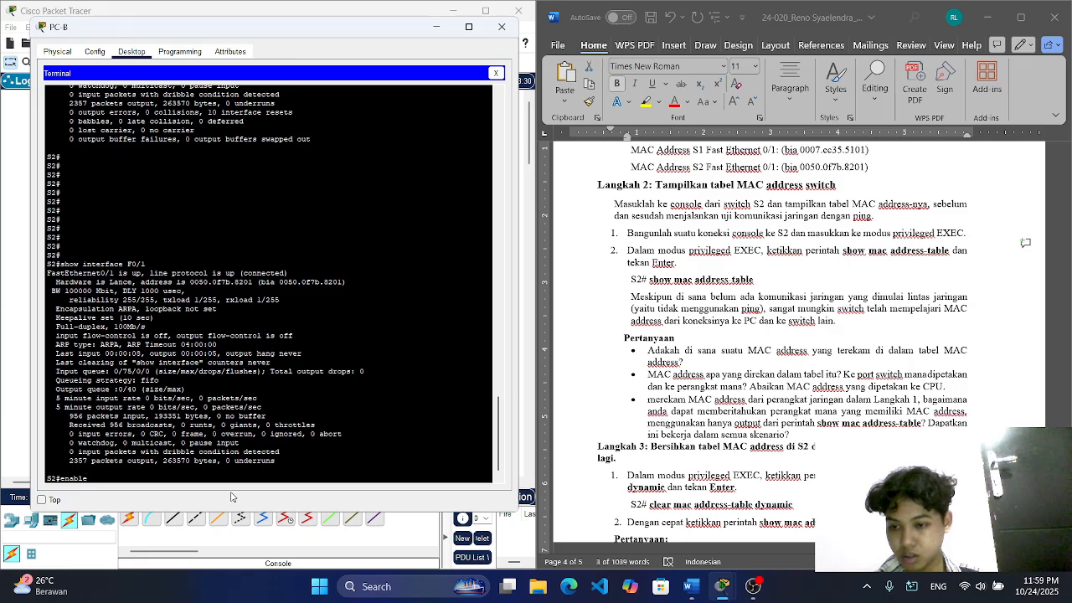
key(Up)
key(Up)
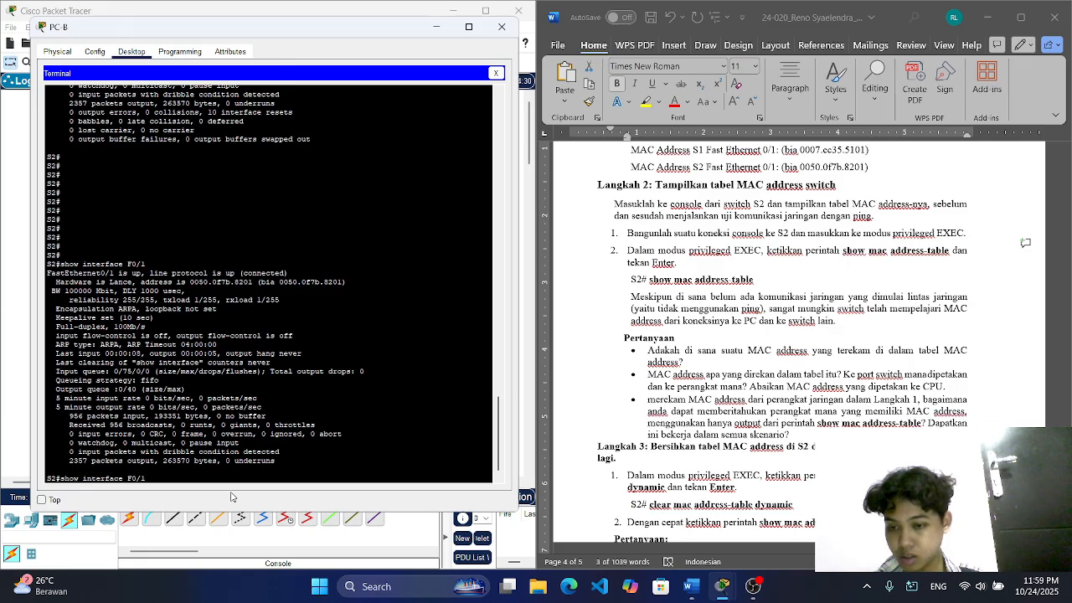
key(Up)
key(Return)
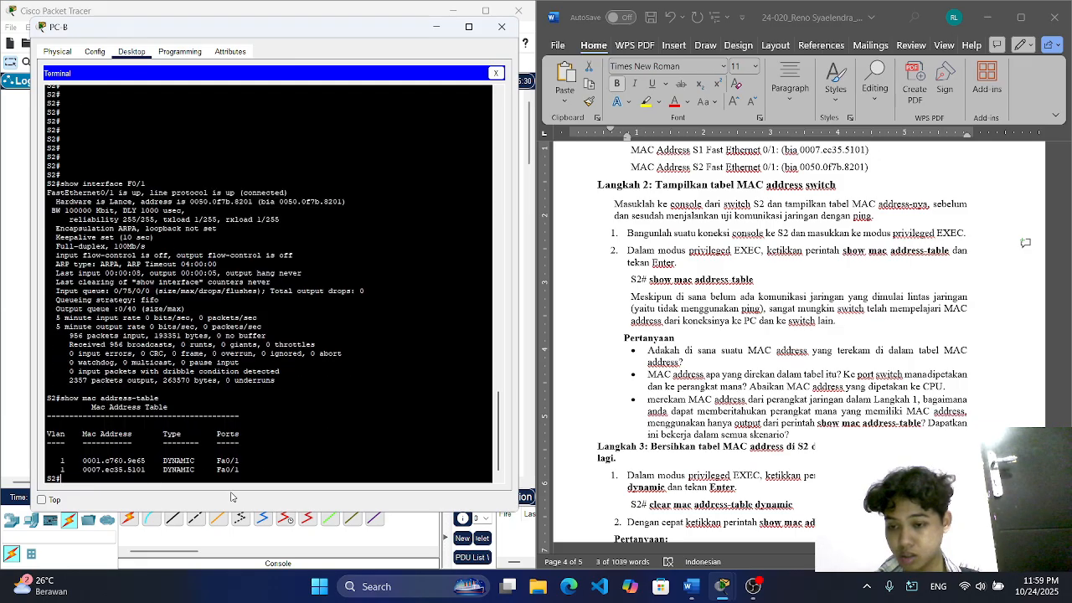
key(Up)
key(Return)
key(Up)
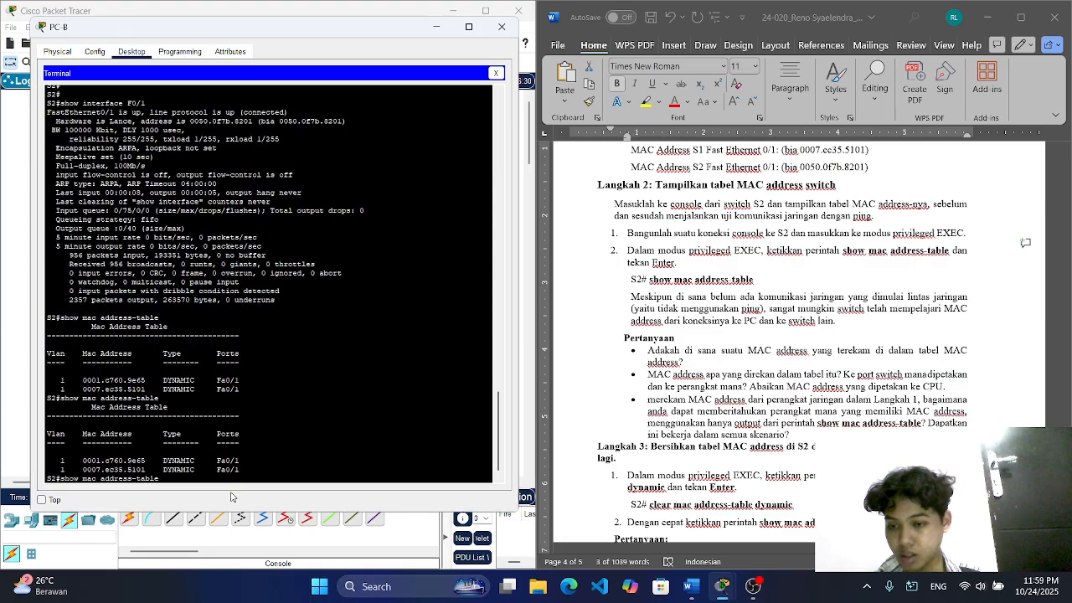
key(Return)
key(Up)
key(Return)
key(Up)
key(Return)
key(Up)
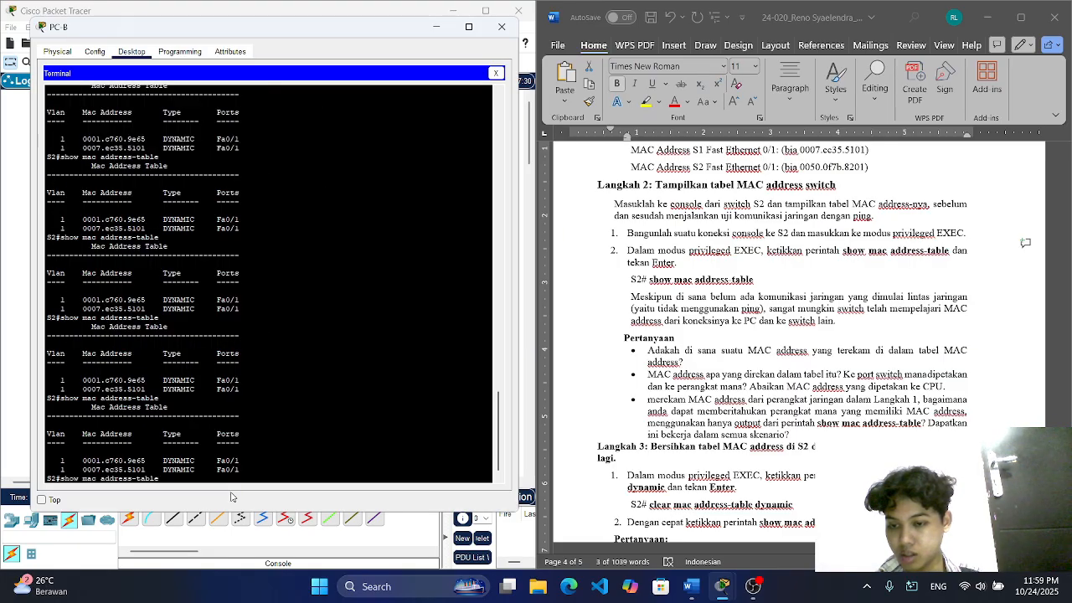
key(Return)
key(Up)
key(Return)
key(Up)
key(Return)
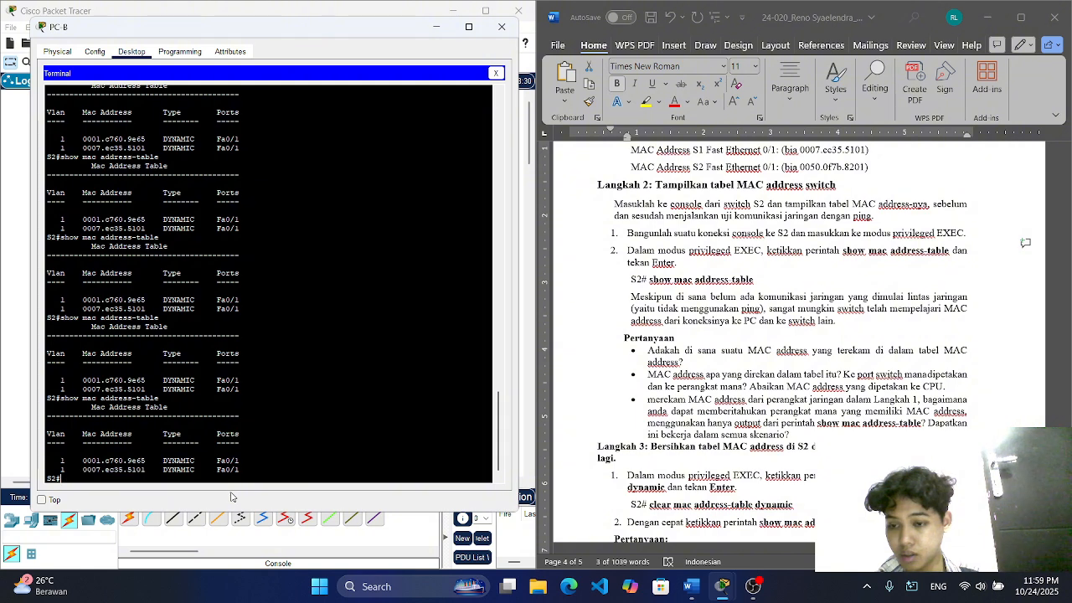
key(Up)
key(Down)
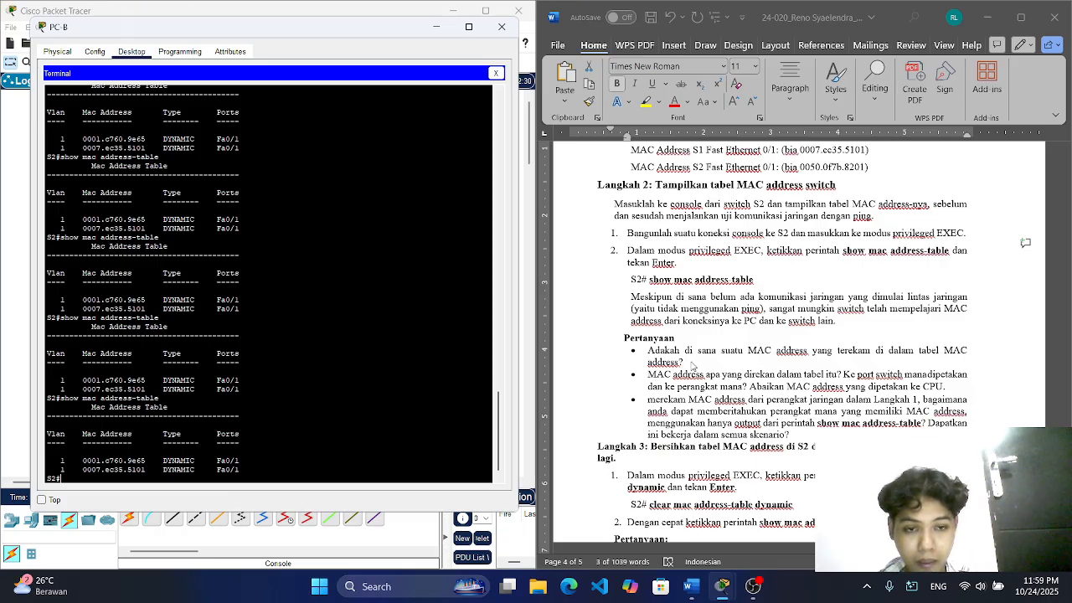
Step: Start the first question's answer in Word with "Ada yaitu :", the copied MAC address 0001.c760.9e65 and "dan"
click(689, 364)
text(Ada yaitu :)
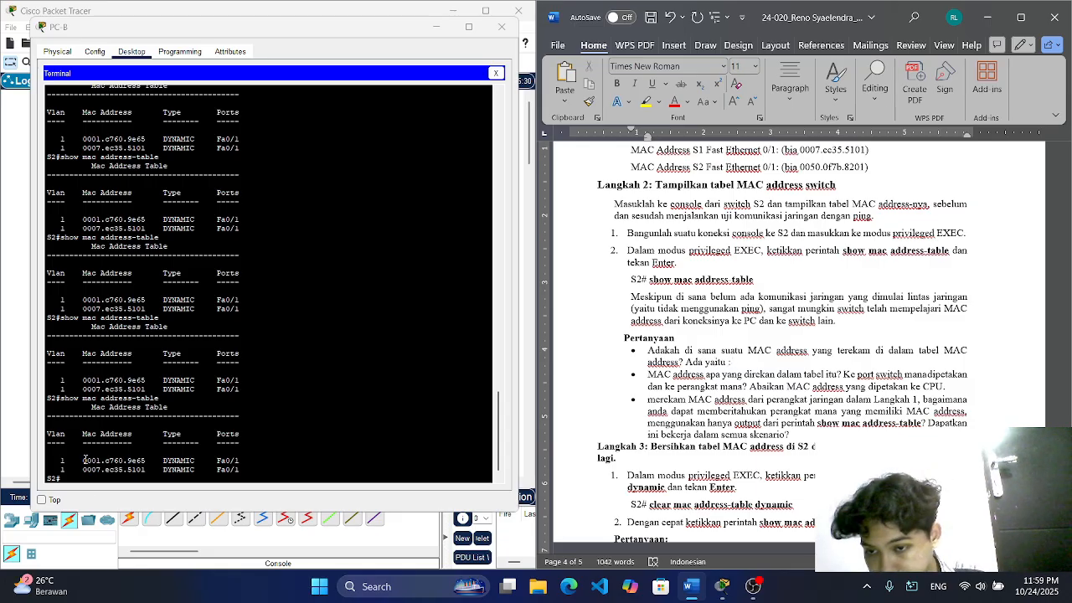
drag(84, 460, 147, 461)
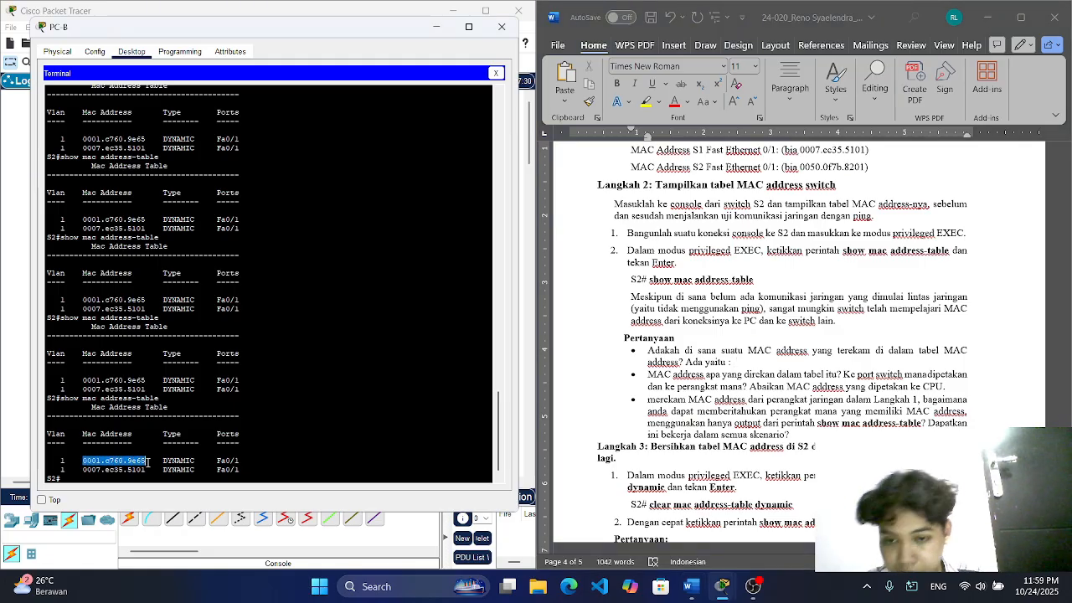
right_click(147, 461)
click(168, 469)
click(745, 366)
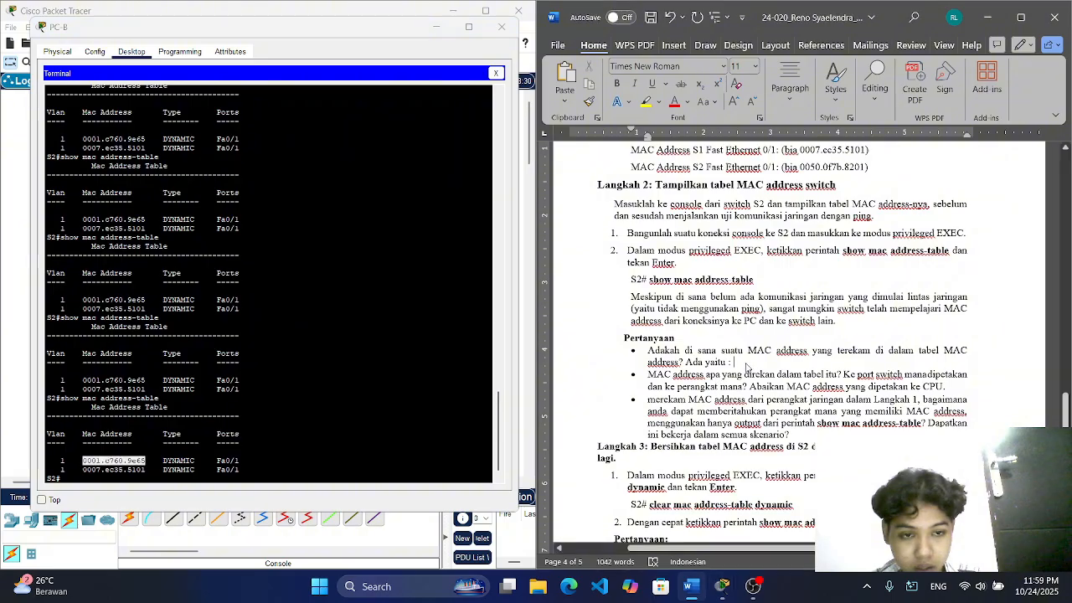
key(ctrl+v)
text(dan)
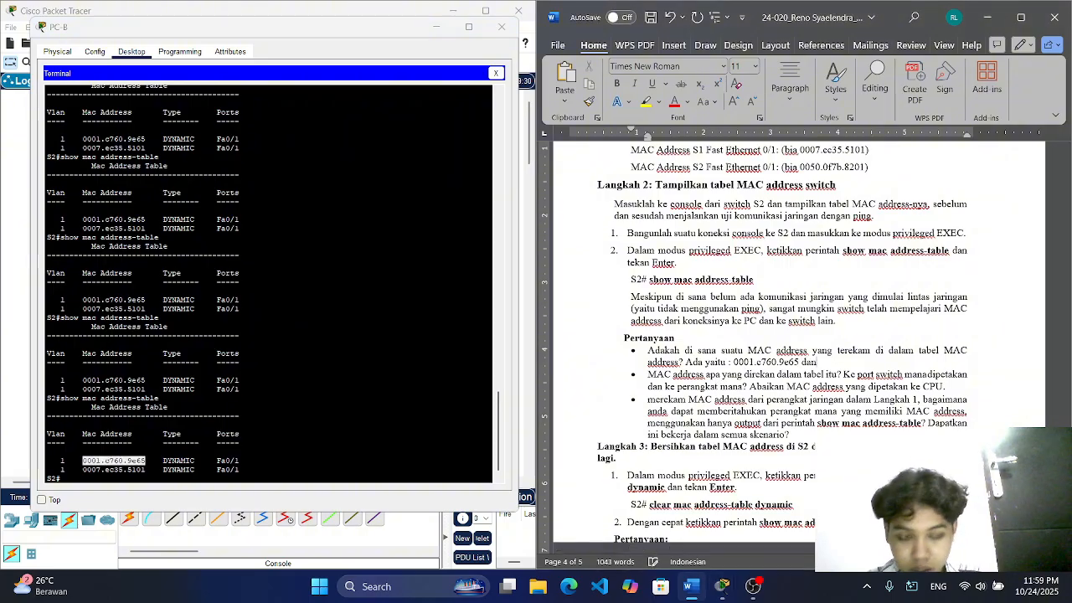
Step: Copy the second MAC address, 0007.ec35.5101, from S2's table to the end of the first answer in Word
click(84, 470)
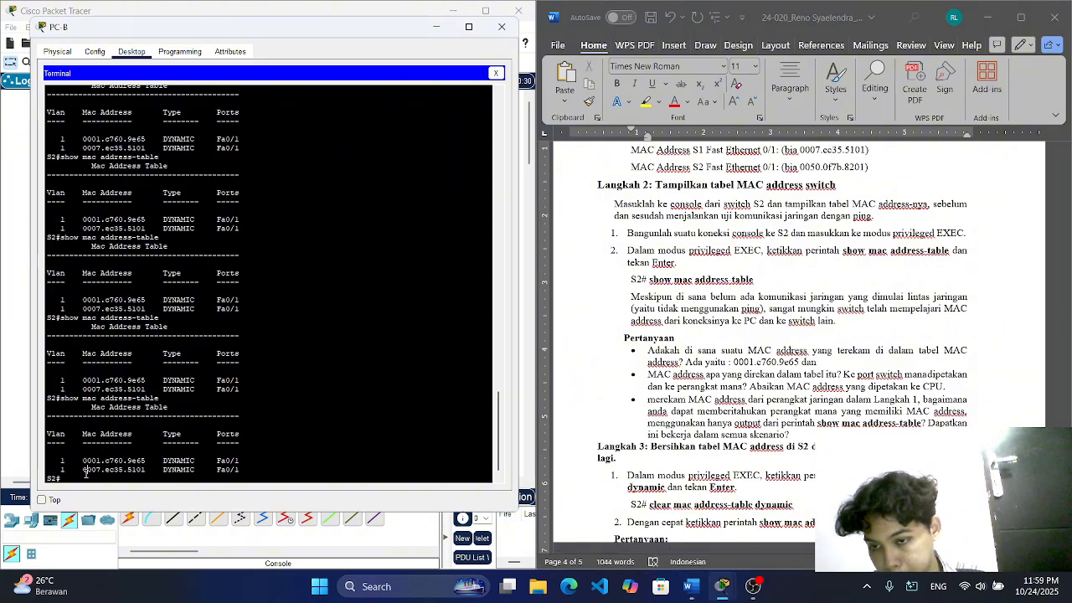
drag(85, 471, 147, 471)
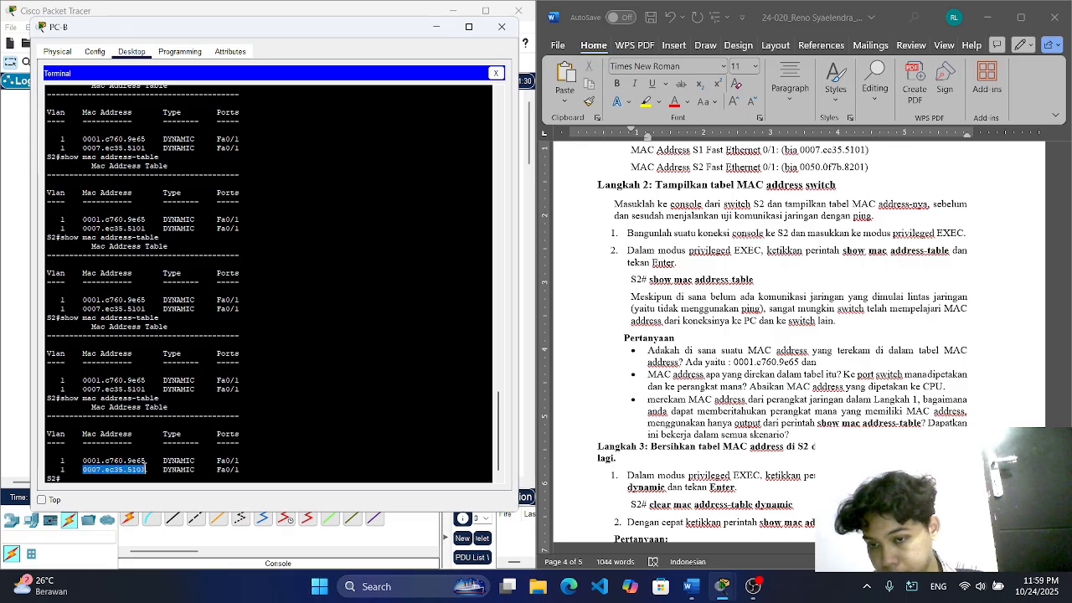
right_click(147, 471)
click(172, 475)
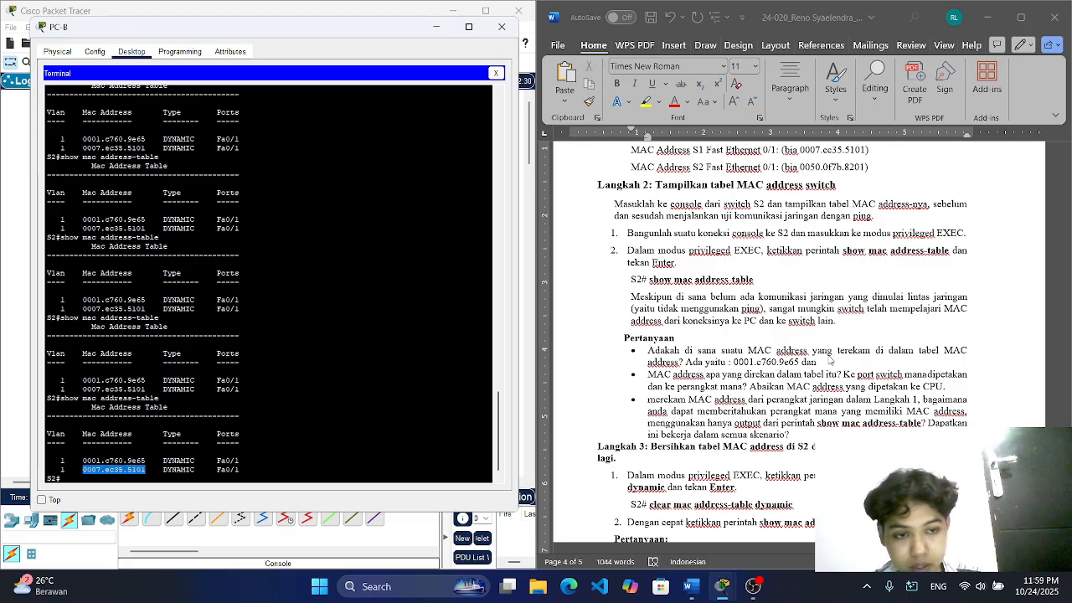
click(828, 361)
key(ctrl+v)
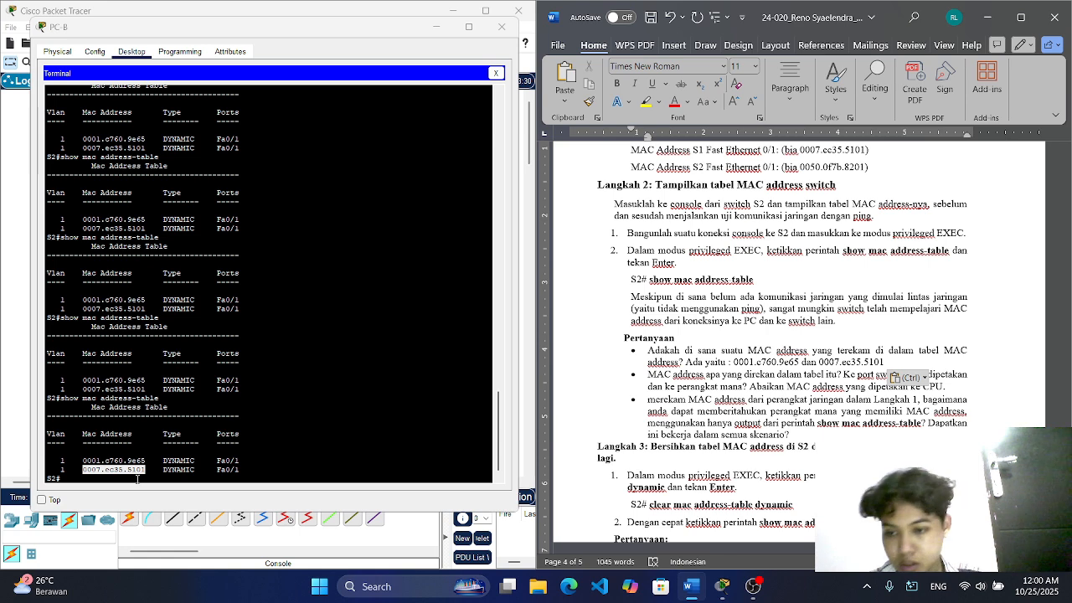
Step: Display S2's MAC address table repeatedly in PC-B's terminal to verify the two addresses recorded in the answer
click(136, 479)
key(Up)
key(Return)
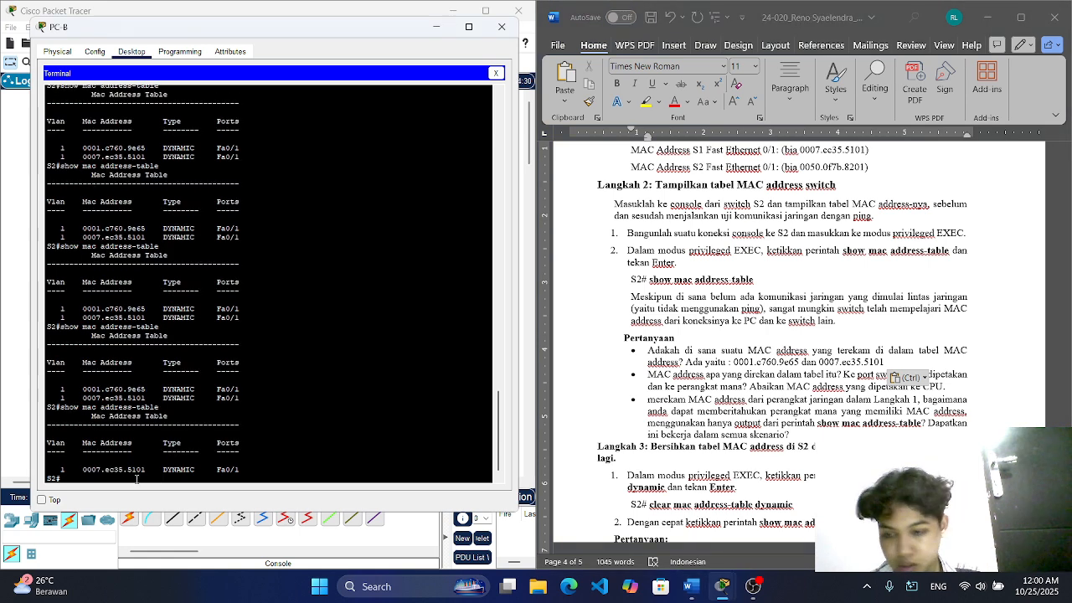
key(Up)
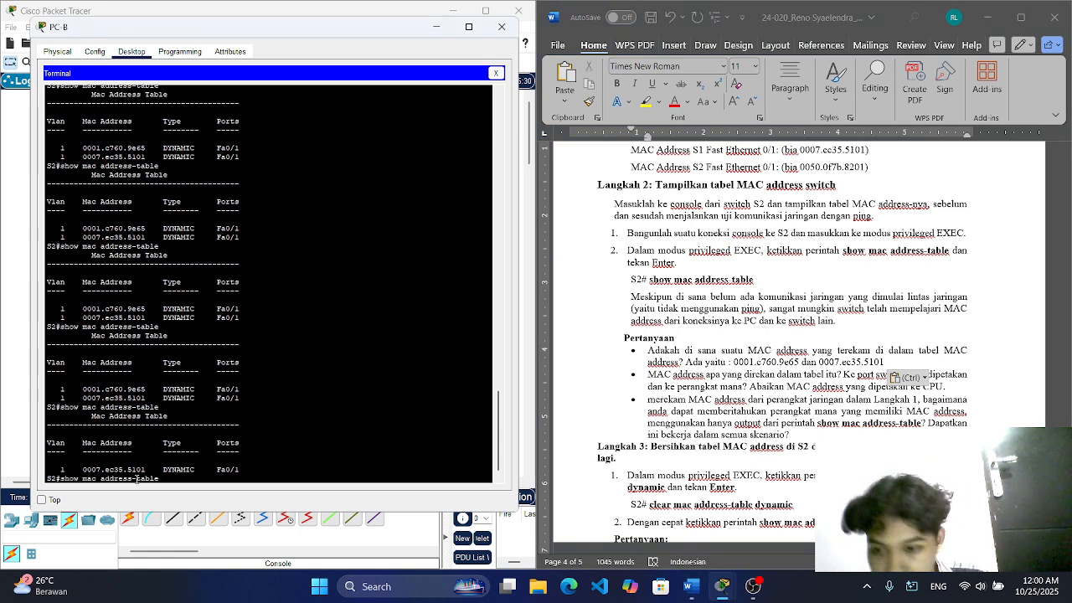
key(Return)
key(Up)
key(Return)
key(Up)
key(Return)
key(Up)
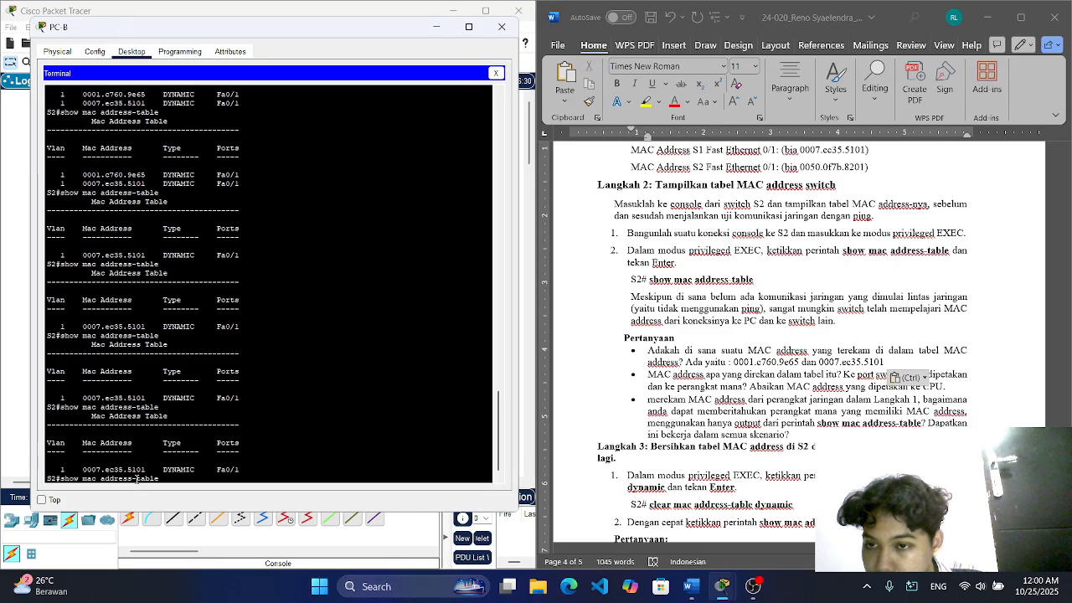
key(Return)
key(Up)
key(Return)
key(Up)
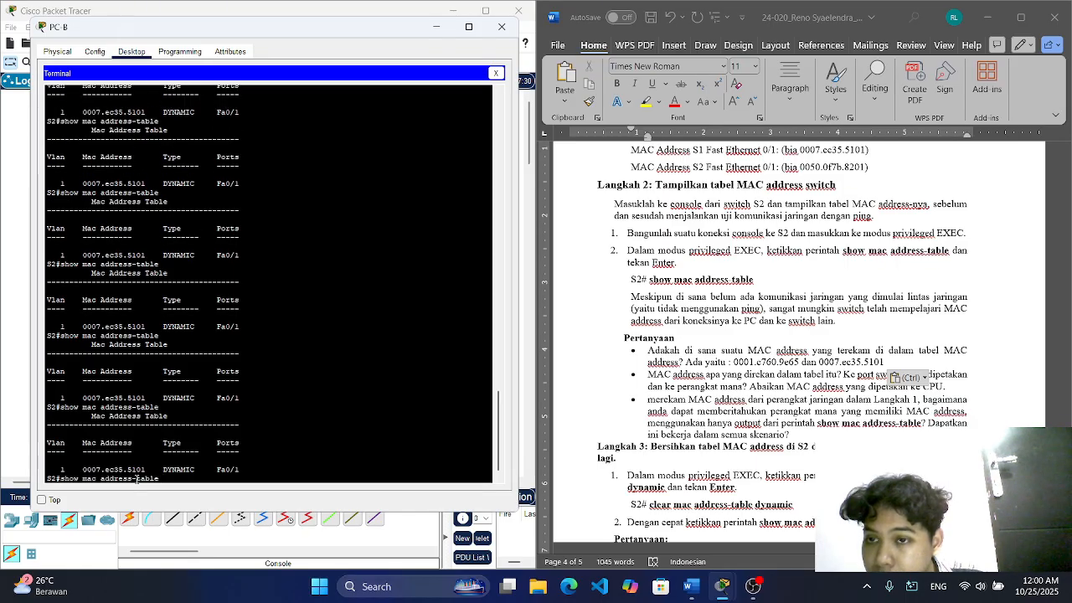
key(Return)
key(Up)
key(Return)
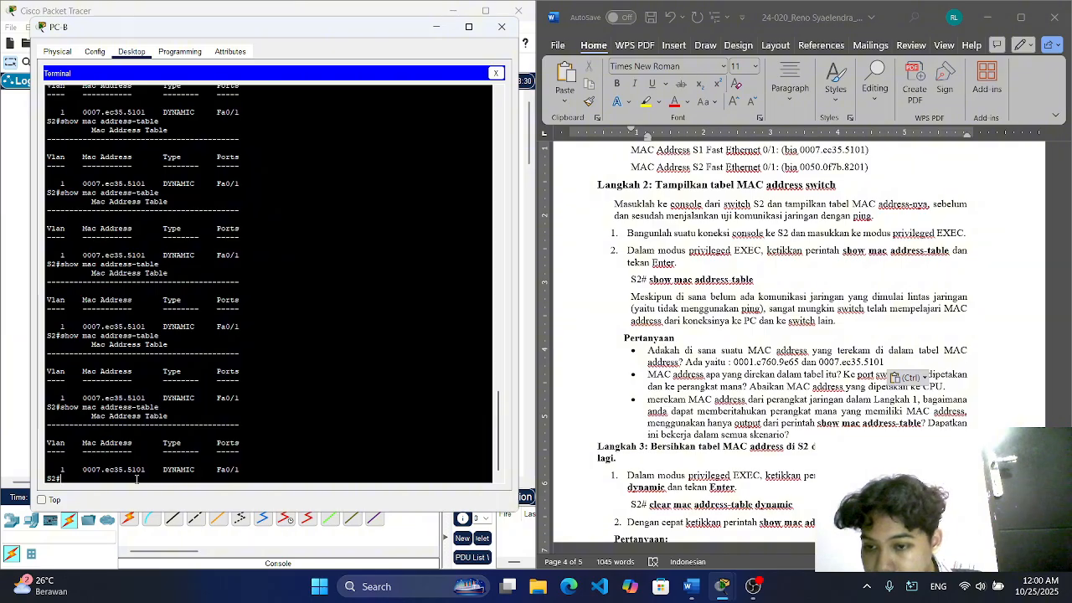
key(Up)
key(Return)
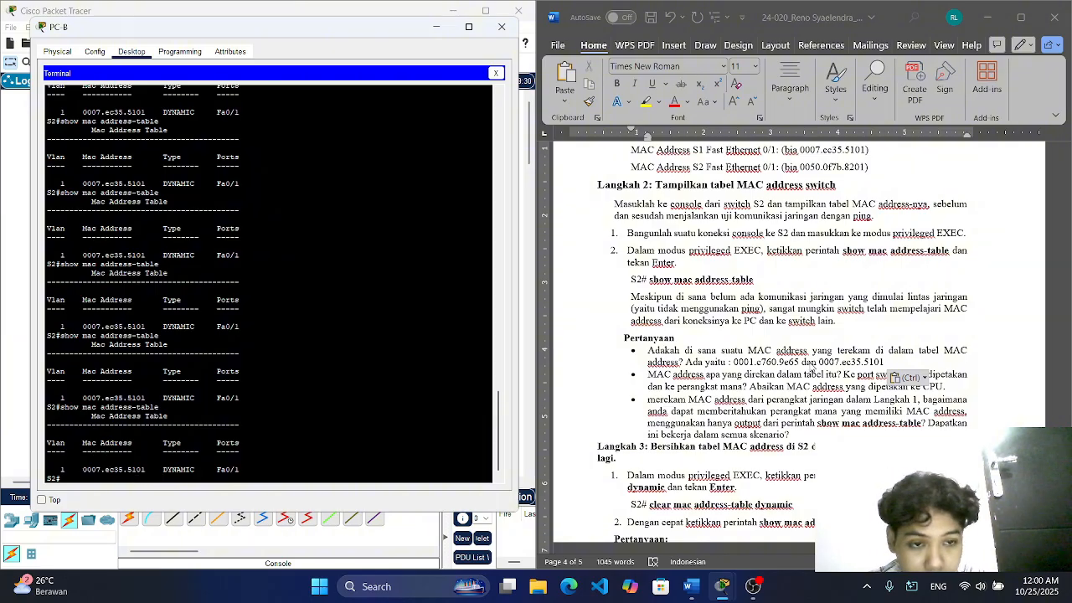
Step: Delete "0001.c760.9e65 dan" from the first answer, keeping only 0007.ec35.5101, and return to PC-B's terminal
click(818, 362)
key(BackSpace)
key(BackSpace)
key(BackSpace)
key(BackSpace)
key(BackSpace)
key(BackSpace)
key(BackSpace)
key(BackSpace)
key(BackSpace)
key(BackSpace)
key(BackSpace)
key(BackSpace)
key(BackSpace)
key(BackSpace)
key(BackSpace)
key(BackSpace)
key(BackSpace)
key(BackSpace)
key(BackSpace)
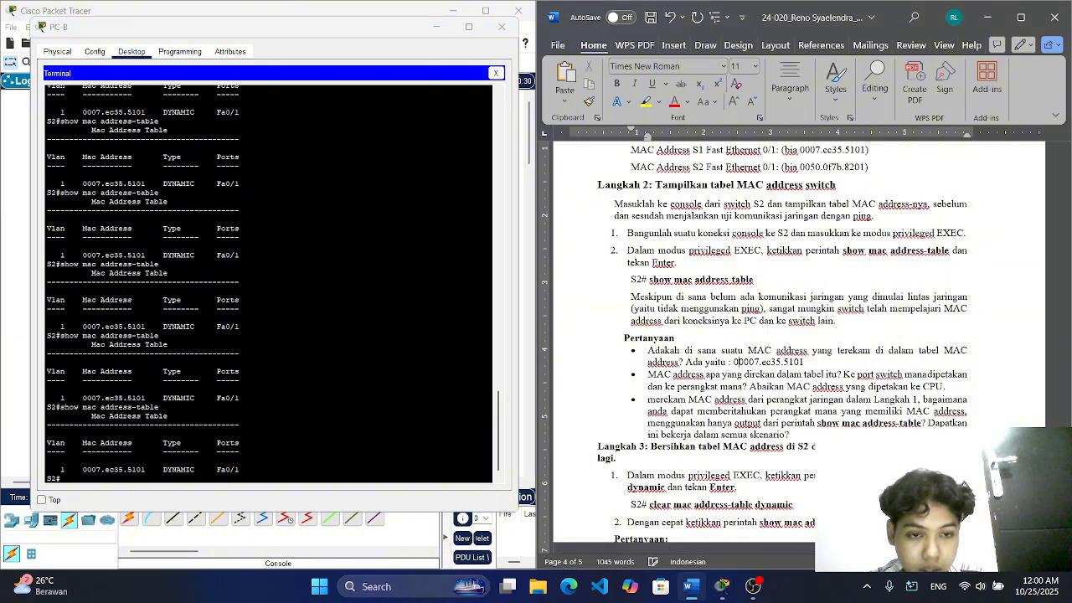
click(87, 475)
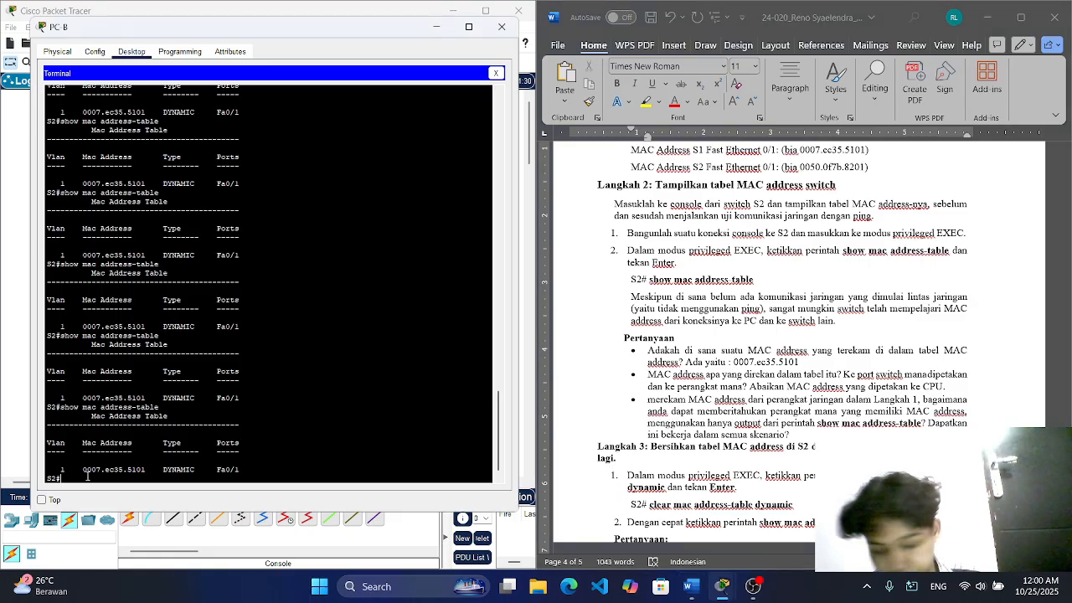
Step: Display S2's MAC address table repeatedly in PC-B's terminal to check whether its dynamic entry persists
key(Up)
key(Return)
key(Up)
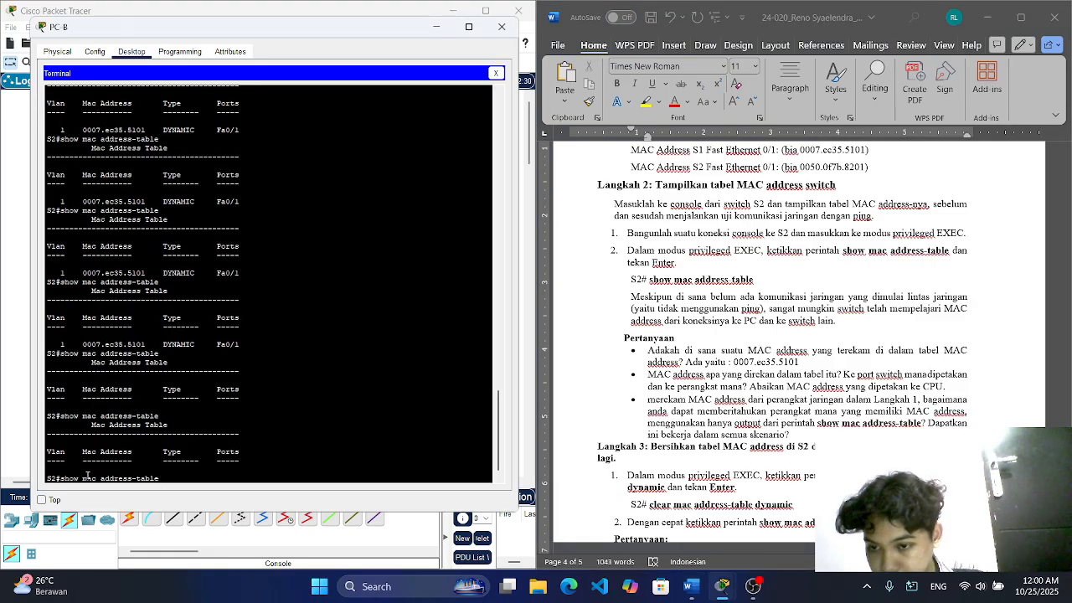
key(Return)
key(Up)
key(Return)
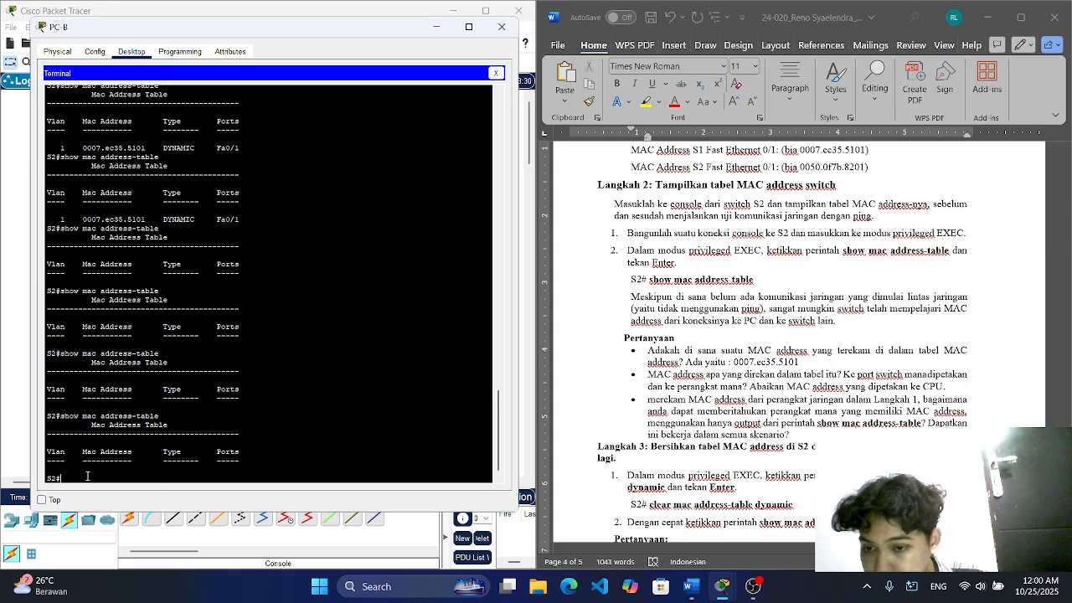
key(Up)
key(Return)
key(Up)
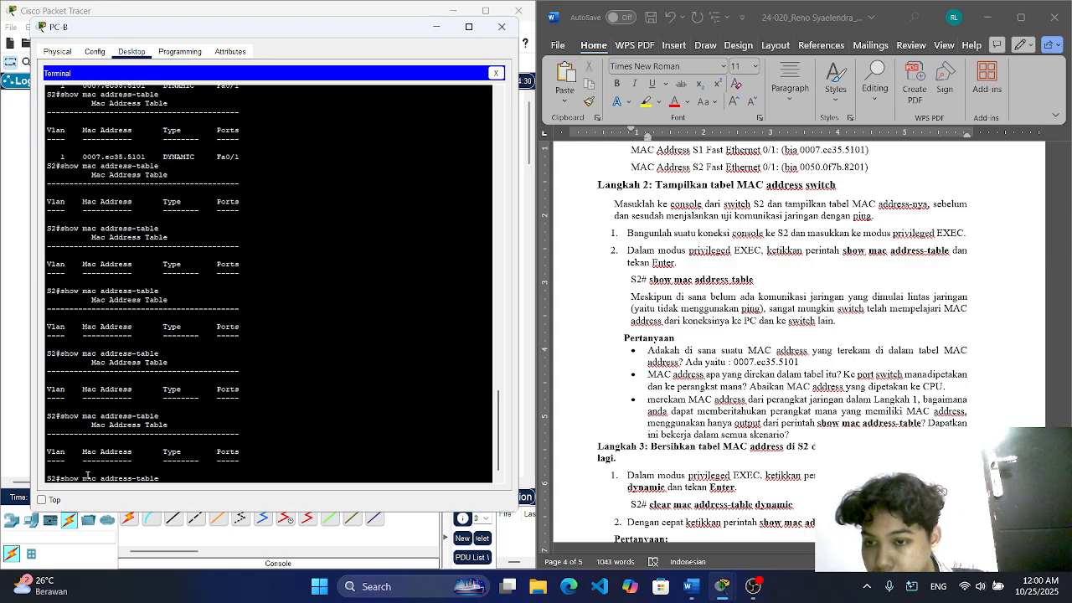
key(Return)
key(Up)
key(Return)
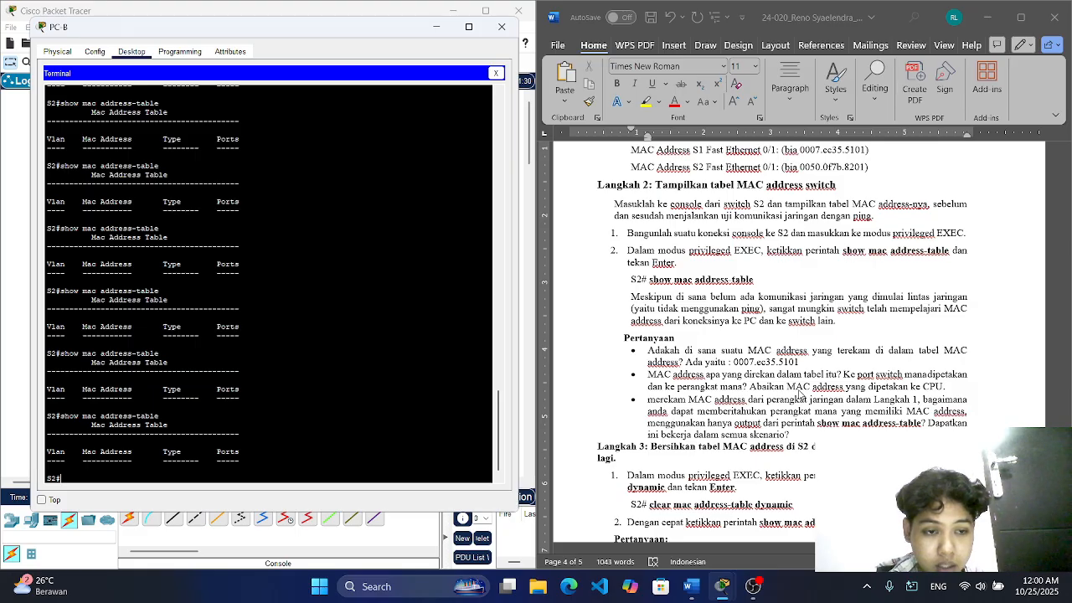
Step: Start the second question's answer in Word with "MAC Address" on a new unbulleted line below the question
click(952, 386)
key(Return)
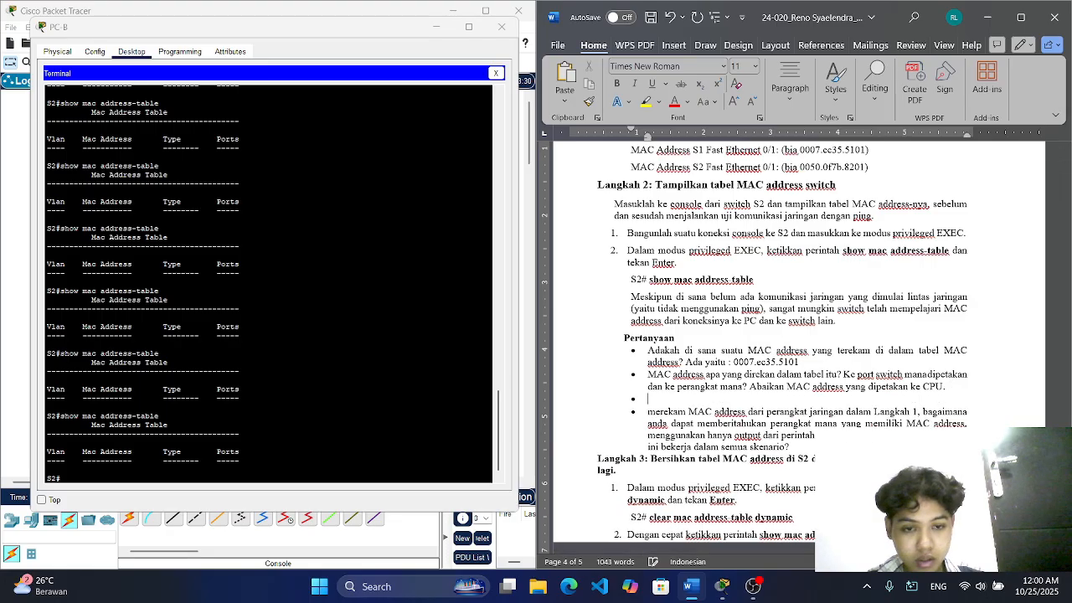
text(Ma)
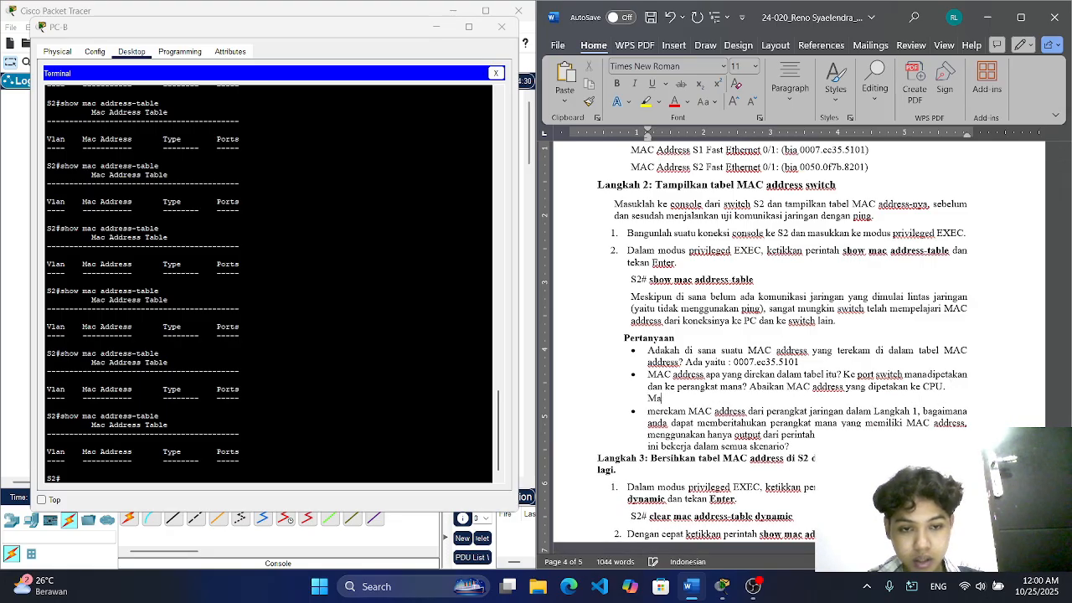
text(sC addr)
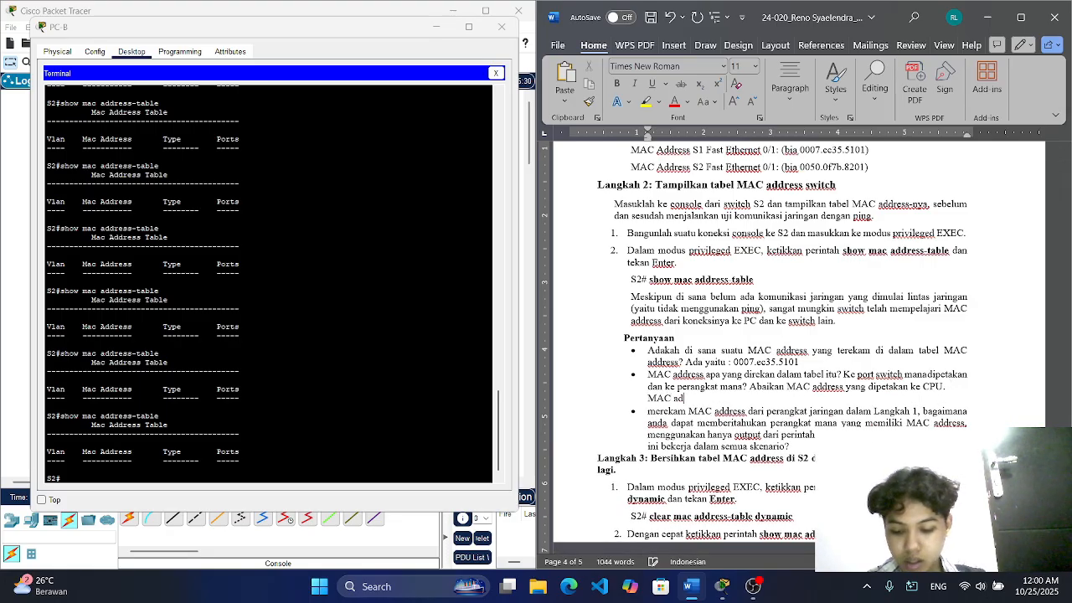
key(BackSpace)
key(BackSpace)
key(BackSpace)
key(BackSpace)
text(A)
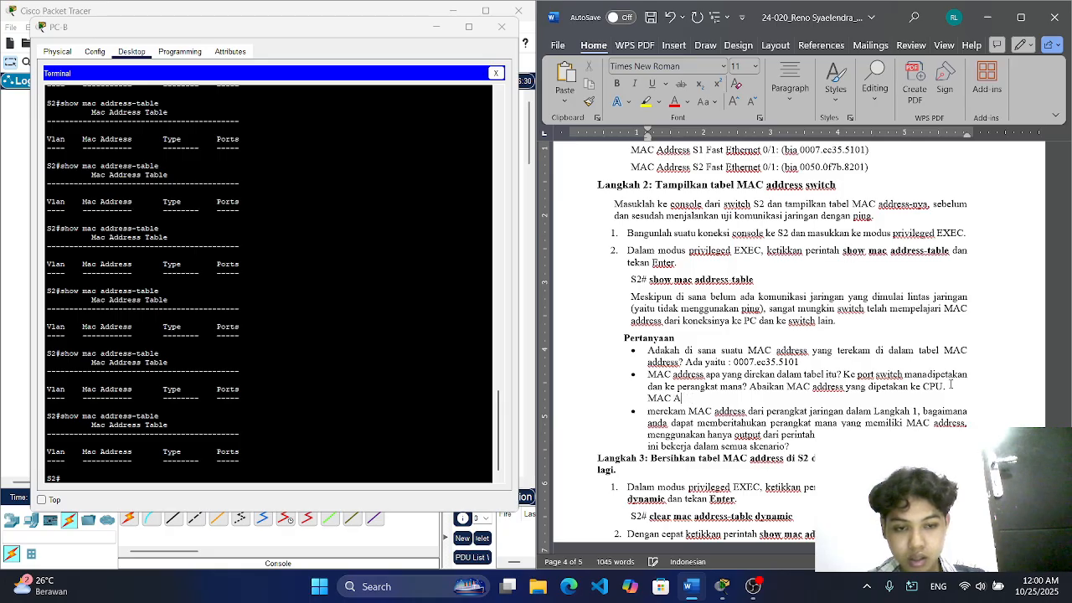
text(ddress)
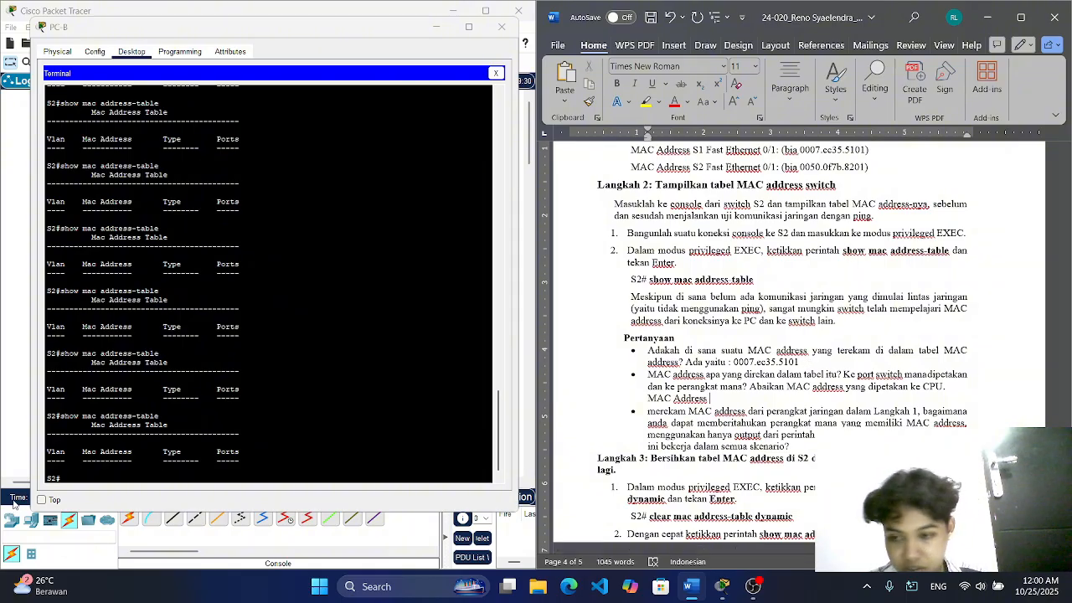
Step: Reopen PC-B's terminal with the default port configuration and display S2's MAC address table
click(74, 478)
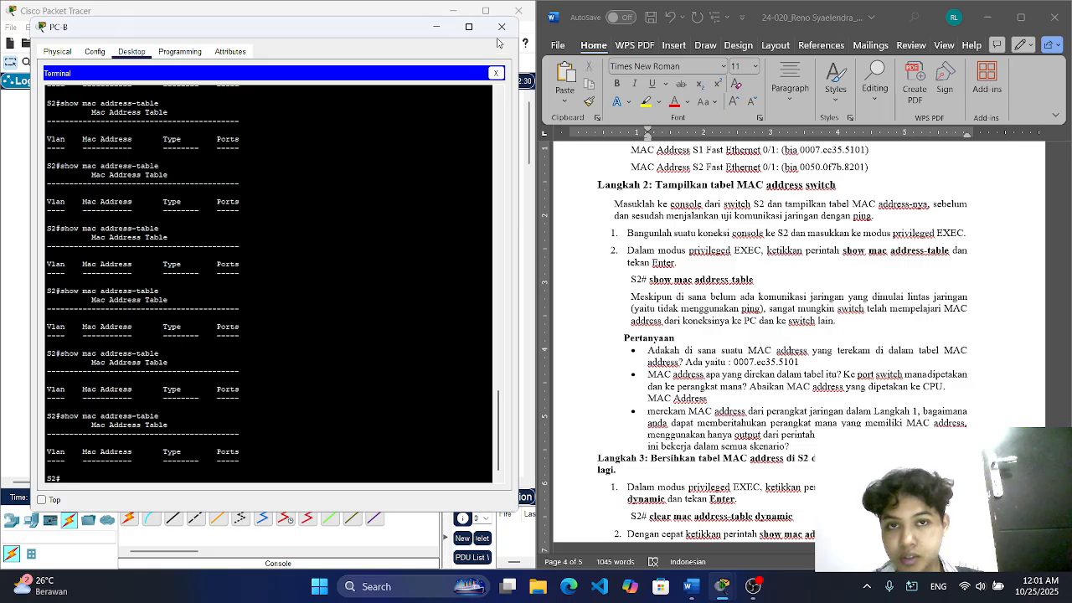
click(501, 32)
click(387, 338)
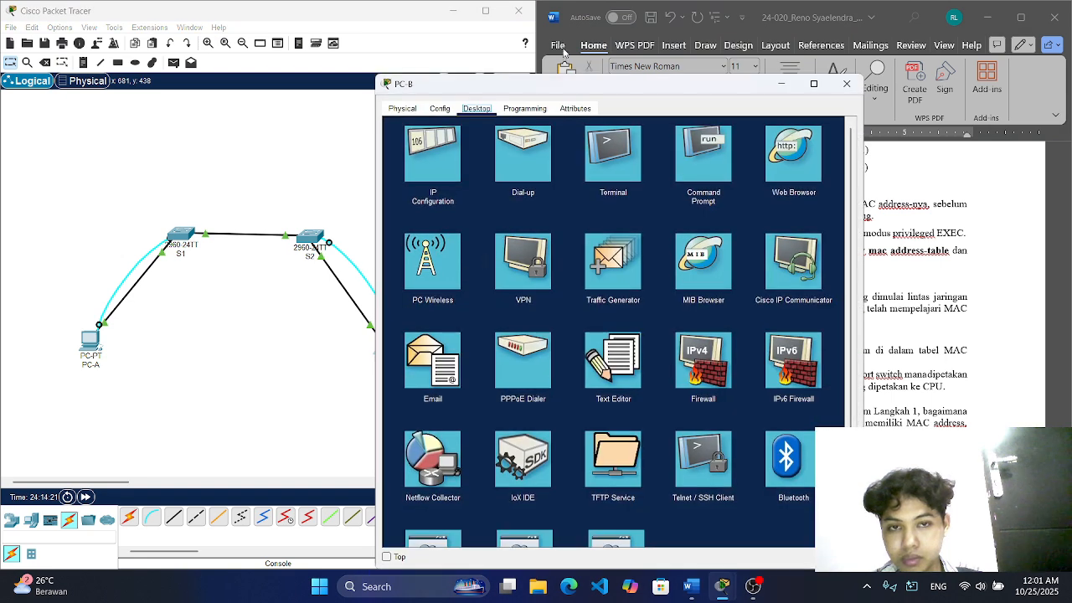
drag(553, 85, 236, 36)
click(295, 104)
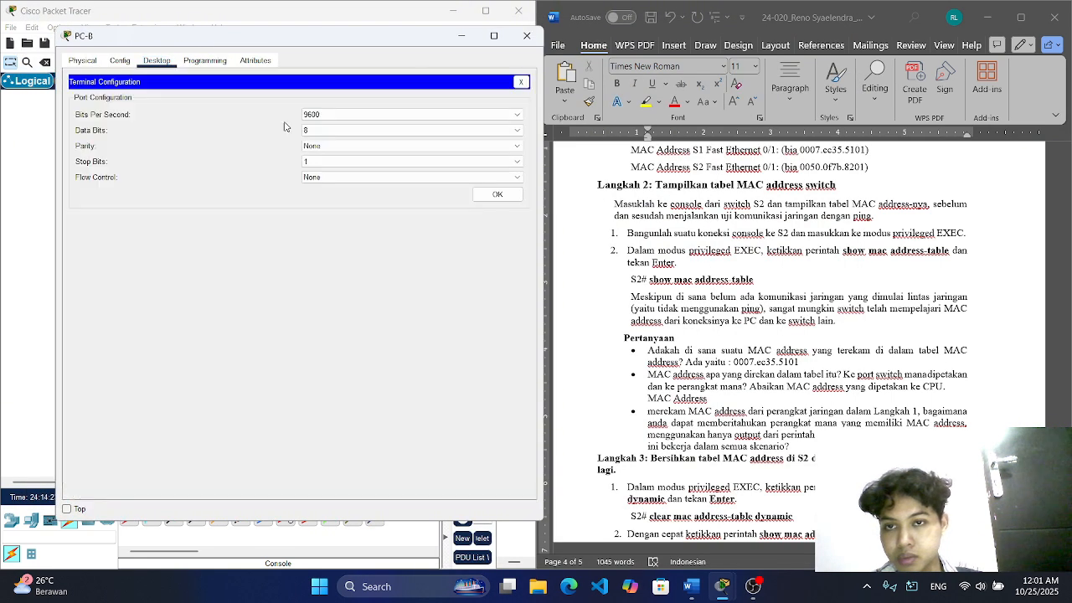
click(496, 194)
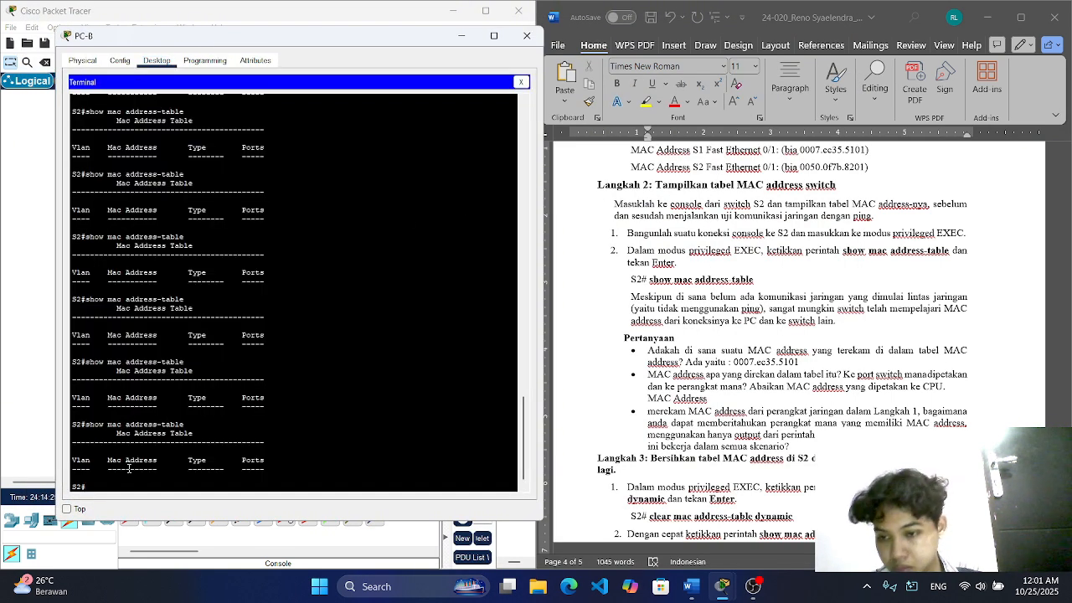
key(Up)
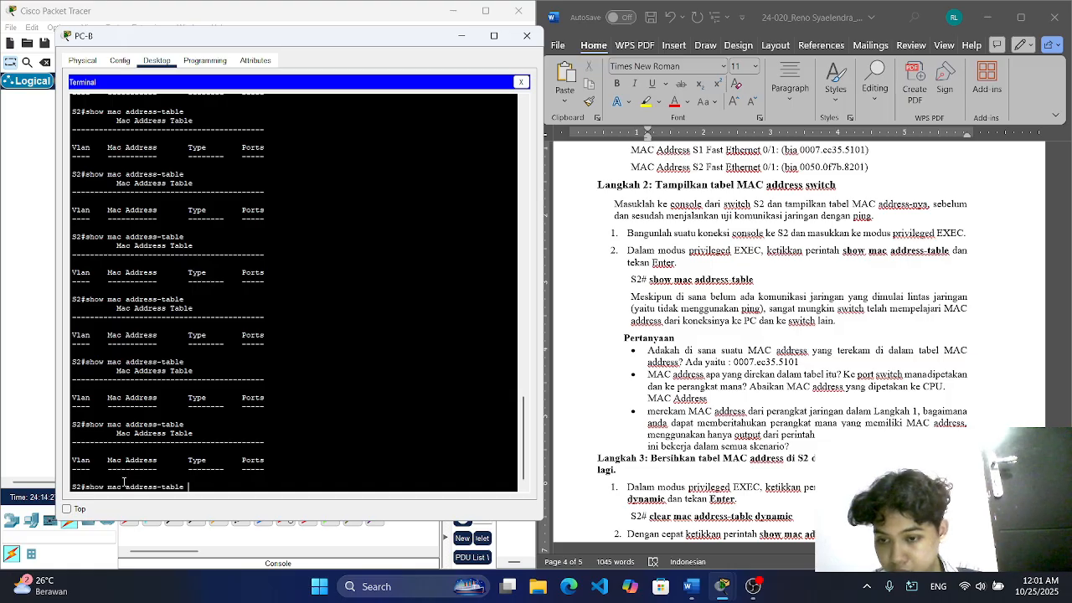
key(Return)
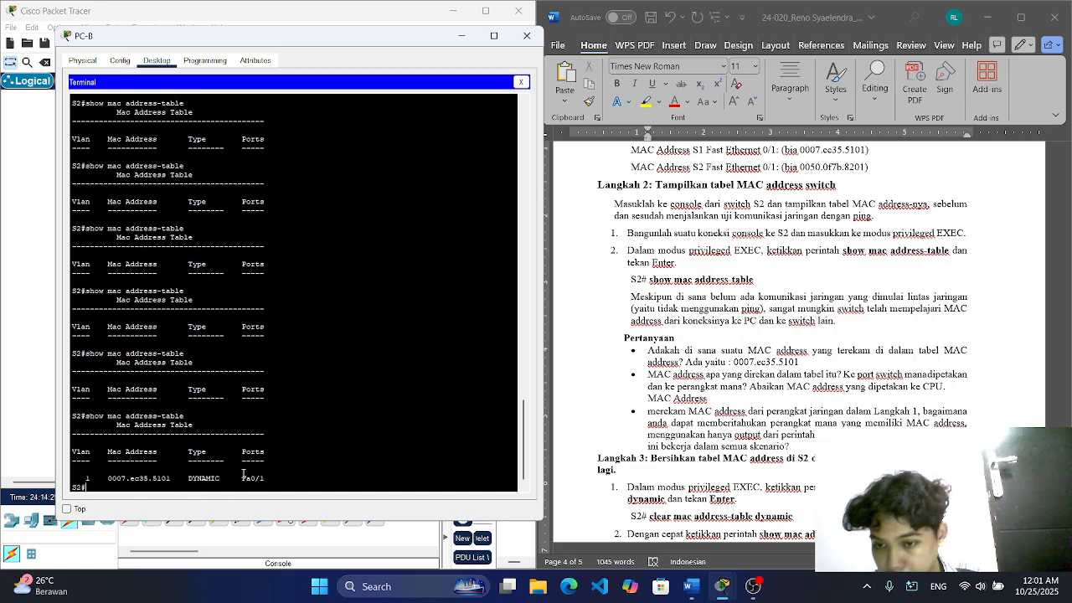
Step: Continue the second answer in Word with the copied address 0007.ec35.5101 and "berasal dari swicth 1 dan diterima oleh switch"
click(734, 398)
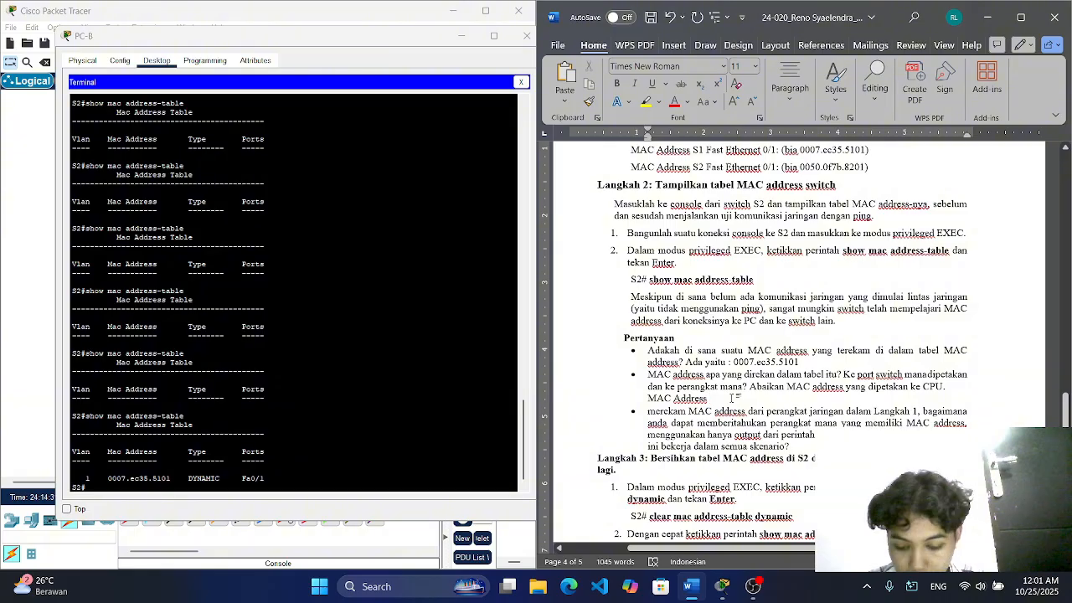
text(0007.ec35.5101)
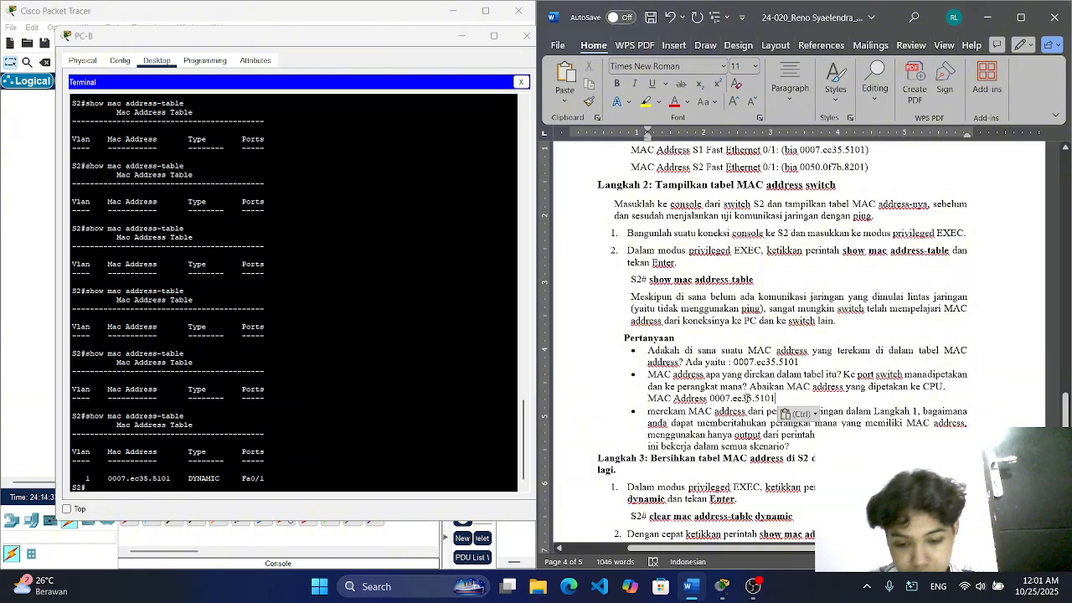
text(bersasal da)
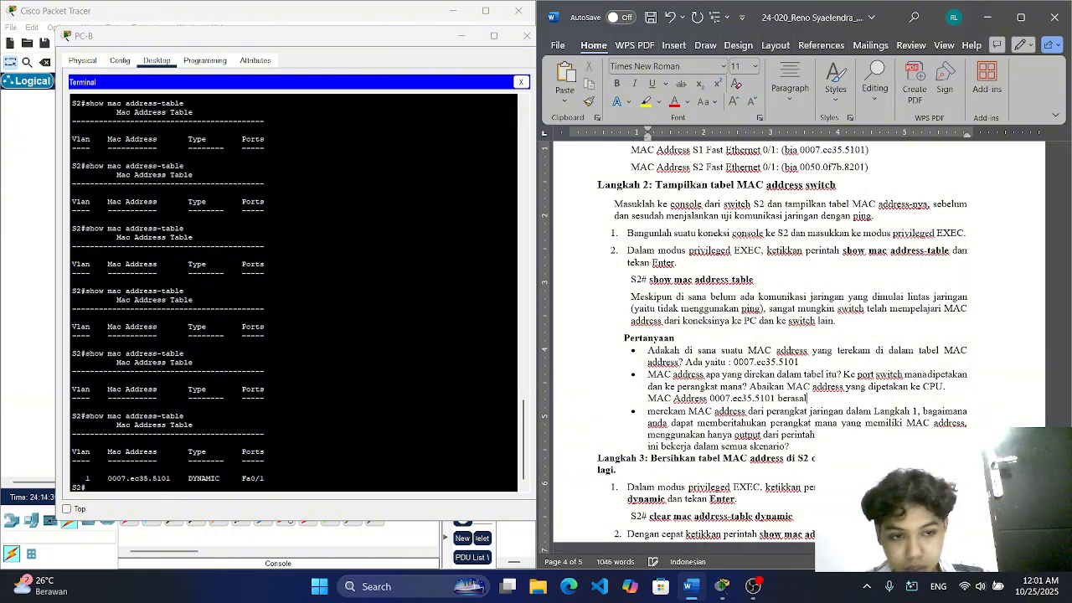
text(ri sw)
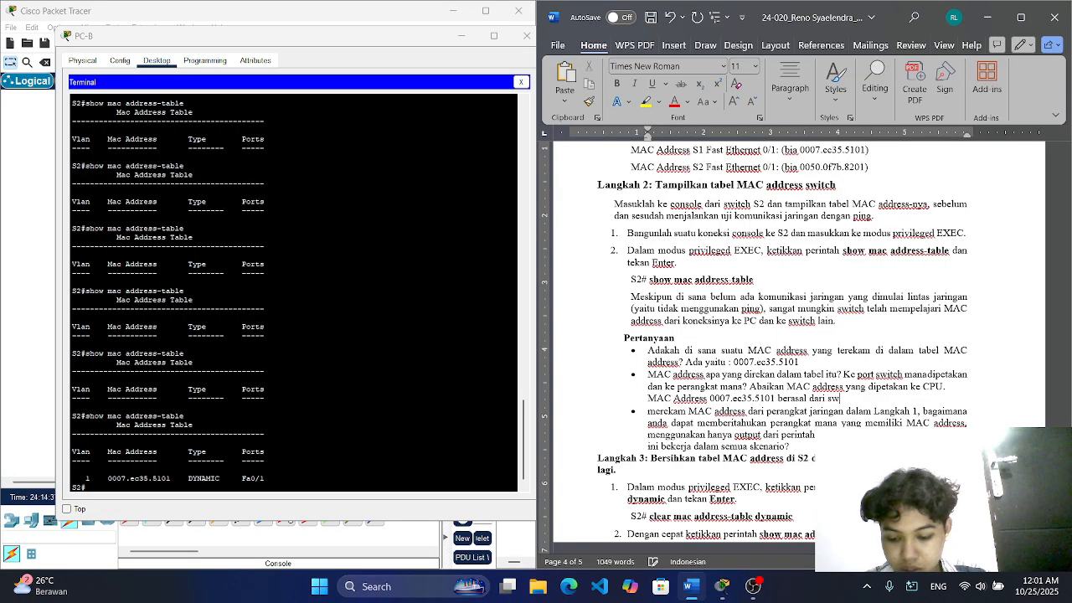
text(icth )
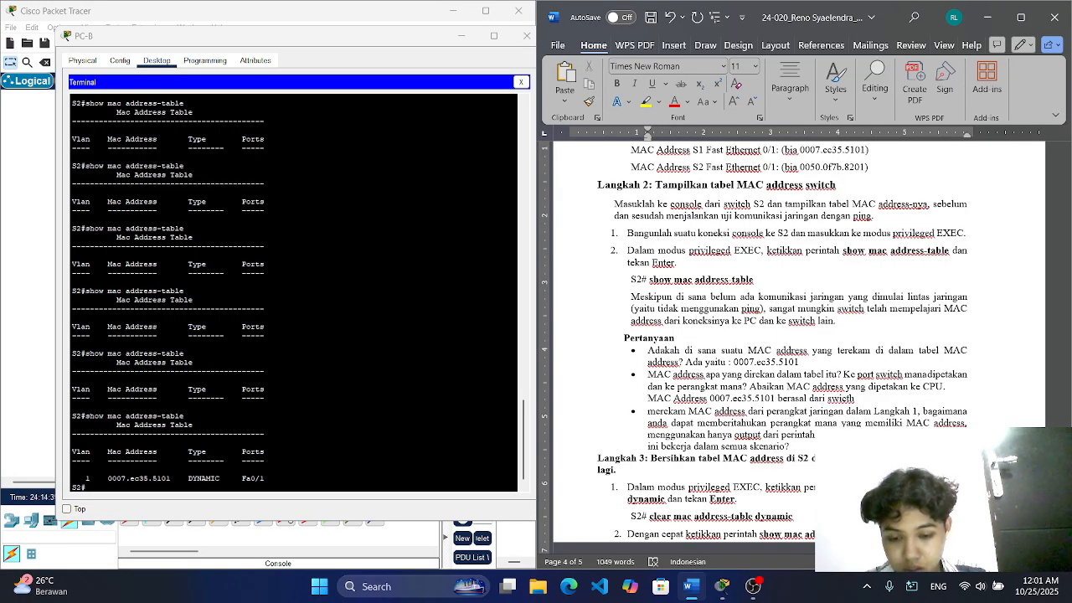
text(1 dan )
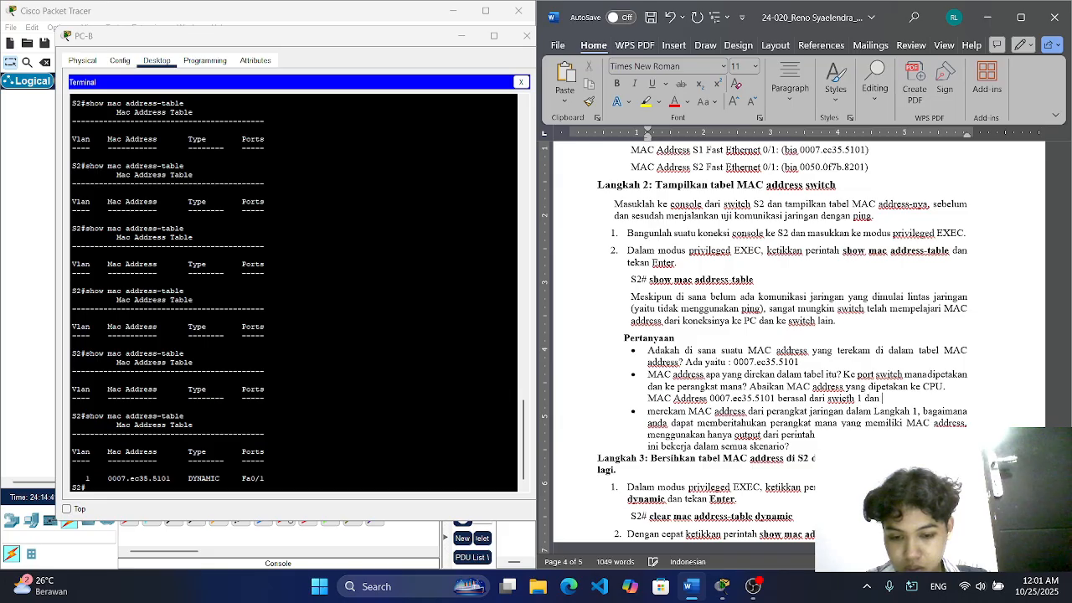
text(diterima)
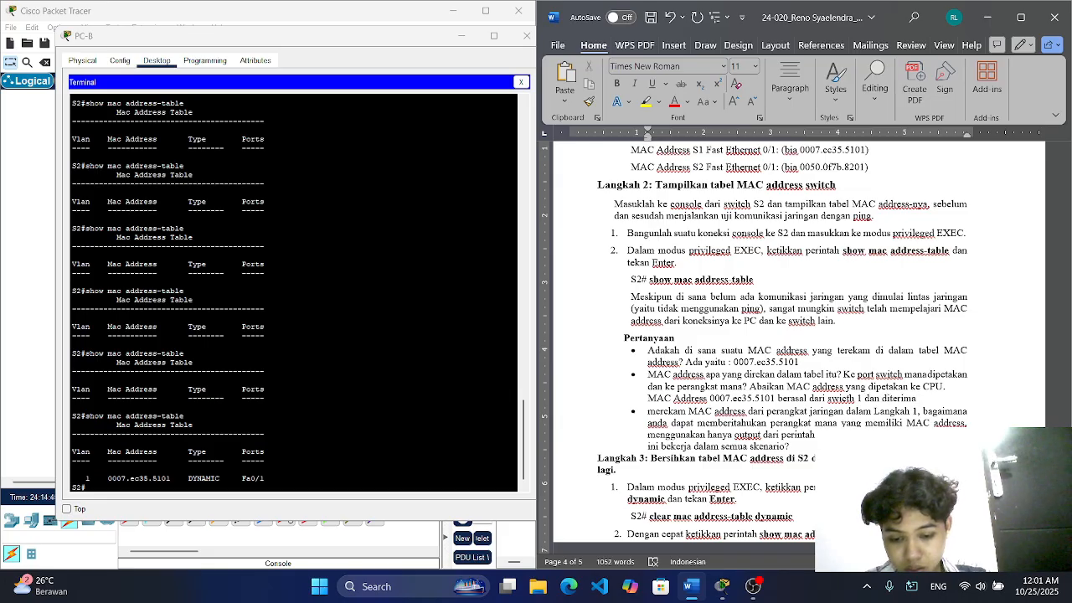
text( oleh s)
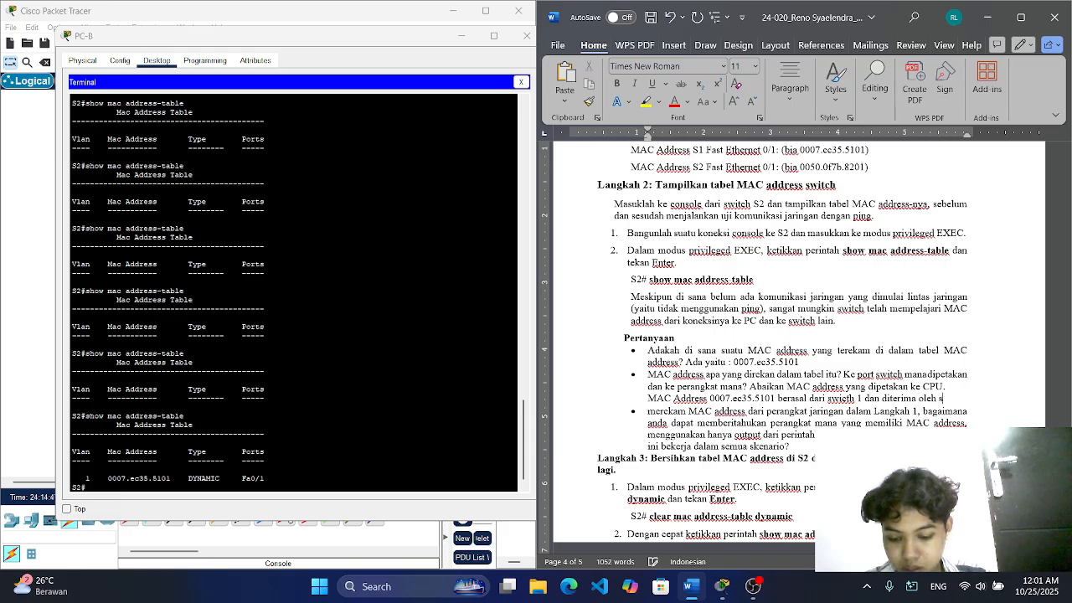
text(witc)
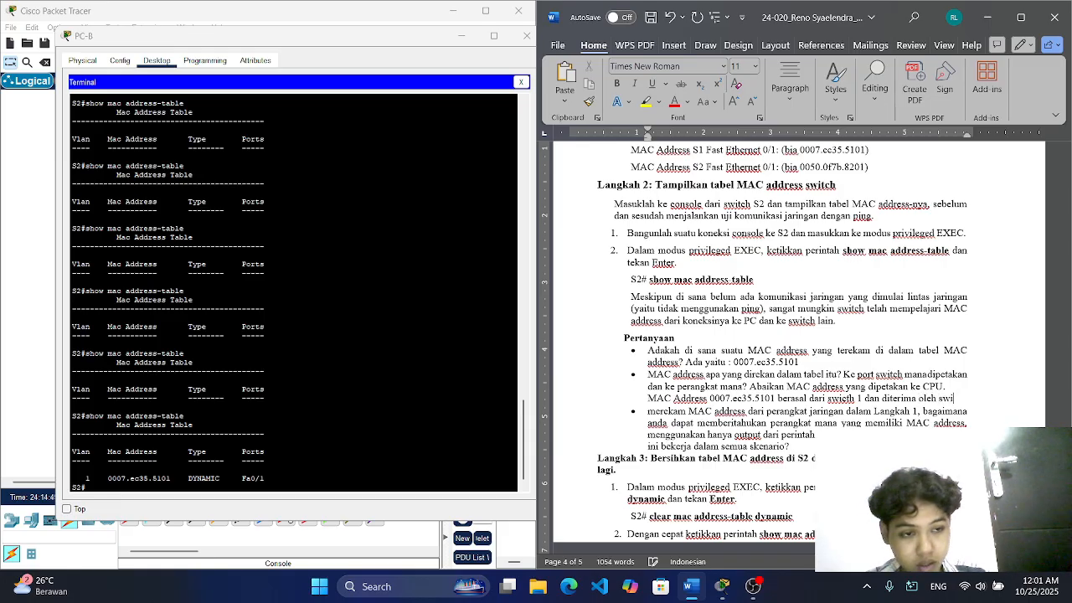
text(h)
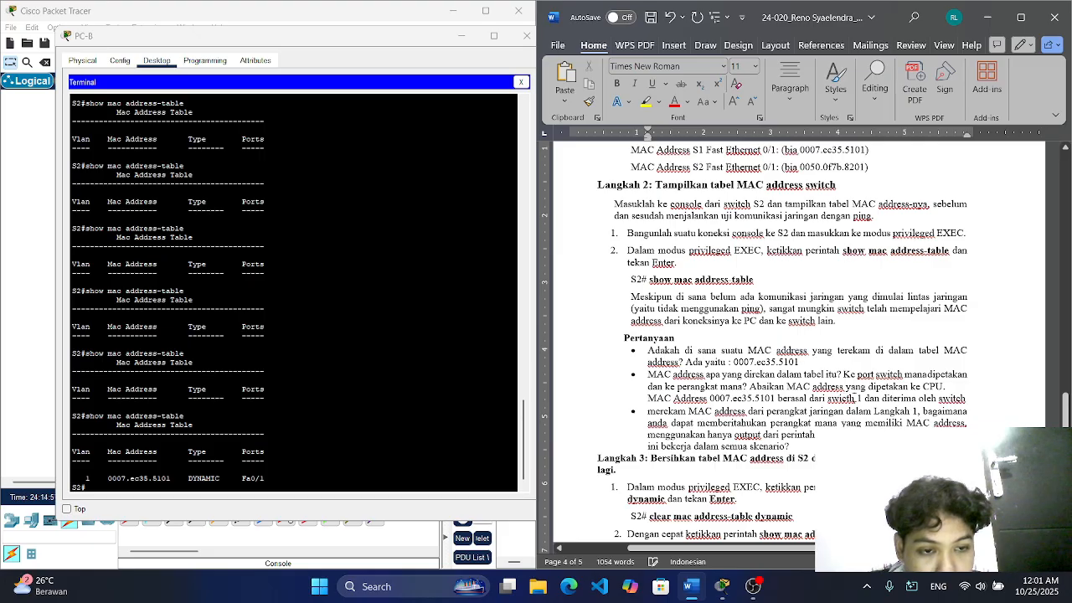
Step: Correct the misspelled "swicth" before "1" to "switch" in the second answer
key(BackSpace)
key(BackSpace)
key(BackSpace)
text(tch)
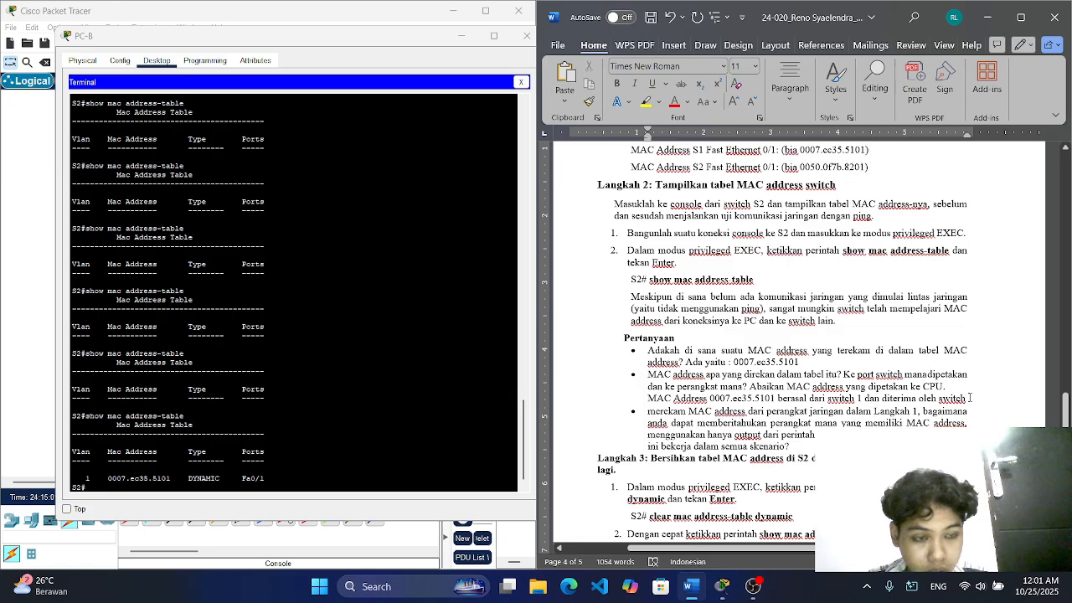
Step: Append "2 melalui port" to the end of the second answer
text(2 mel)
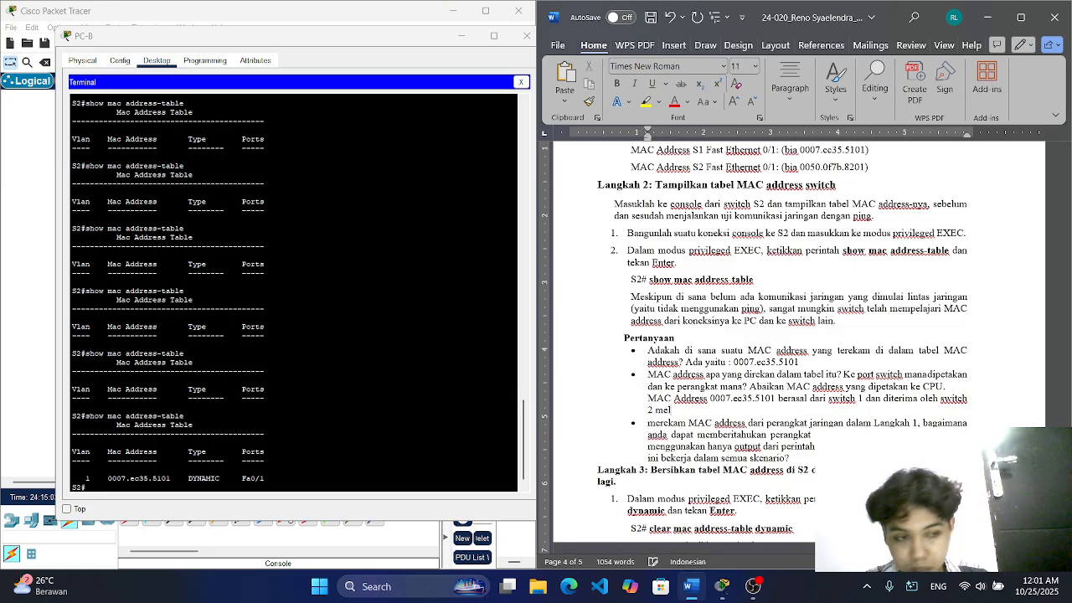
text(alui)
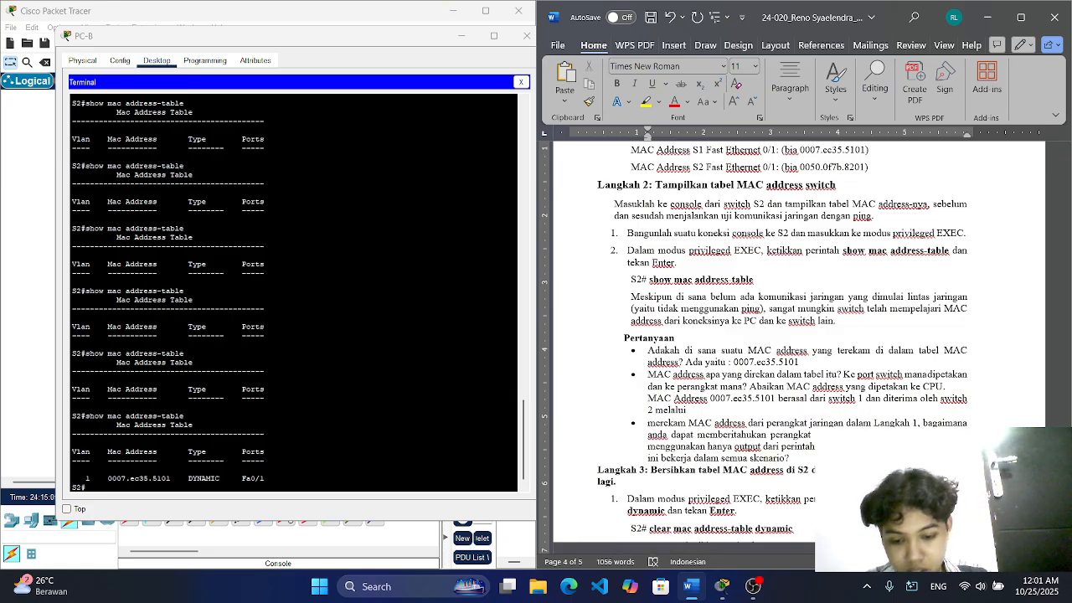
text( posrt)
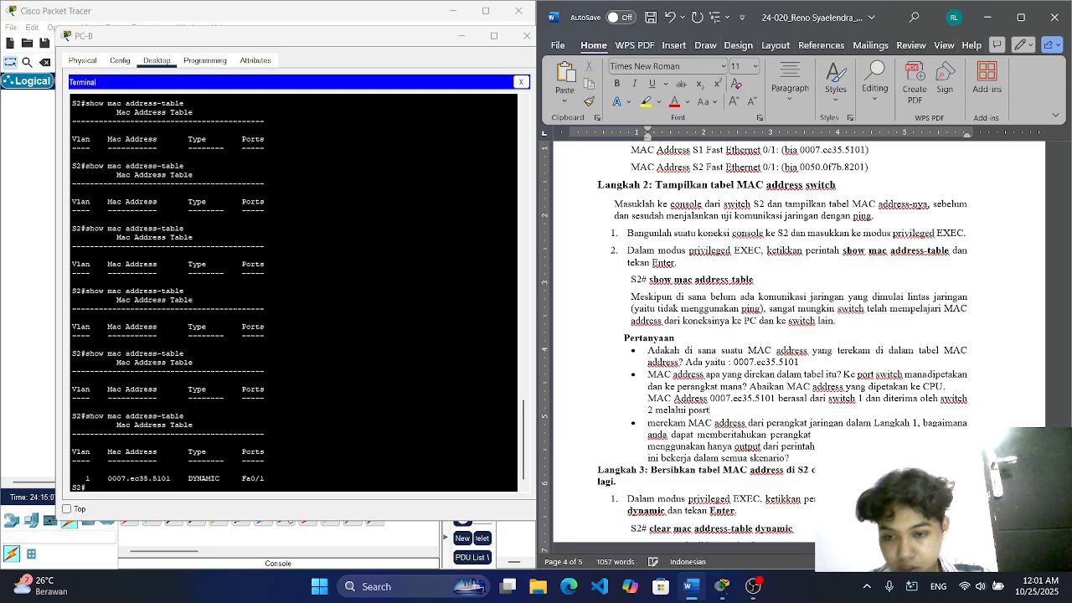
key(BackSpace)
key(BackSpace)
key(BackSpace)
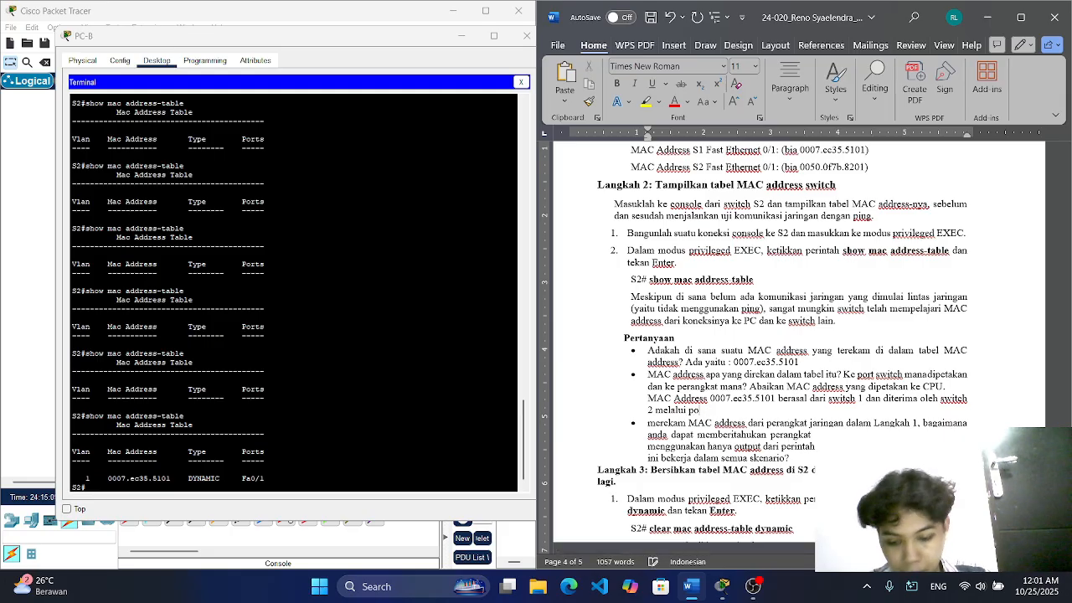
text(rt)
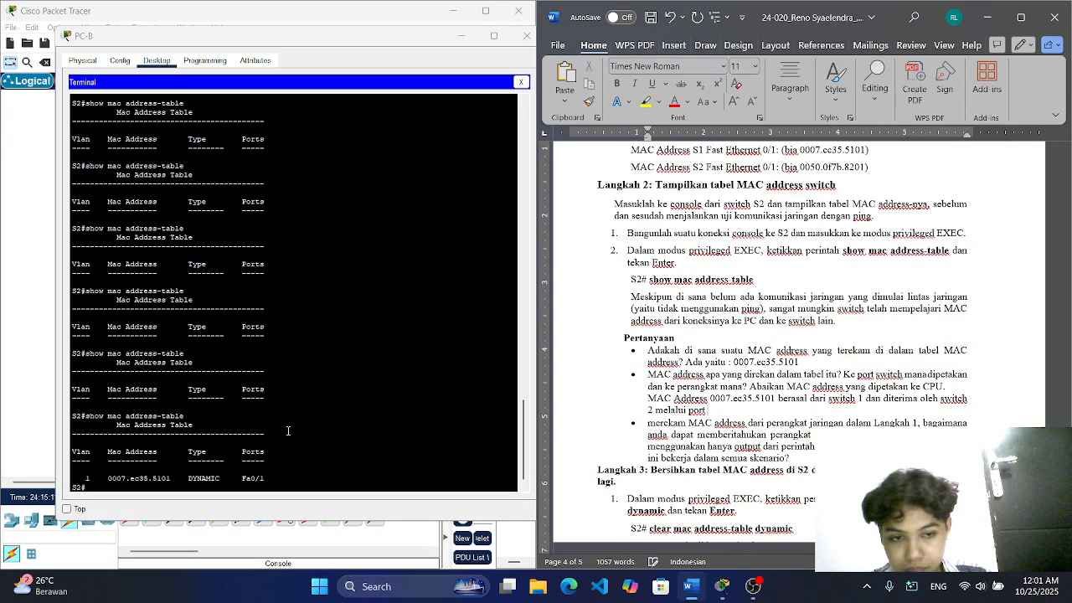
Step: Try copying port Fa0/1 from S2's MAC address table to the end of the second answer in Word, and undo the paste
click(245, 478)
drag(243, 478, 265, 478)
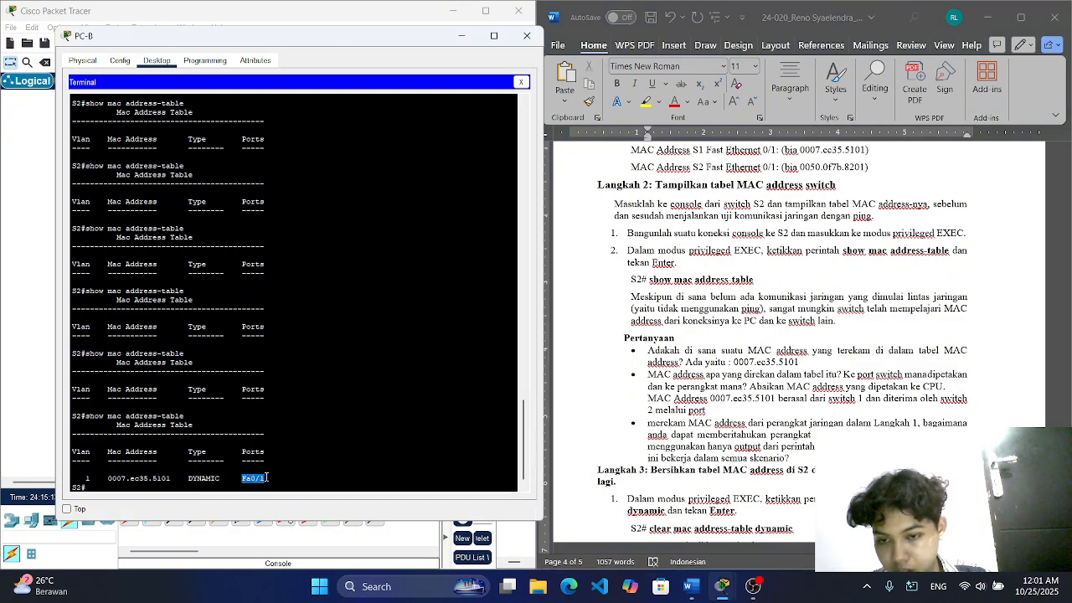
right_click(266, 478)
click(289, 482)
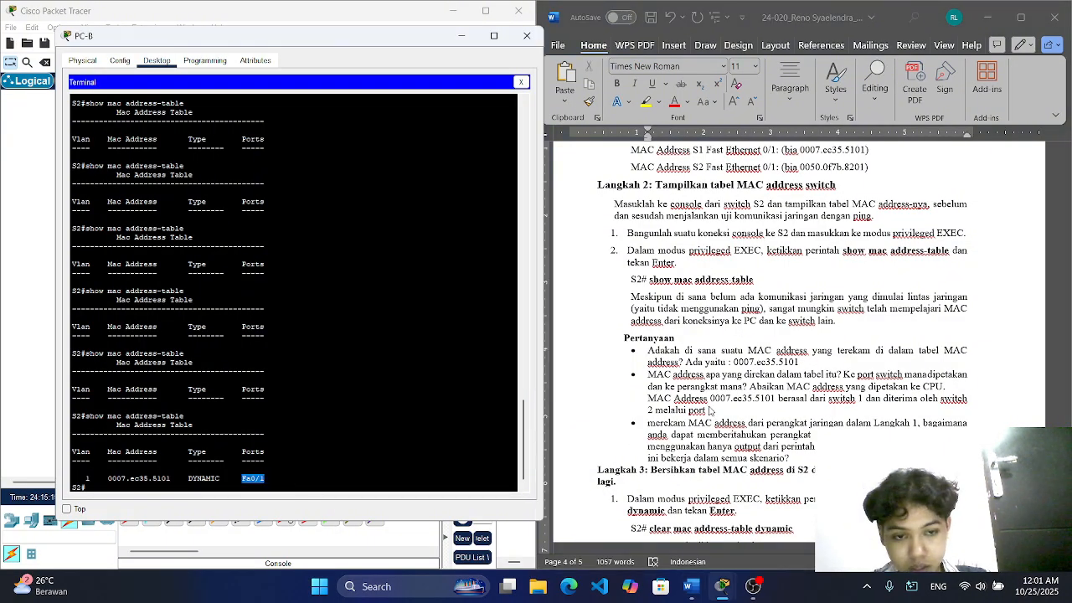
click(708, 409)
text(Fa0/1)
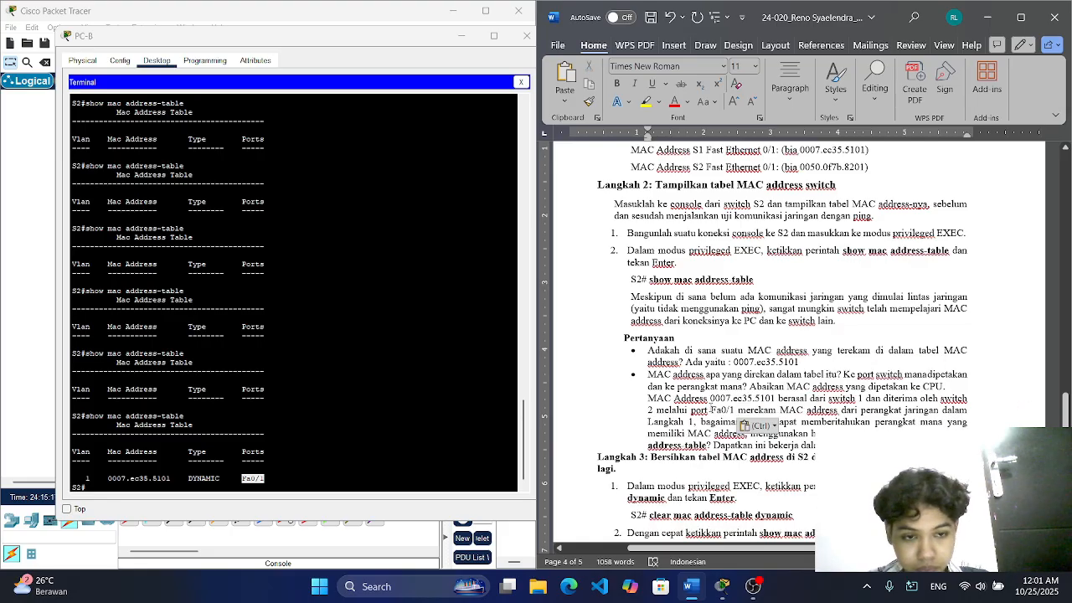
key(ctrl+z)
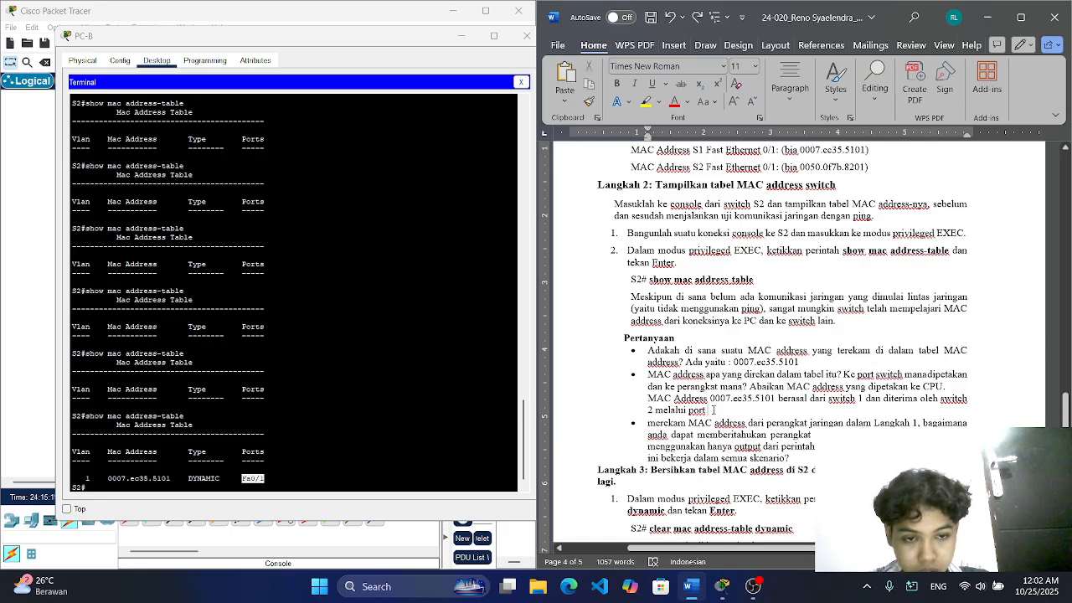
Step: Append "Fa0/1" after "port" at the end of the second answer in Word
right_click(716, 411)
key(alt+Tab)
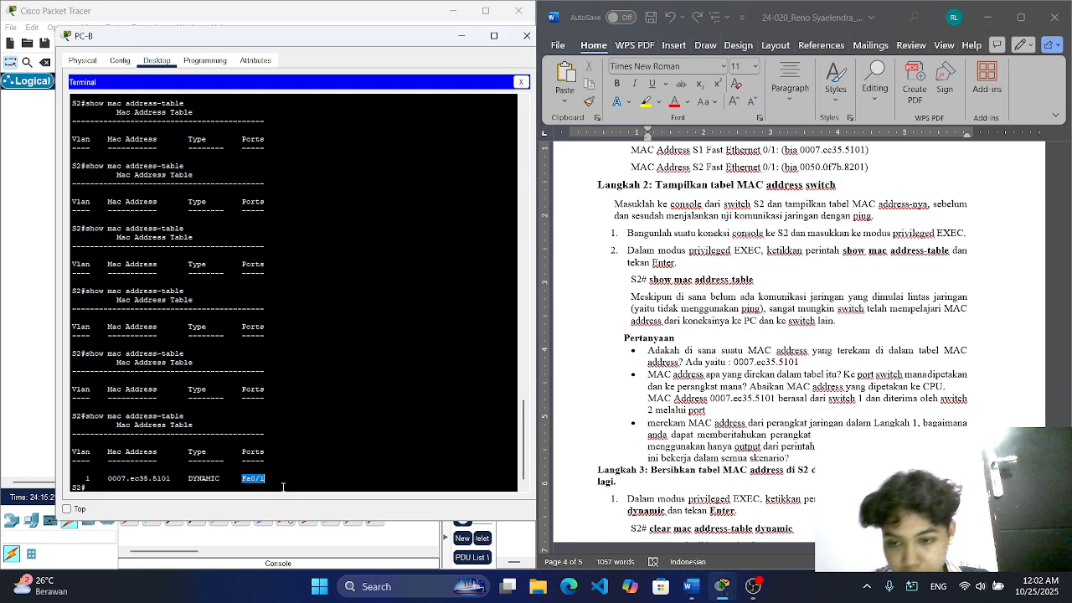
text(Fa)
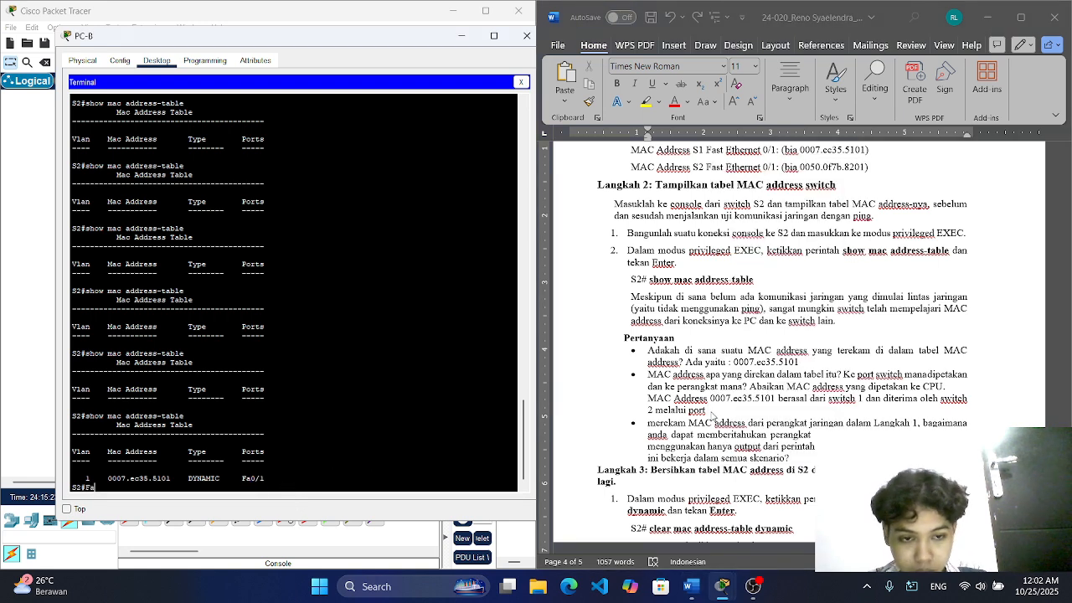
click(711, 410)
text(Fa)
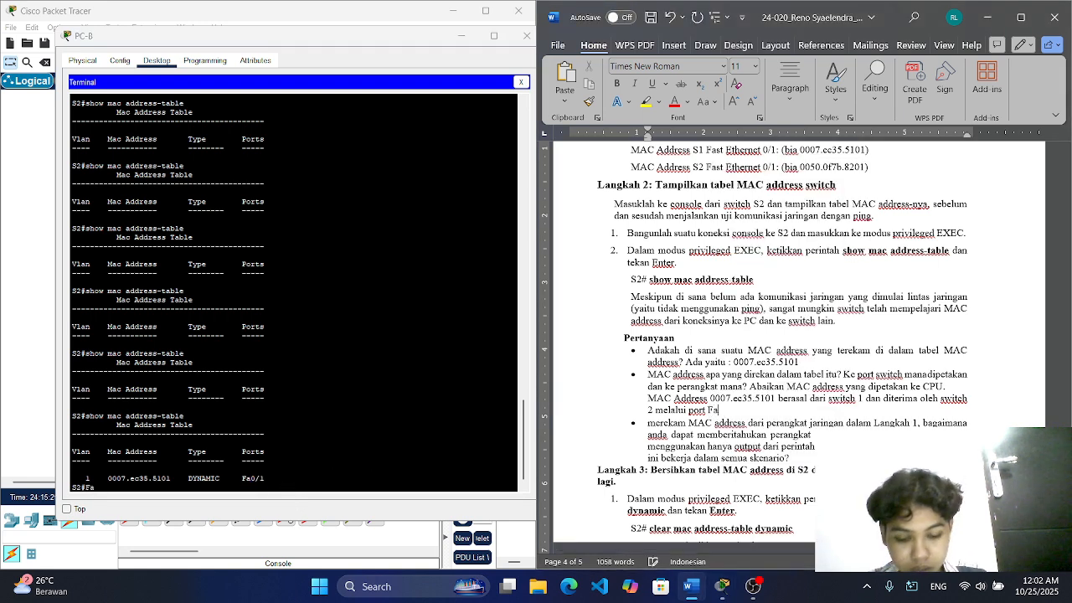
text(0/1)
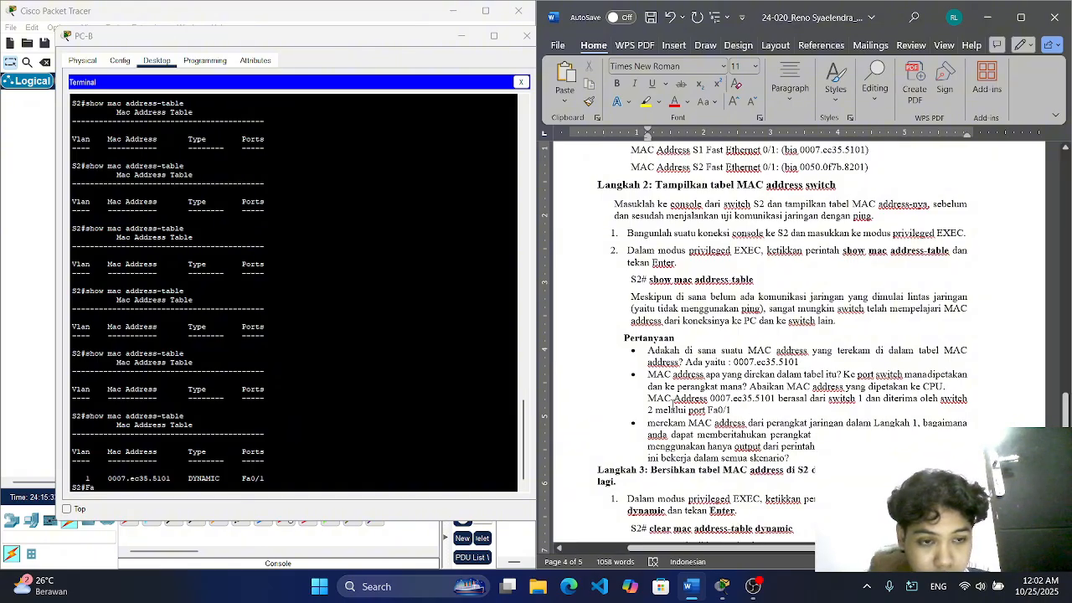
Step: Remove the ending "2 melalui port Fa0/1" from the second answer
scroll(803, 409, down, 2)
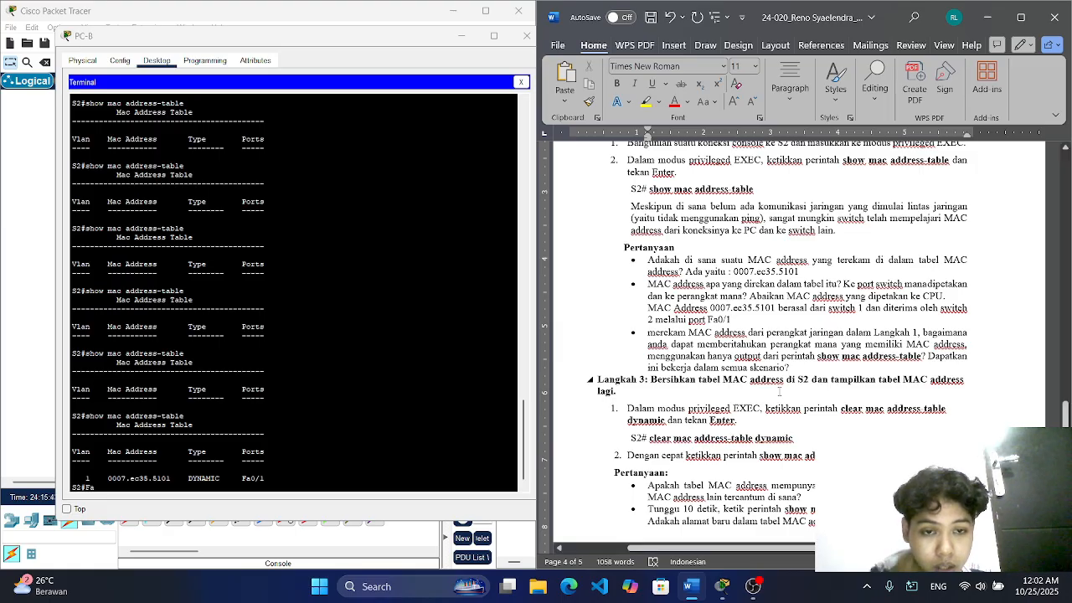
key(BackSpace)
key(BackSpace)
key(BackSpace)
key(BackSpace)
key(BackSpace)
key(BackSpace)
key(BackSpace)
key(BackSpace)
text(srt)
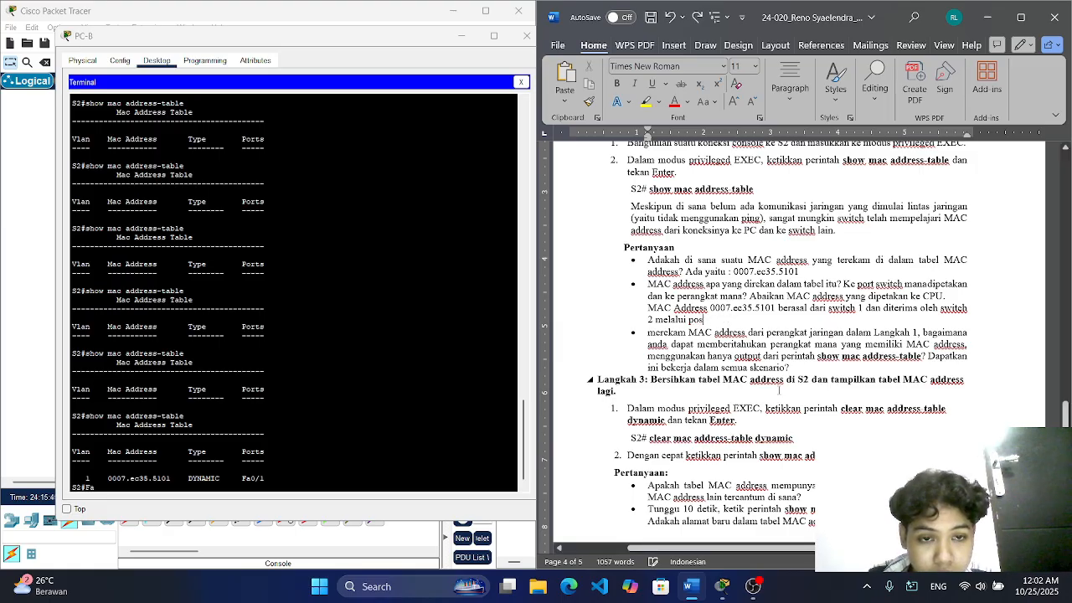
key(ctrl+BackSpace)
key(ctrl+BackSpace)
key(ctrl+BackSpace)
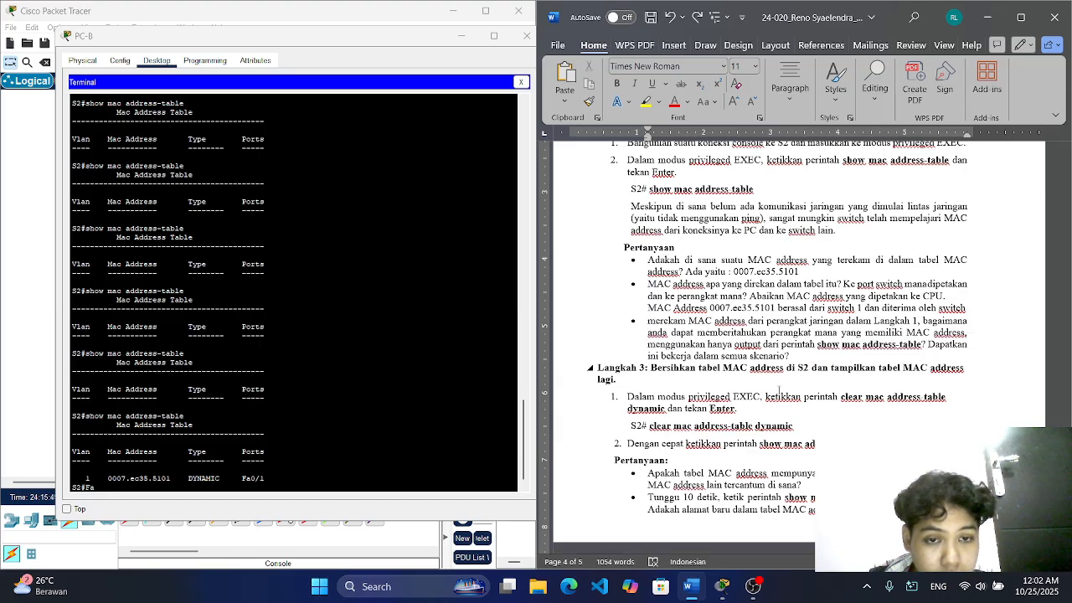
Step: Restore the removed ending "2 melalui port Fa0/1" of the second answer and finish the sentence with a period
click(698, 19)
click(697, 18)
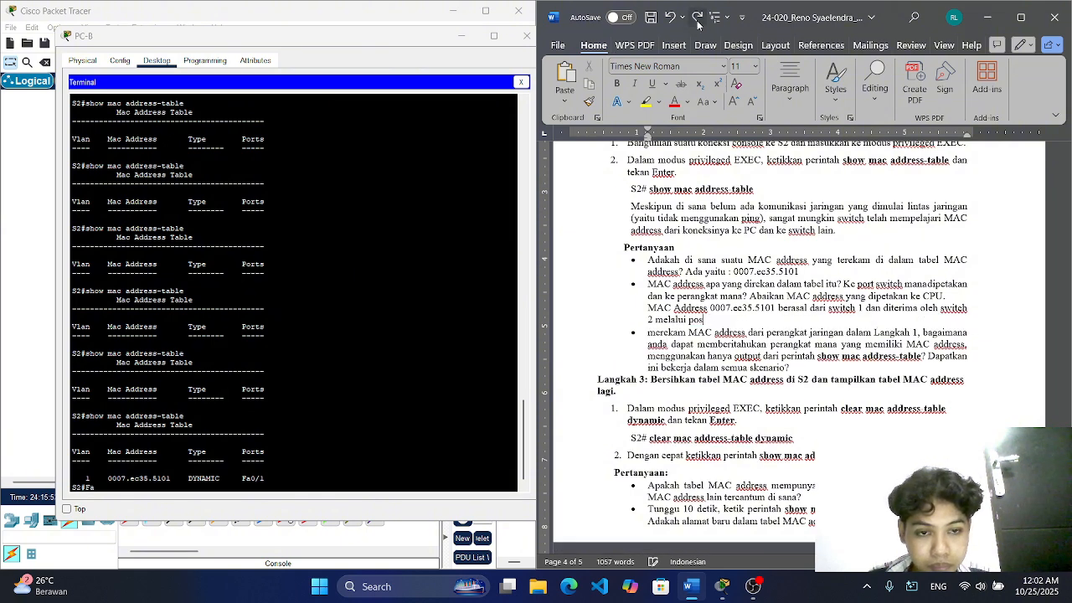
click(698, 19)
click(698, 19)
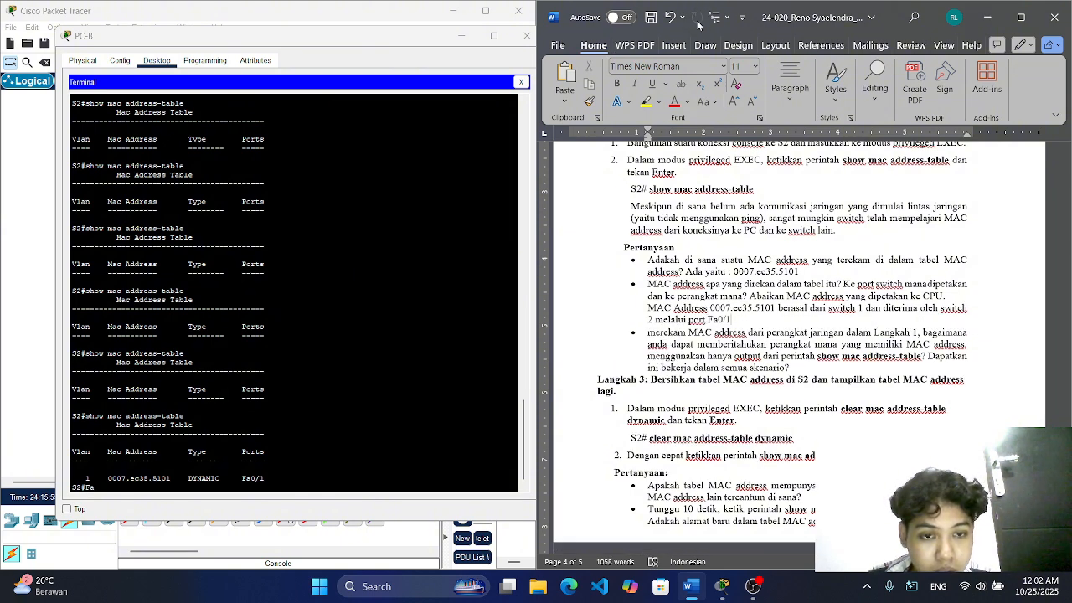
text(.)
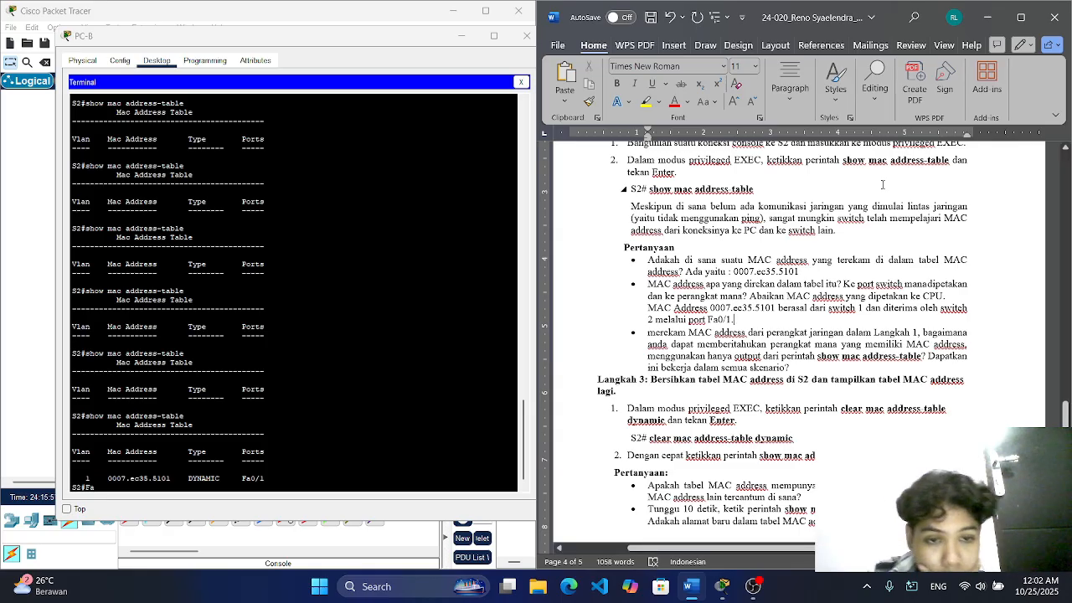
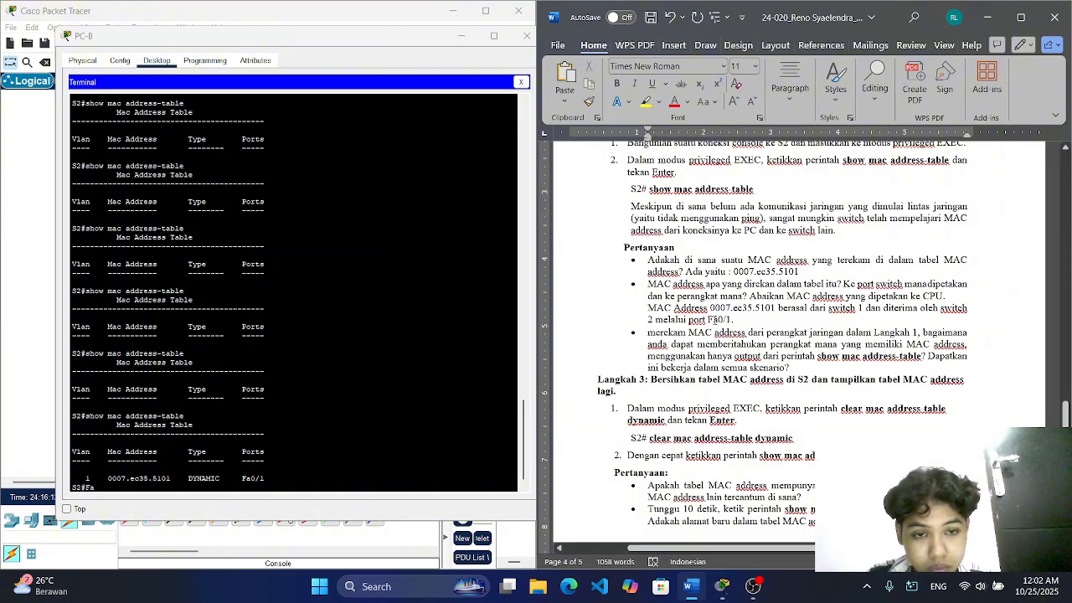
Step: Insert the missing opening words "Jika anda sebelumnya tidak" before "merekam" in the third question of the Word document
click(647, 332)
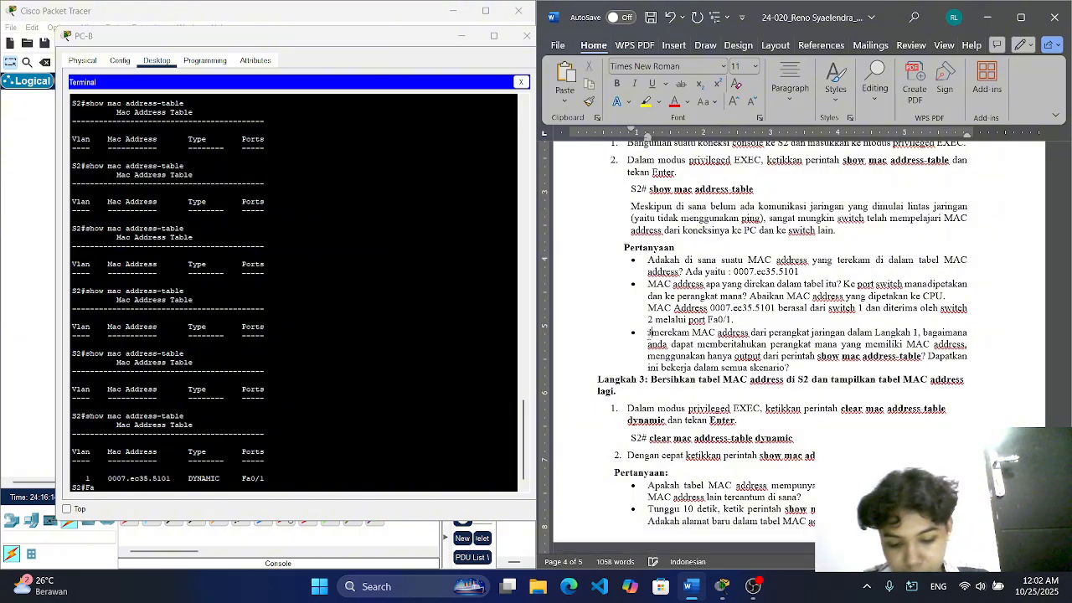
text(Jiak)
key(BackSpace)
key(BackSpace)
text(ka an)
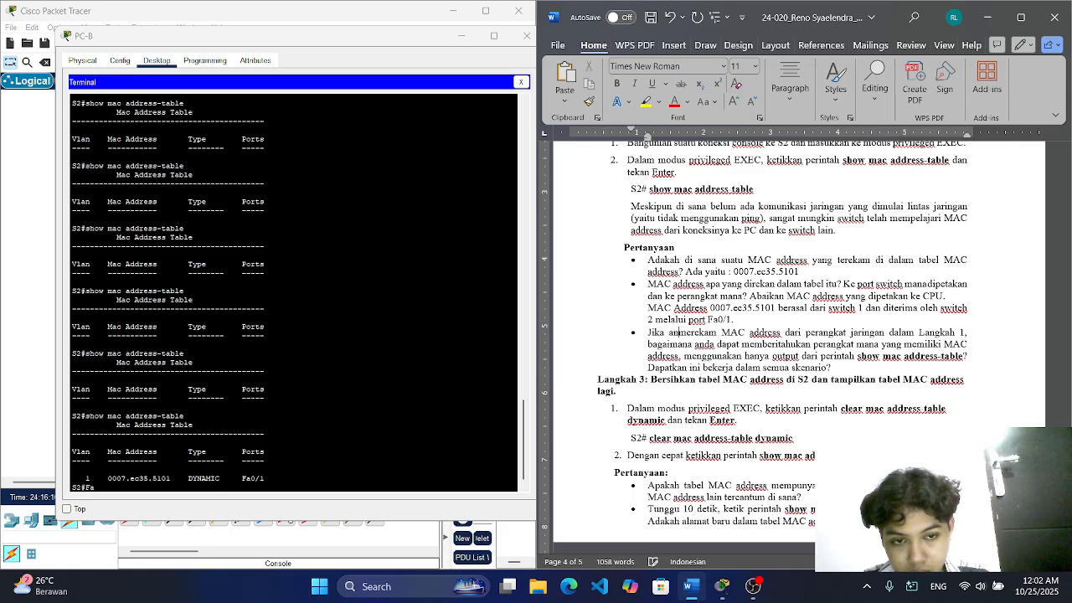
text(da sebelum)
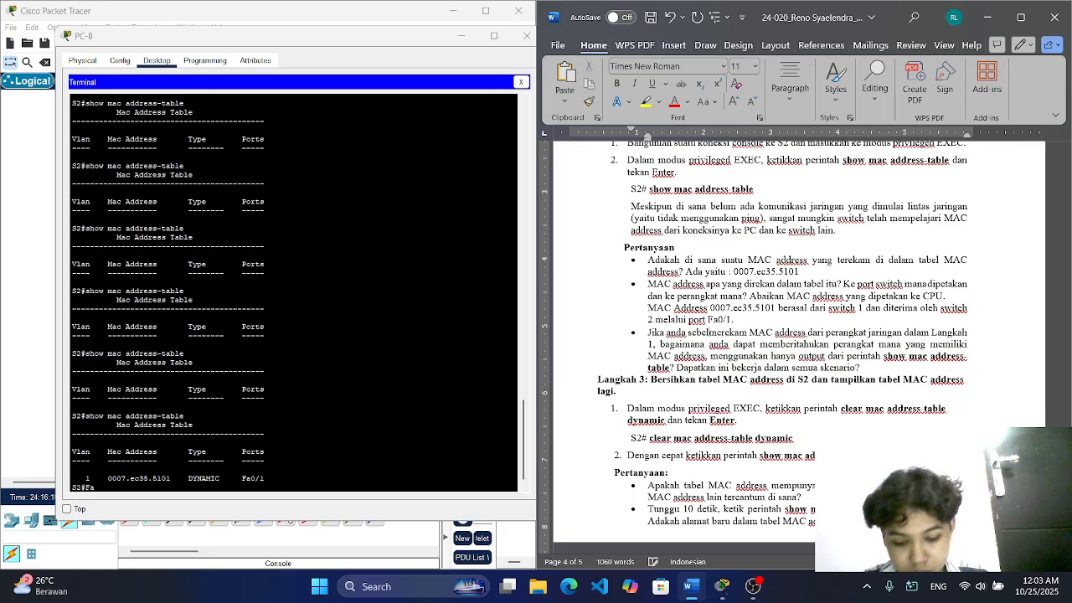
text(nya tidak mere)
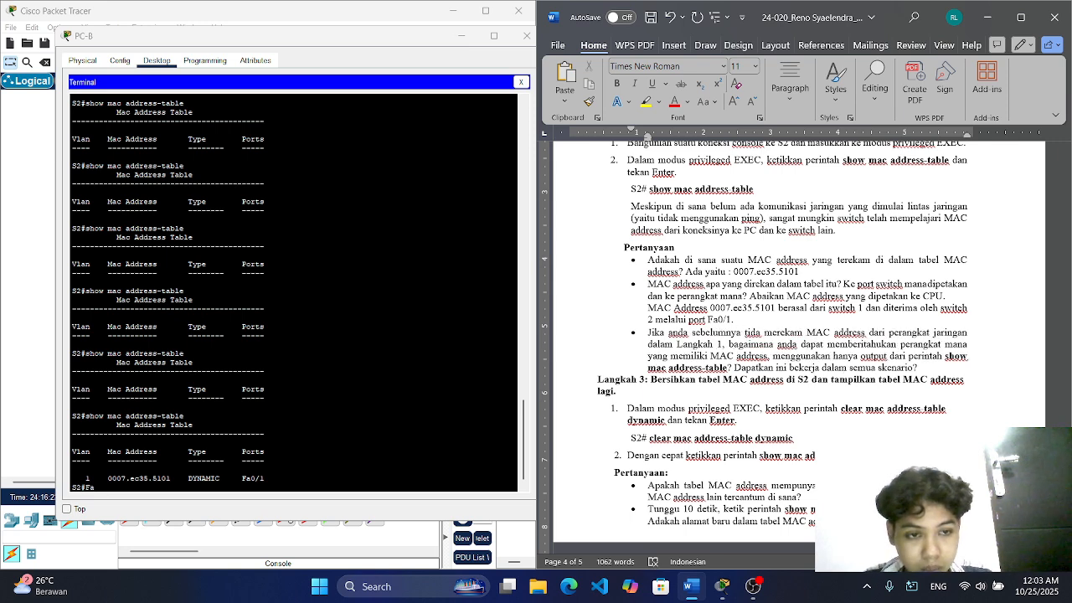
text(k)
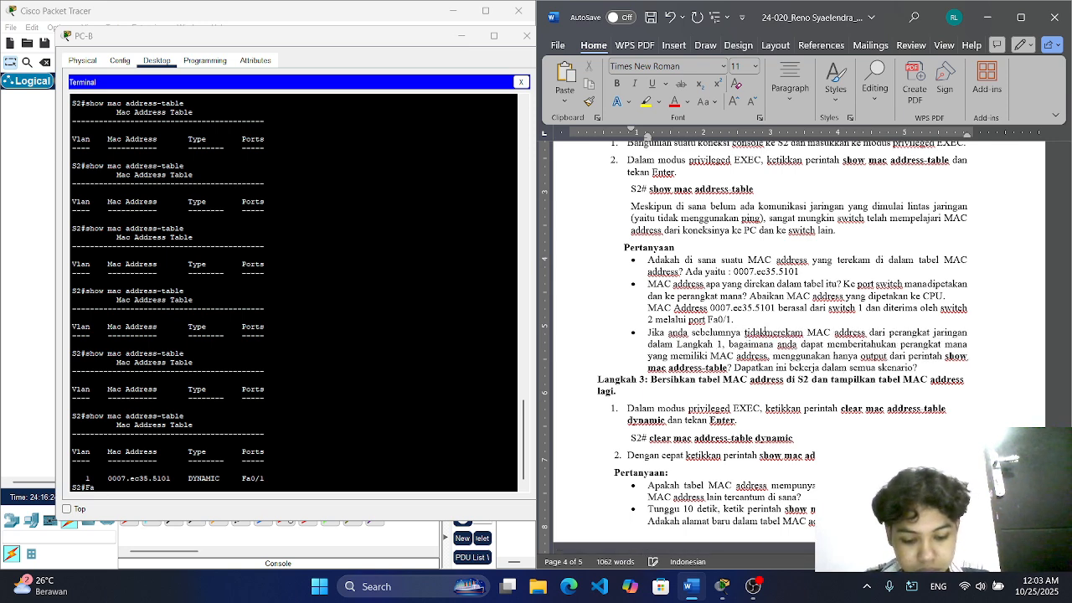
Step: Start the answer after the third question with "Bisa yaitu mengidentifikasikan perangkat dengan"
click(933, 372)
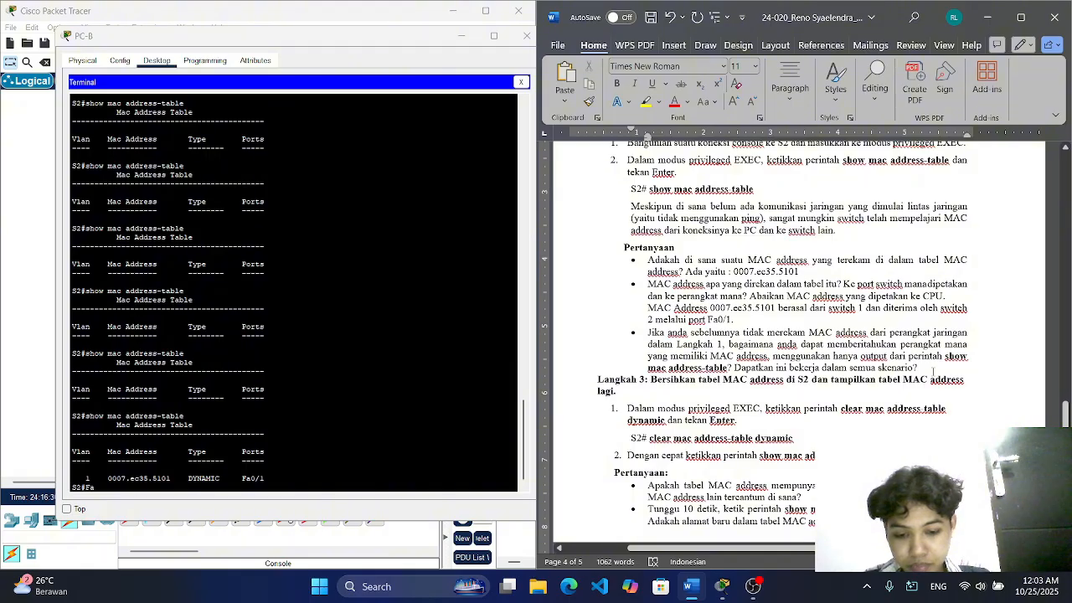
text(Bisa)
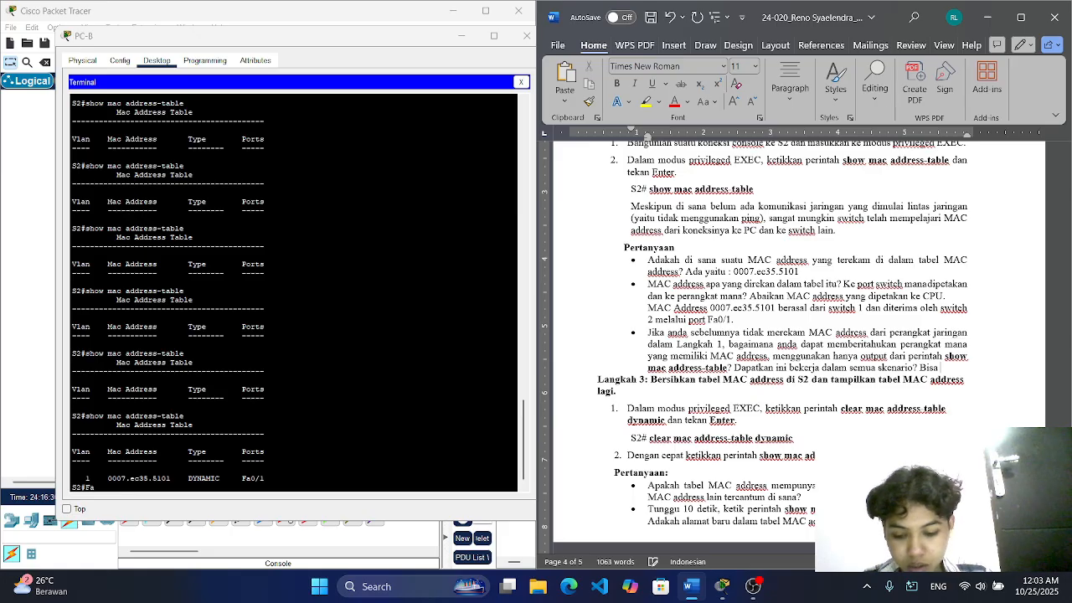
text( yaitu mengi)
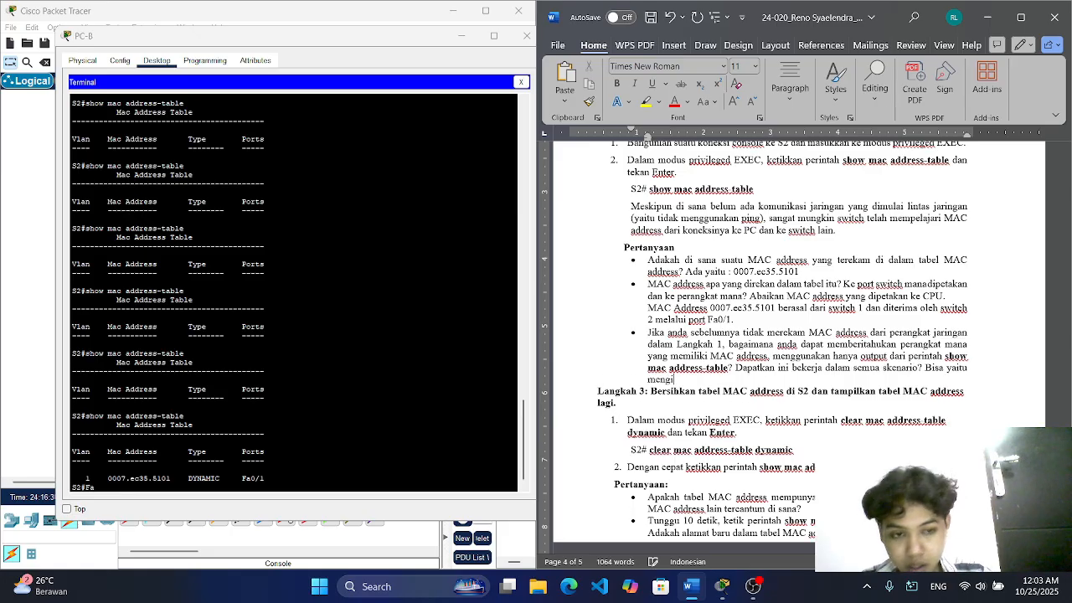
text(dentifikasikan)
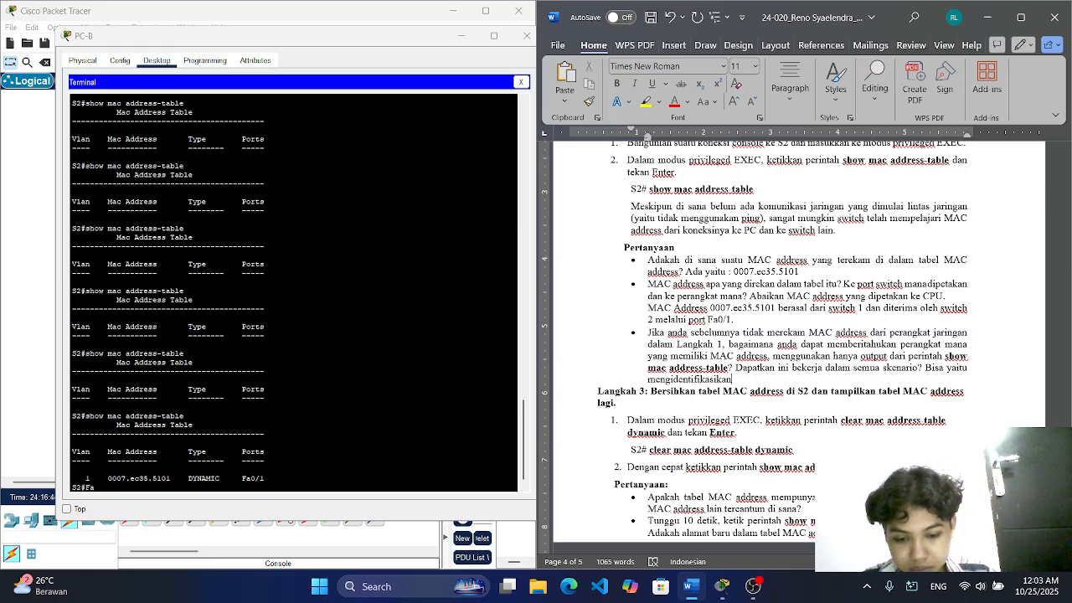
text( perangka)
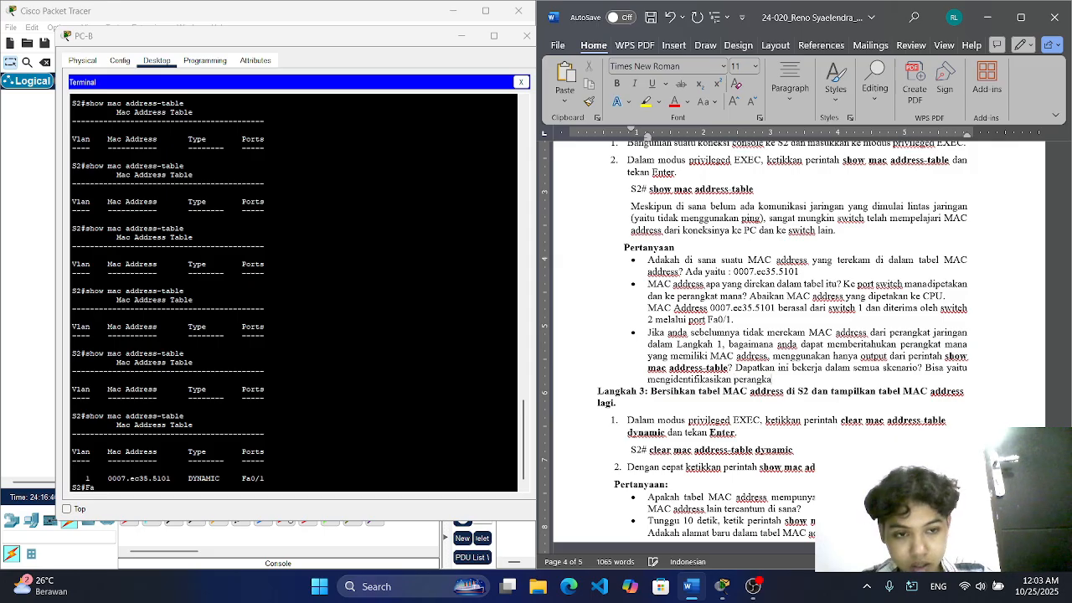
text(t dengan )
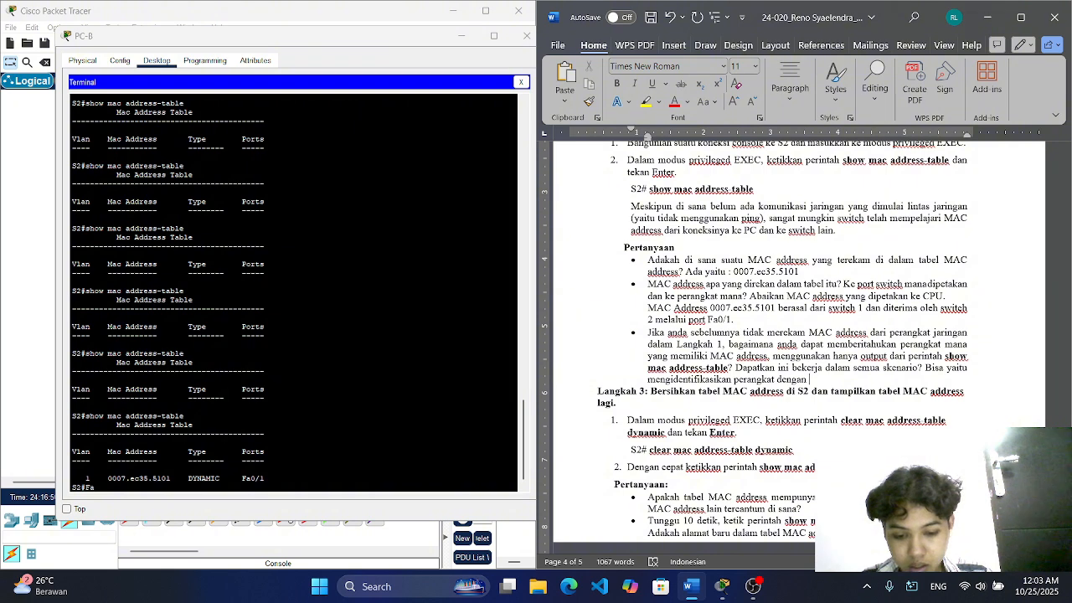
text(mencocokan po)
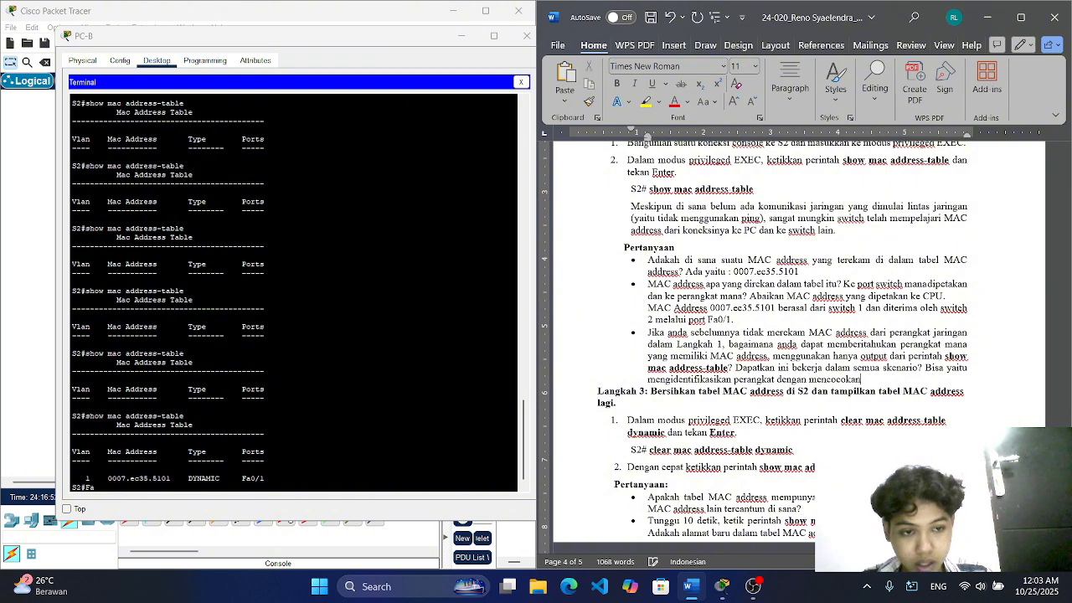
text(rt)
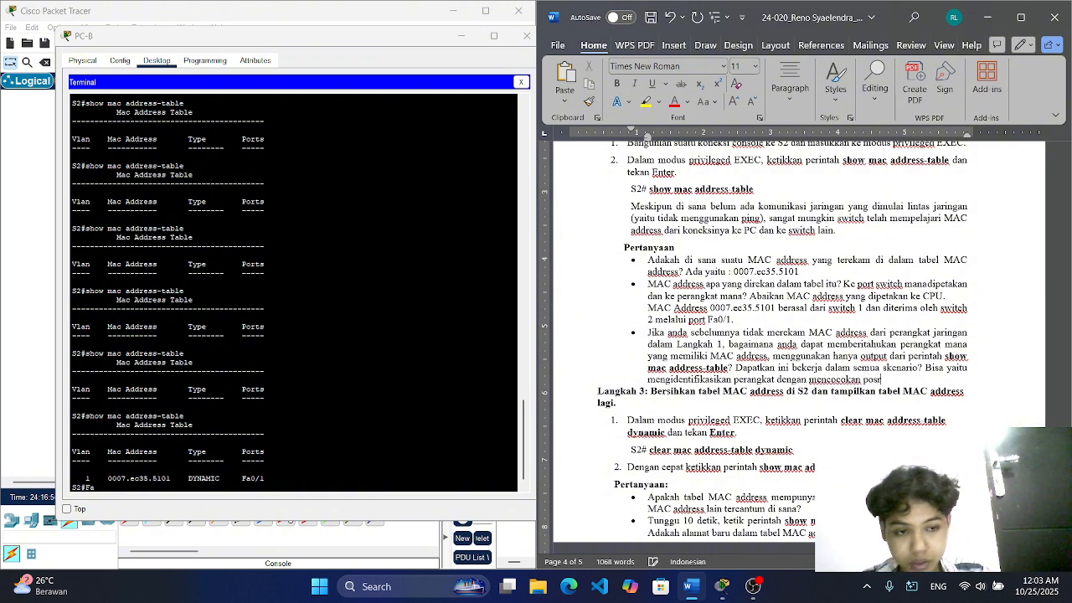
text( swicyth)
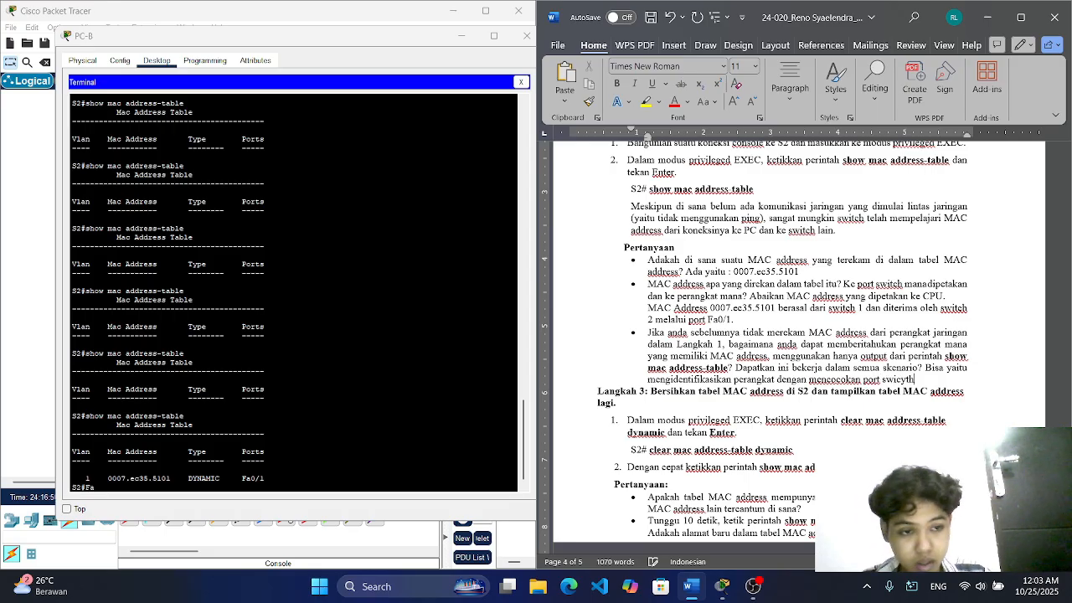
Step: Continue the third answer with "mencocokan port switch dan topologi jaringan"
key(BackSpace)
key(BackSpace)
key(BackSpace)
key(BackSpace)
text(tch)
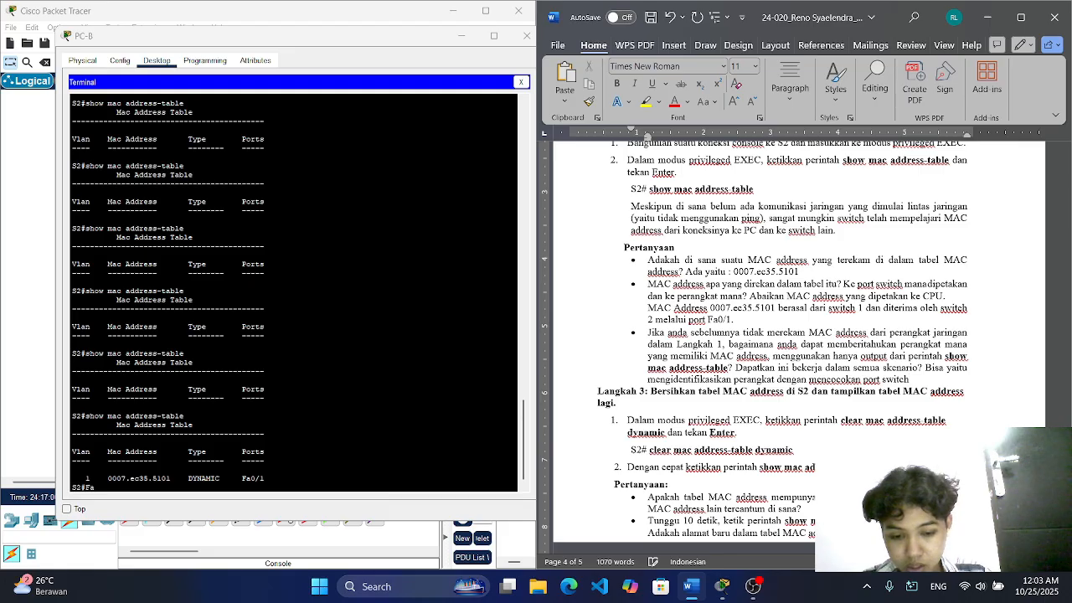
text( dan t)
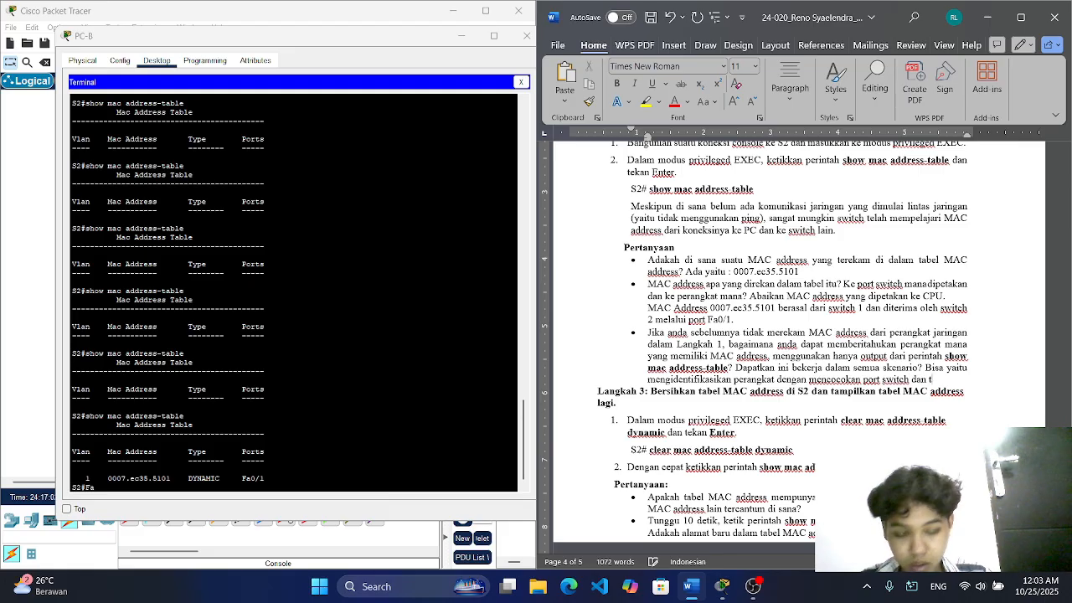
text(opolo)
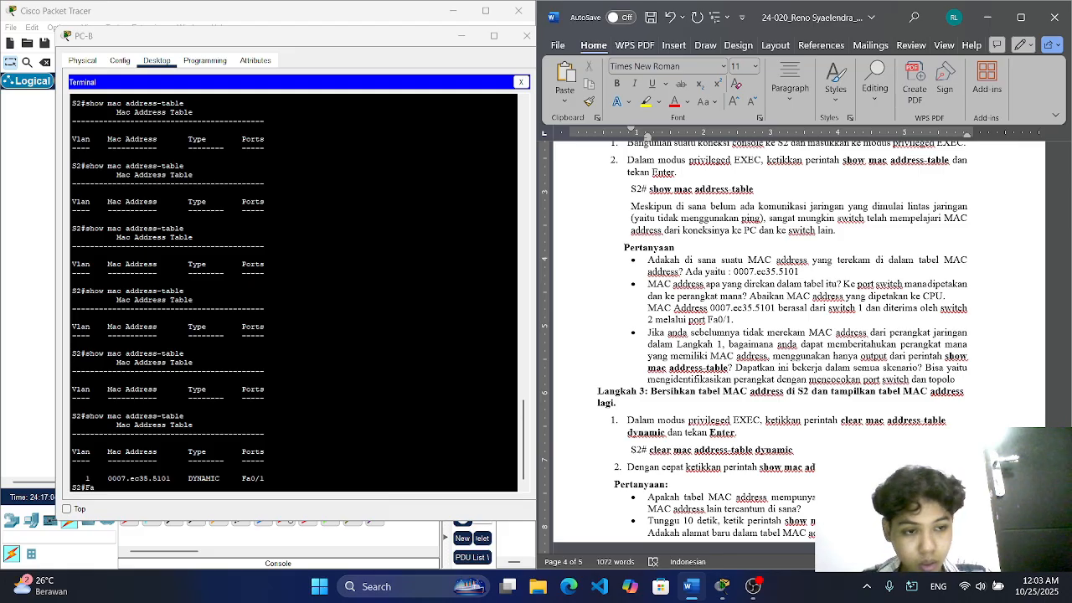
text(gi ja)
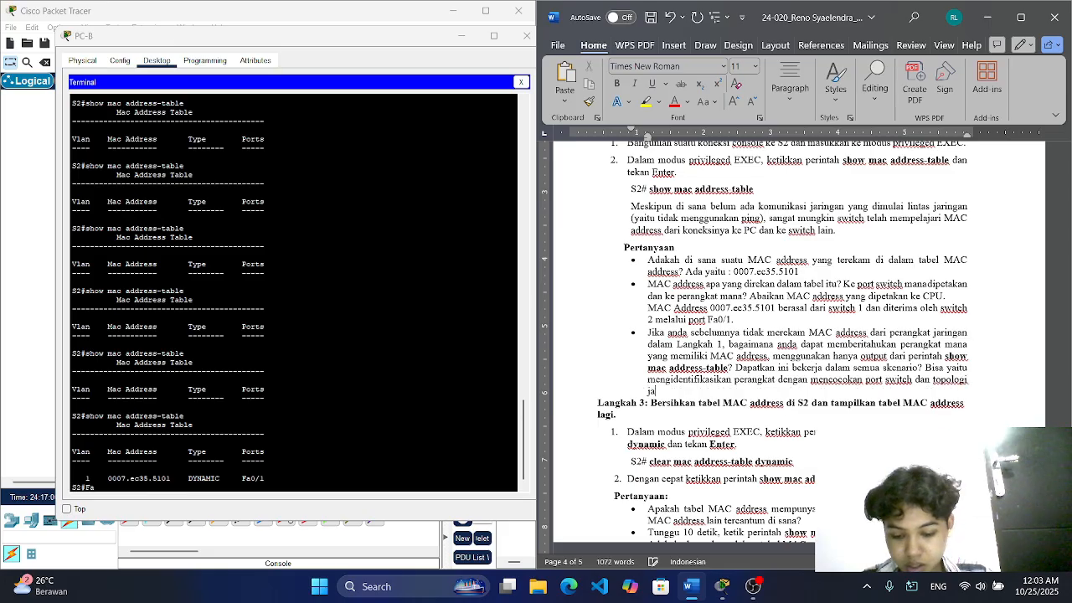
text(ringan s)
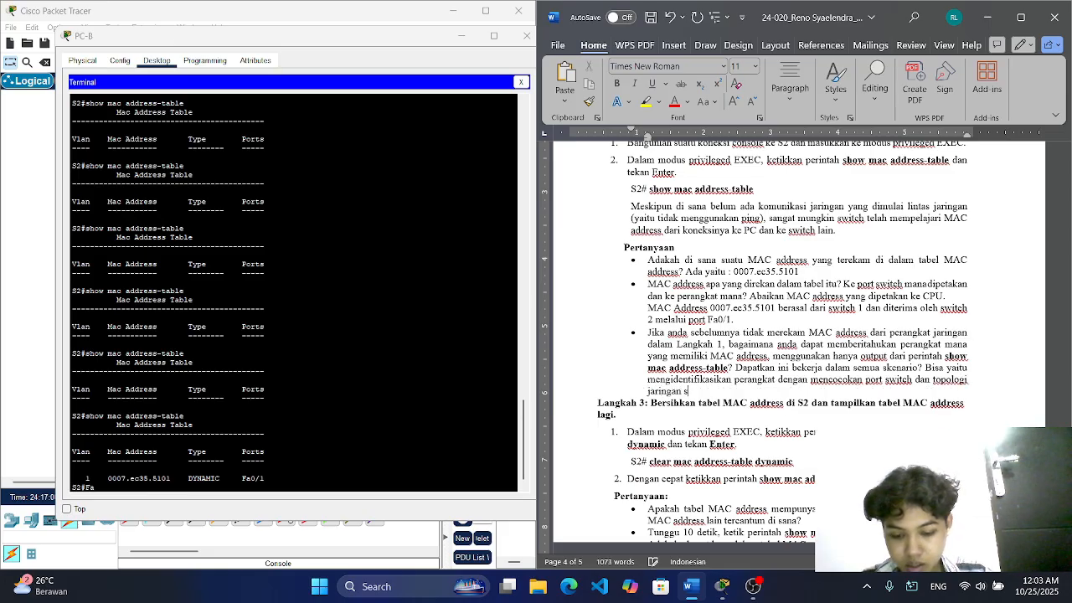
text(erta mengguna)
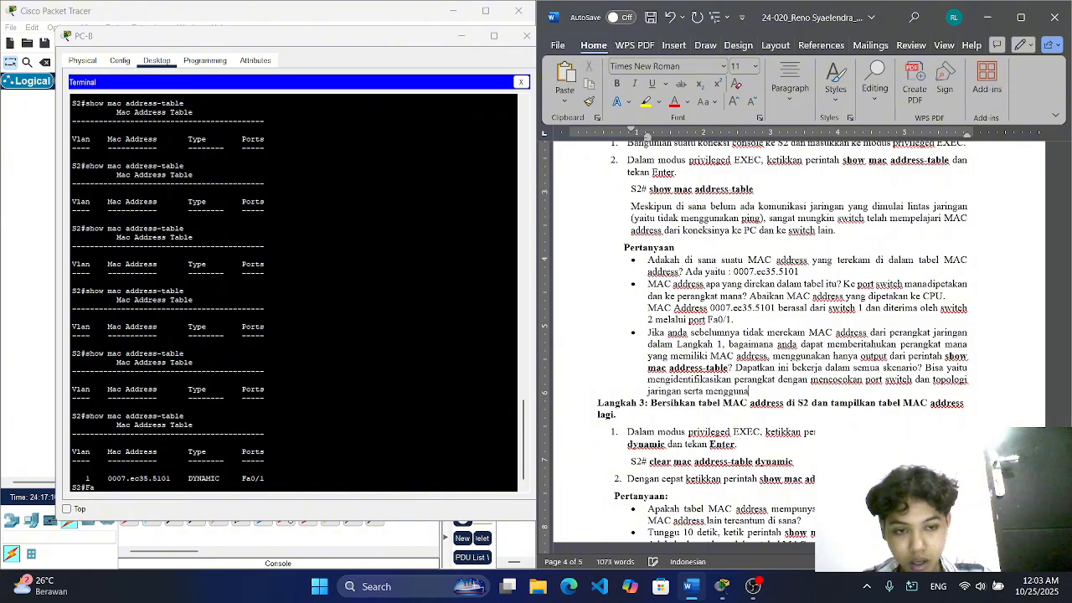
text(kan hasil)
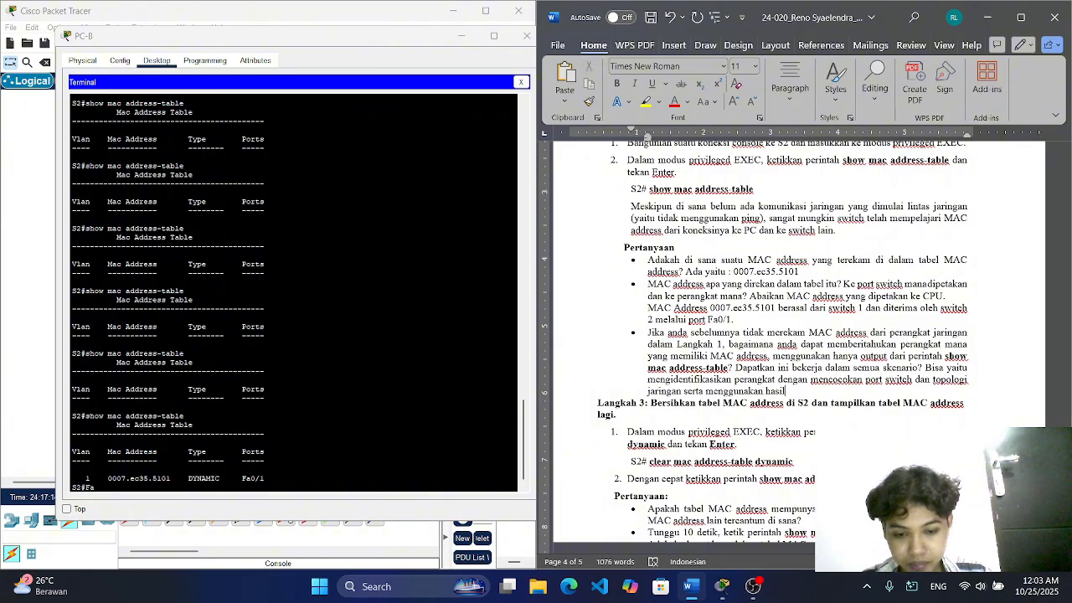
text( ping dan )
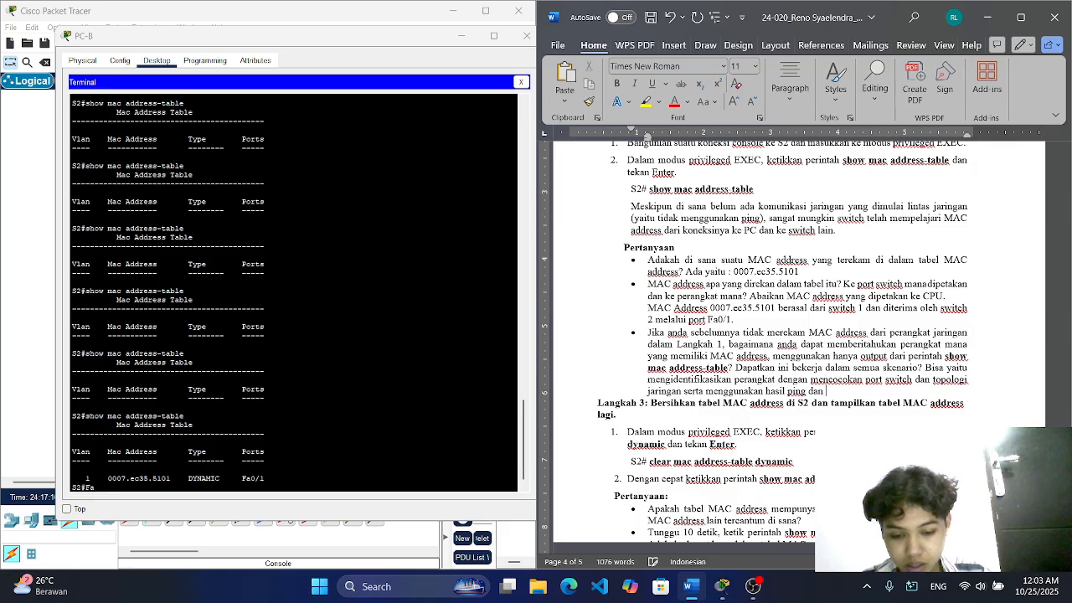
text(ARP)
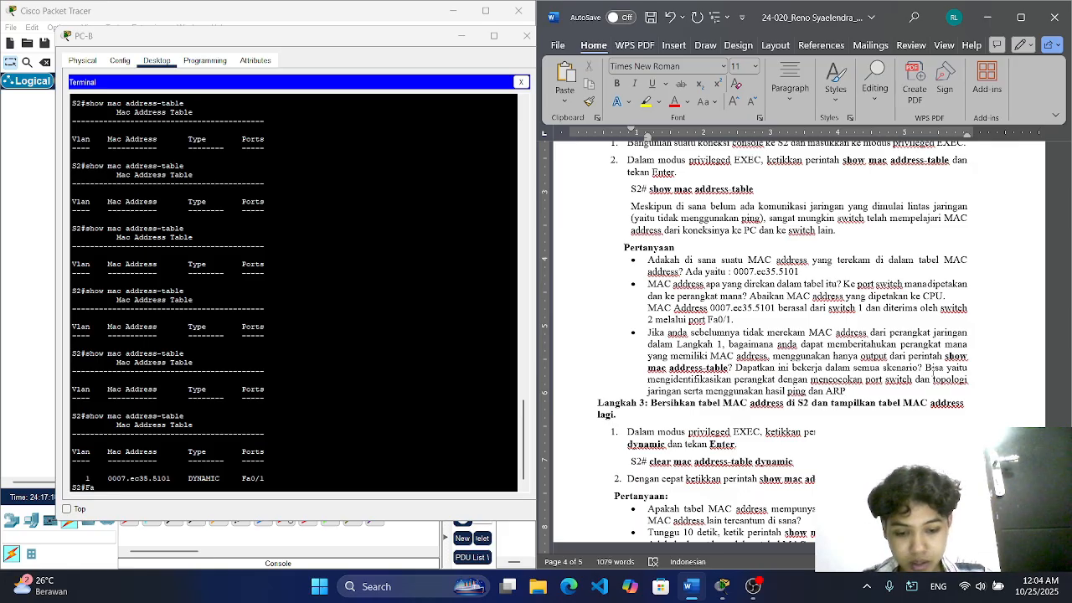
text( sebagai pendu)
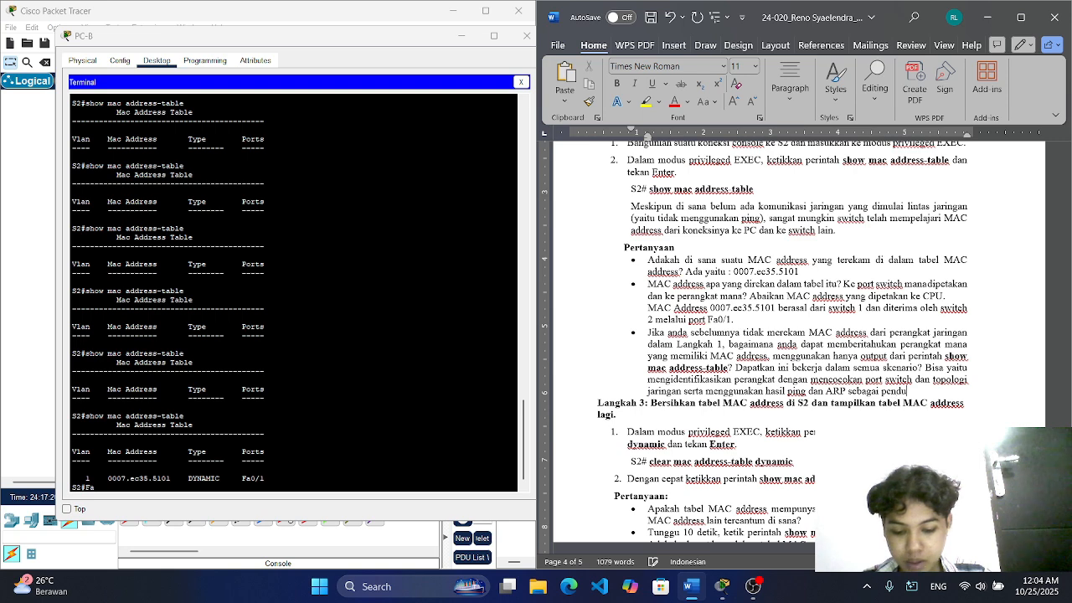
text(kung.)
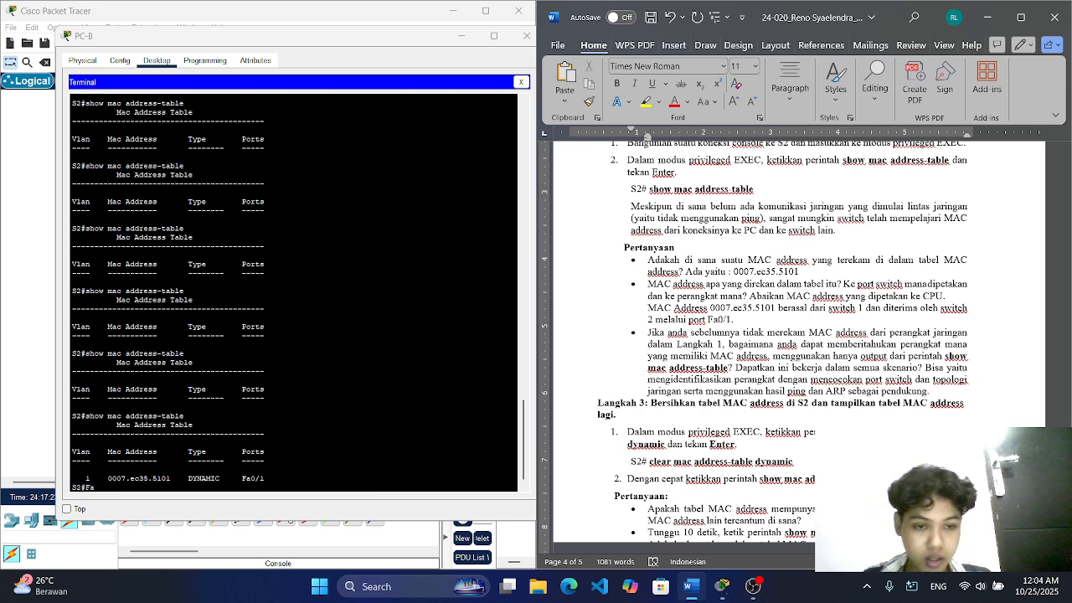
Step: Finish the third answer with "serta menggunakan hasil ping dan ARP sebagai pendukung." and add an empty line below it
key(Return)
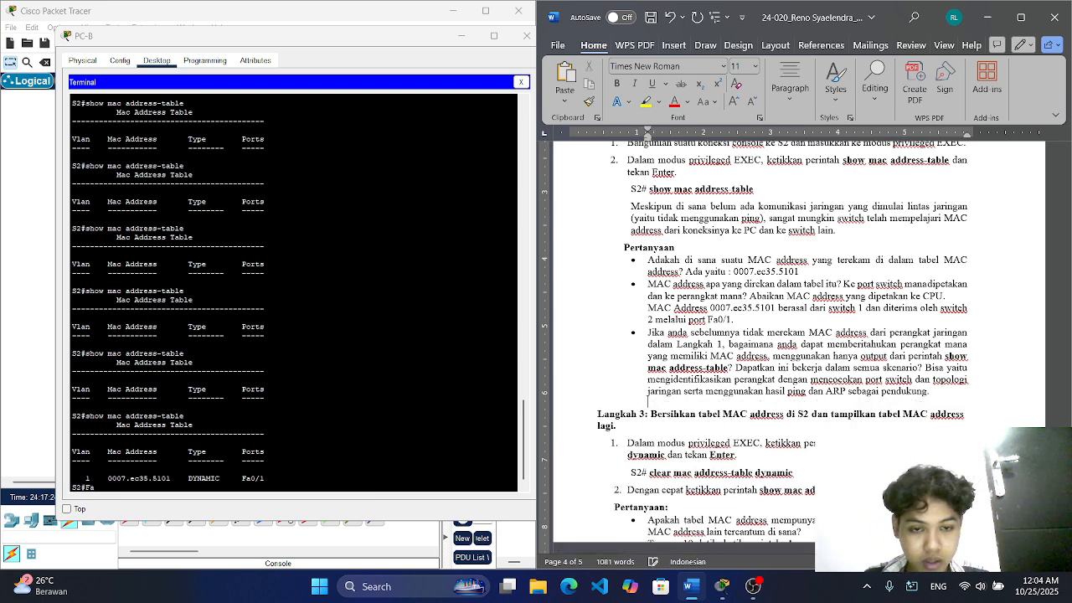
Step: Copy the command "clear mac address-table dynamic" from Langkah 3 in Word into S2's terminal in Packet Tracer and run it
scroll(760, 335, down, 3)
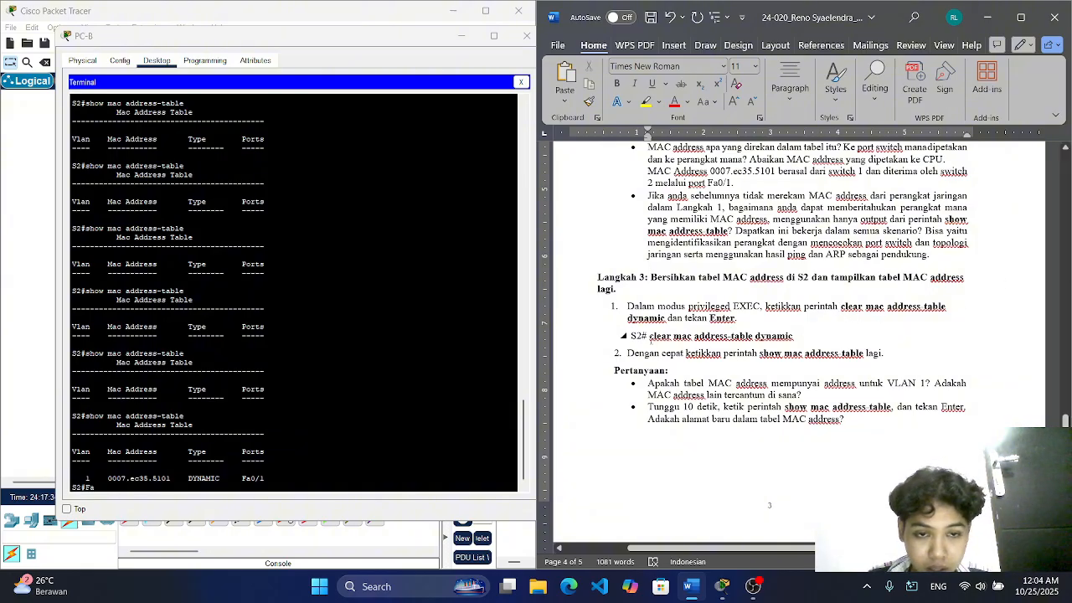
drag(650, 336, 790, 336)
right_click(788, 337)
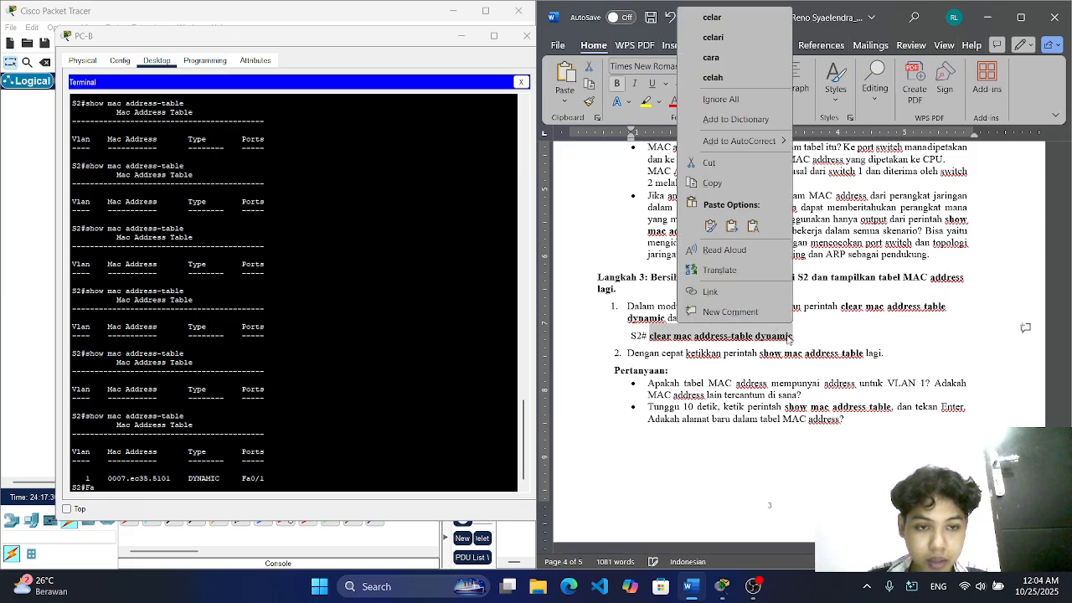
click(712, 182)
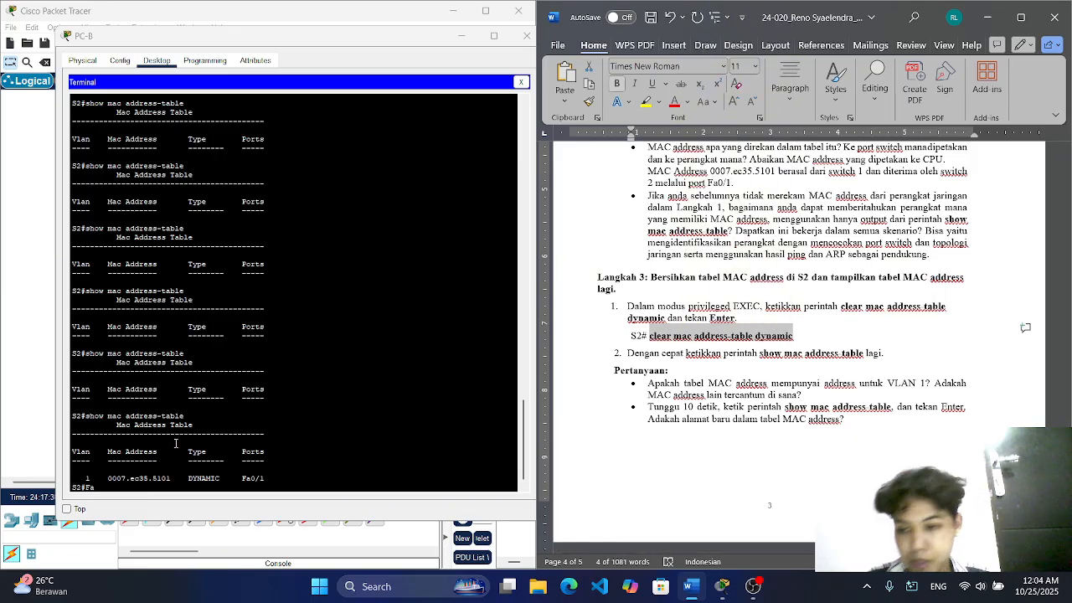
click(136, 483)
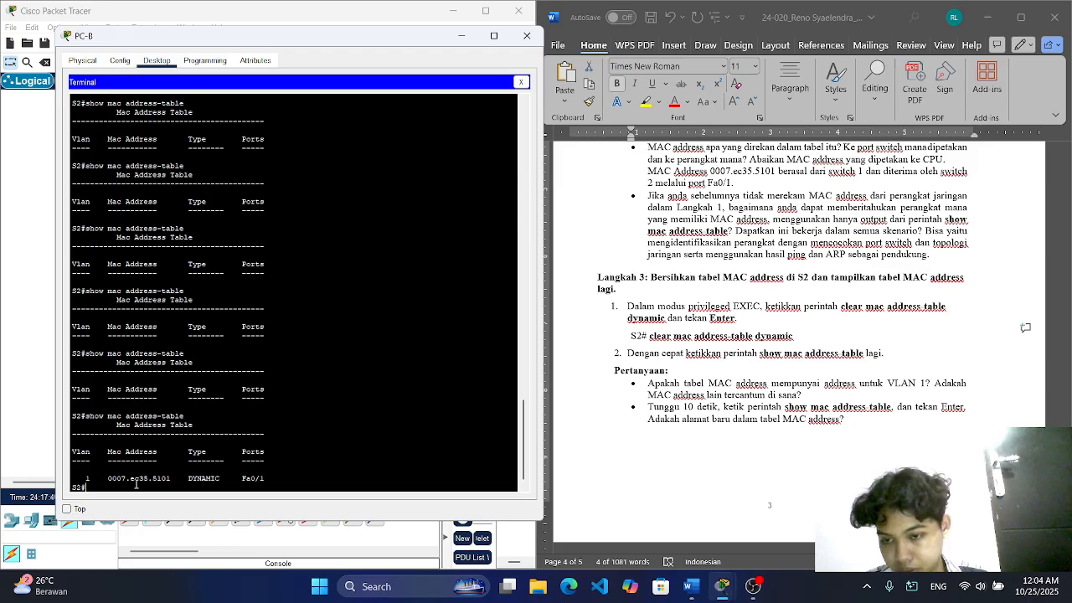
right_click(140, 488)
click(166, 505)
key(Return)
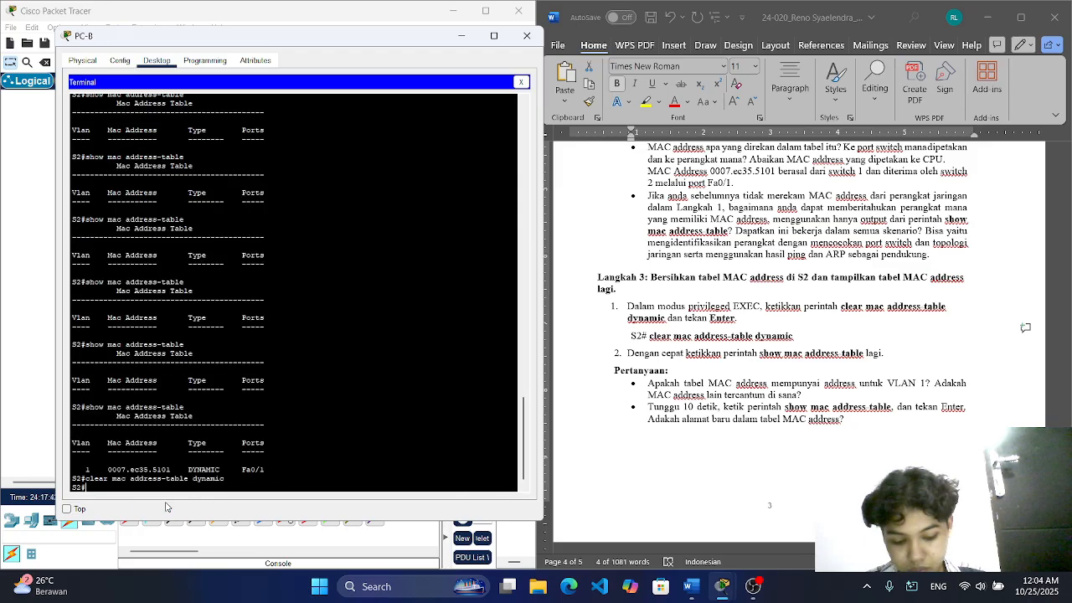
Step: Run "show mac address-table" again on S2 right after clearing the table
key(Up)
key(Up)
key(Return)
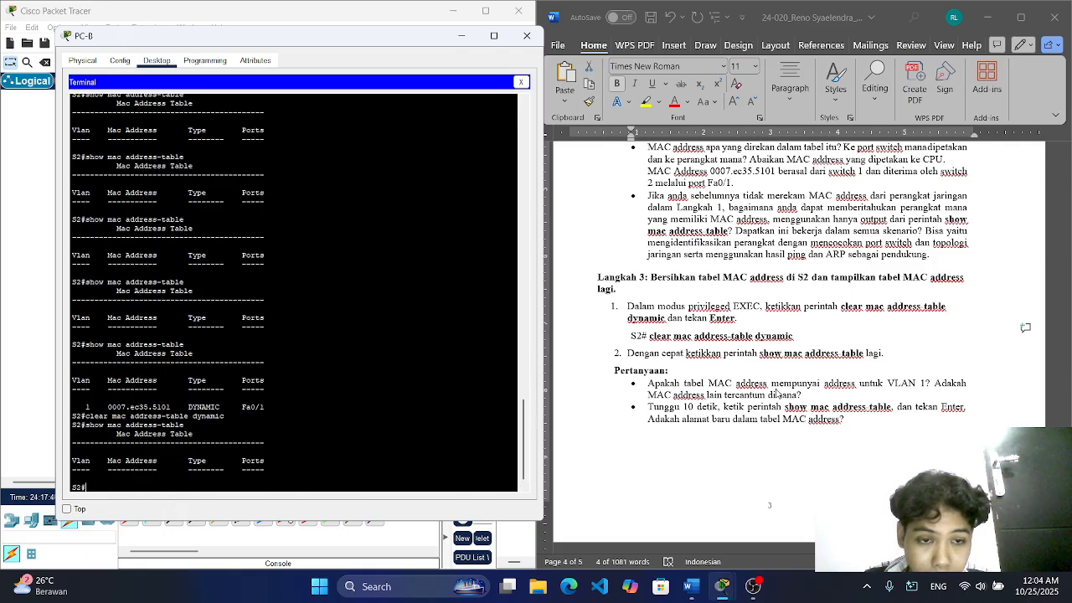
Step: Answer Langkah 3's first question in the Word document with "Tidak ada hanya kosong saja."
scroll(776, 394, down, 3)
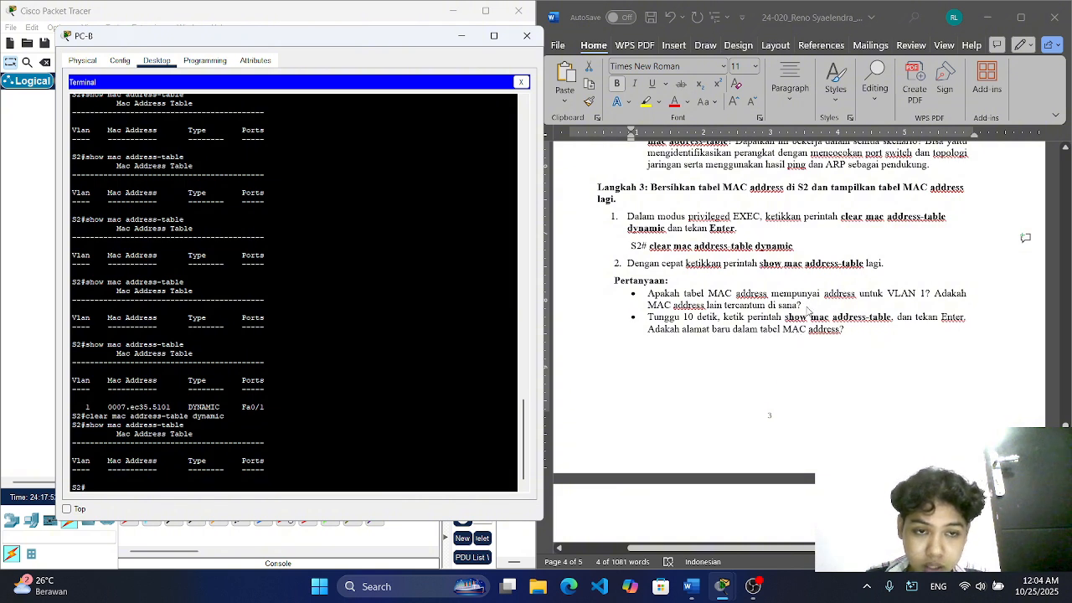
click(806, 305)
text(Tida)
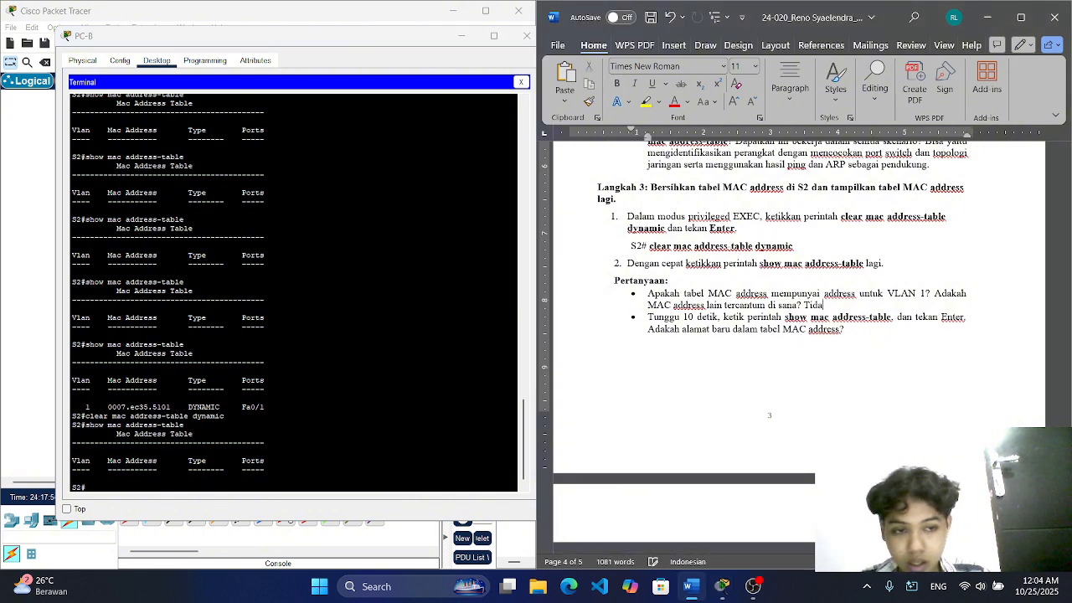
text(k ada han)
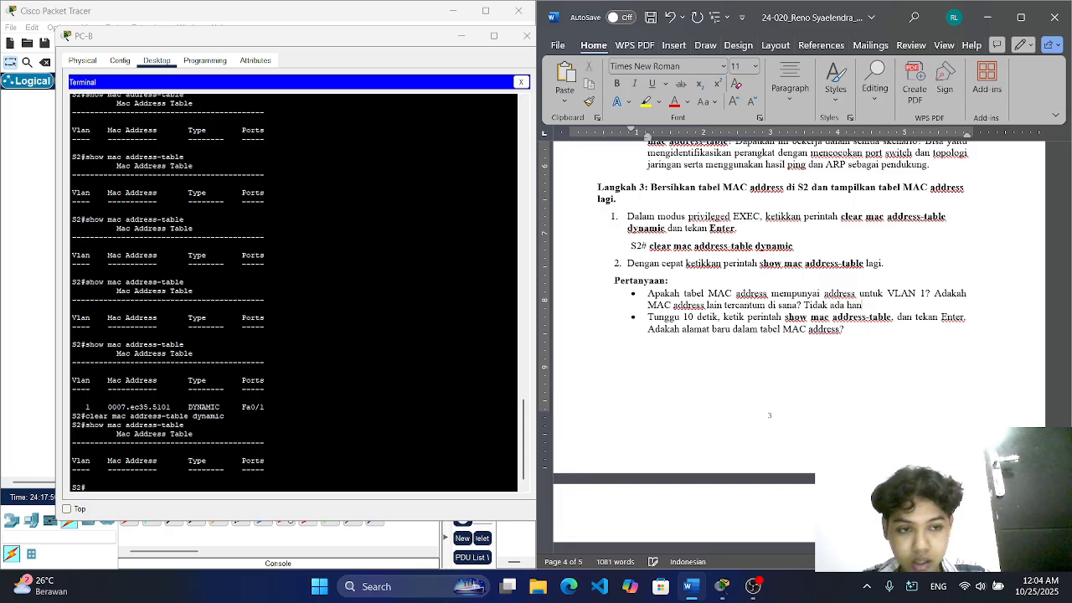
text(ya kosong saja.)
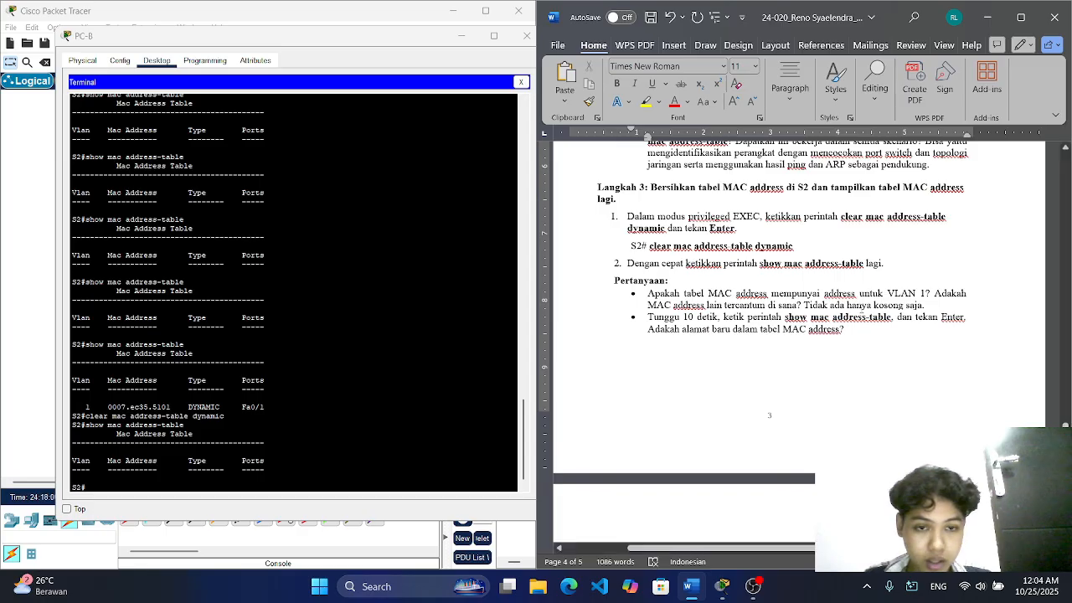
Step: Switch to Packet Tracer and run "show mac address-table" again in S2's terminal on PC-B
click(858, 332)
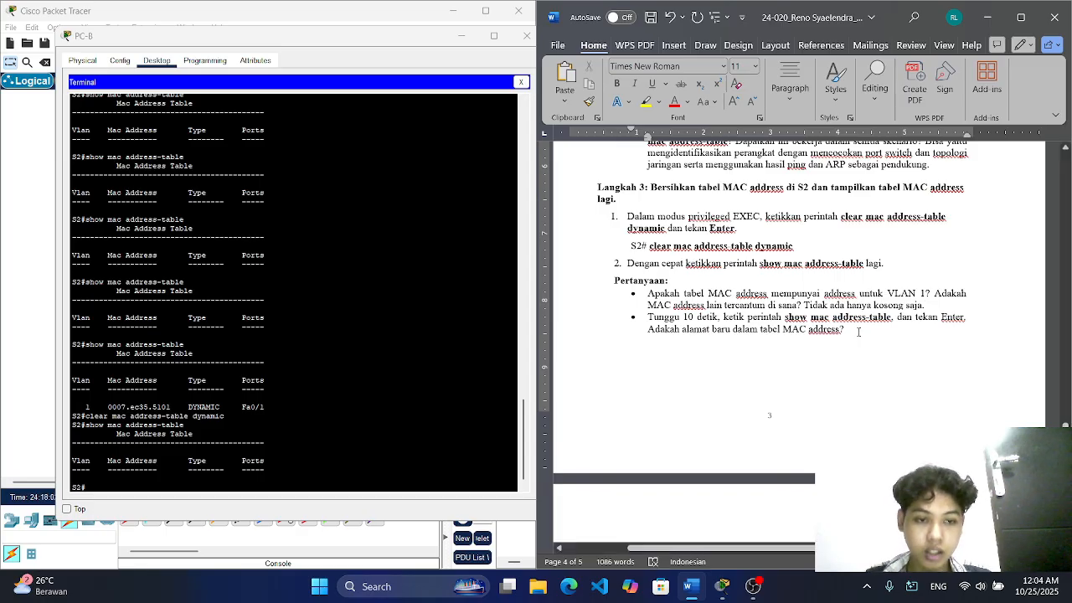
scroll(855, 331, down, 1)
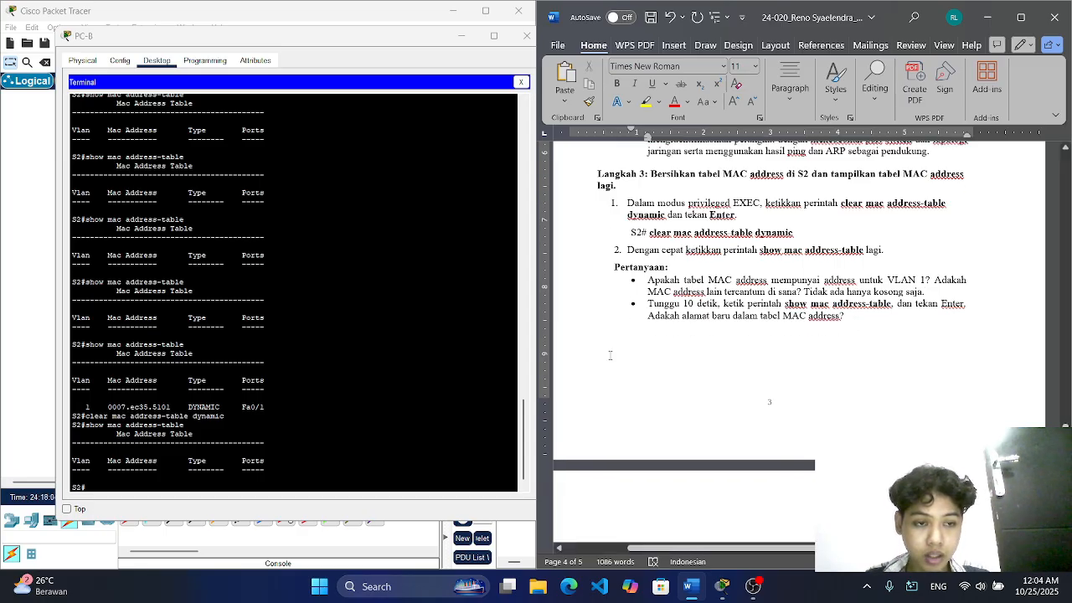
click(162, 482)
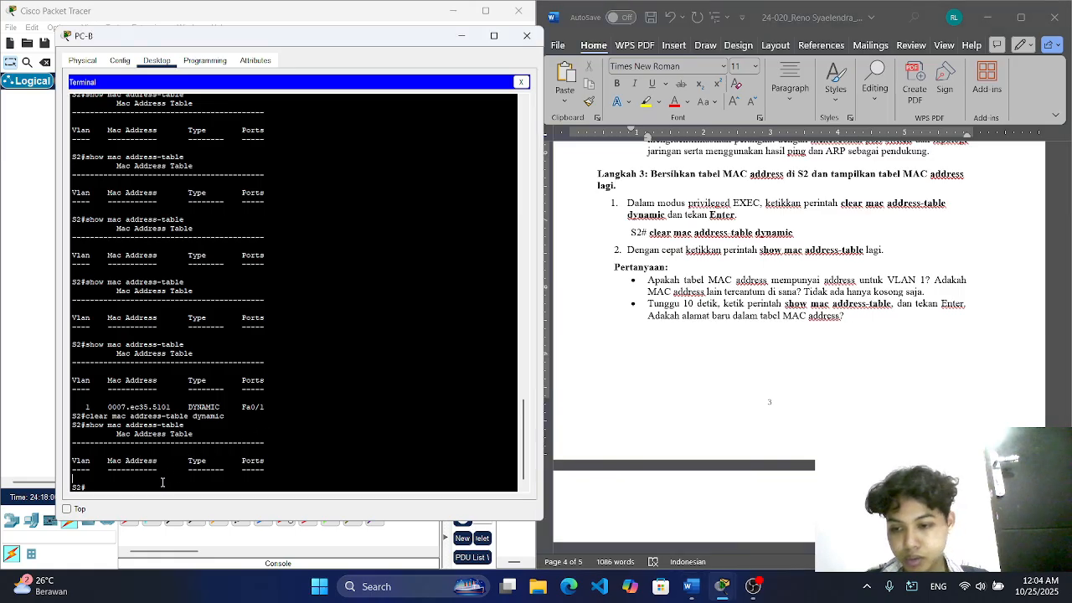
key(Up)
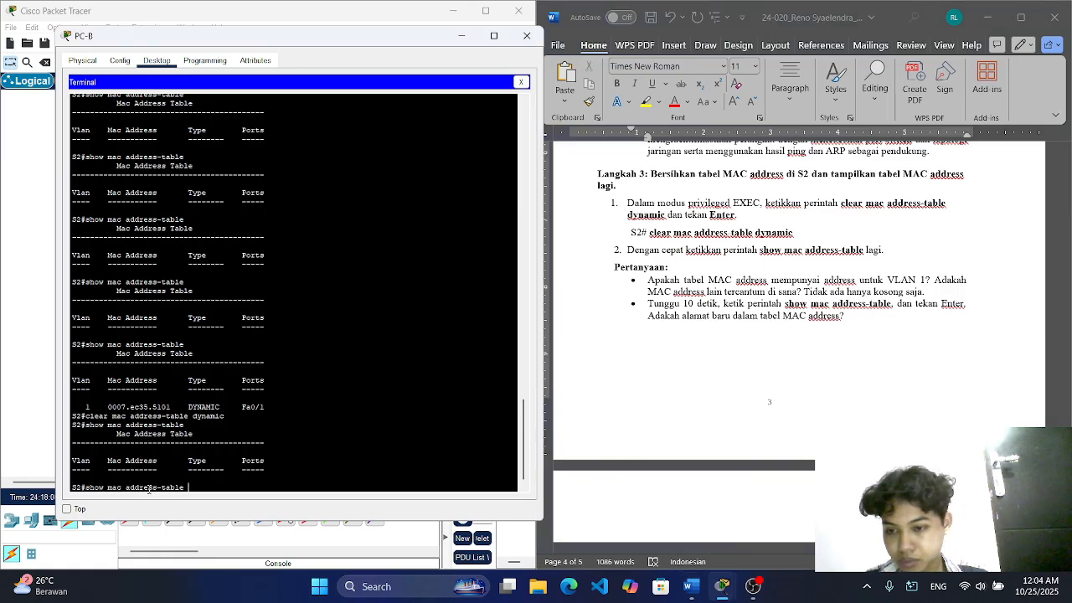
key(Return)
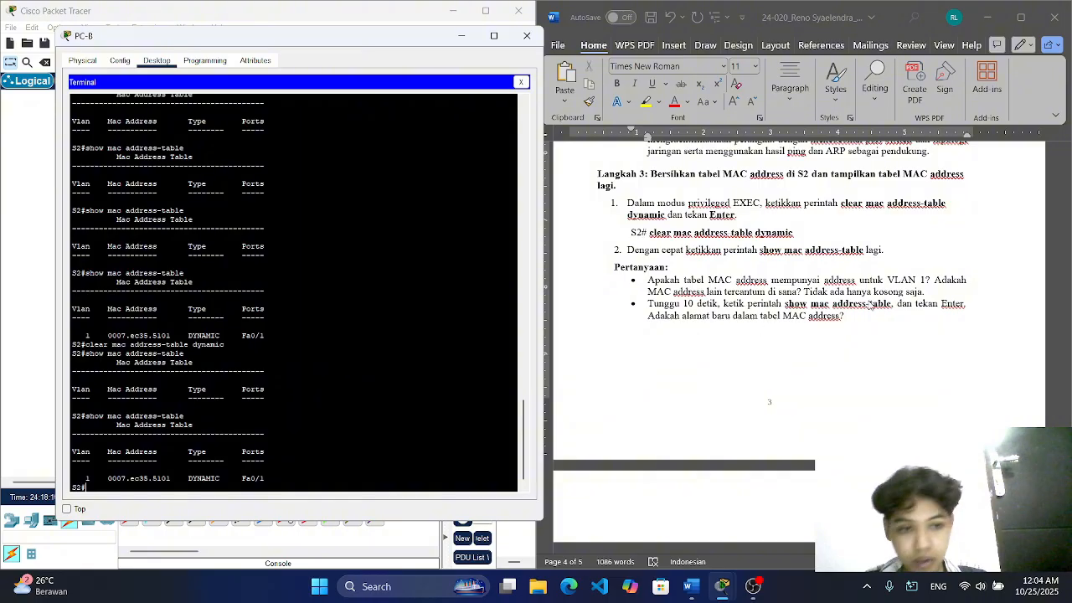
Step: Answer Langkah 3's second question in Word with "Ada yaitu :" followed by the 0007.ec35.5101 row copied from S2's latest MAC address table
click(861, 315)
text(Ada)
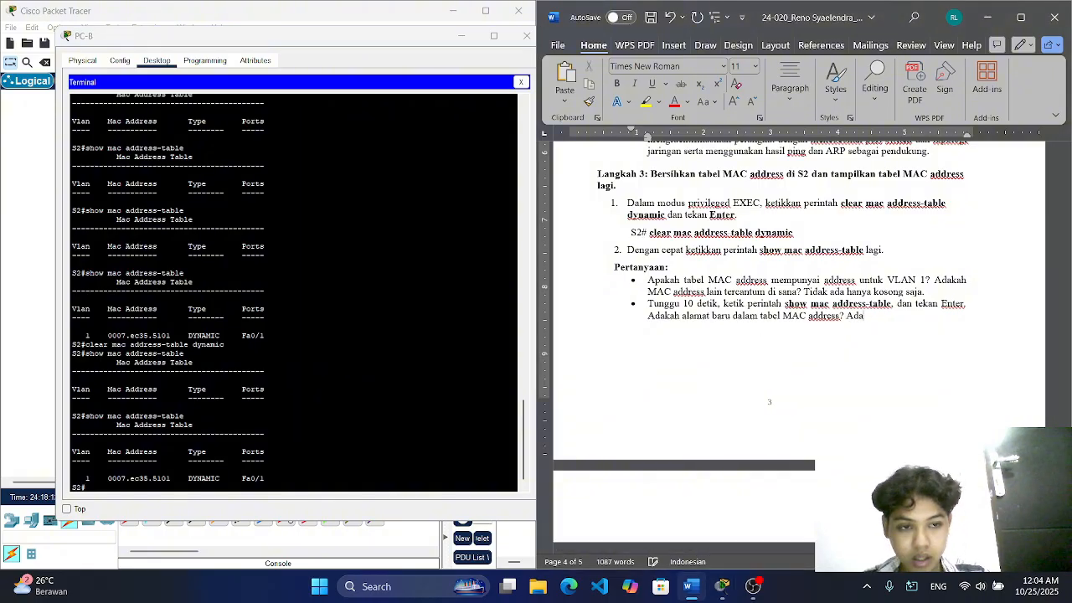
text( yaitu :)
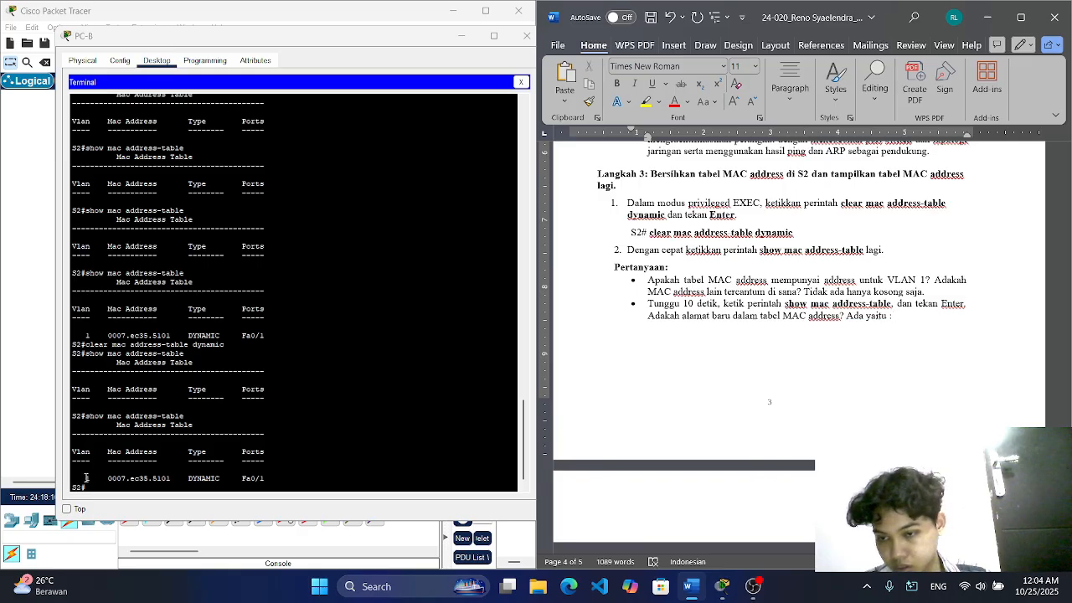
drag(88, 478, 270, 481)
right_click(269, 482)
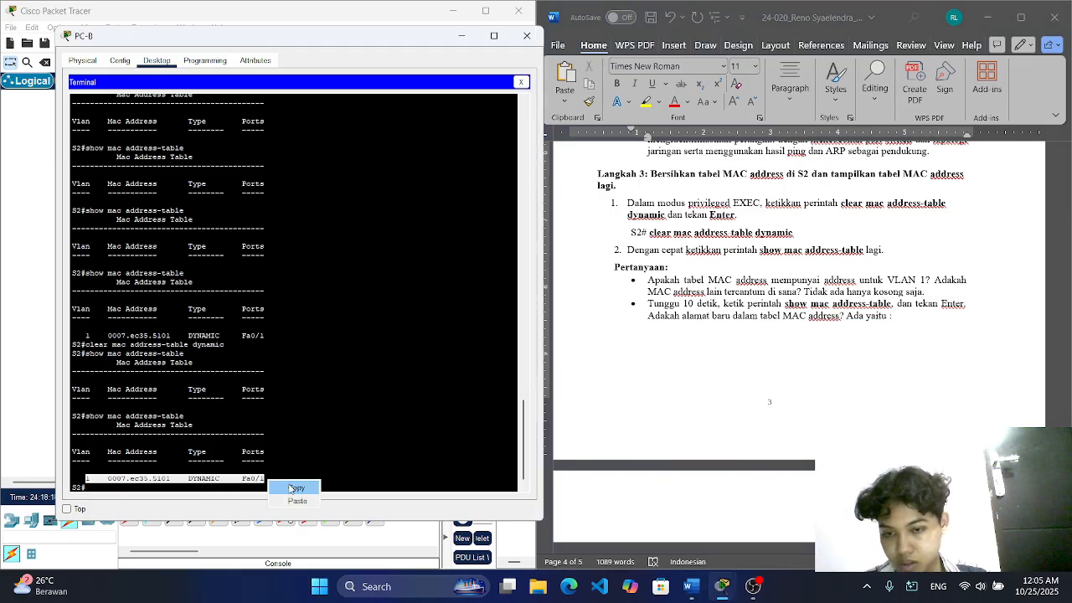
click(296, 487)
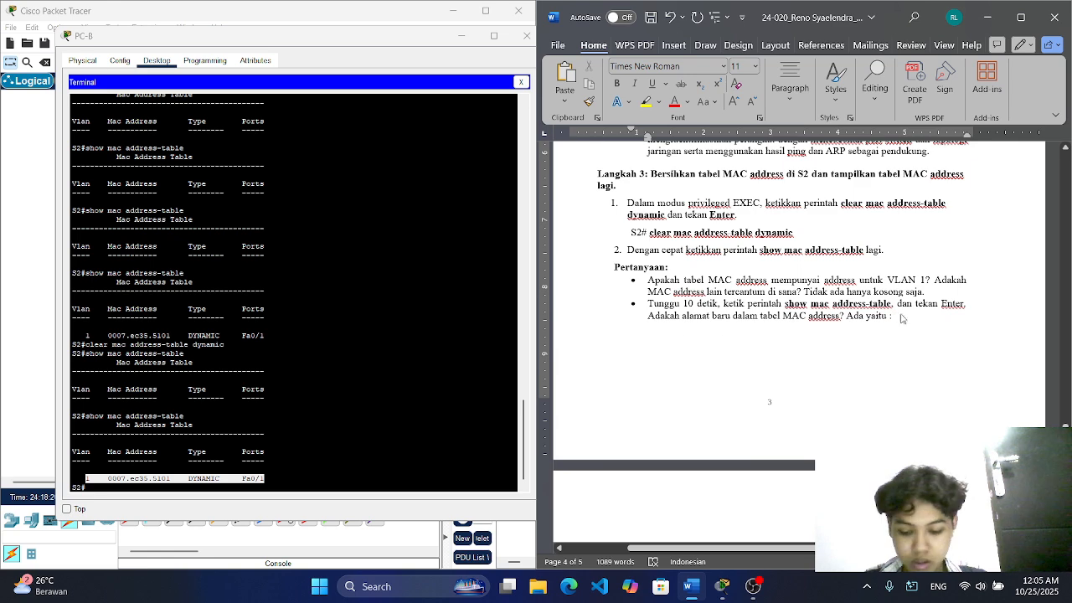
key(ctrl+v)
Step: For Langkah 4, leave the S2 terminal, open PC-B's Command Prompt, finish the paged ipconfig output and run "arp -a"
scroll(861, 327, down, 3)
scroll(861, 327, down, 6)
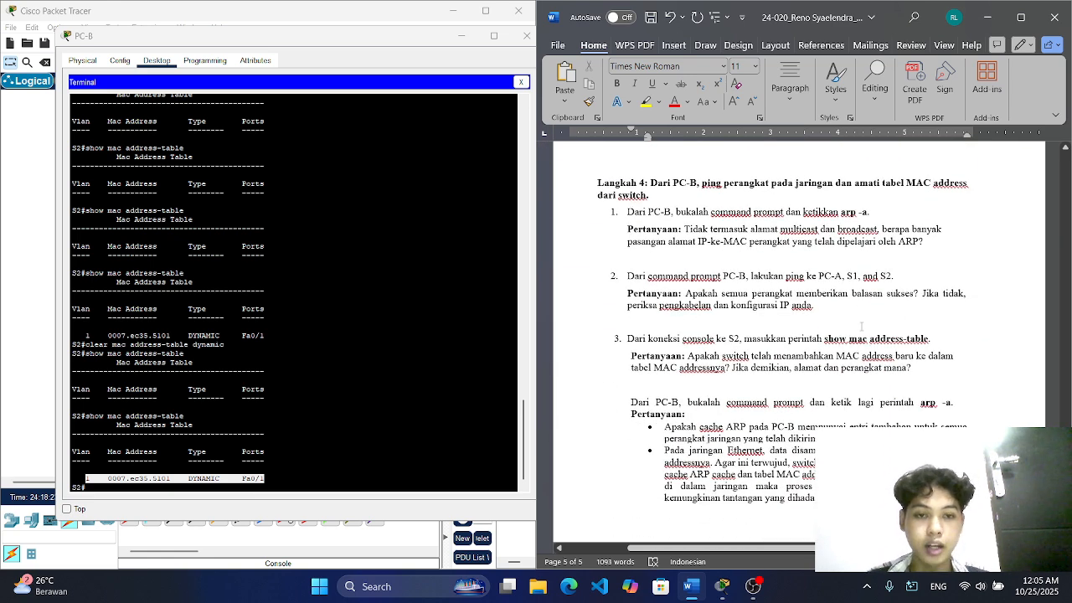
click(526, 35)
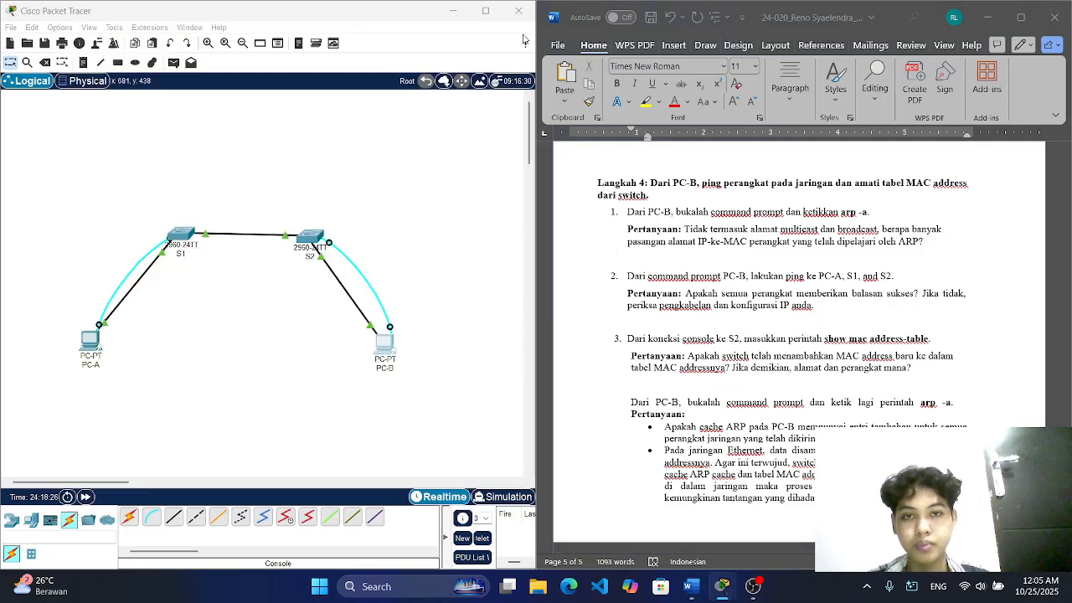
click(384, 359)
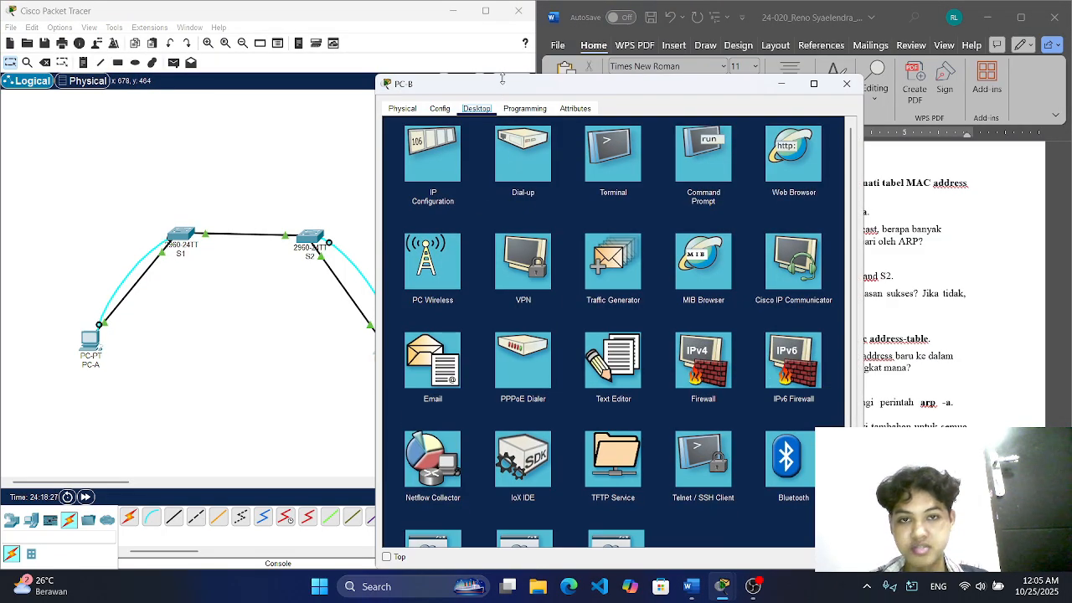
drag(503, 72, 186, 55)
click(385, 127)
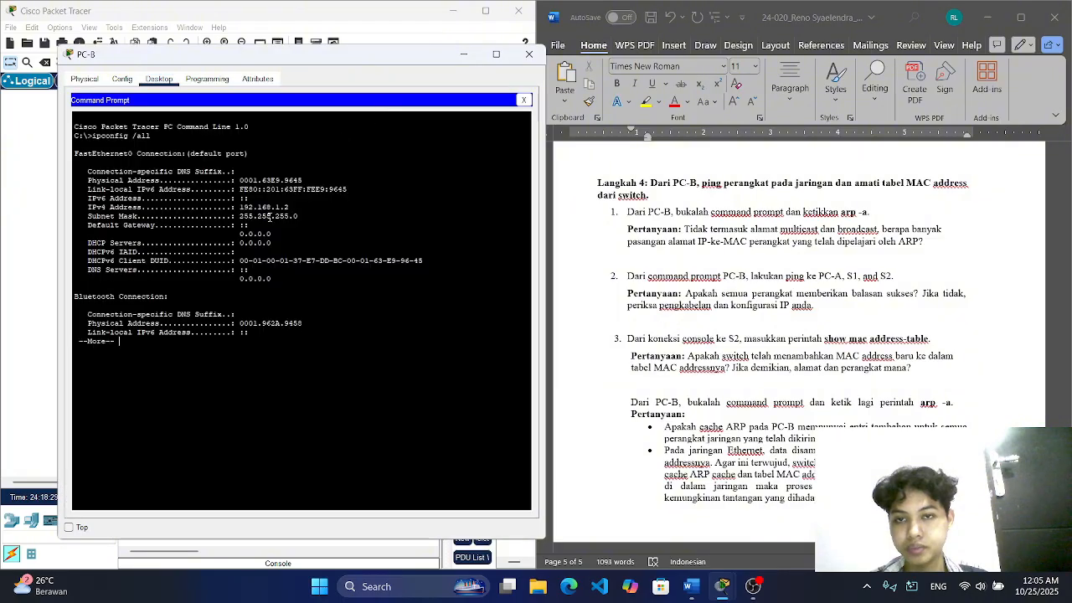
key(Return)
key(Return)
key(Return)
key(Return)
key(Return)
key(Return)
key(Return)
key(Return)
key(Return)
key(Return)
key(Return)
key(Return)
key(Return)
key(Return)
key(Return)
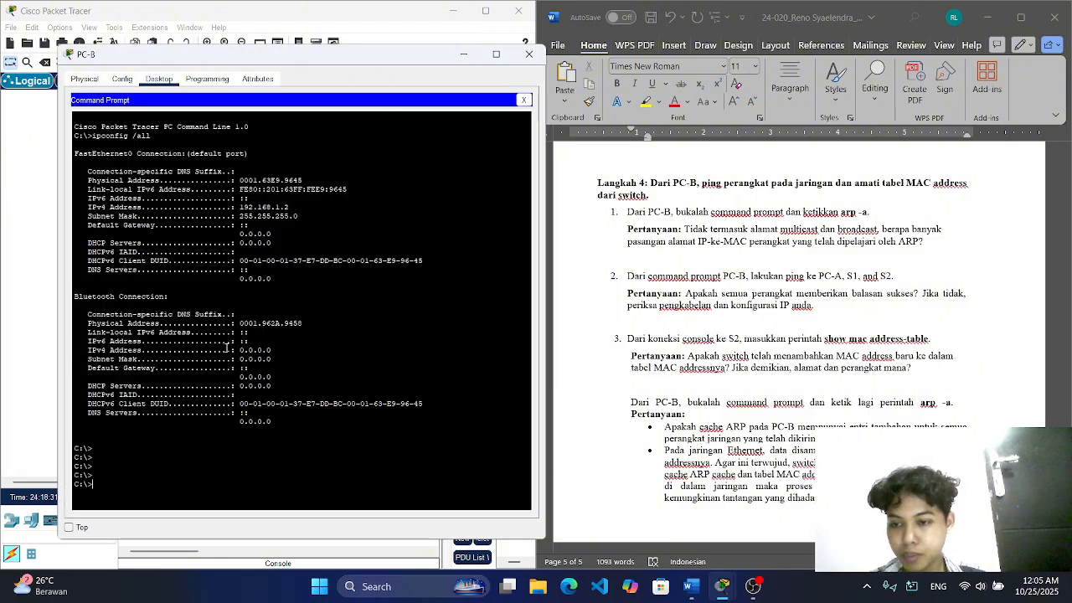
text(arp -a)
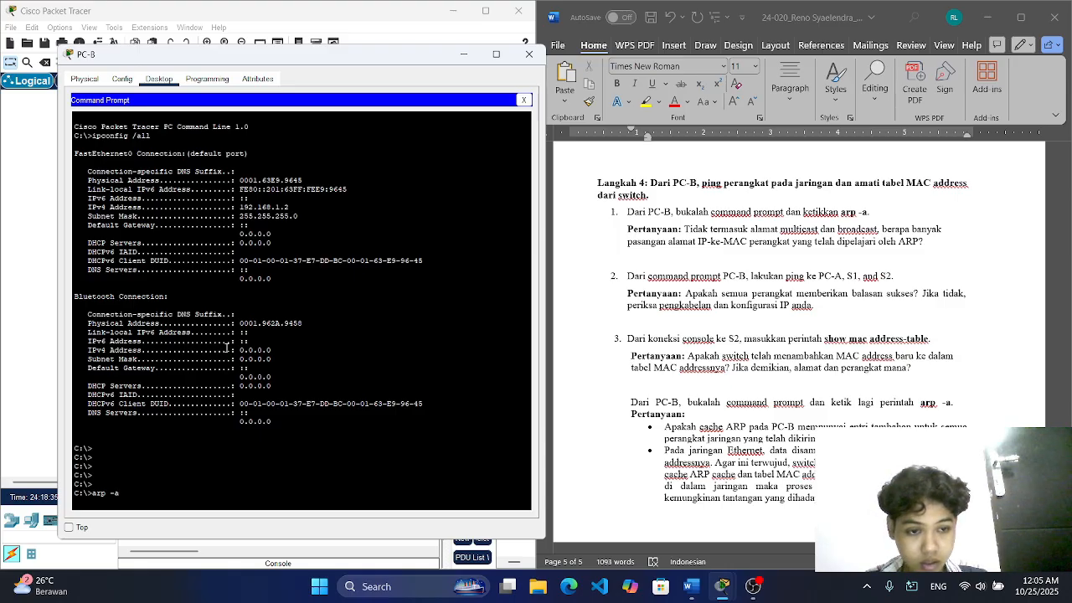
key(Return)
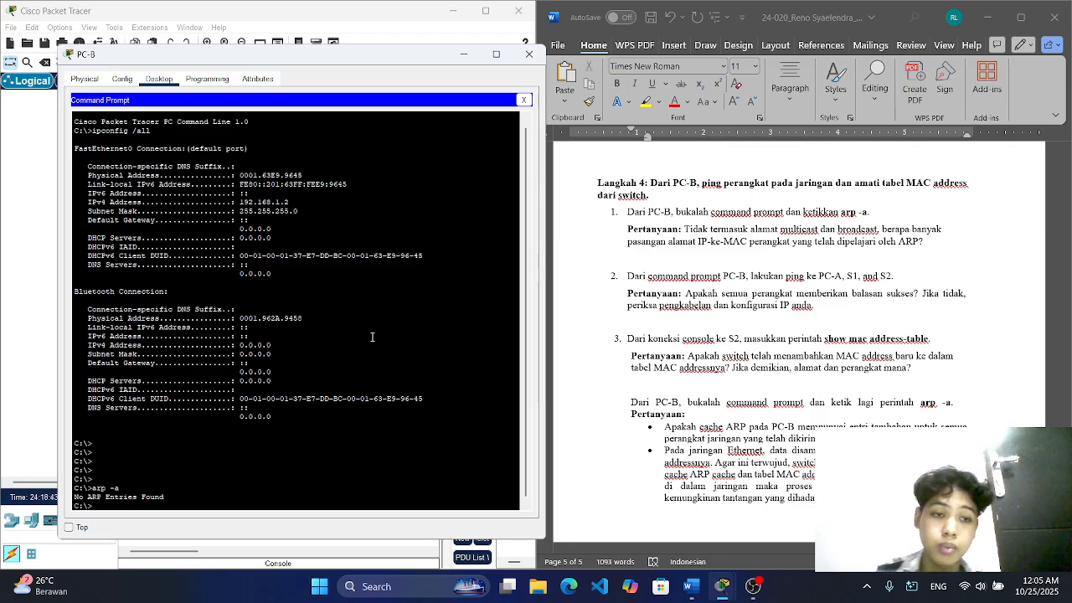
Step: Copy the line "No ARP Entries Found" from PC-B's Command Prompt into Word as the answer below Langkah 4's first question
drag(165, 497, 75, 499)
right_click(75, 501)
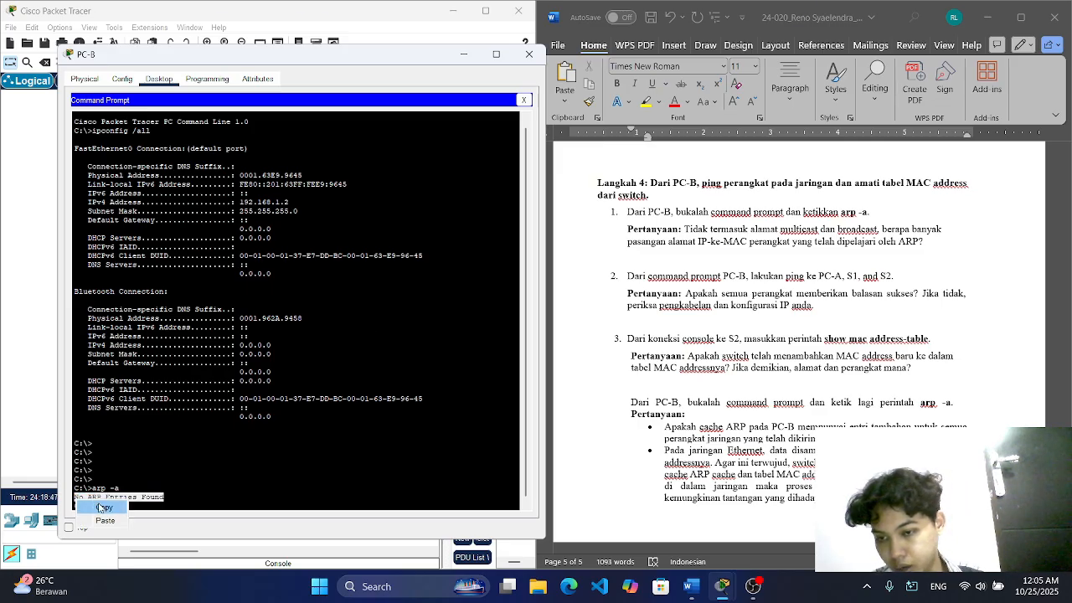
click(104, 507)
right_click(637, 262)
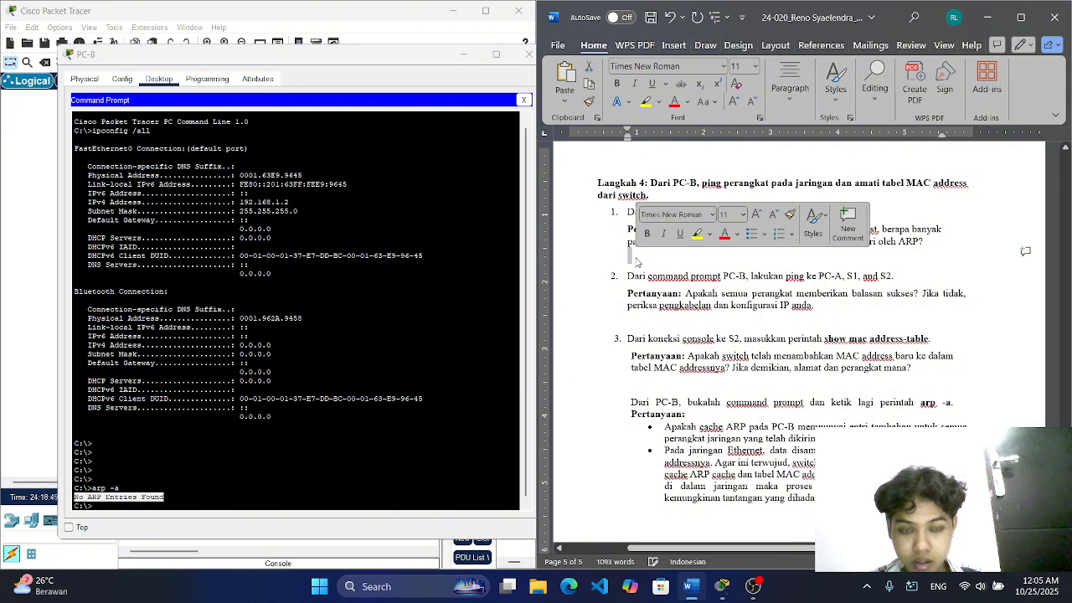
click(635, 260)
key(ctrl+v)
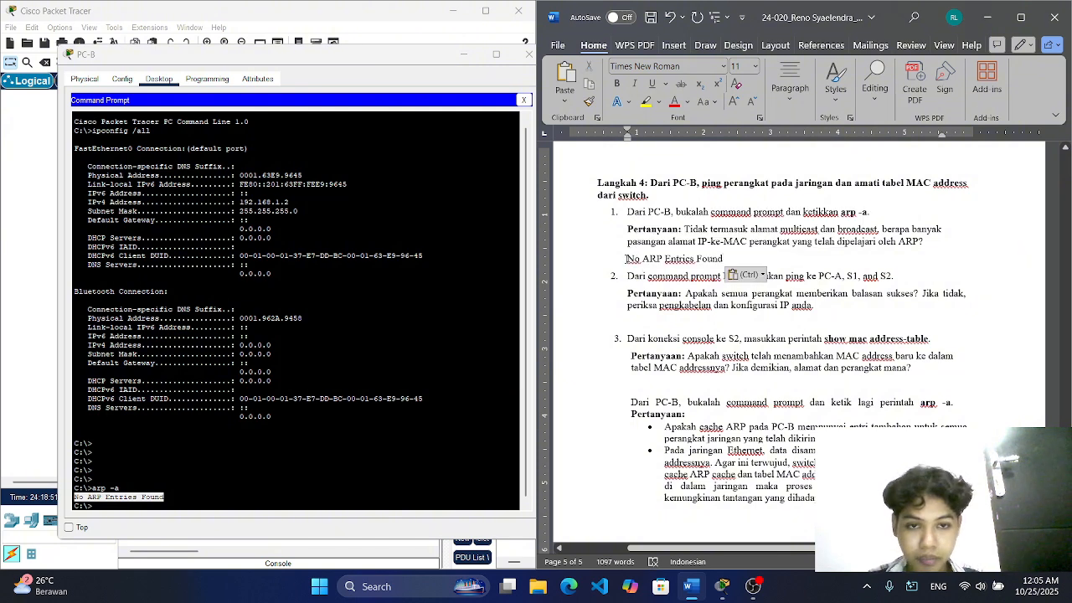
Step: Append "(Tidak ada)." to the pasted ARP answer in Word
text(()
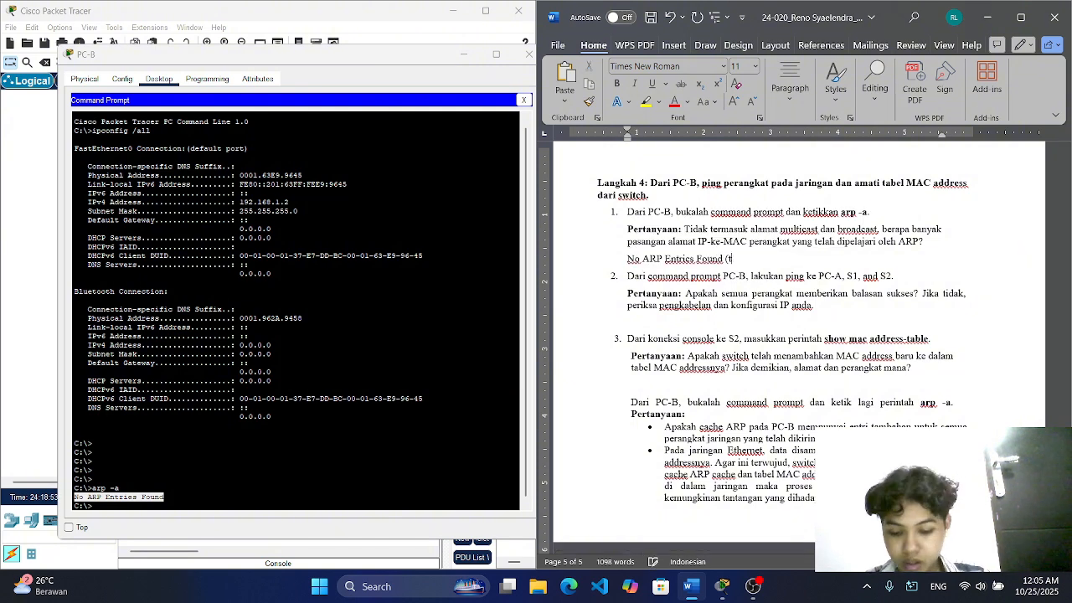
text(tida)
key(BackSpace)
key(BackSpace)
key(BackSpace)
key(BackSpace)
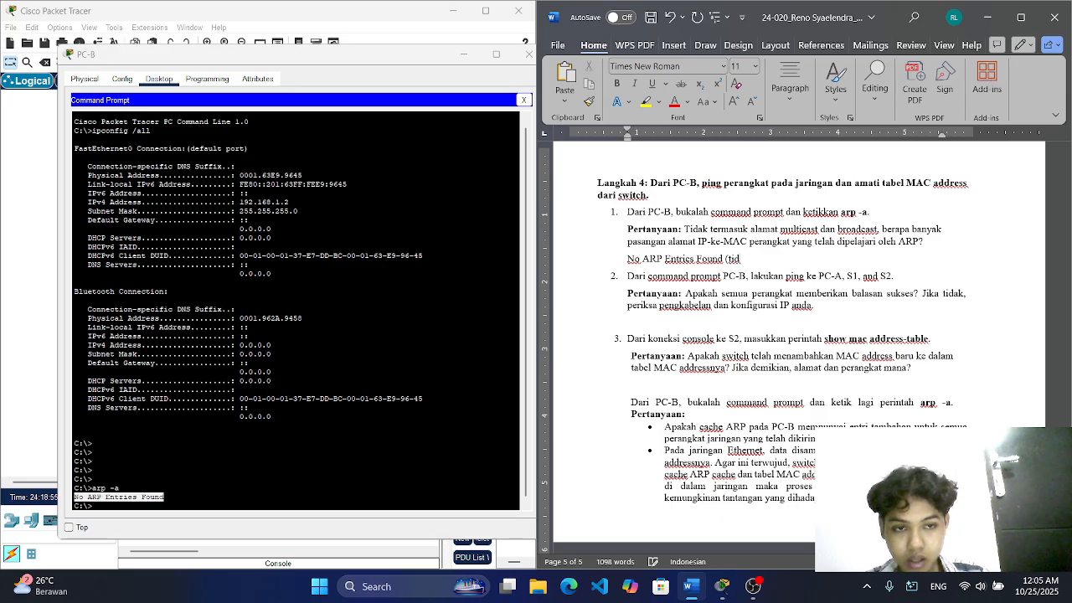
text(Tidak ada)
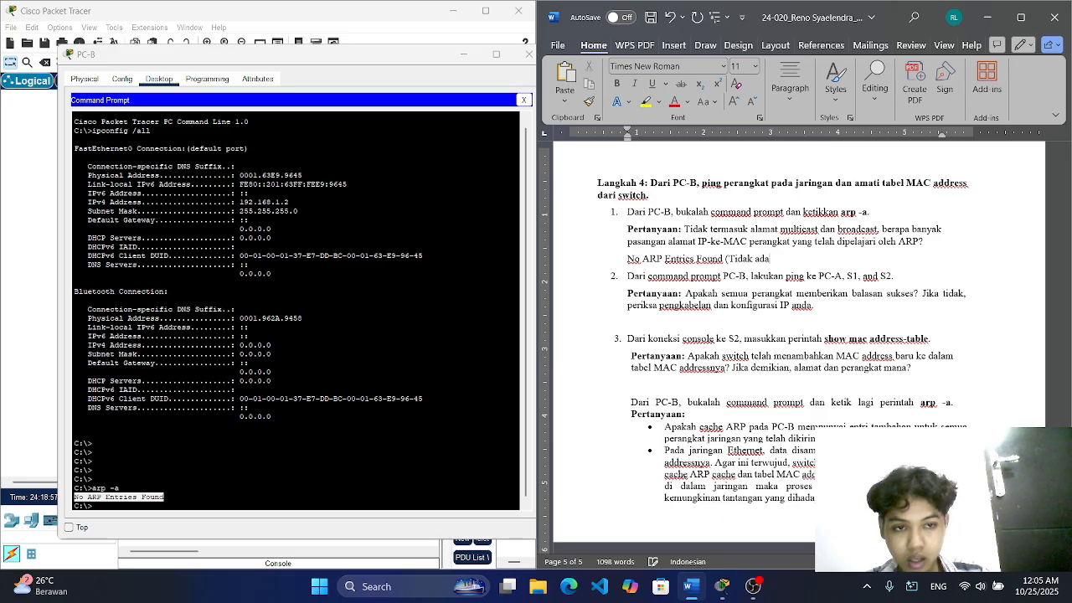
text().)
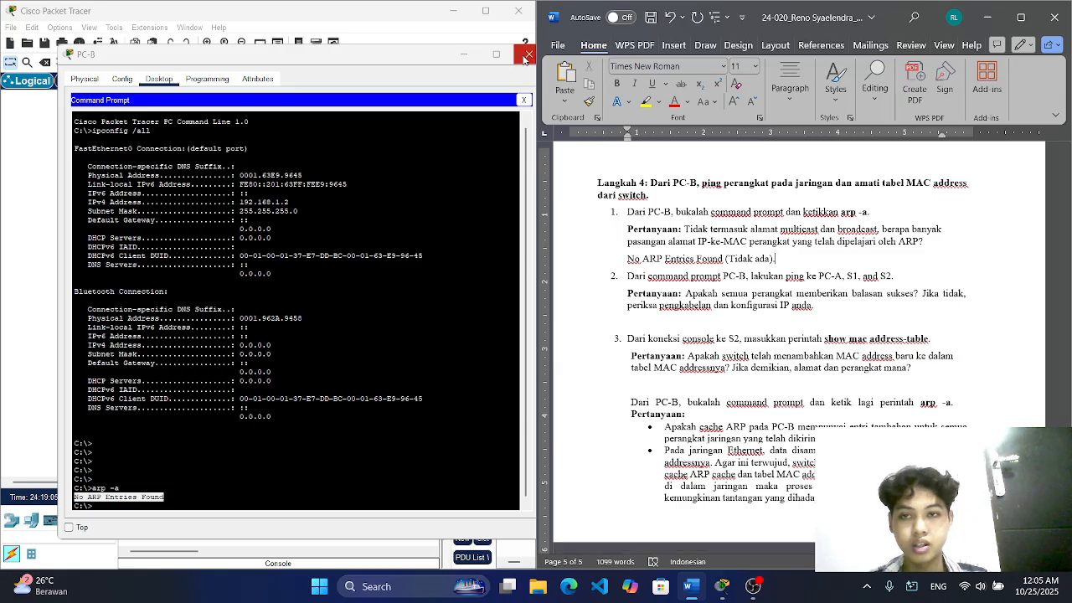
Step: Ping PC-A at 192.168.1.1 from PC-B's Command Prompt in Packet Tracer
click(186, 503)
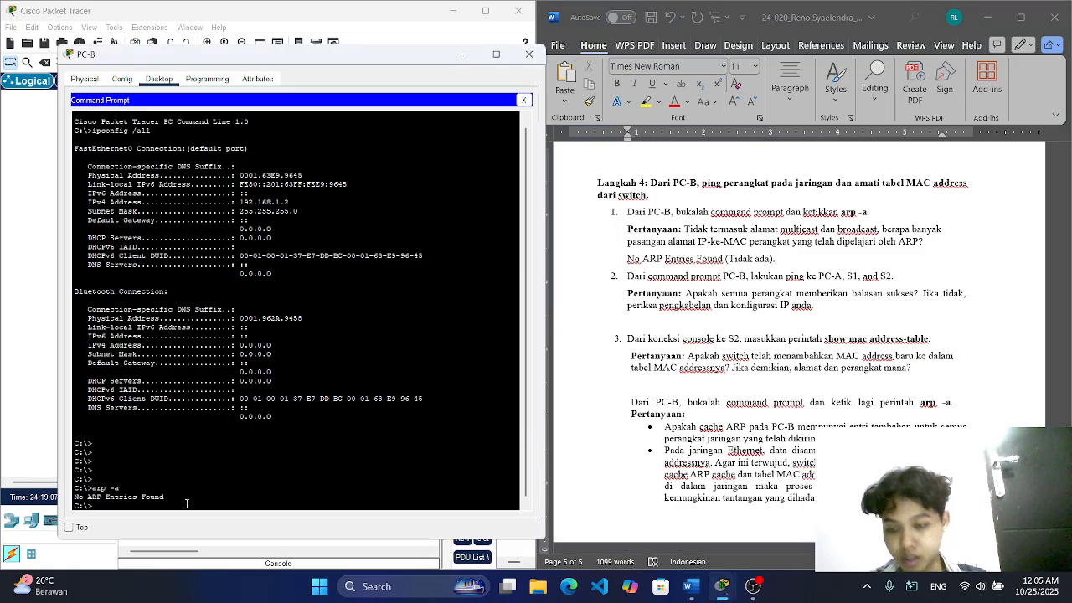
text(ping 19)
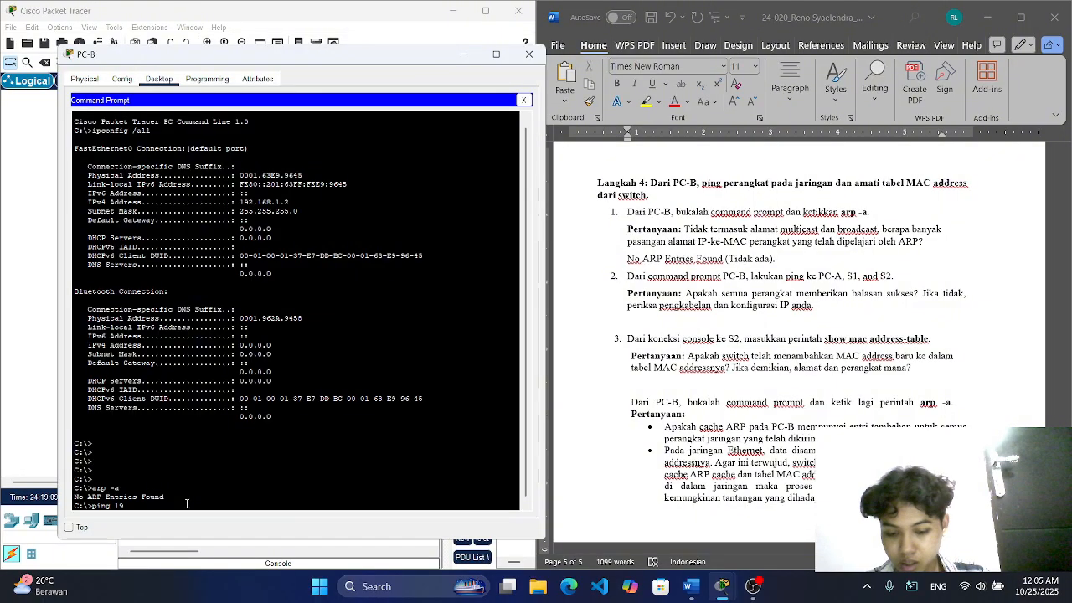
text(2.168.1.1)
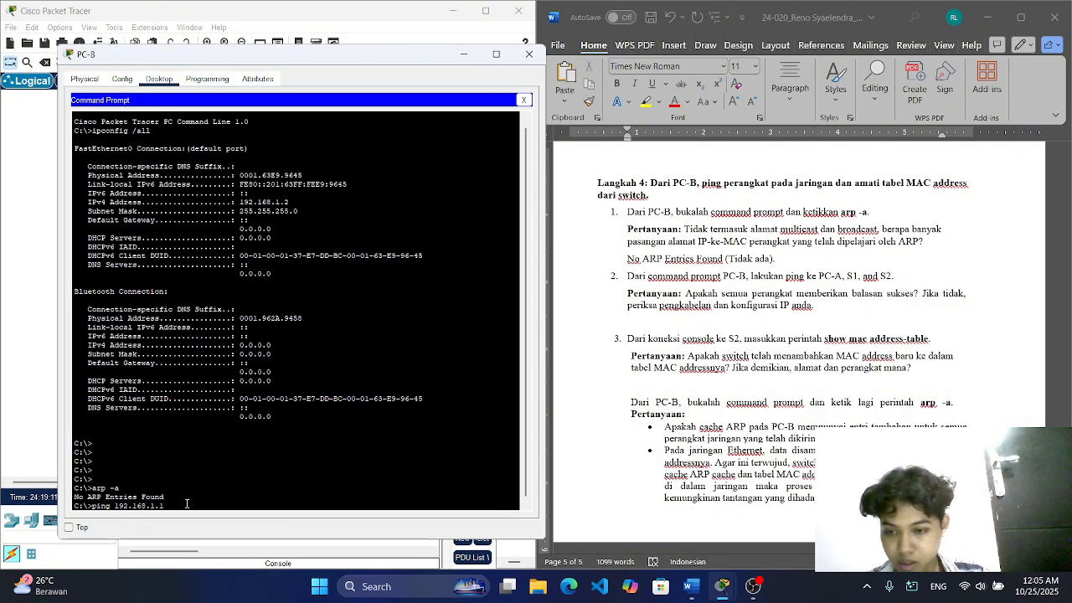
key(Return)
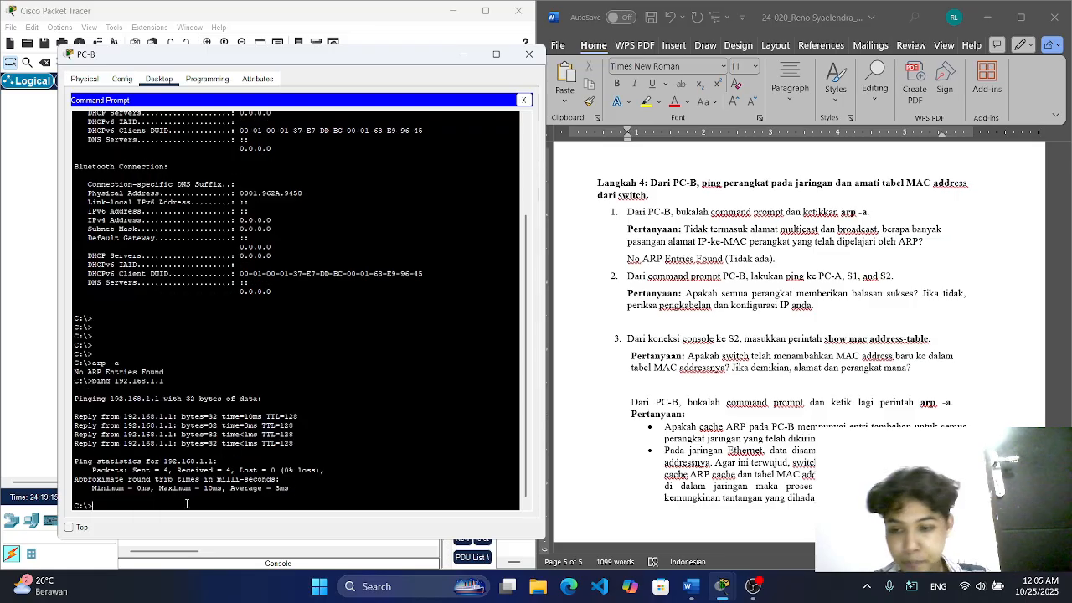
Step: Ping 192.168.1.11 twice from PC-B's Command Prompt
key(Up)
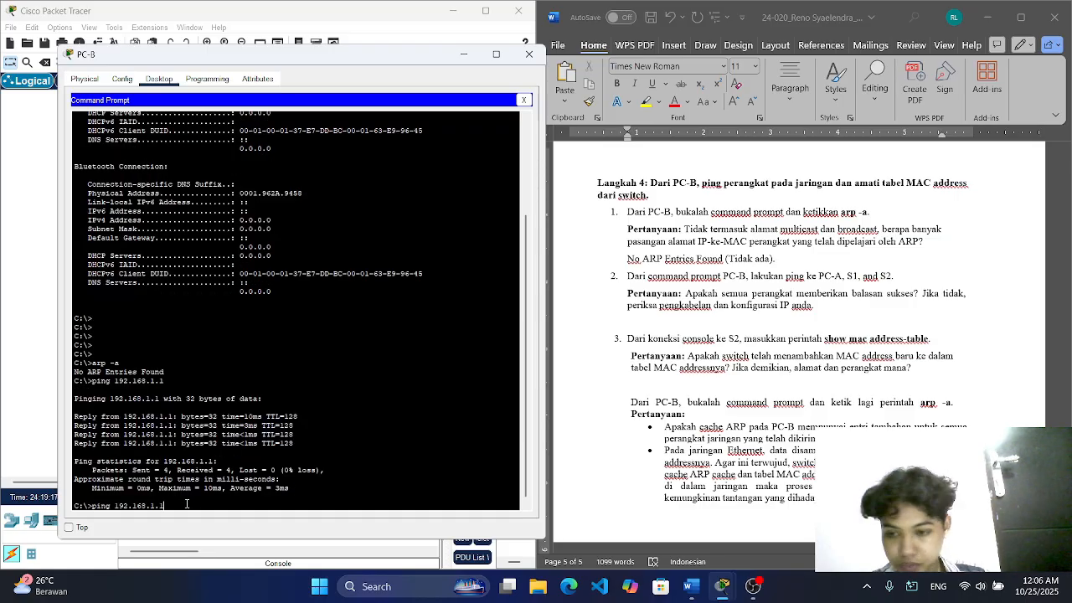
text(1)
key(Return)
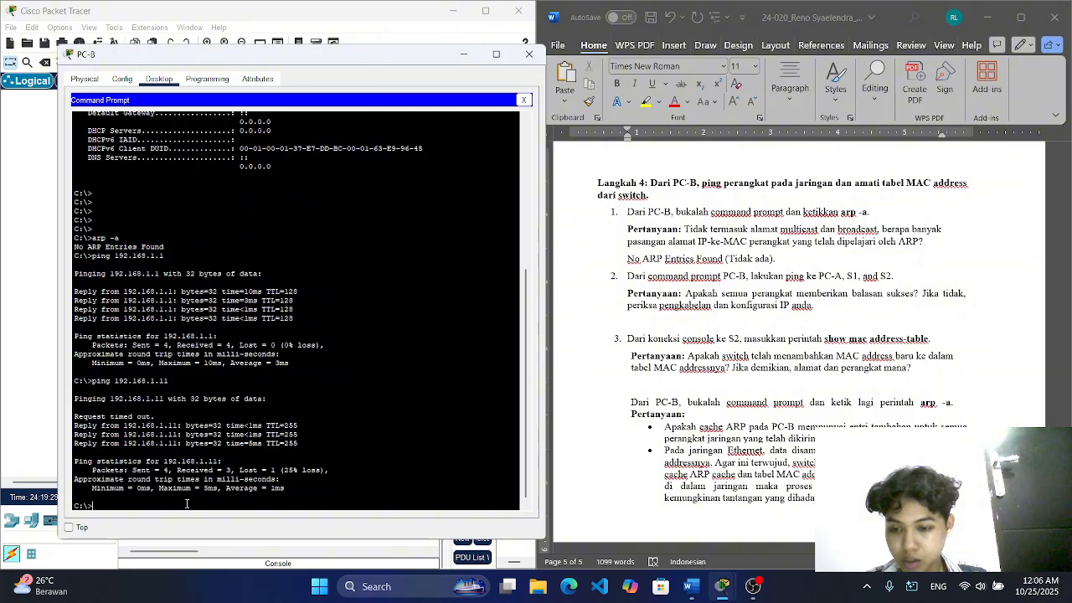
key(Up)
key(Return)
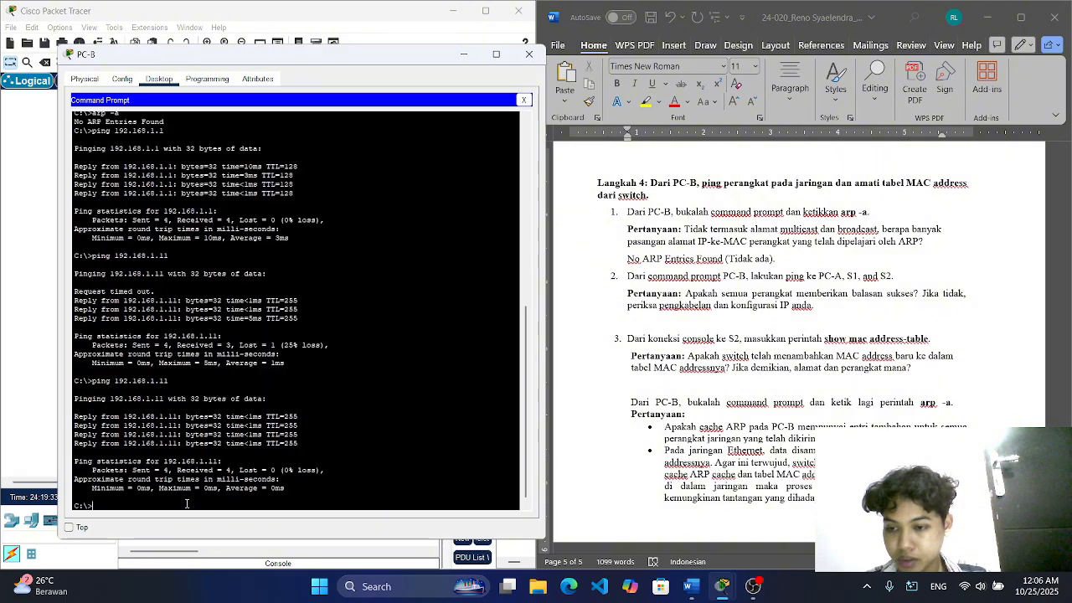
Step: Ping 192.168.1.12 twice from PC-B's Command Prompt
key(Up)
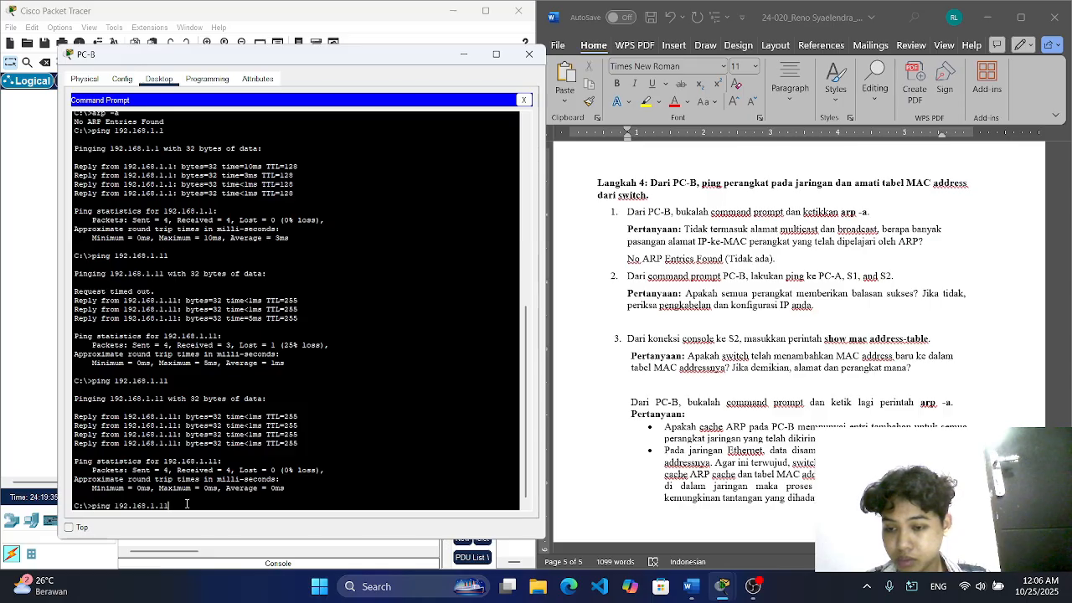
key(BackSpace)
text(2)
key(Return)
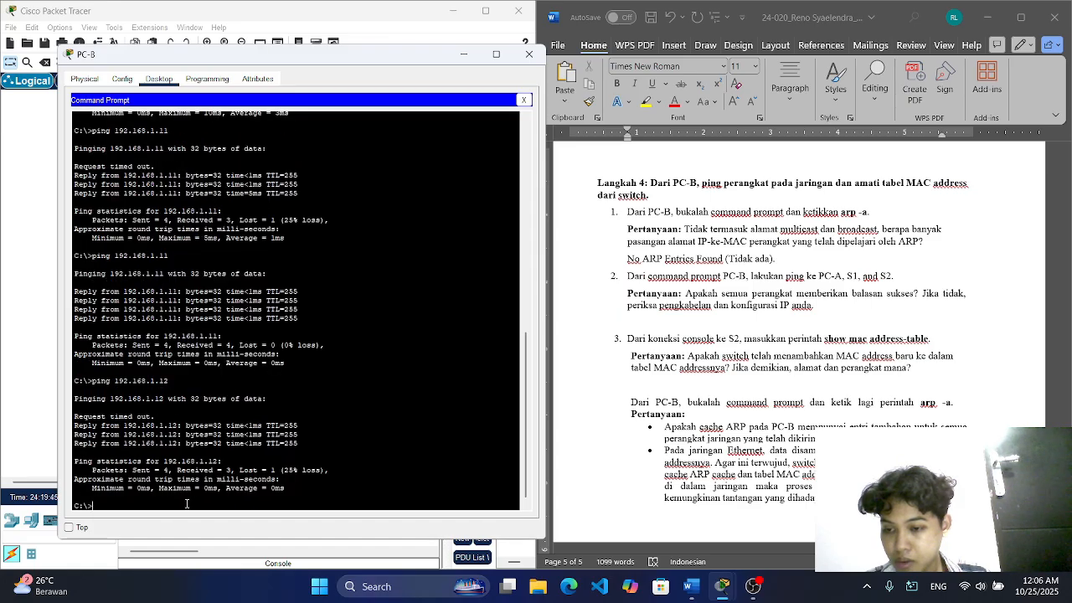
key(Up)
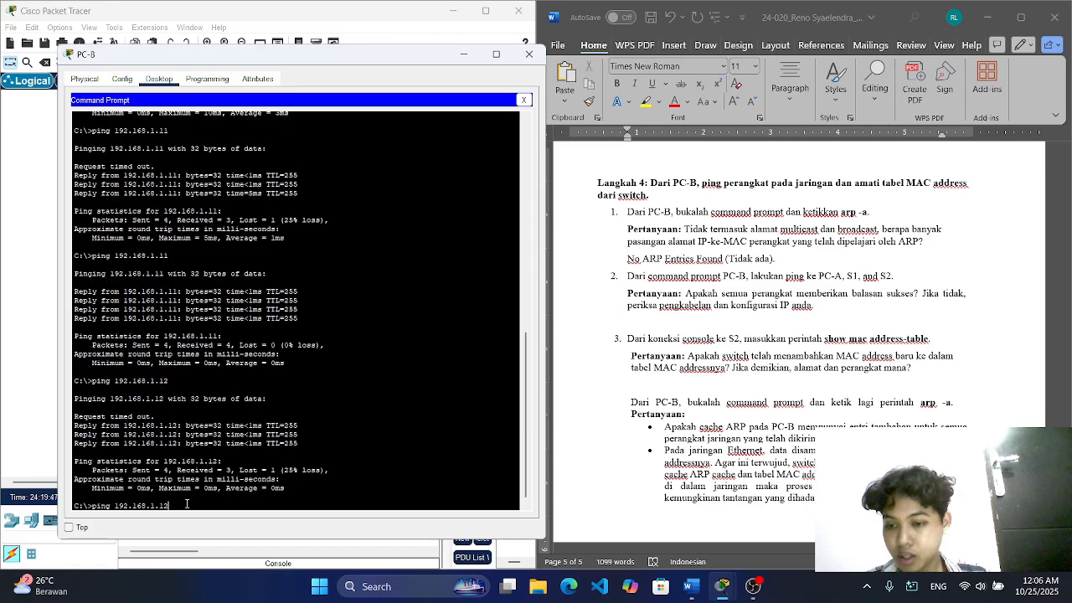
key(Return)
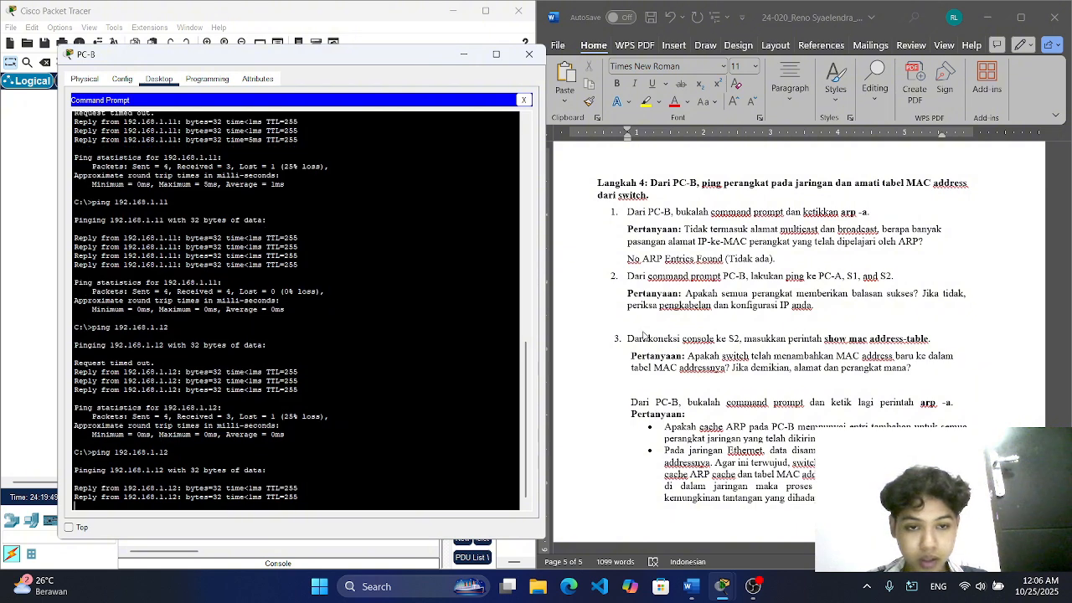
Step: Write "Semua perangkat berhasil memberikan balasan sukses." in Word as the answer below Langkah 4's second question
click(643, 327)
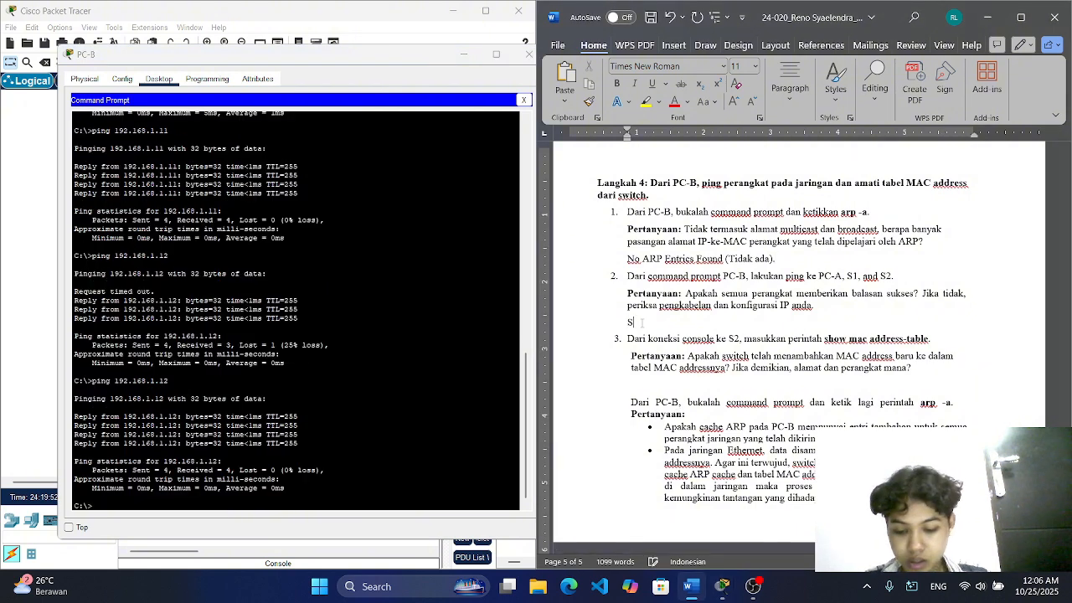
text(Sme)
key(BackSpace)
key(BackSpace)
text(emua Pera)
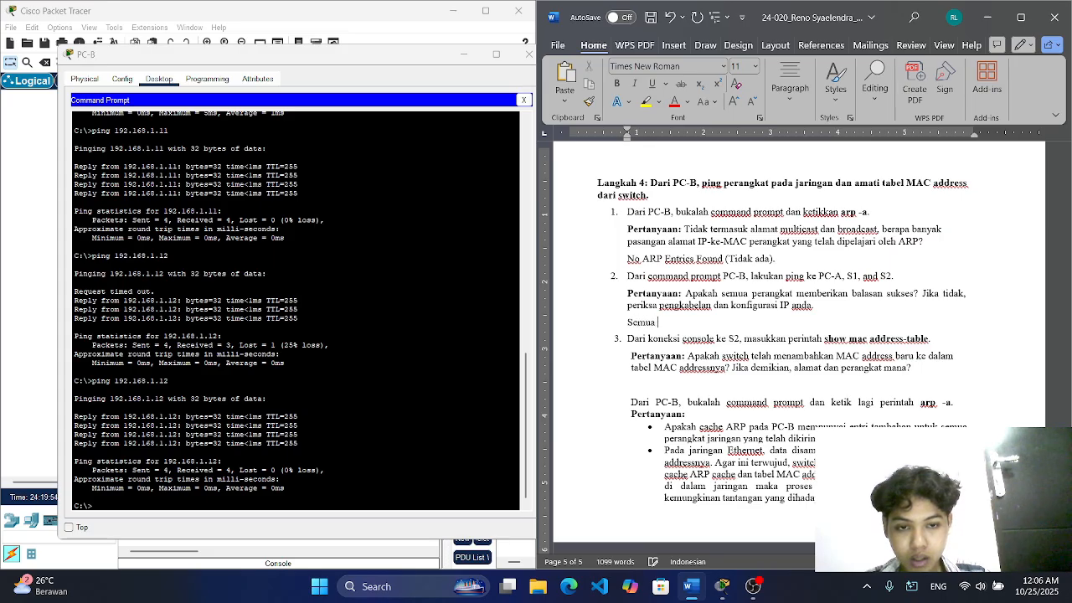
key(BackSpace)
key(BackSpace)
key(BackSpace)
key(BackSpace)
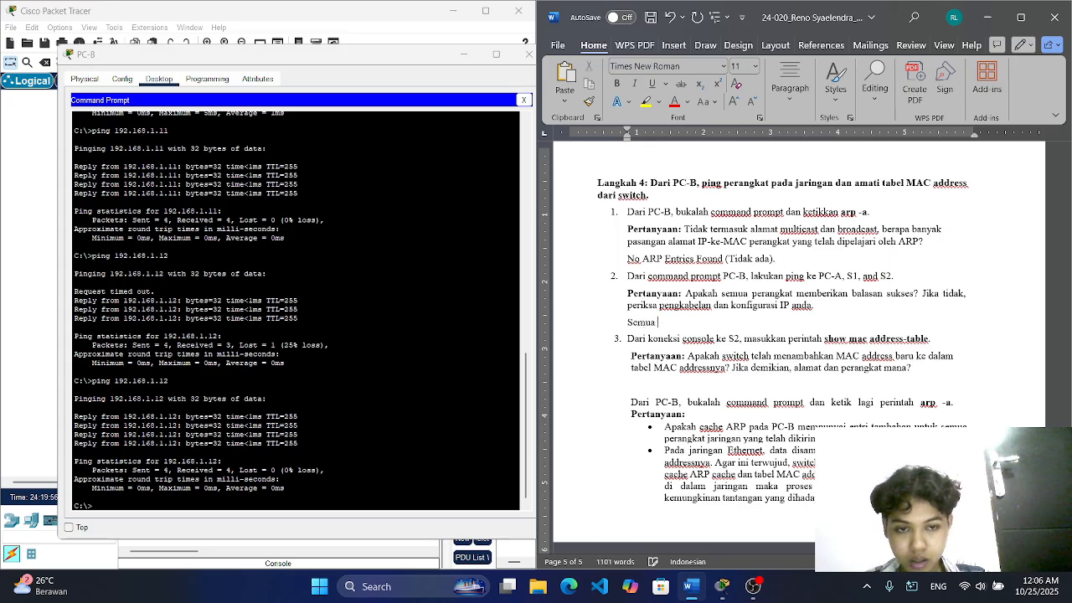
text(perangkat m)
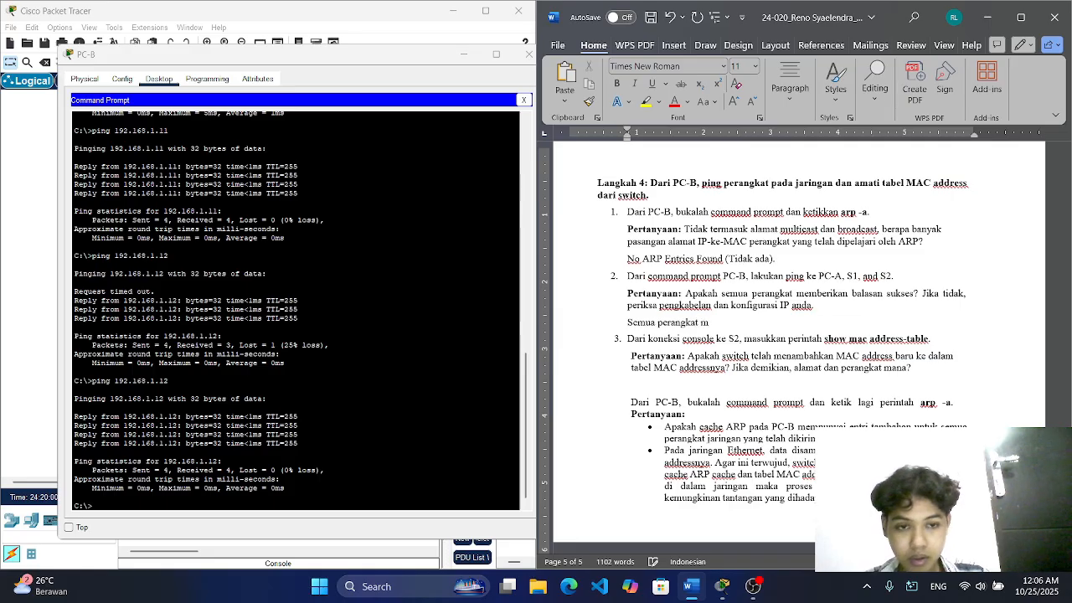
key(BackSpace)
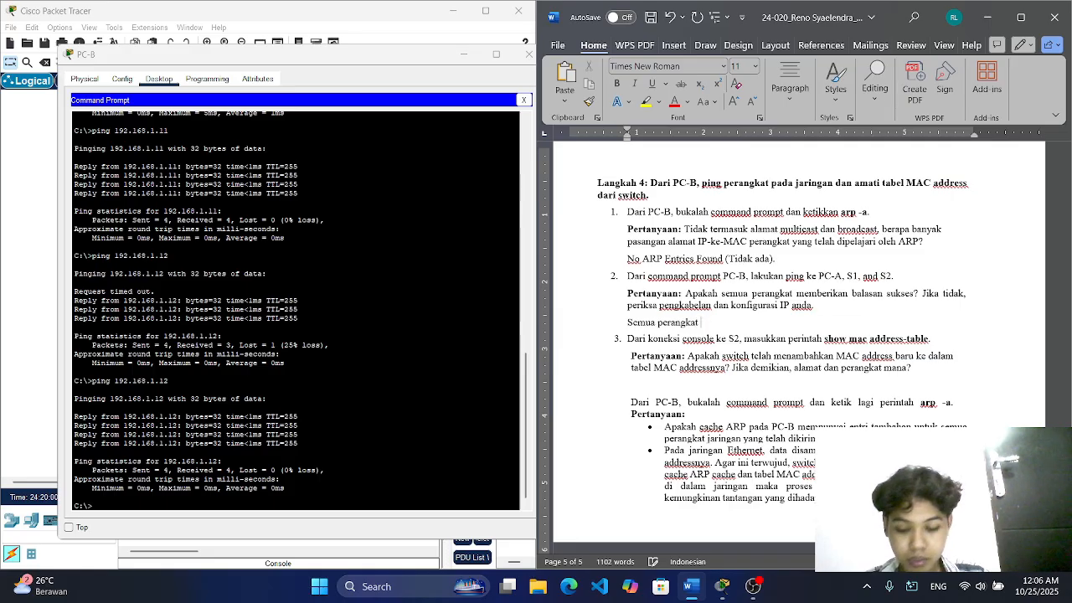
text(berhasil)
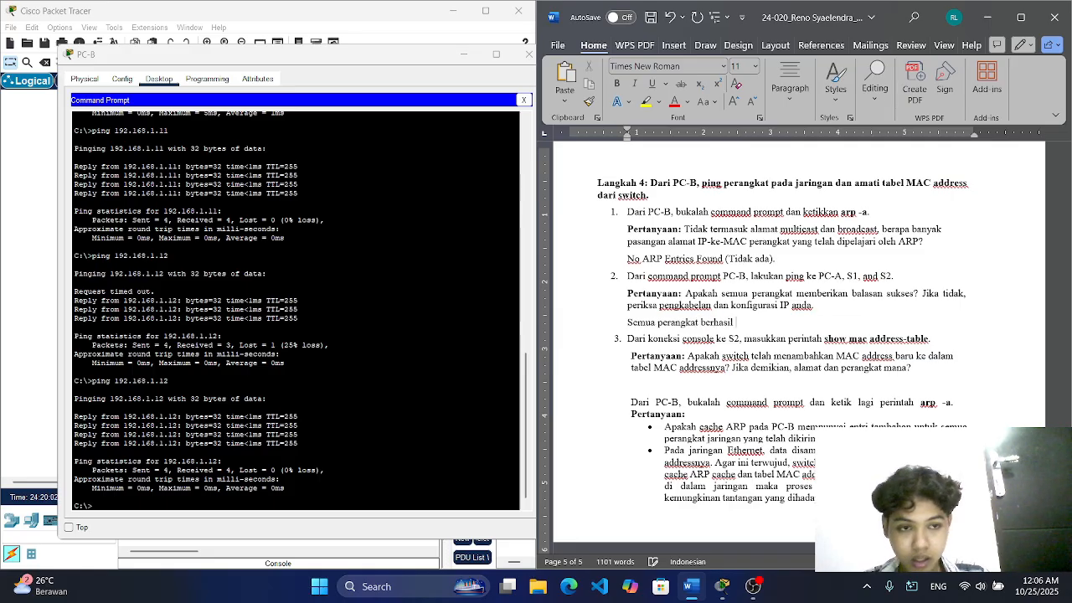
text( memberikan ba)
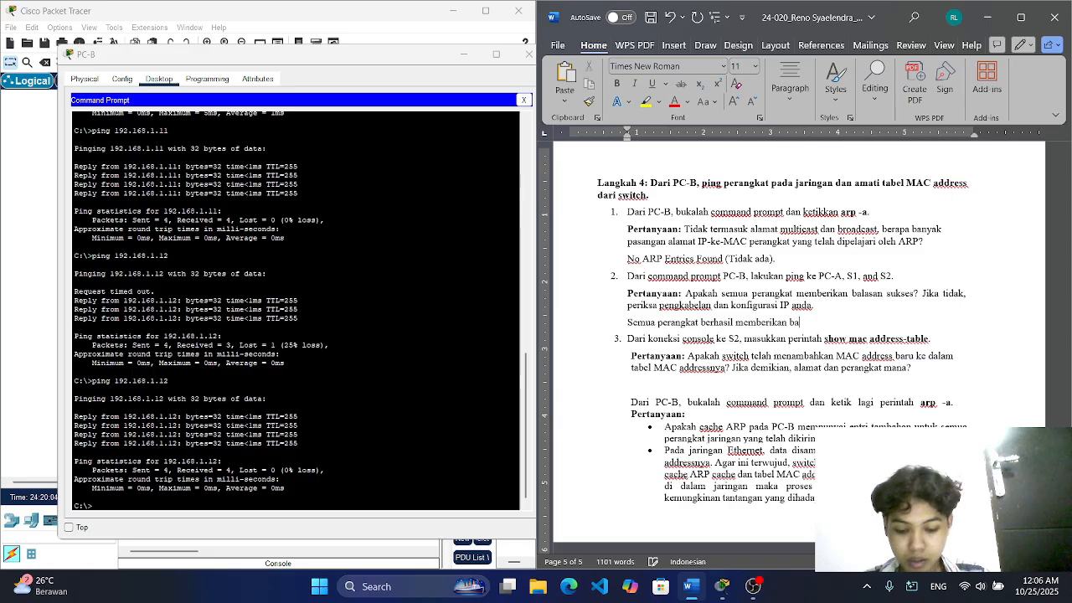
text(lasan sukses)
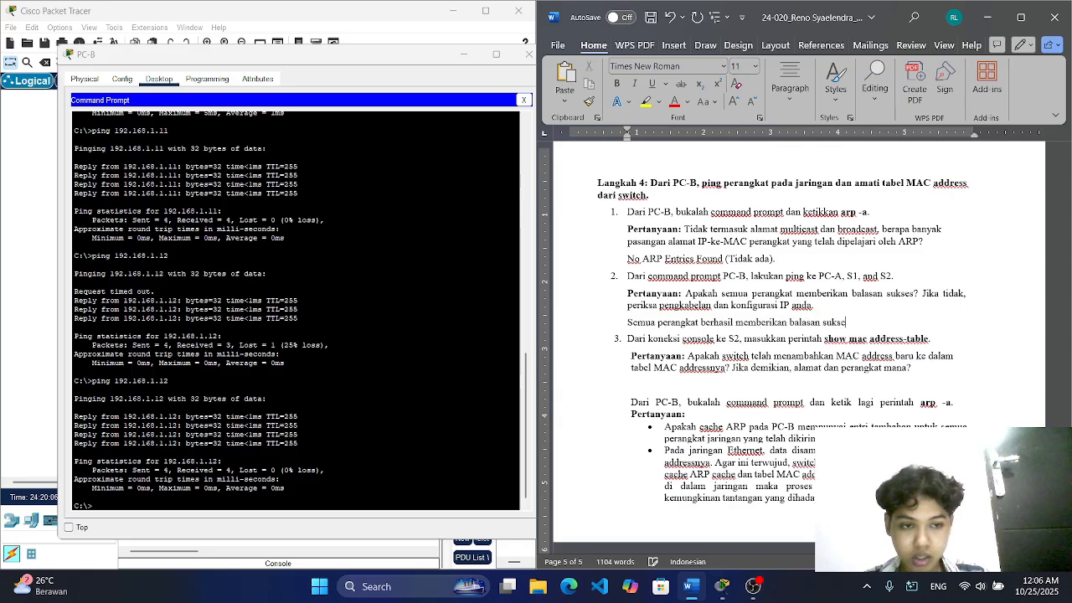
text(.)
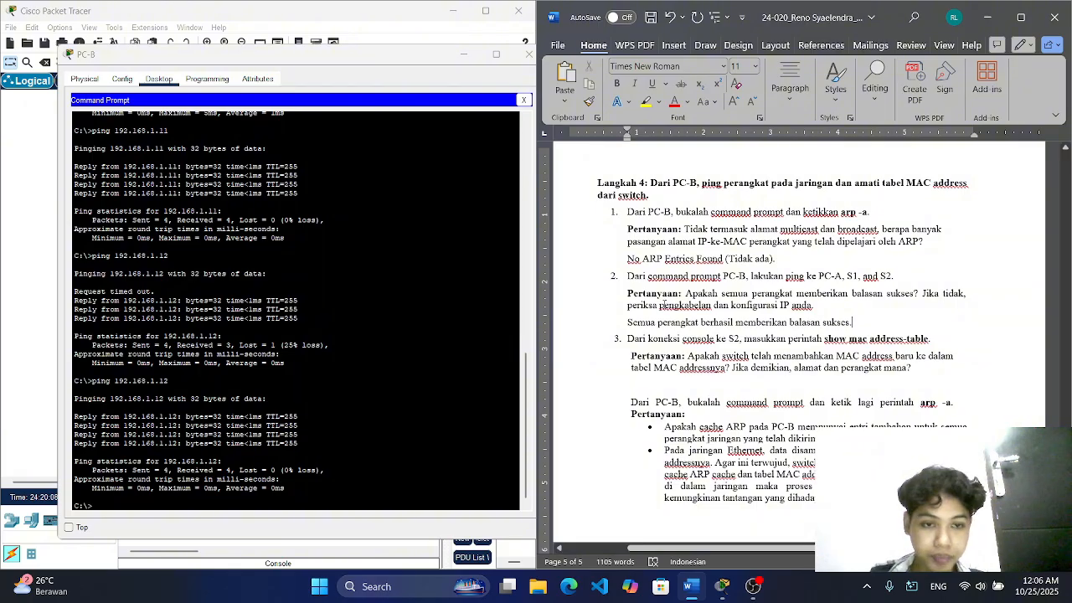
Step: Insert "Ya, " before the second question's answer in Word and change "Semua" to lowercase "semua"
click(634, 321)
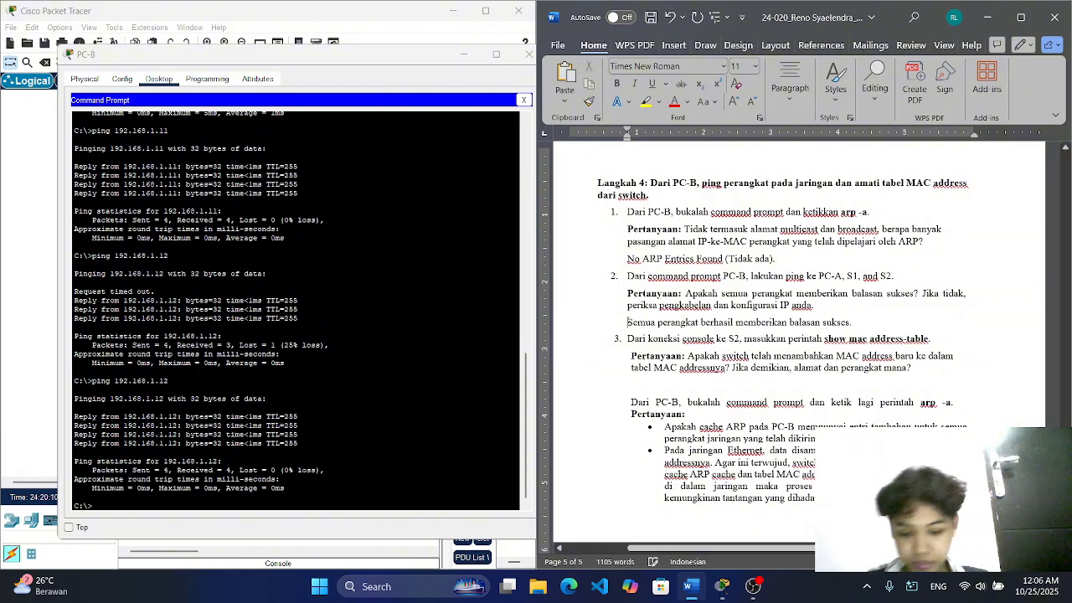
text(Ya,)
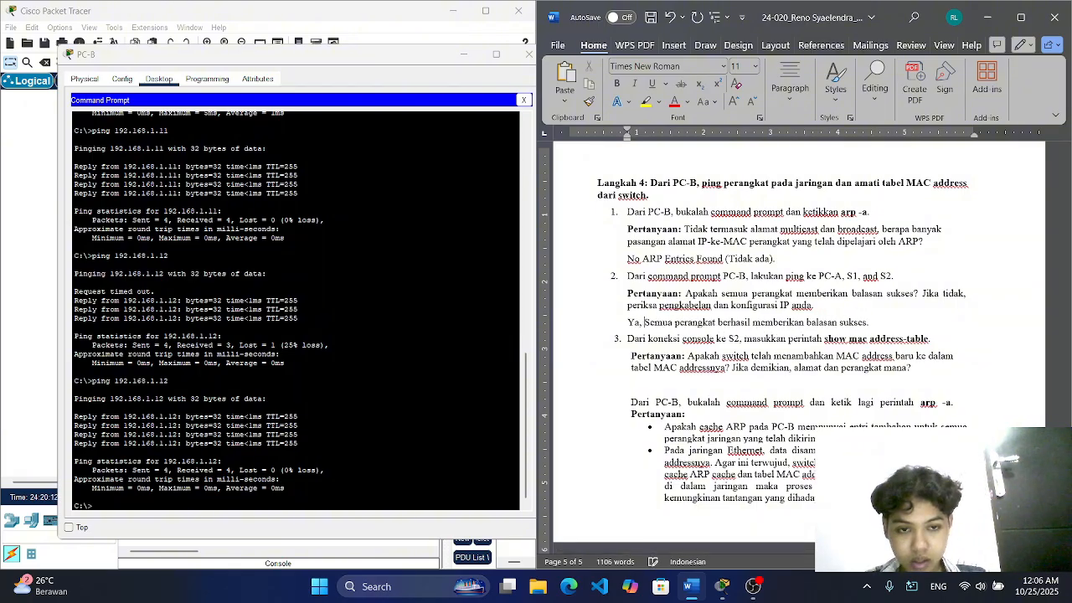
key(Right)
key(BackSpace)
text(s)
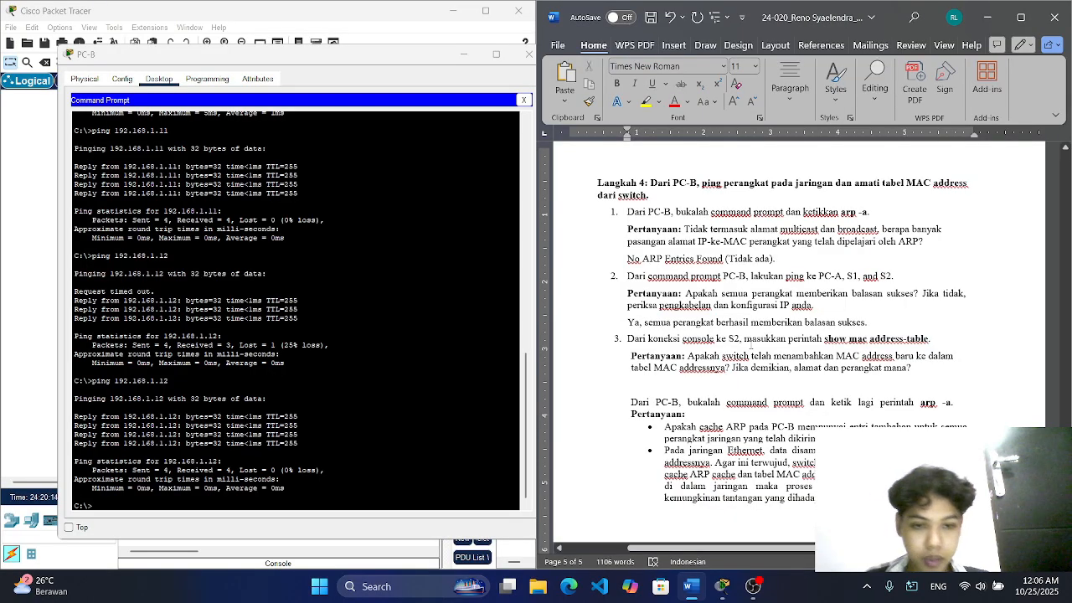
Step: Close PC-B's window in Packet Tracer and run "show mac address-table" in switch S2's CLI
scroll(750, 342, down, 1)
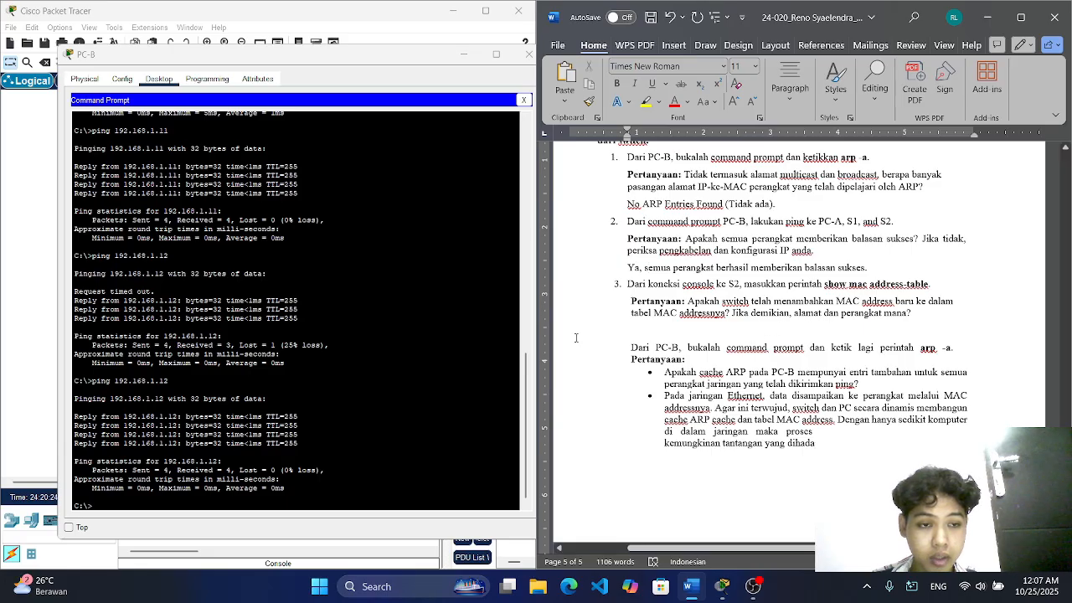
scroll(286, 409, down, 1)
click(142, 502)
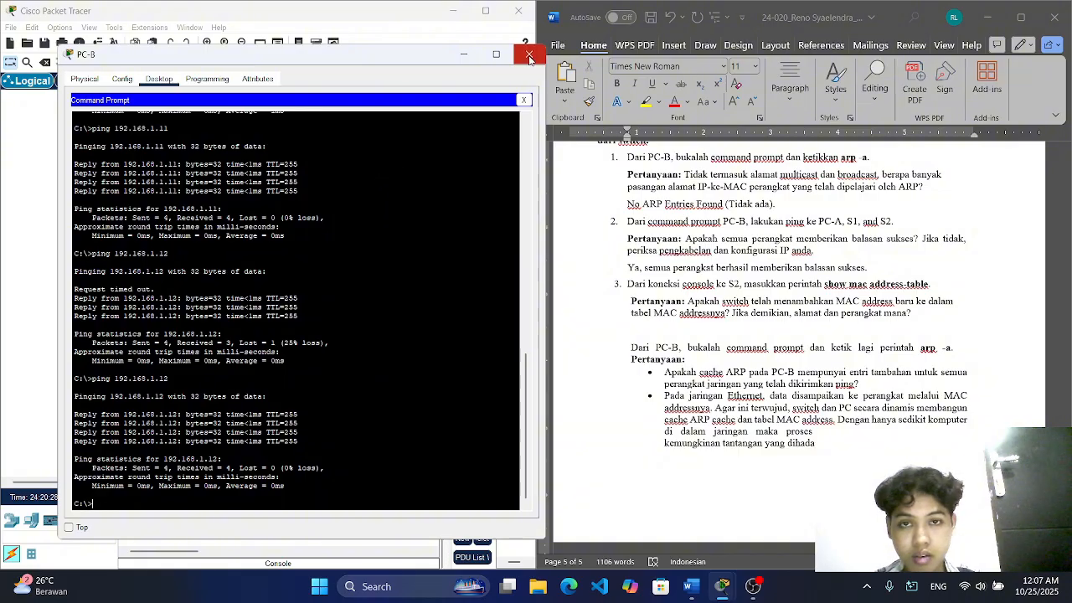
click(529, 55)
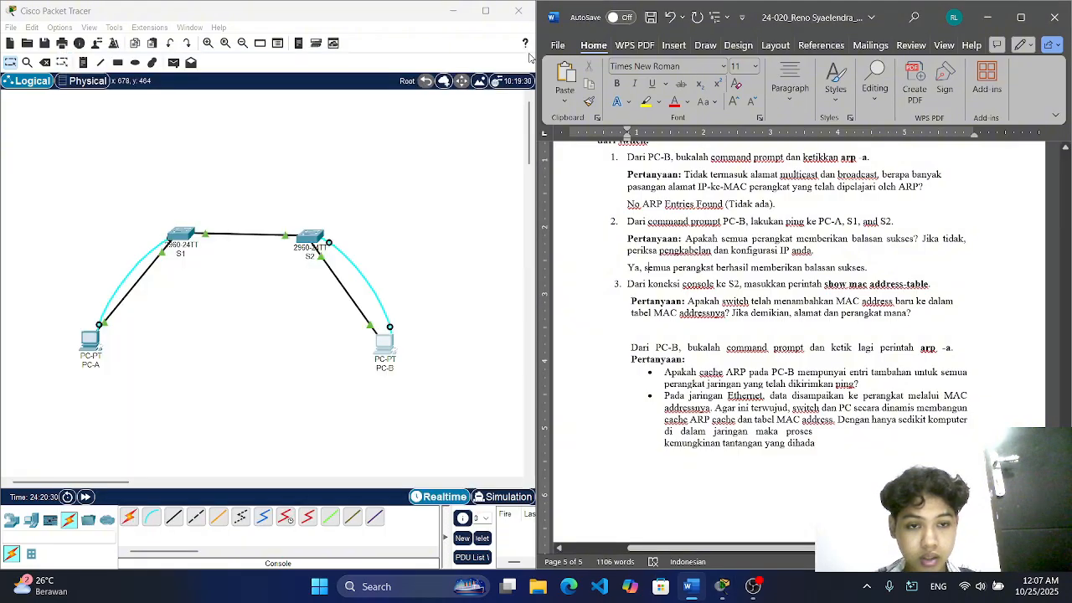
click(311, 237)
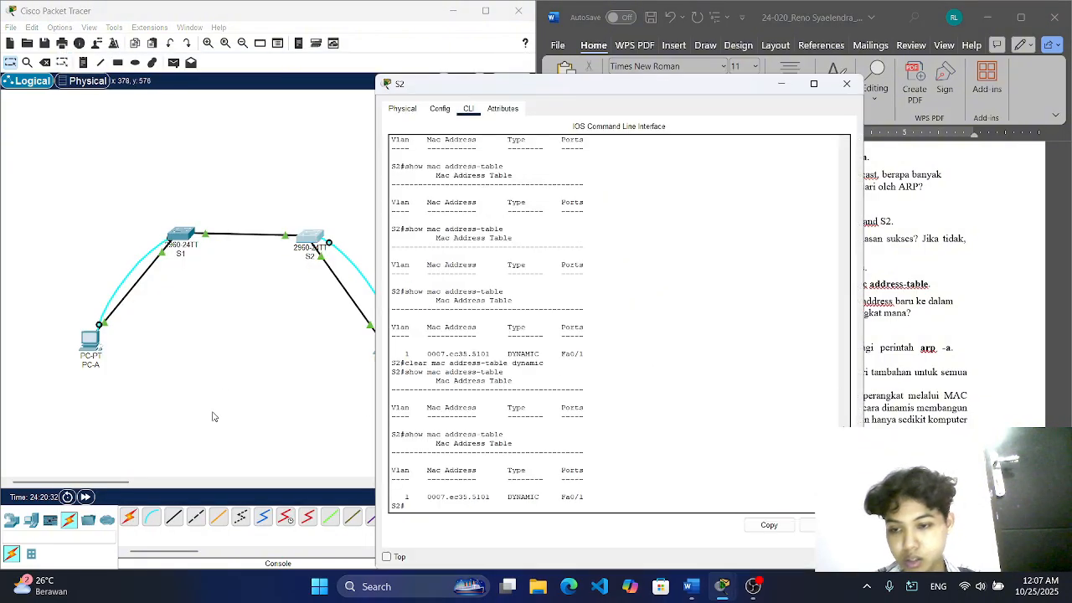
drag(587, 84, 267, 24)
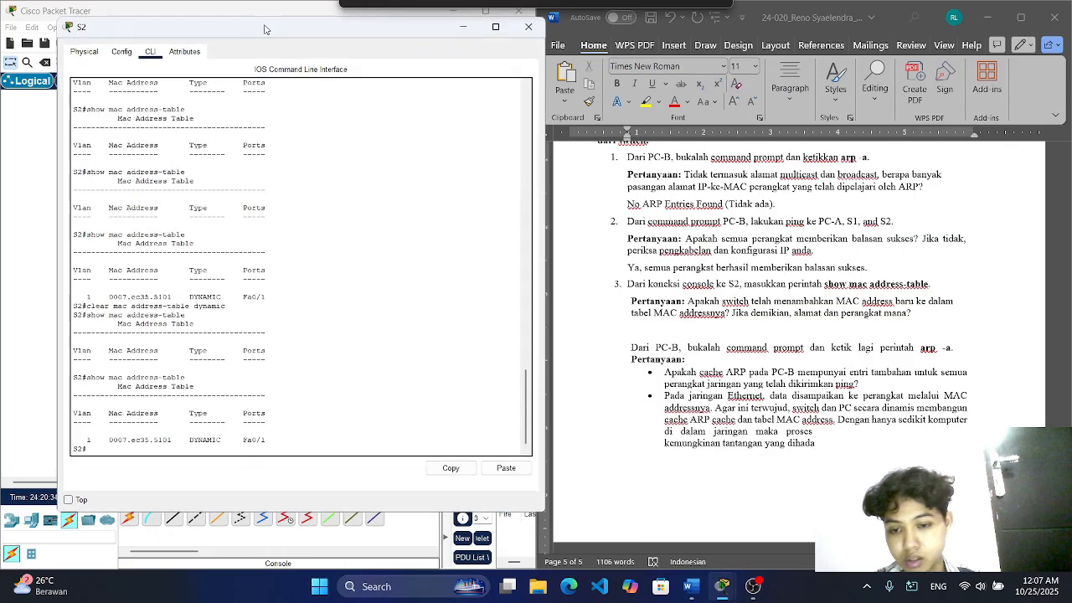
key(Up)
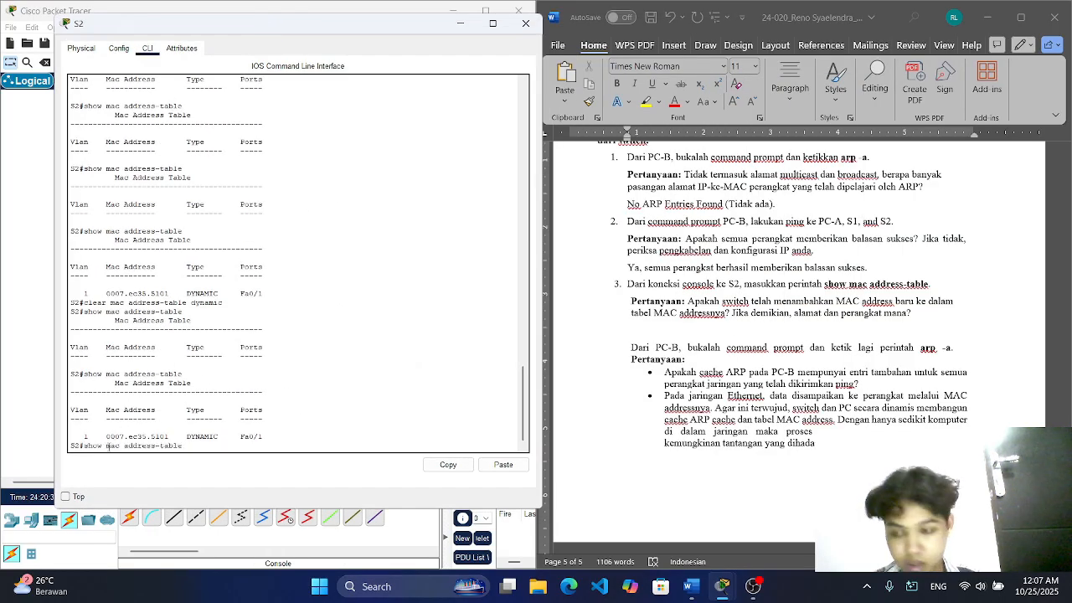
key(Return)
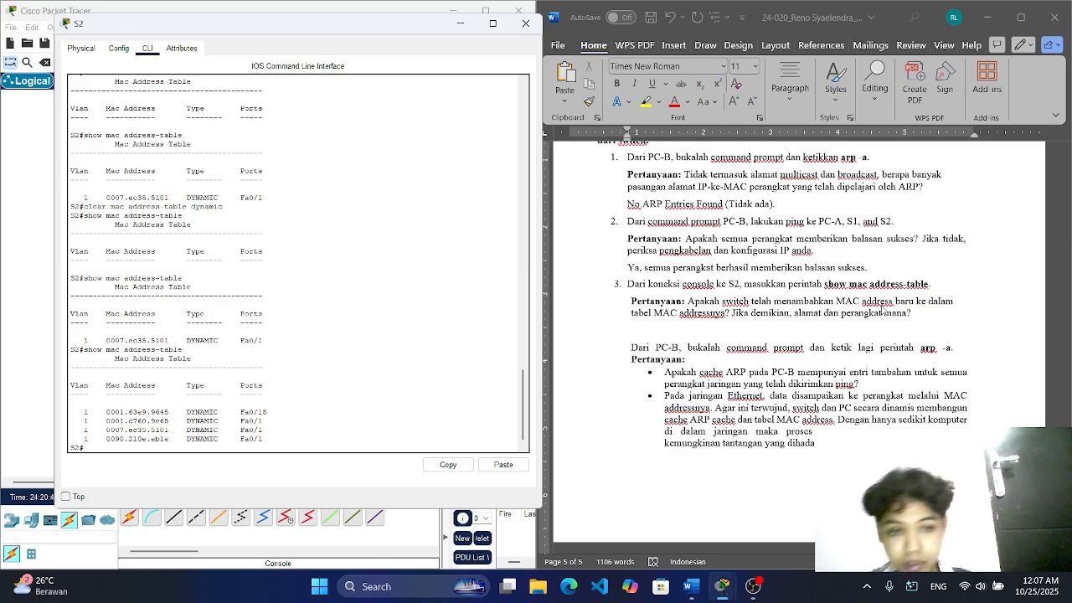
Step: Write "Ya menambahkan MAC address baru dari PC-A, S1, dan S2 yaitu :" in Word directly after question 3's text
double_click(927, 317)
click(927, 313)
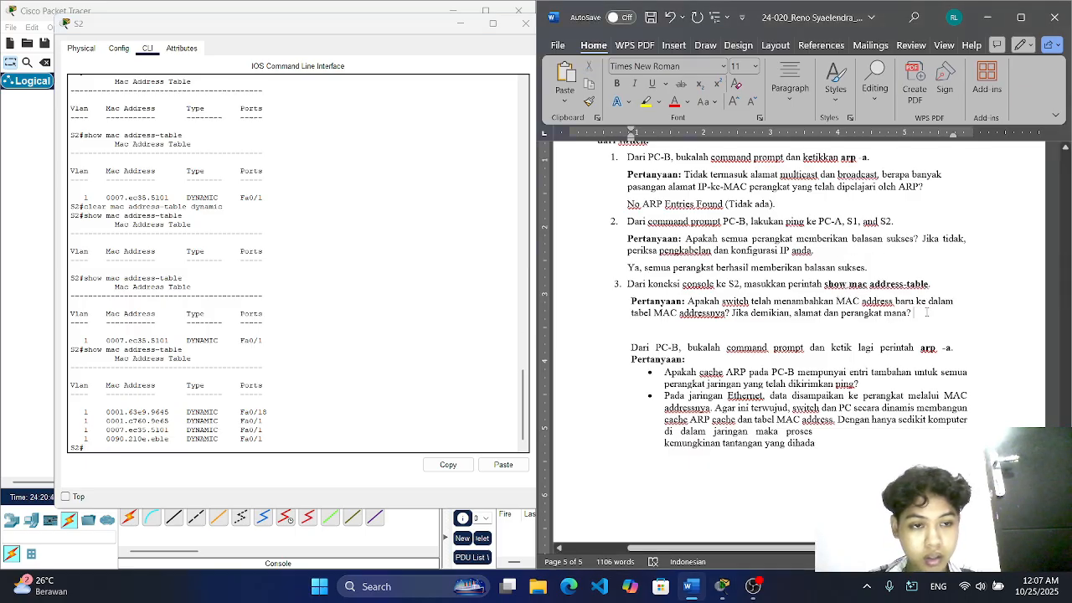
text(Ya me)
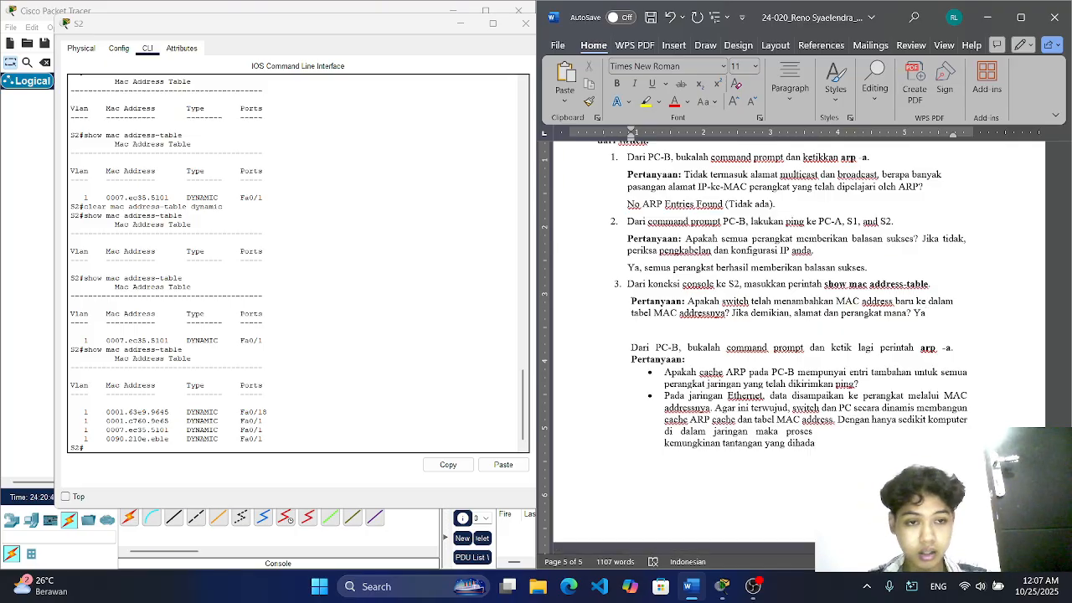
key(BackSpace)
key(BackSpace)
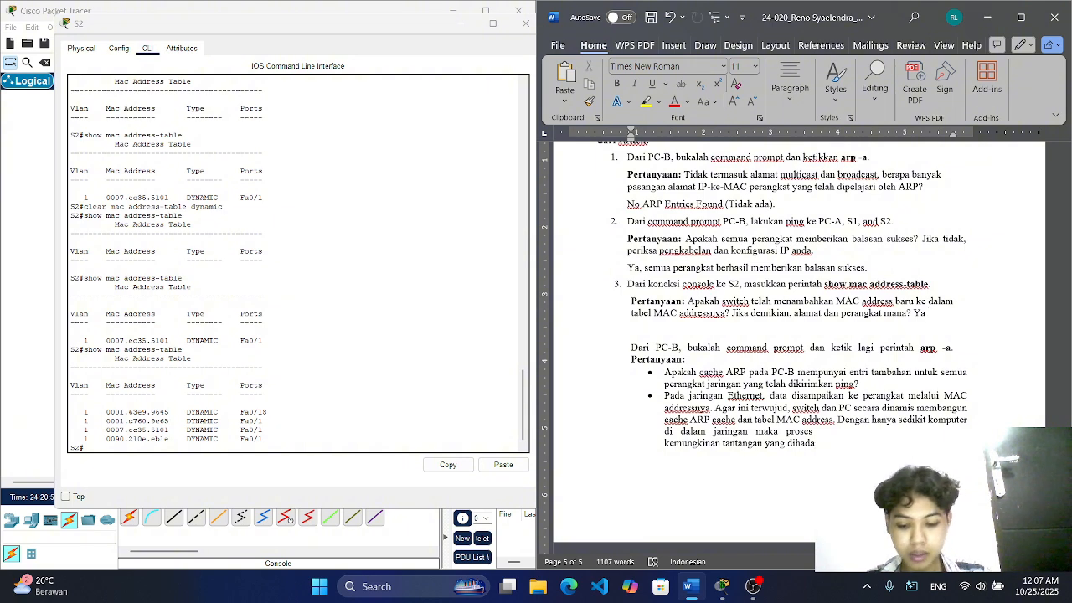
text(menam)
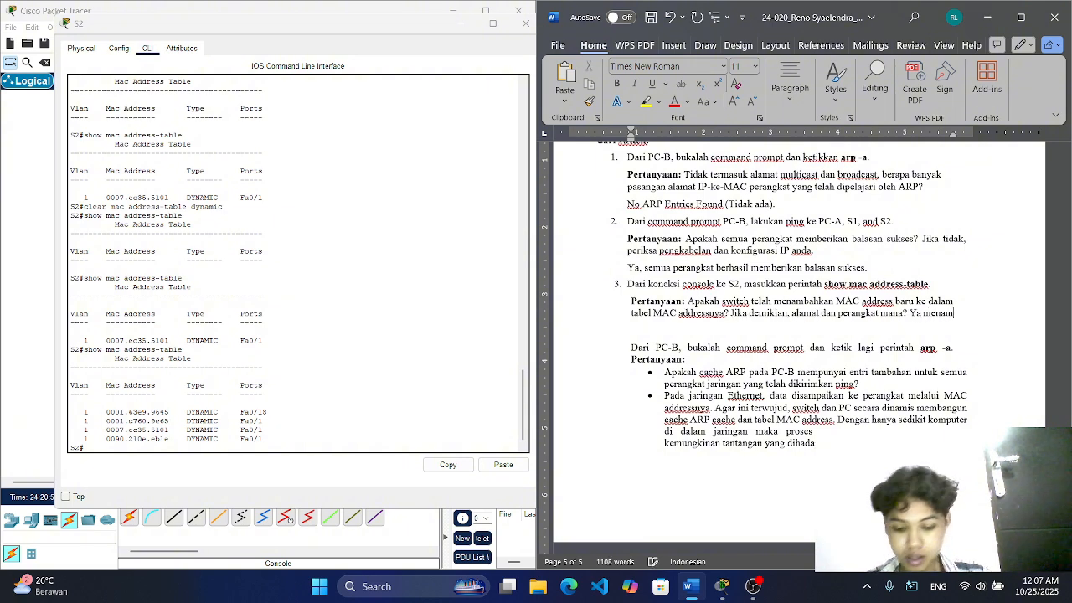
text(bahkan MAC addre)
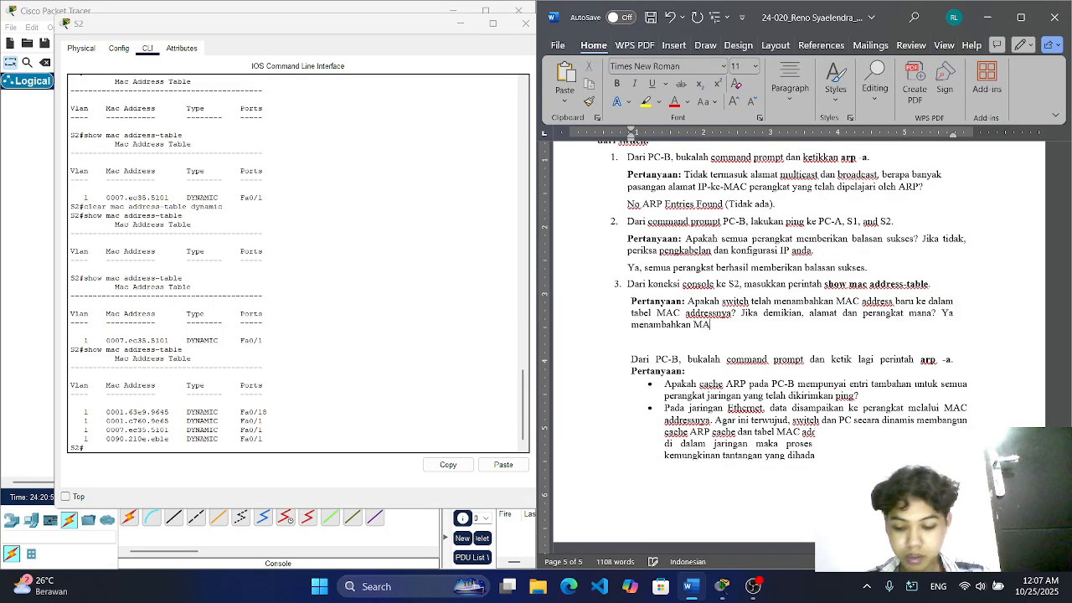
text(ss baru)
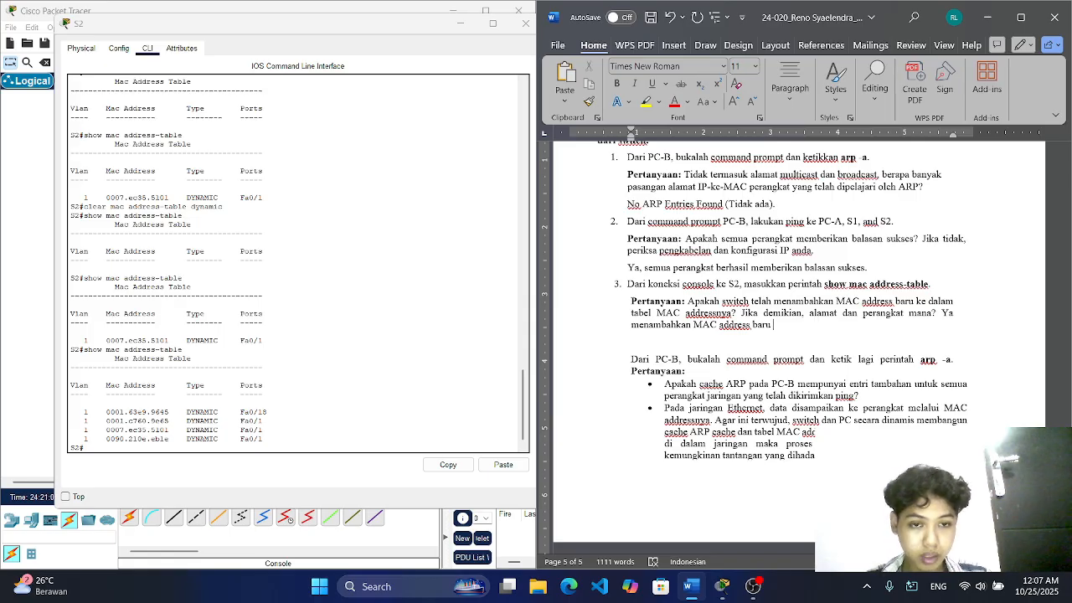
text( dari )
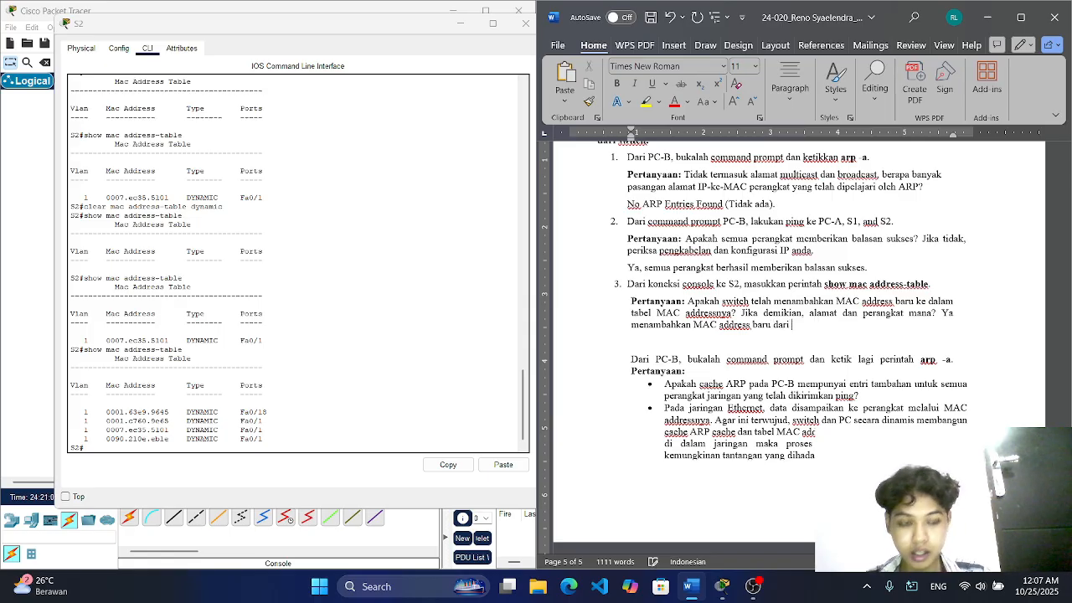
text(Pc)
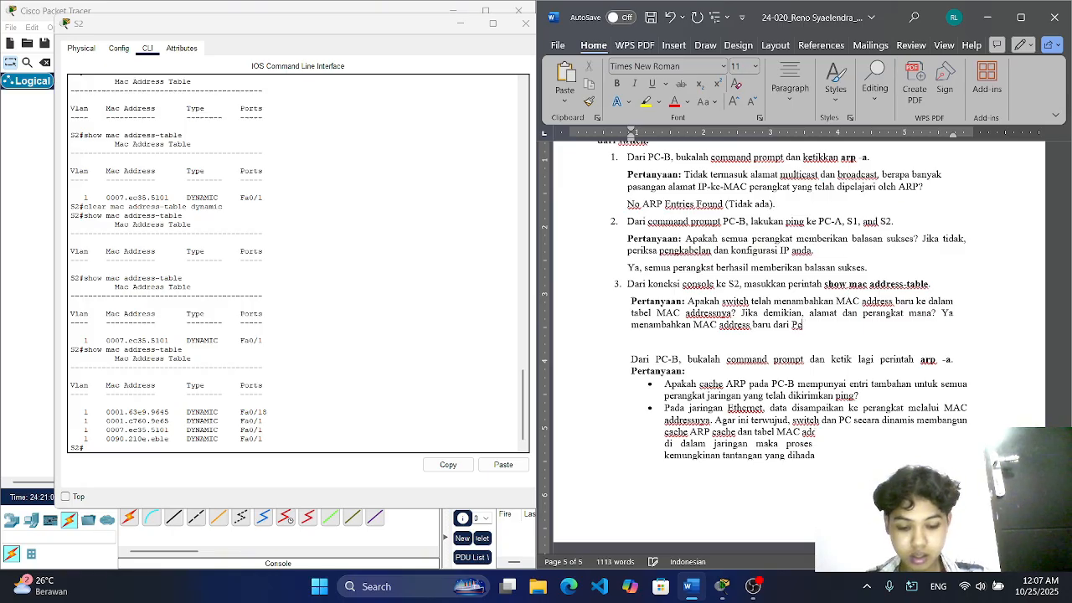
key(BackSpace)
key(BackSpace)
text(C-A)
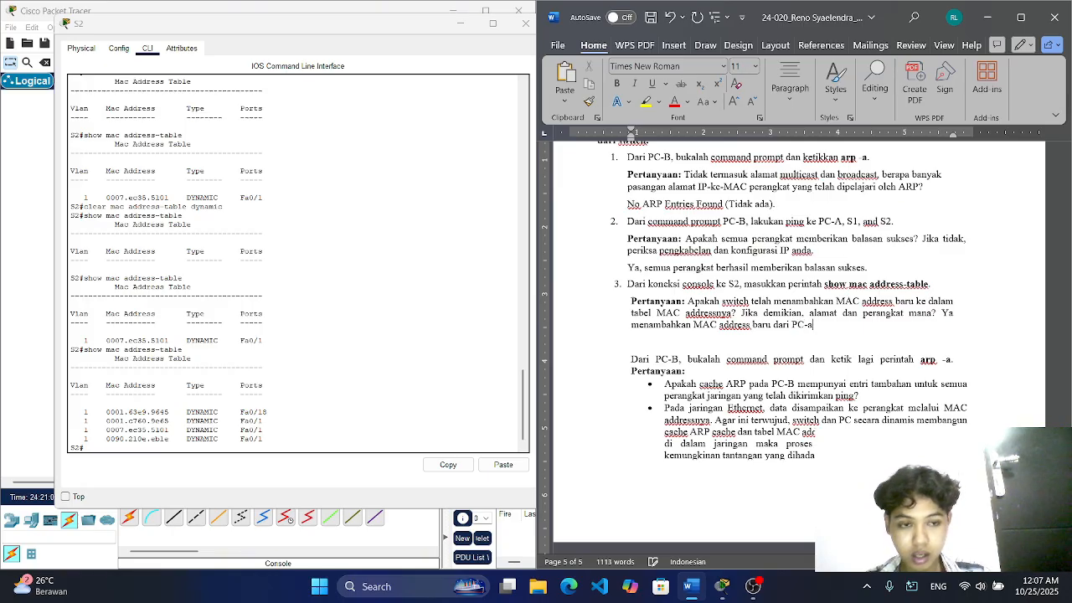
text(, S)
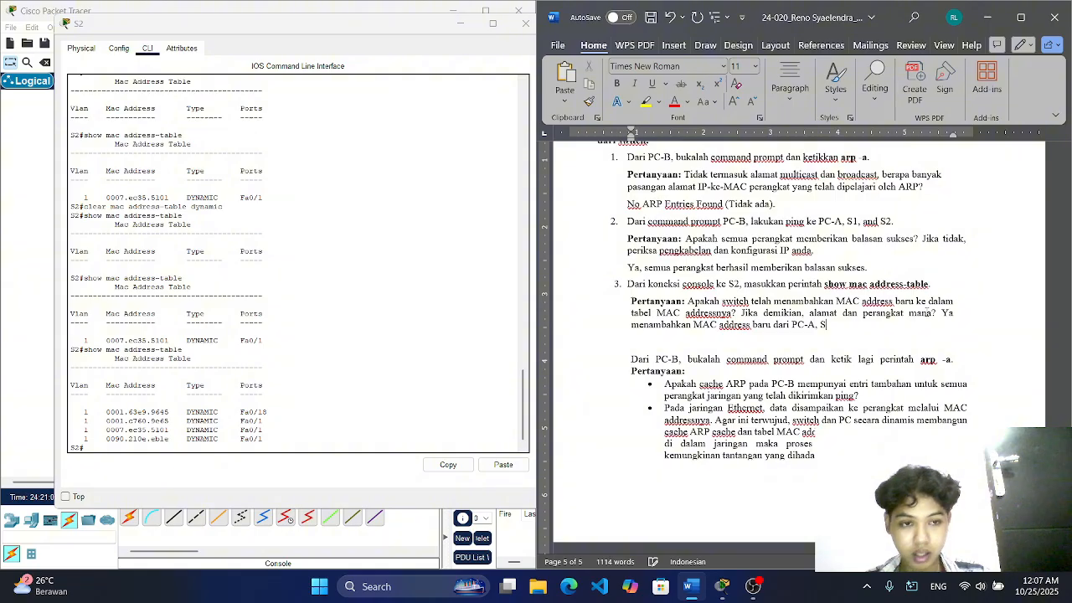
text(1,)
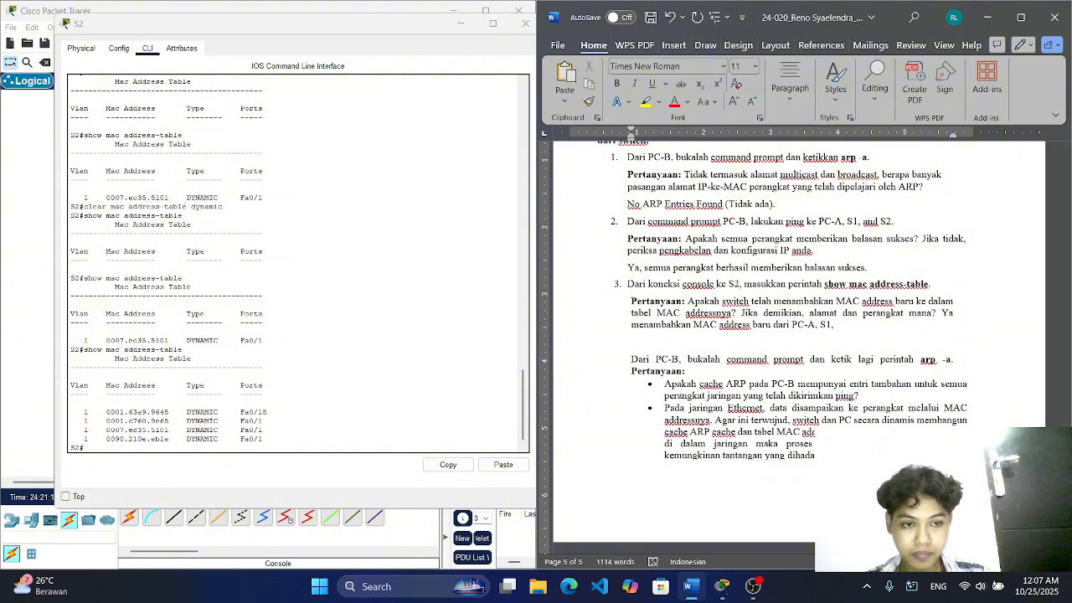
text( dan S)
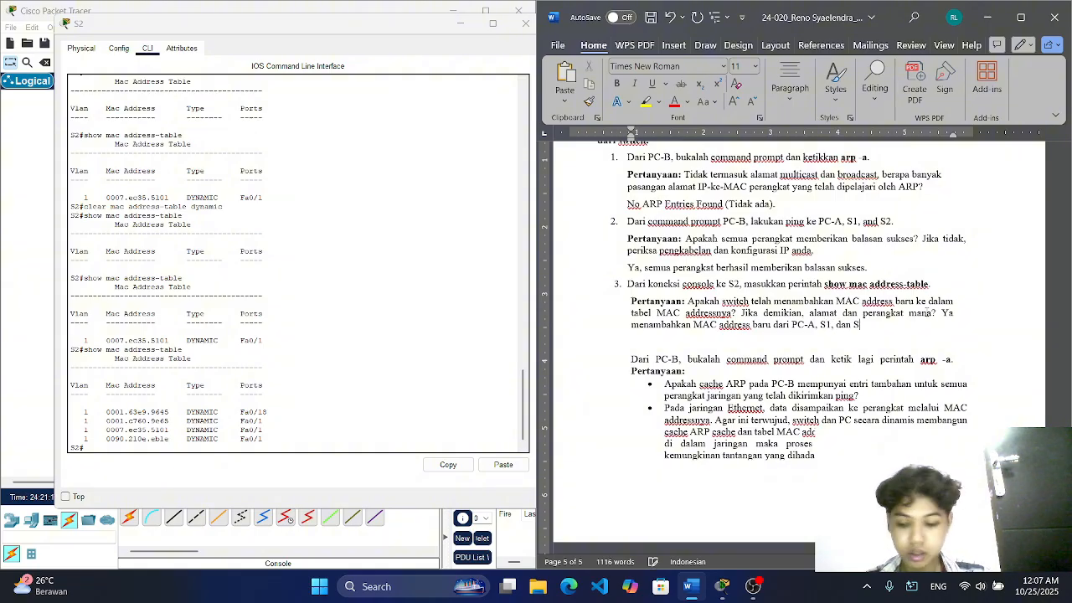
text(2)
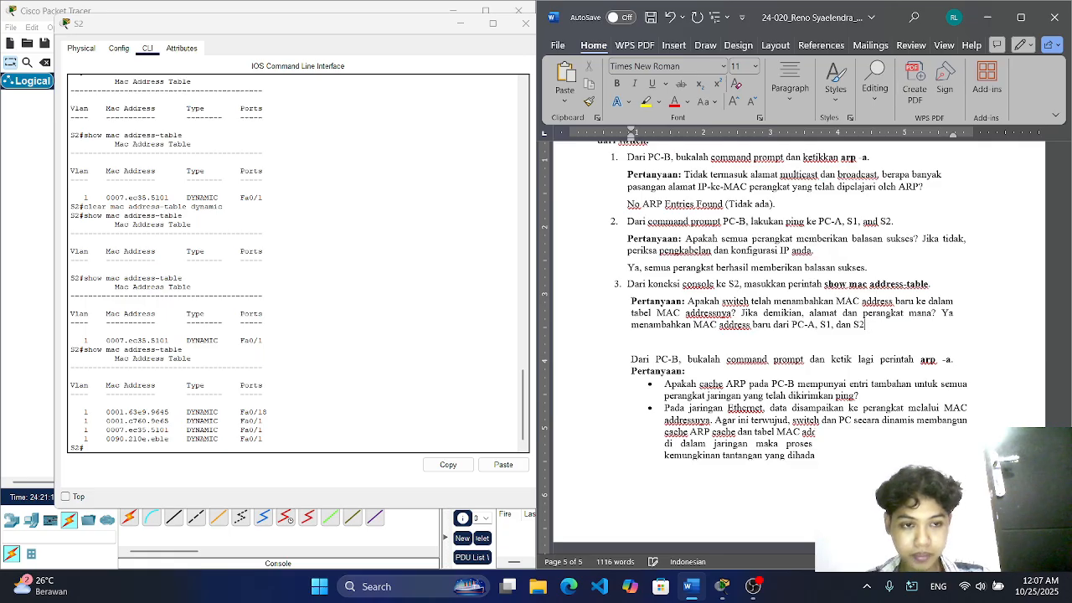
text( yaitu )
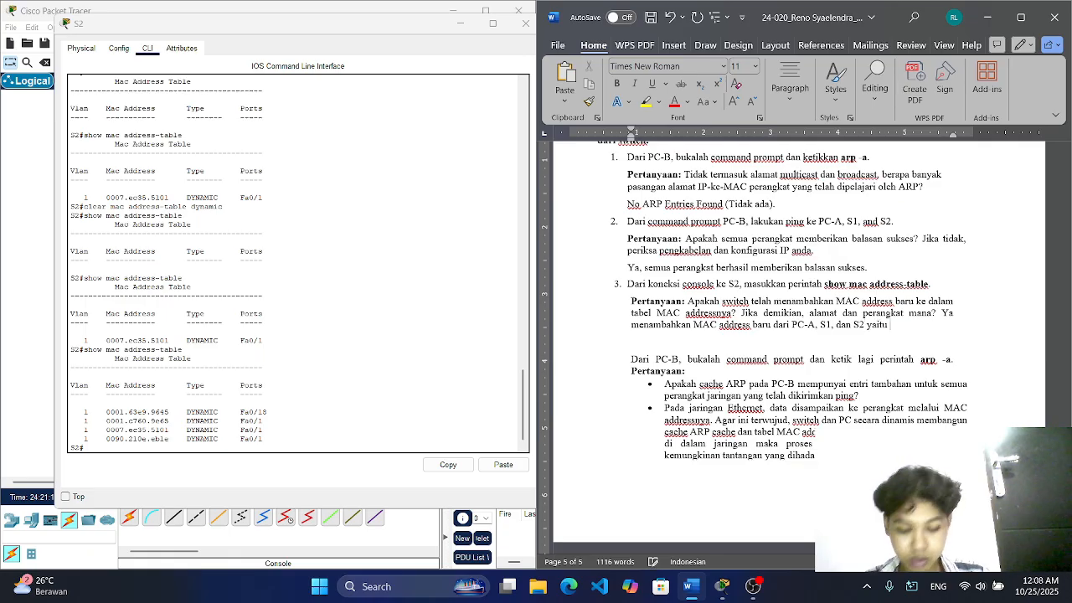
text(:)
Step: Copy the four rows of the latest MAC address table from S2's CLI and paste them on a new line below question 3's answer in Word
key(Return)
key(ctrl+b)
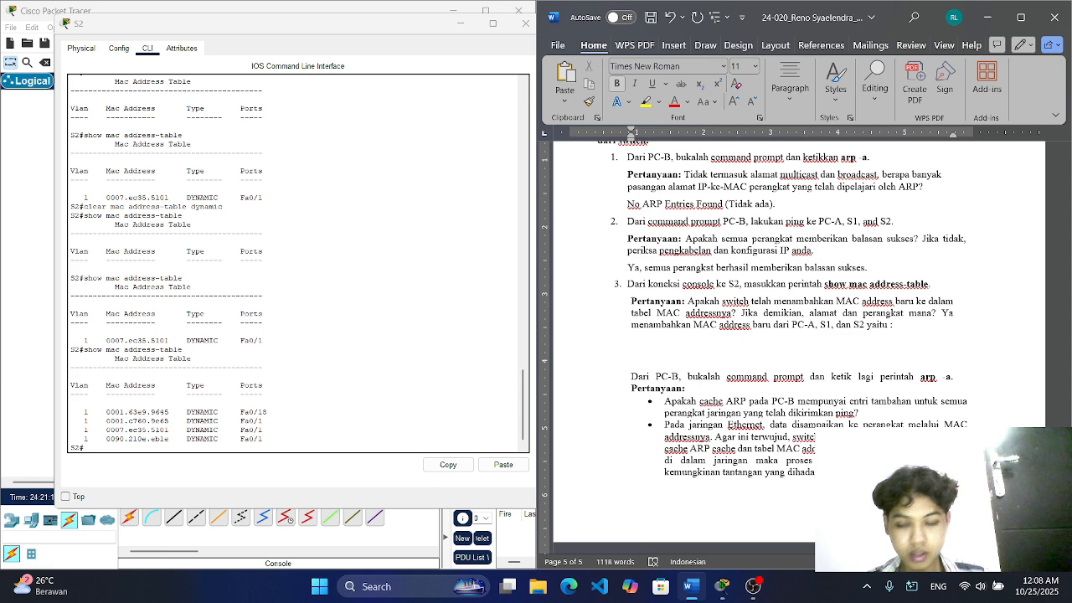
drag(85, 411, 264, 439)
right_click(265, 439)
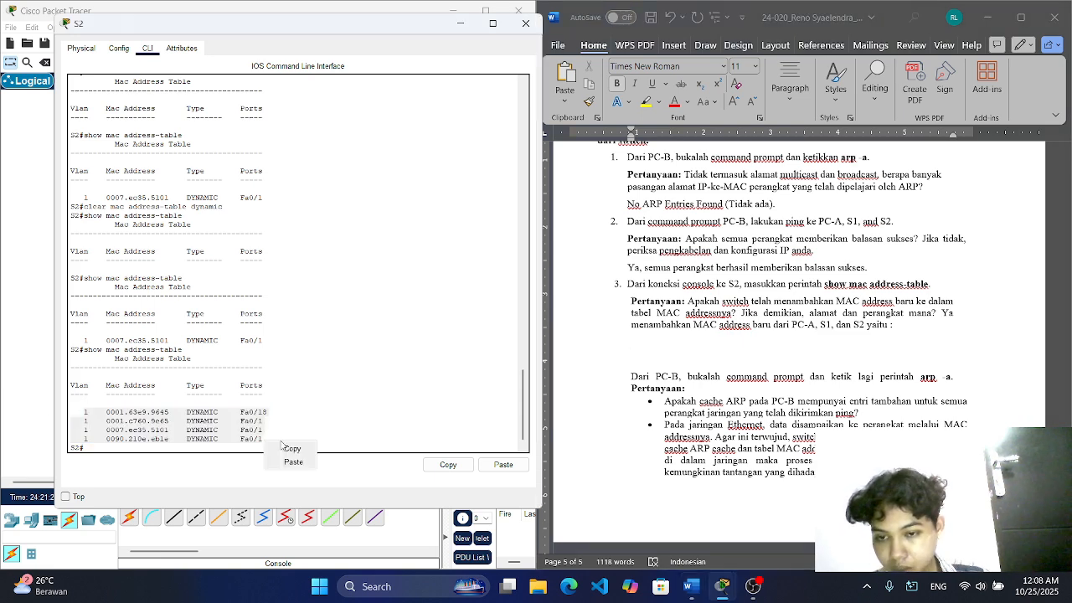
click(285, 447)
click(646, 337)
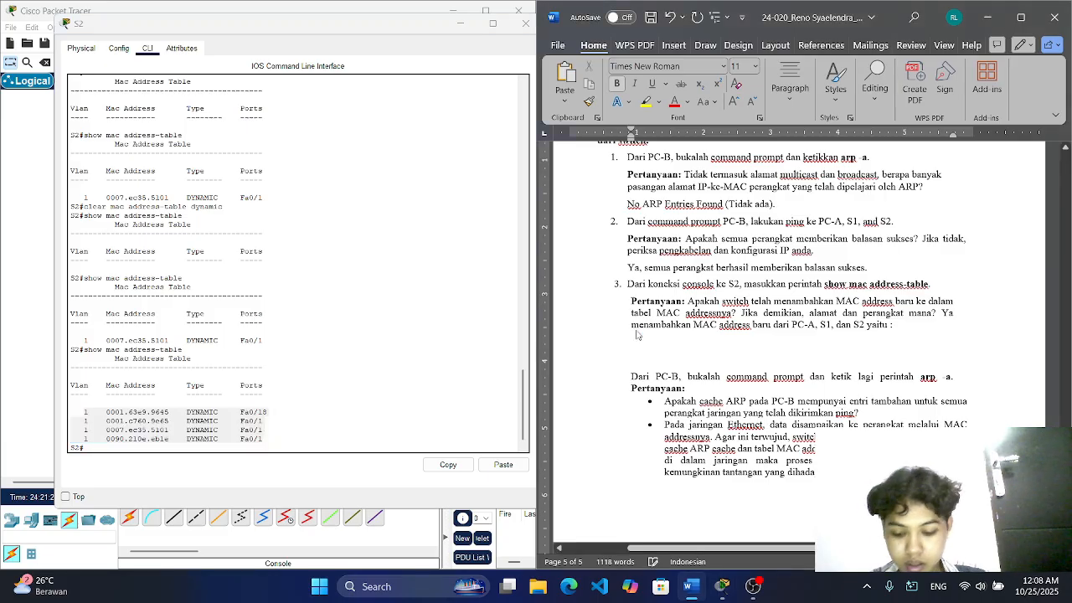
key(ctrl+v)
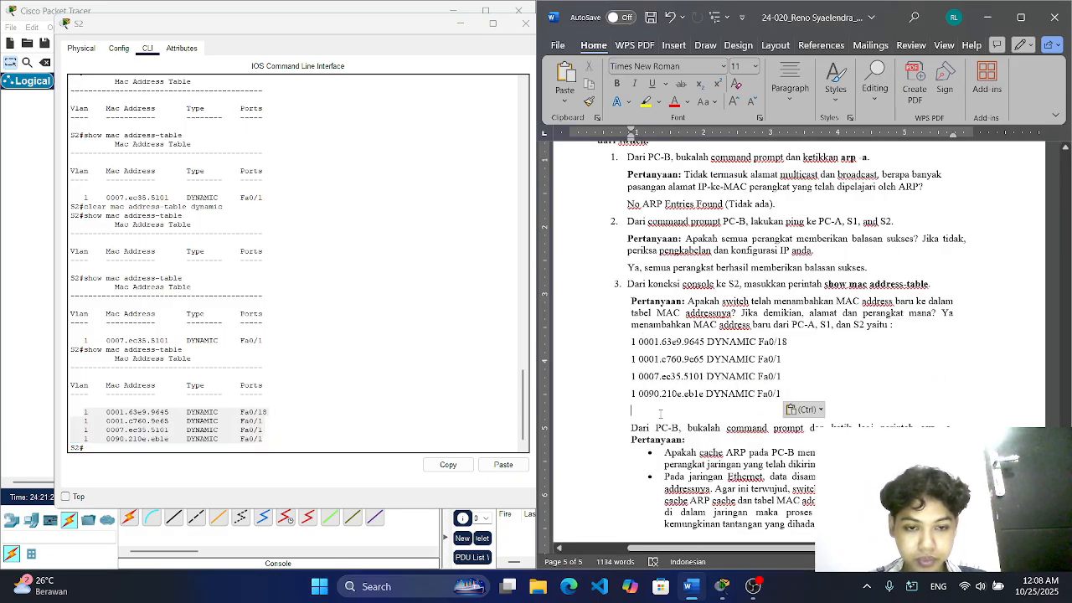
key(BackSpace)
Step: Close S2's window in Packet Tracer and run "arp -a" in PC-B's Command Prompt
scroll(660, 414, down, 3)
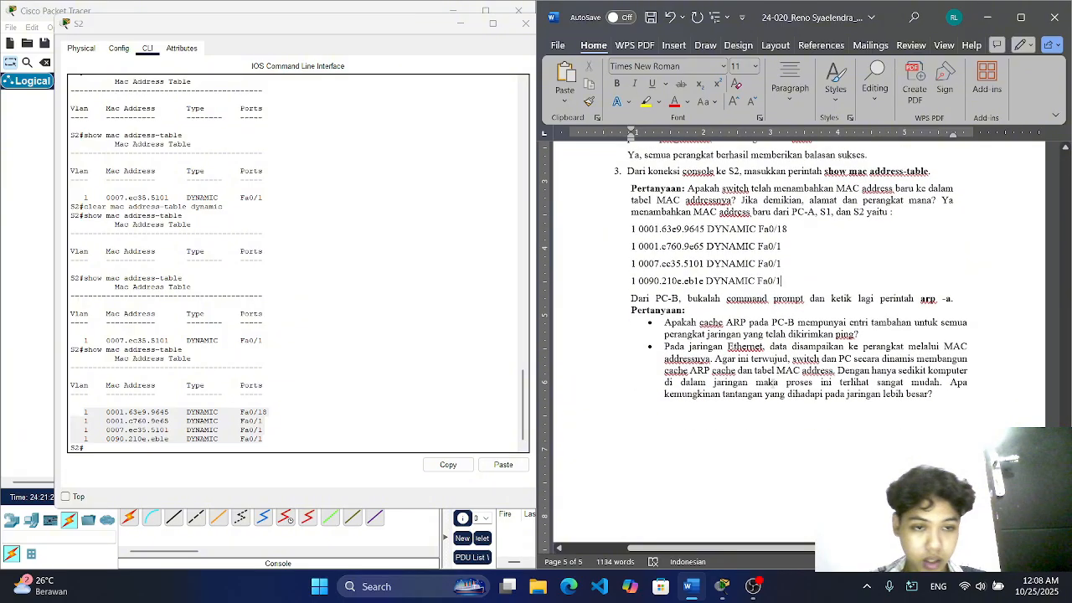
scroll(773, 383, down, 2)
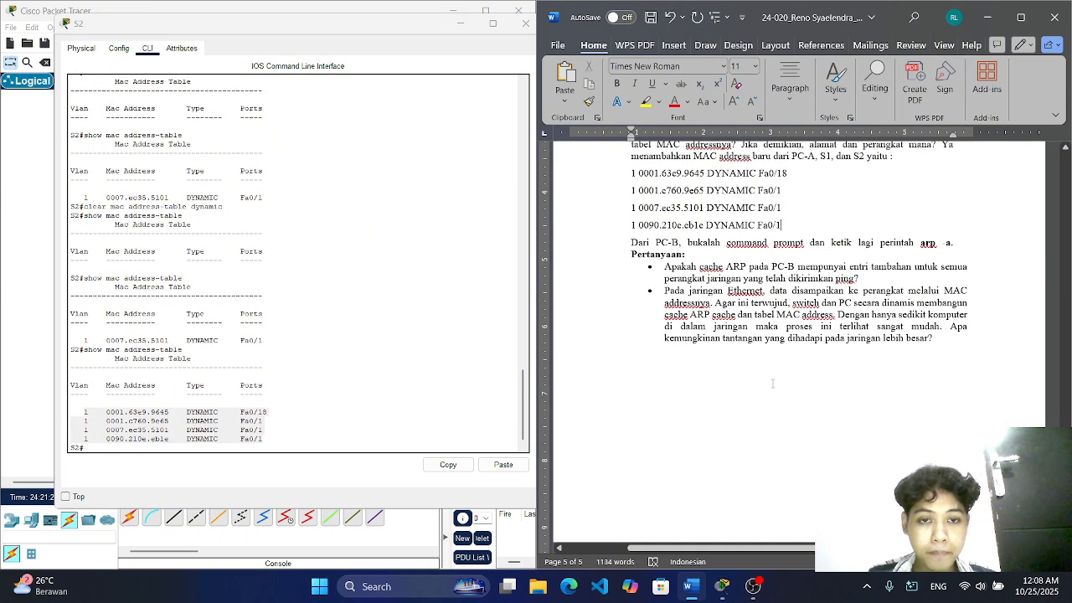
scroll(773, 384, up, 1)
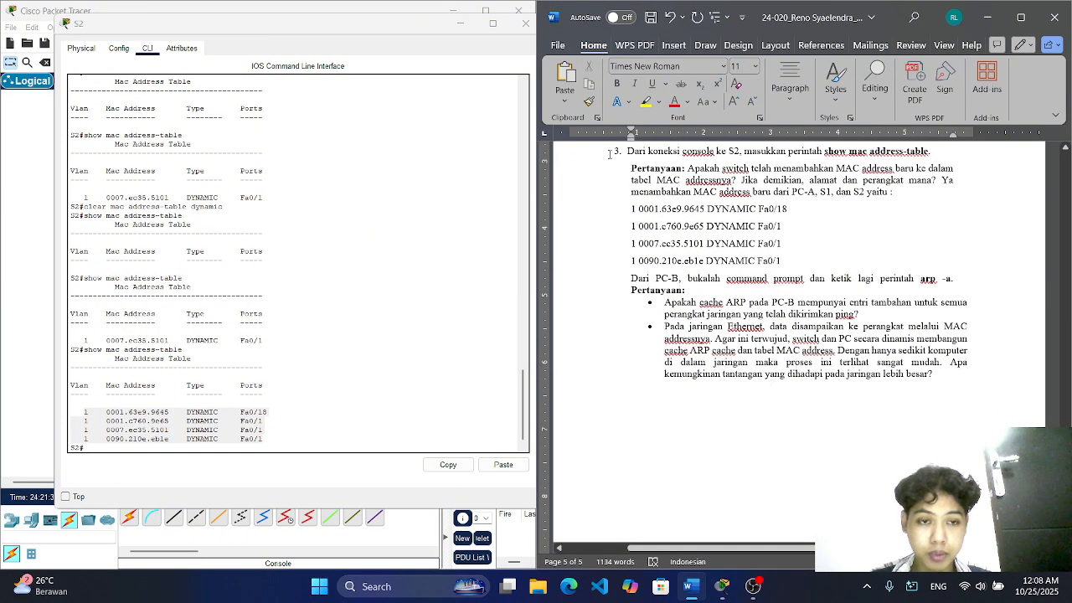
click(525, 25)
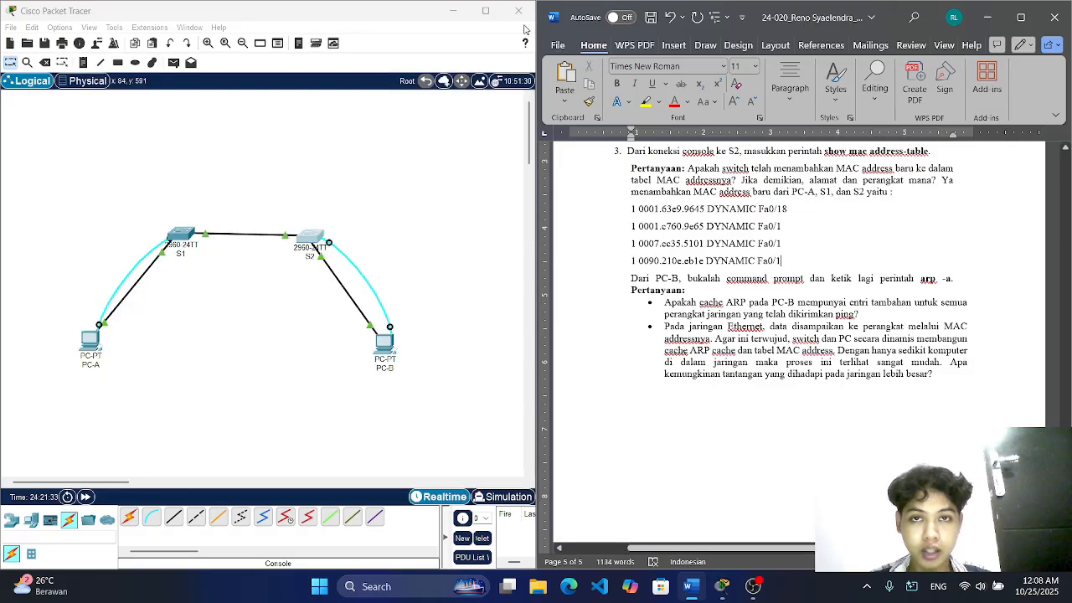
click(385, 341)
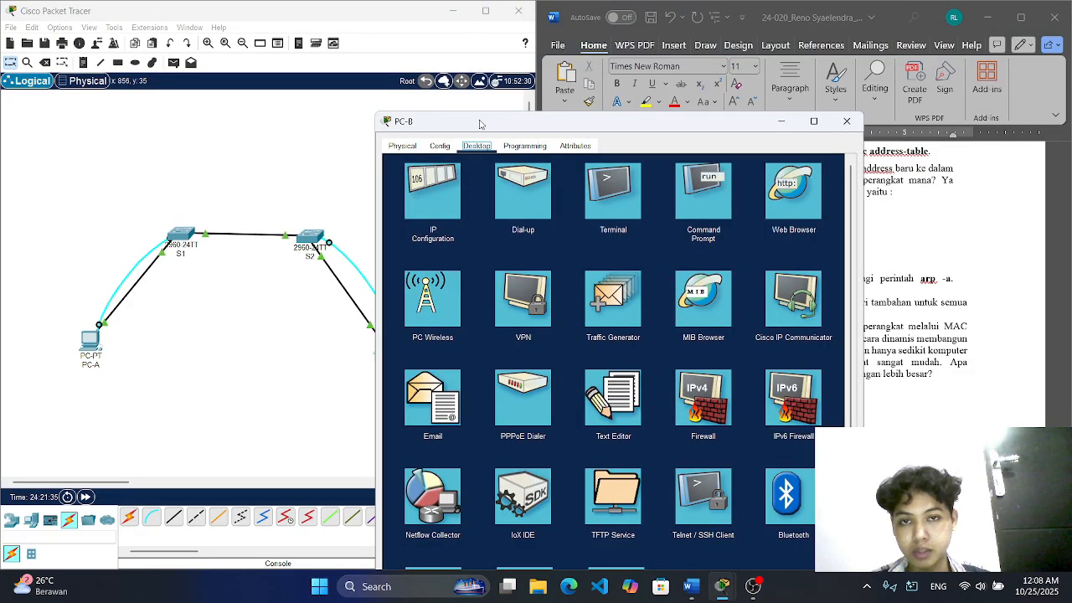
drag(480, 124, 177, 43)
click(395, 104)
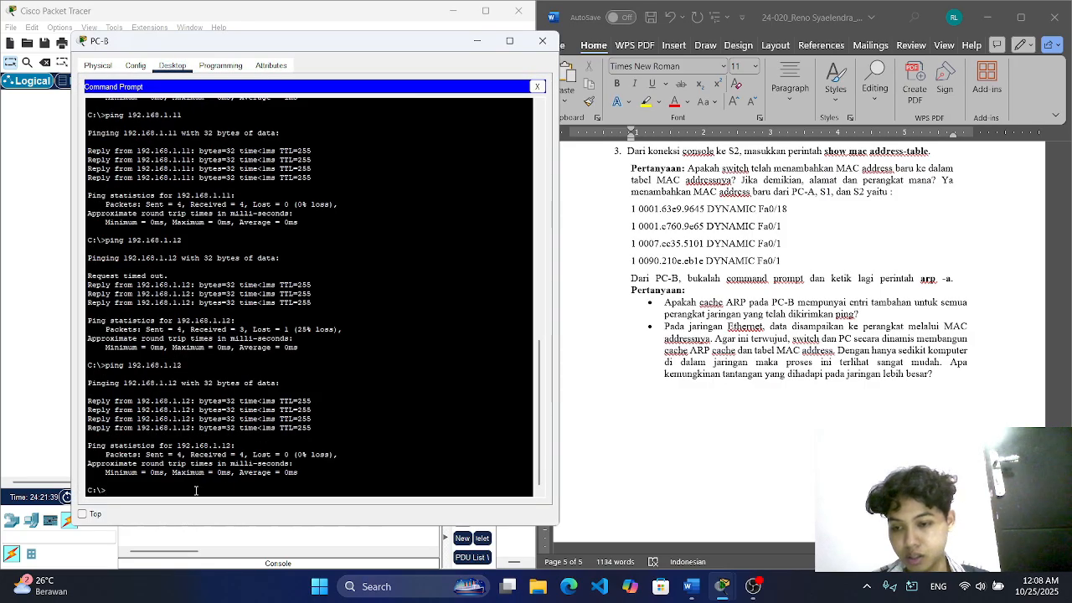
text(arp )
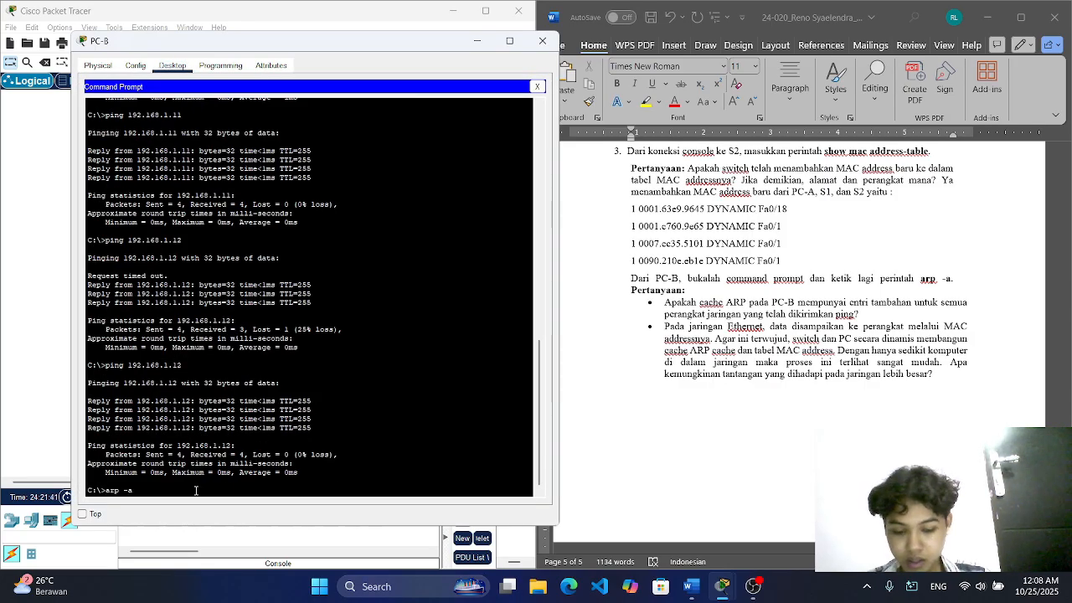
text(-a)
key(Return)
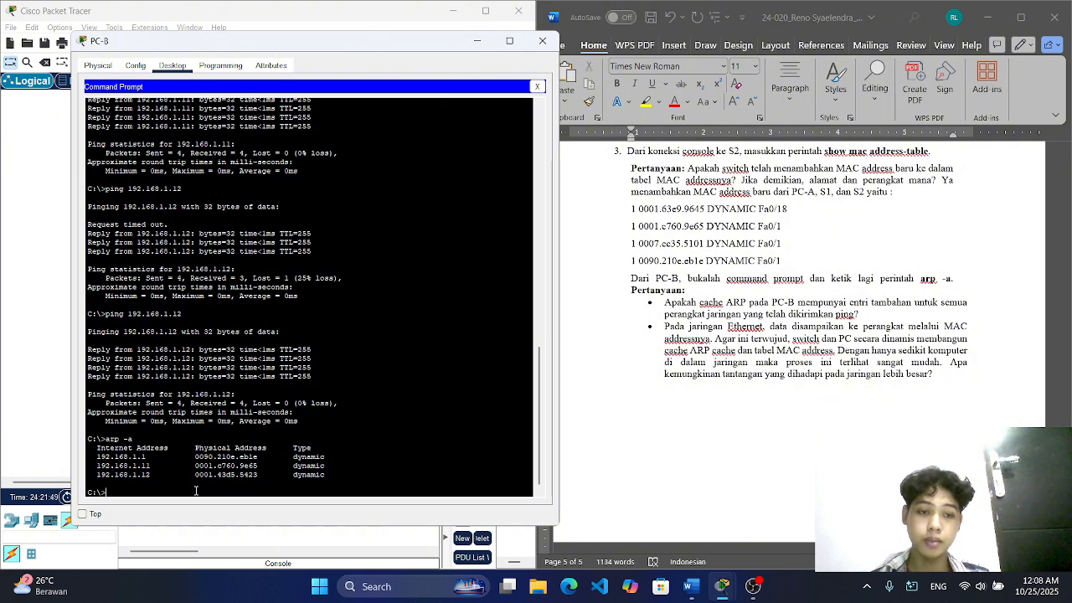
Step: Write "Ya mempunyai entri tambahan yaitu :" in Word after the bulleted question about PC-B's ARP cache
click(861, 315)
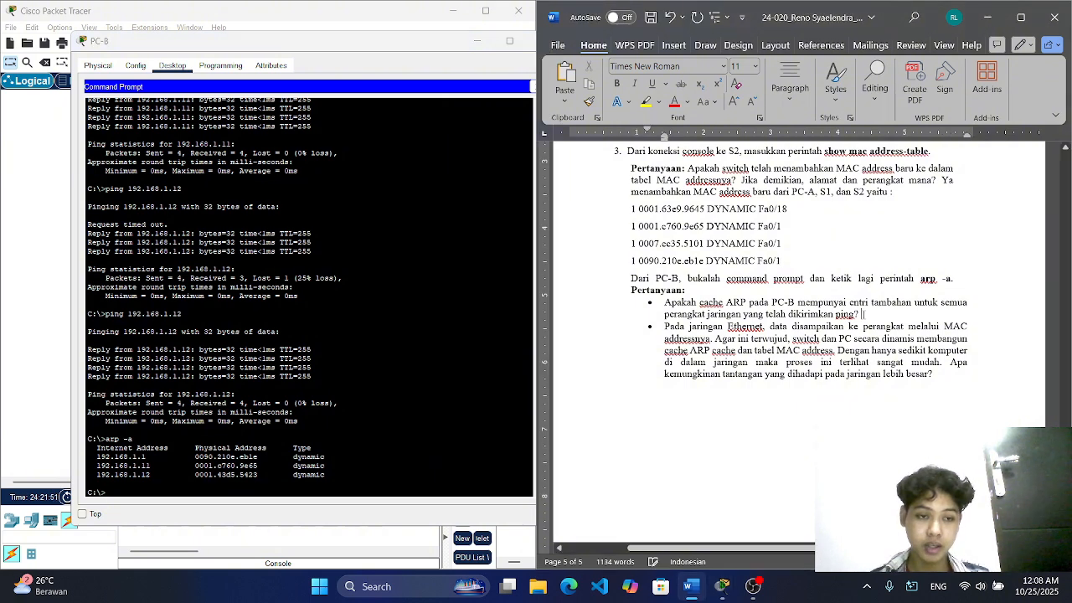
text(Ya)
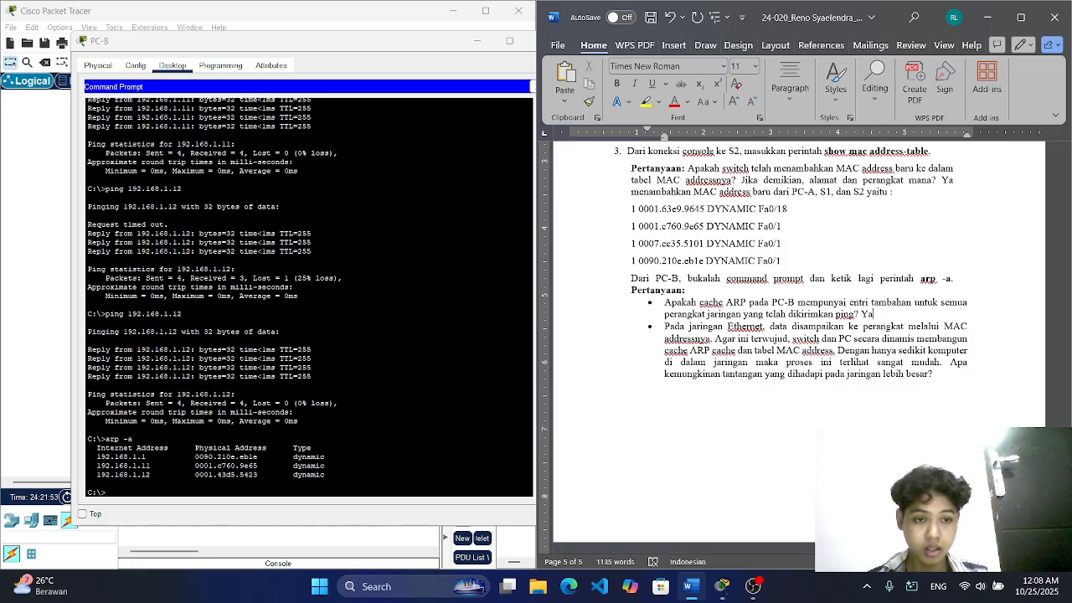
text( mempun)
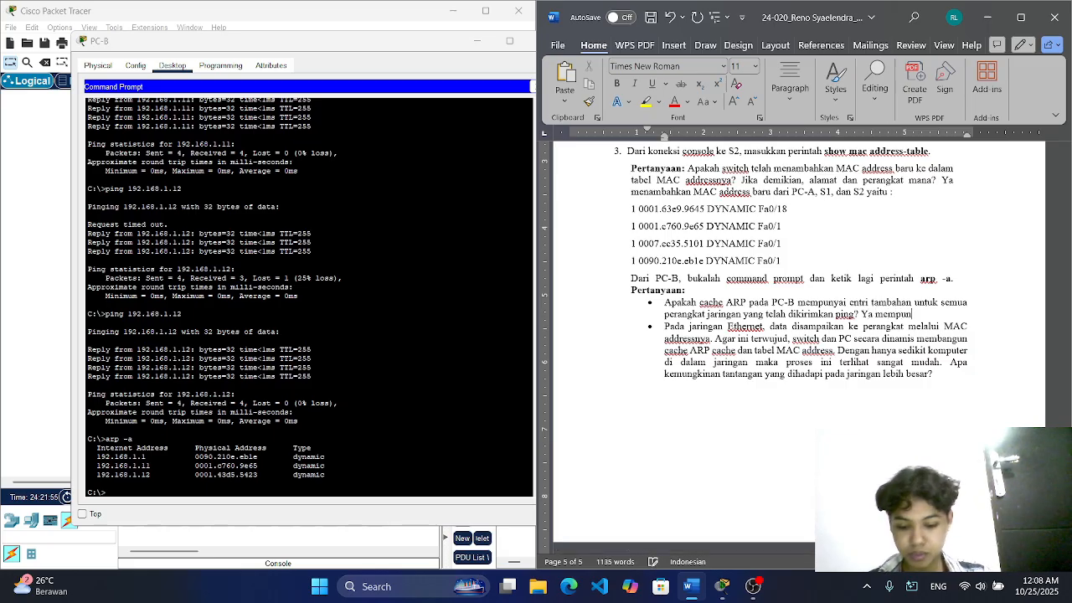
text(yai entr)
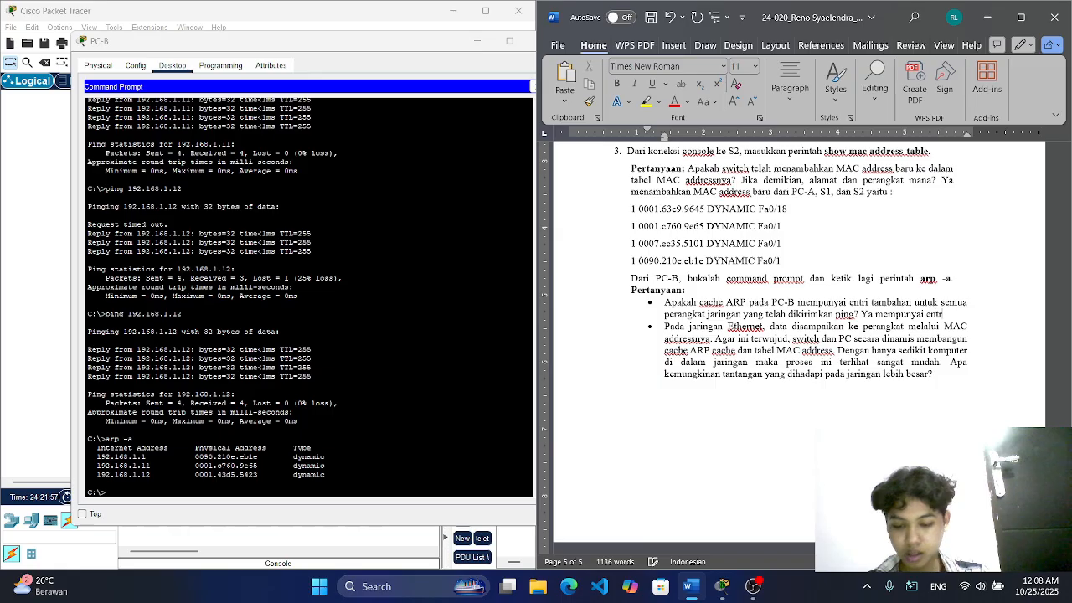
text(i tambaha)
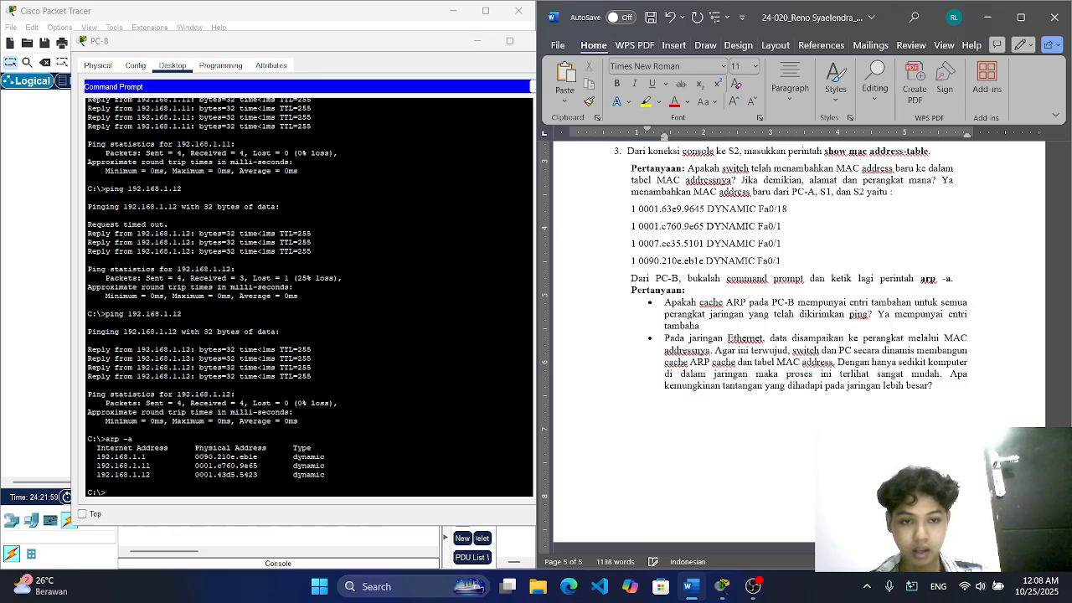
text(n y)
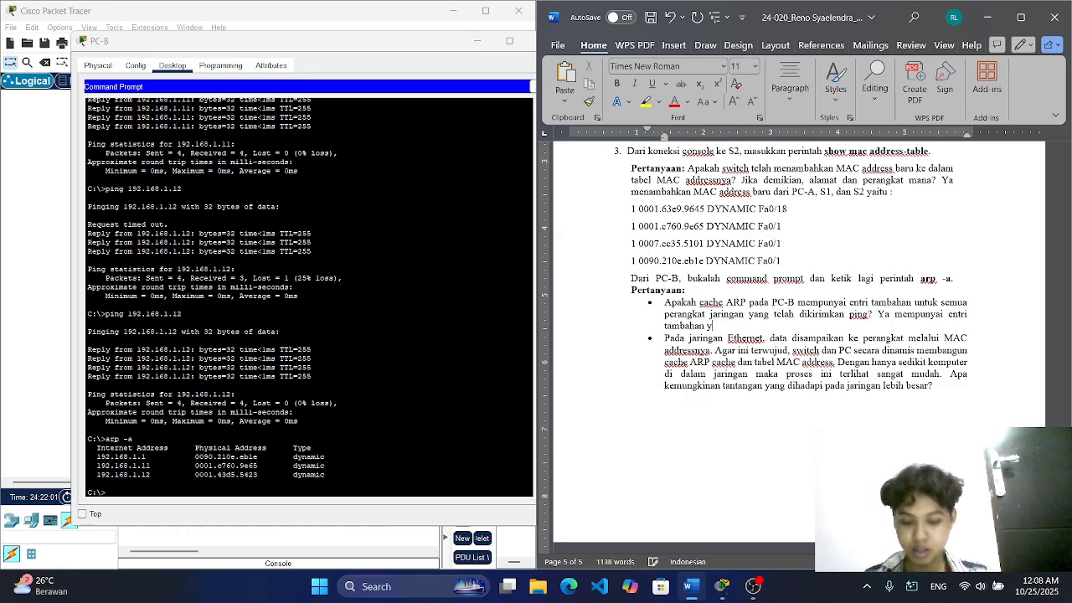
text(aitu :)
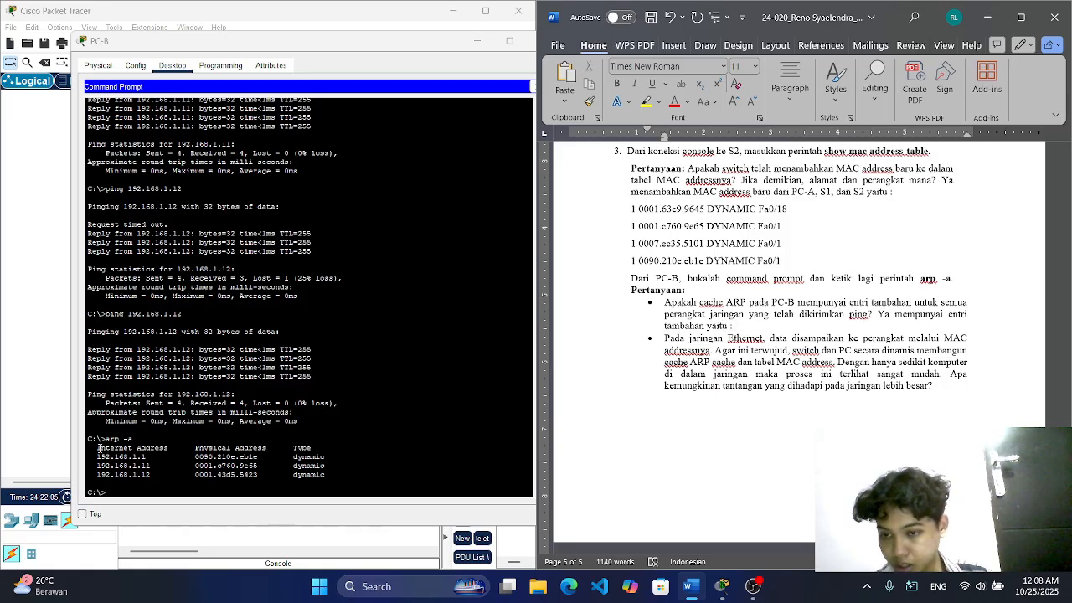
Step: Copy the three ARP entries from PC-B's Command Prompt and paste them in Word after "Ya mempunyai entri tambahan yaitu :"
drag(98, 452, 327, 475)
right_click(327, 475)
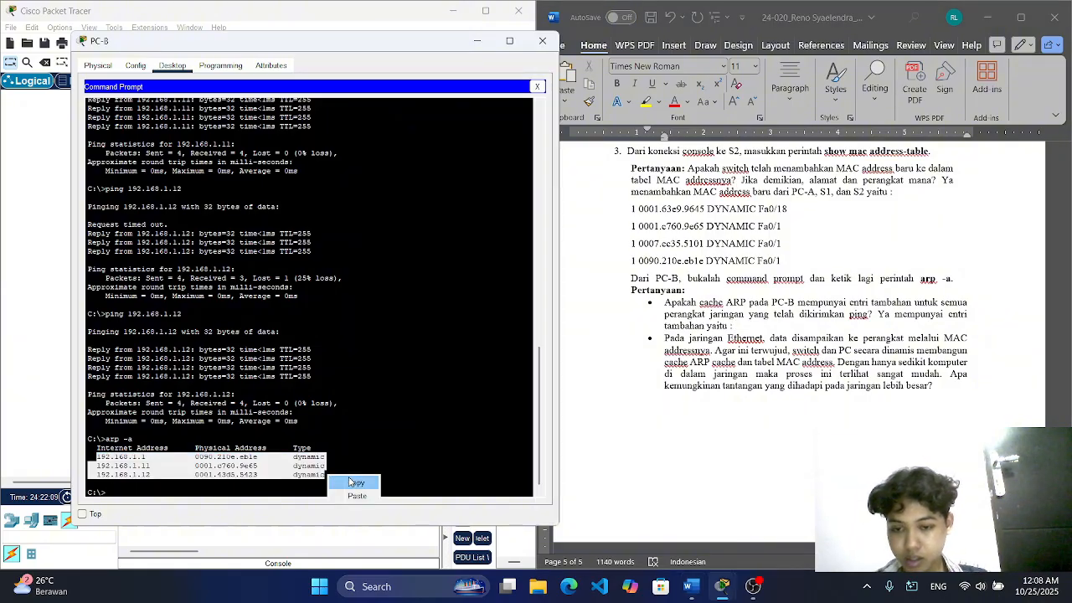
click(352, 481)
click(746, 325)
key(ctrl+v)
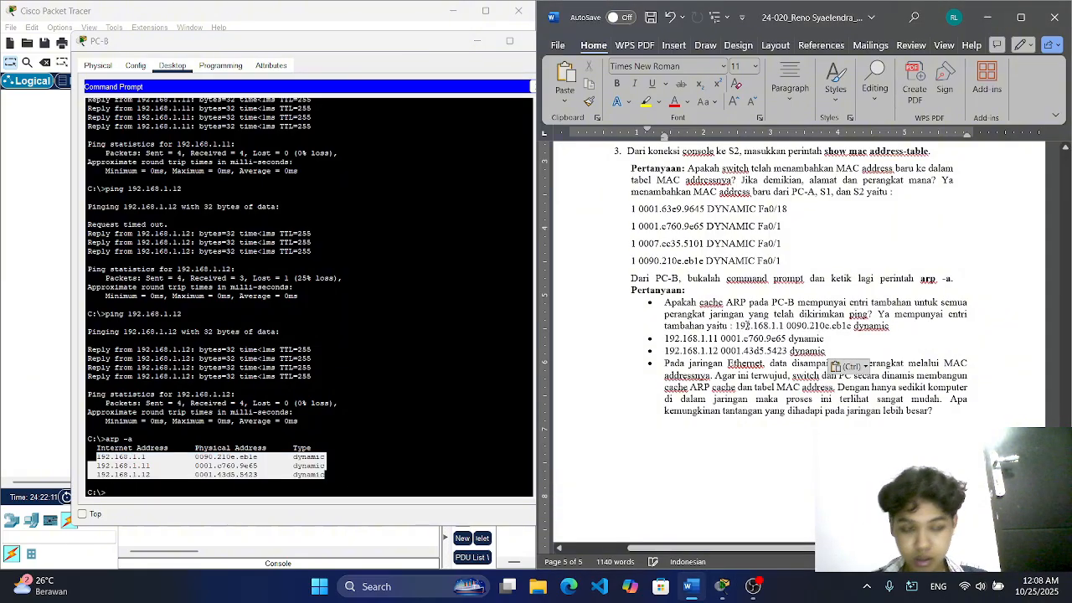
Step: Put the three pasted ARP entries on separate unbulleted lines under "tambahan yaitu :", aligned with the answer, with a blank line after them
key(shift+Return)
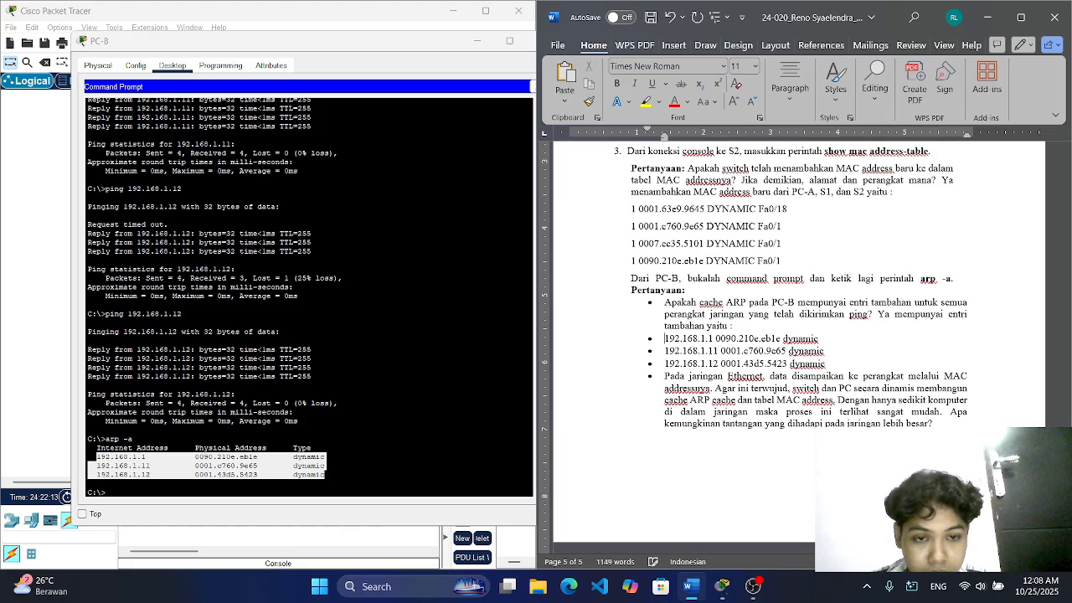
key(Down)
key(BackSpace)
key(Down)
key(BackSpace)
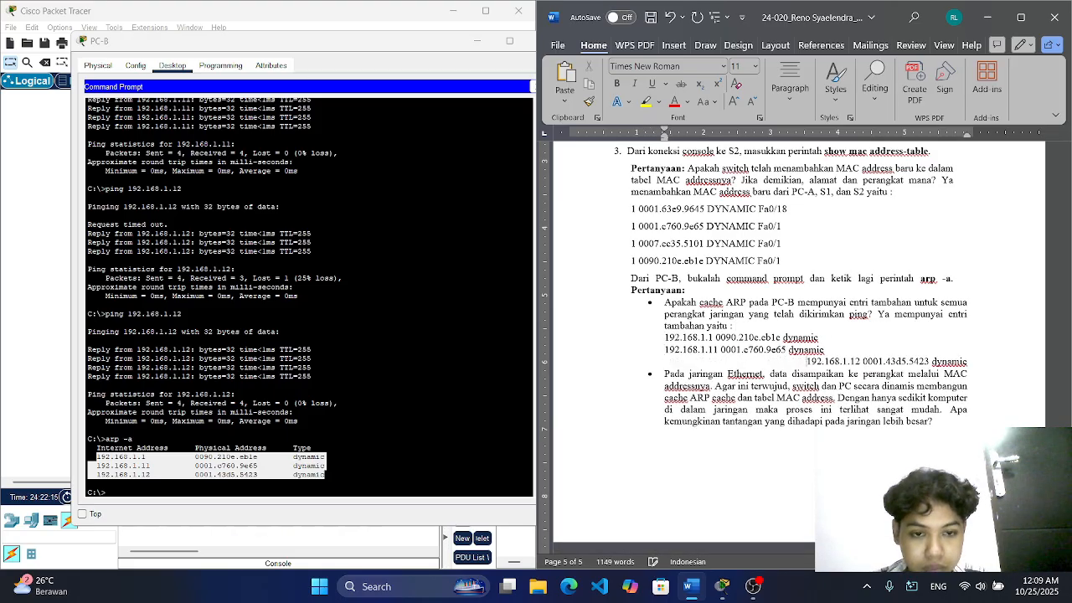
key(BackSpace)
key(BackSpace)
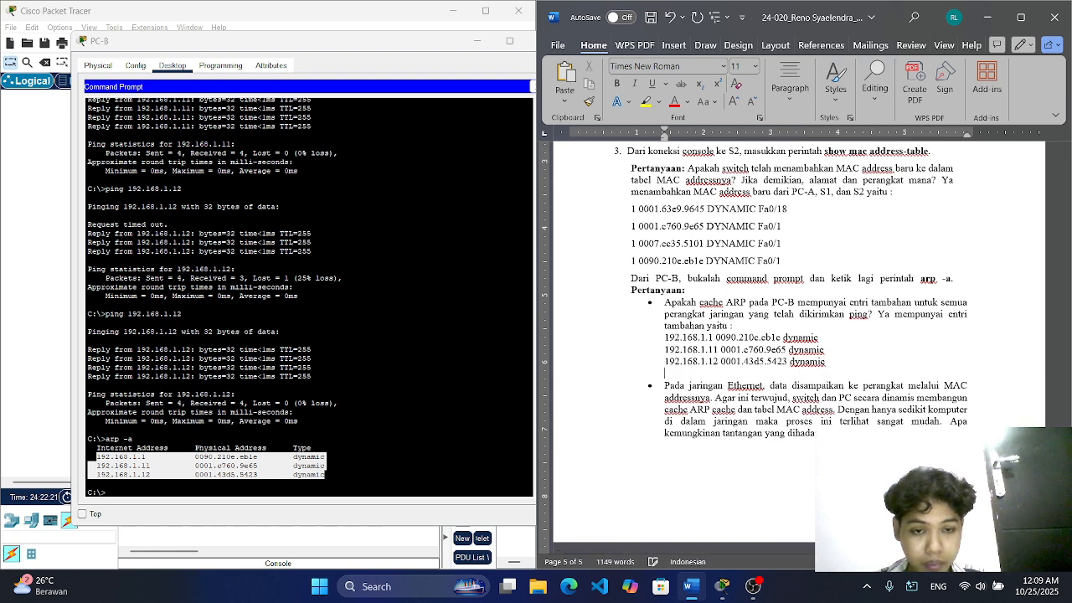
key(Return)
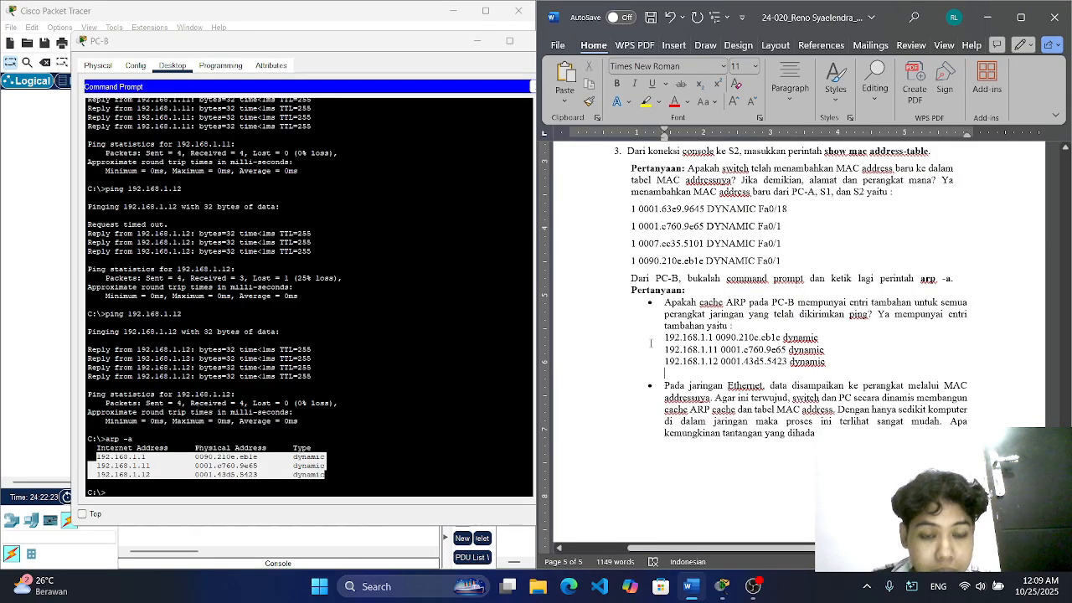
Step: Begin the answer after the larger-network challenges question in Word with "Tabel MAC yang semakin besar dan rawan flooding,"
scroll(753, 371, down, 1)
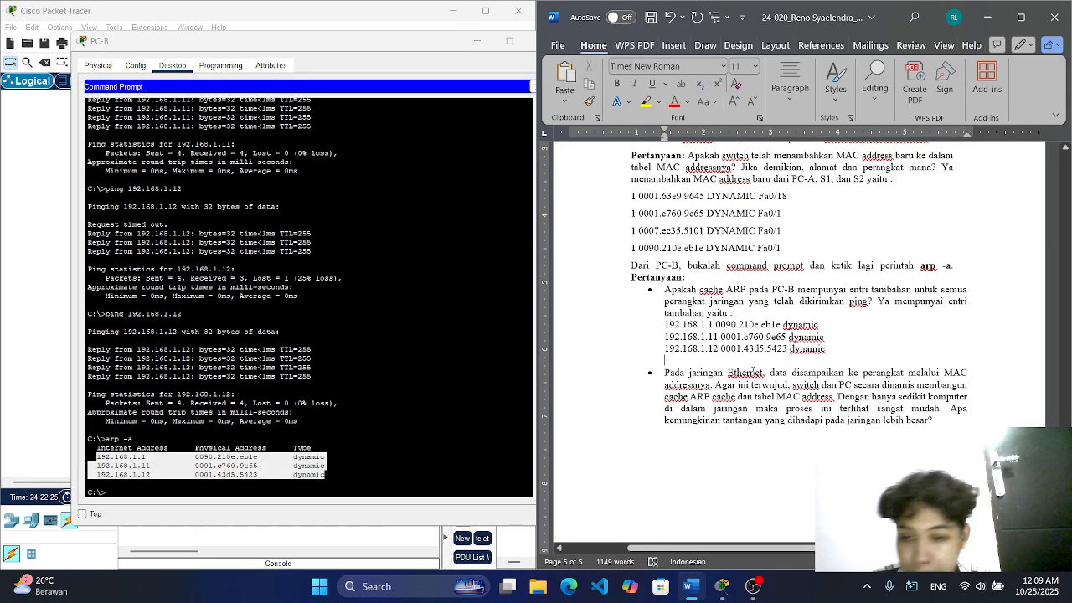
key(alt+Tab)
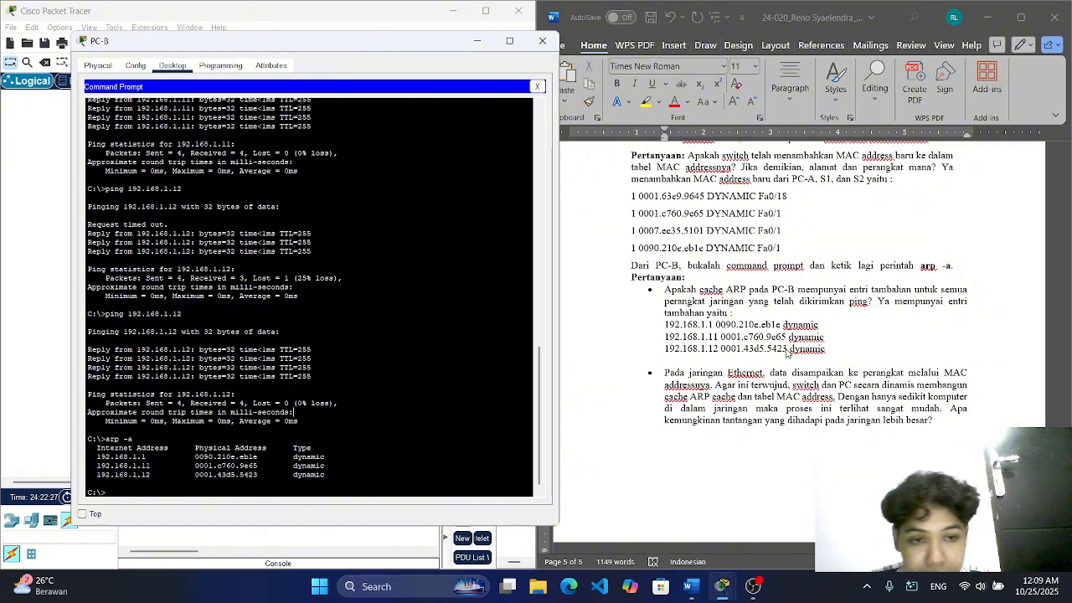
scroll(783, 355, down, 1)
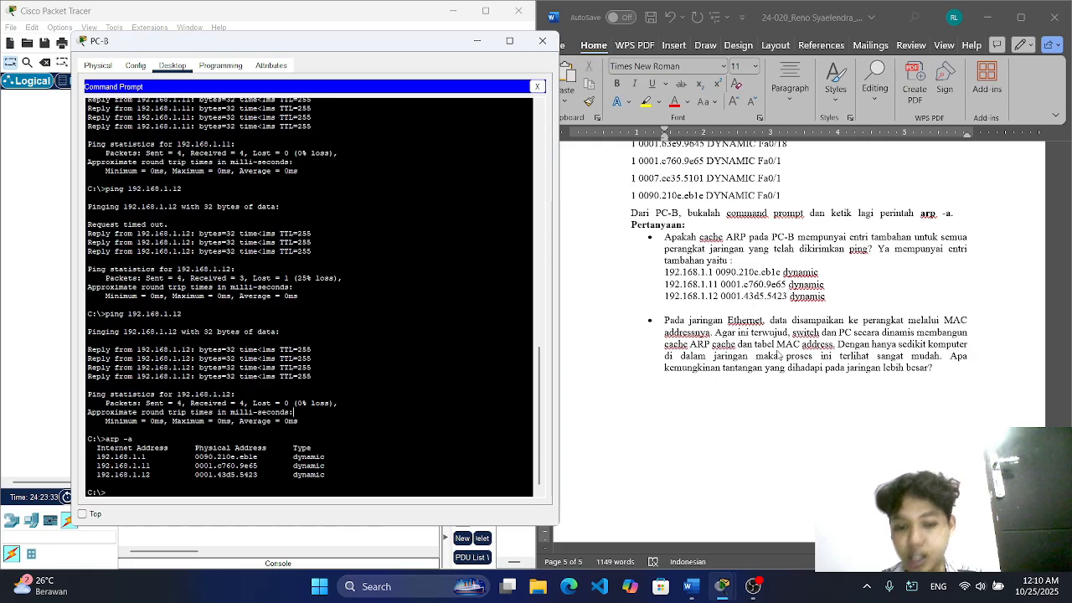
click(942, 371)
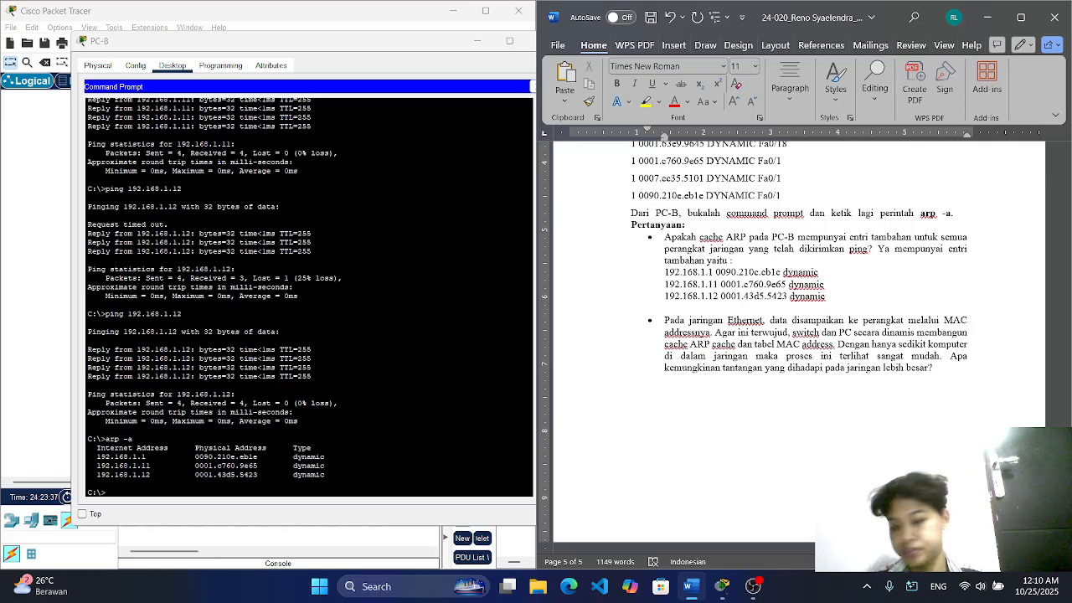
text(Tabel)
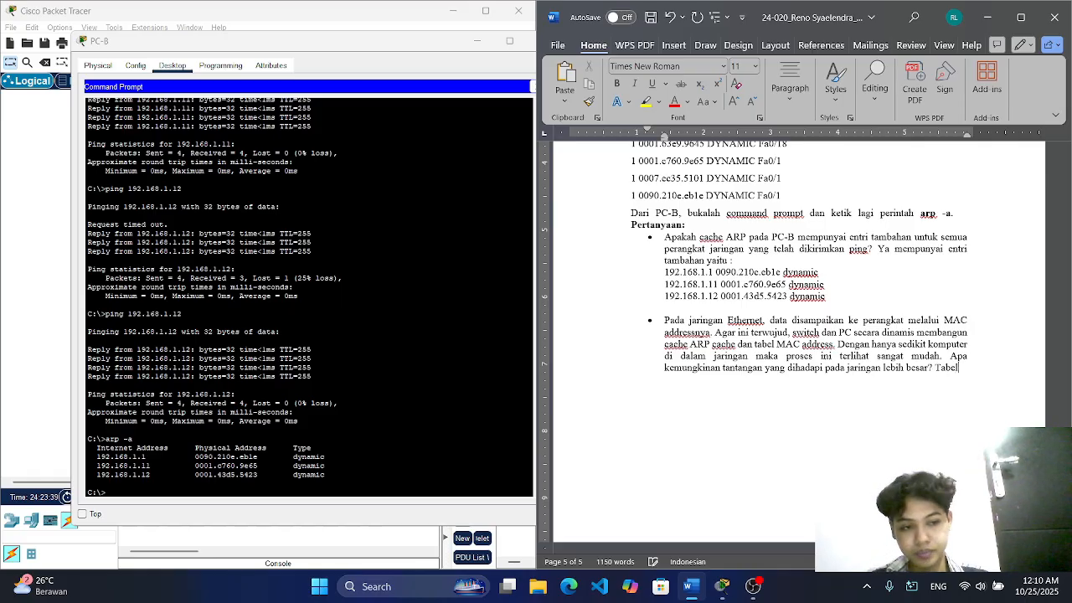
text( MAC)
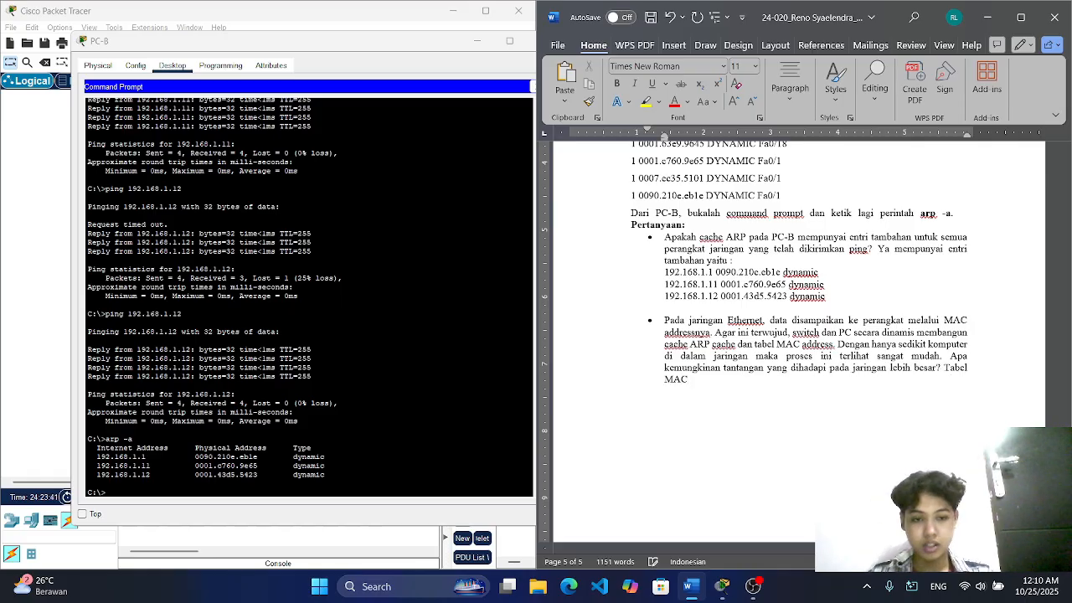
text( yang )
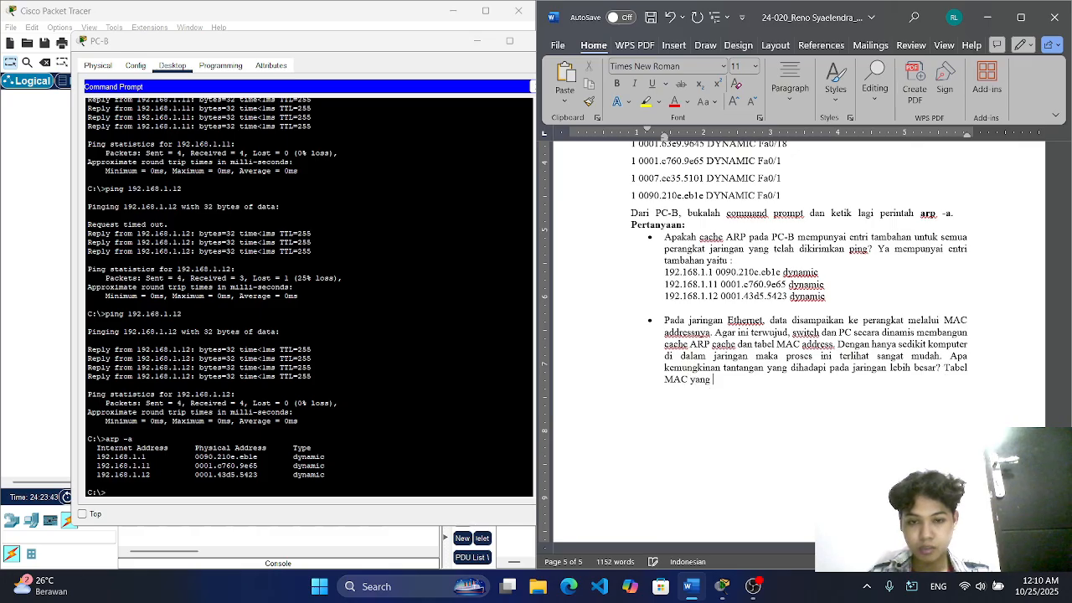
text(semakin be)
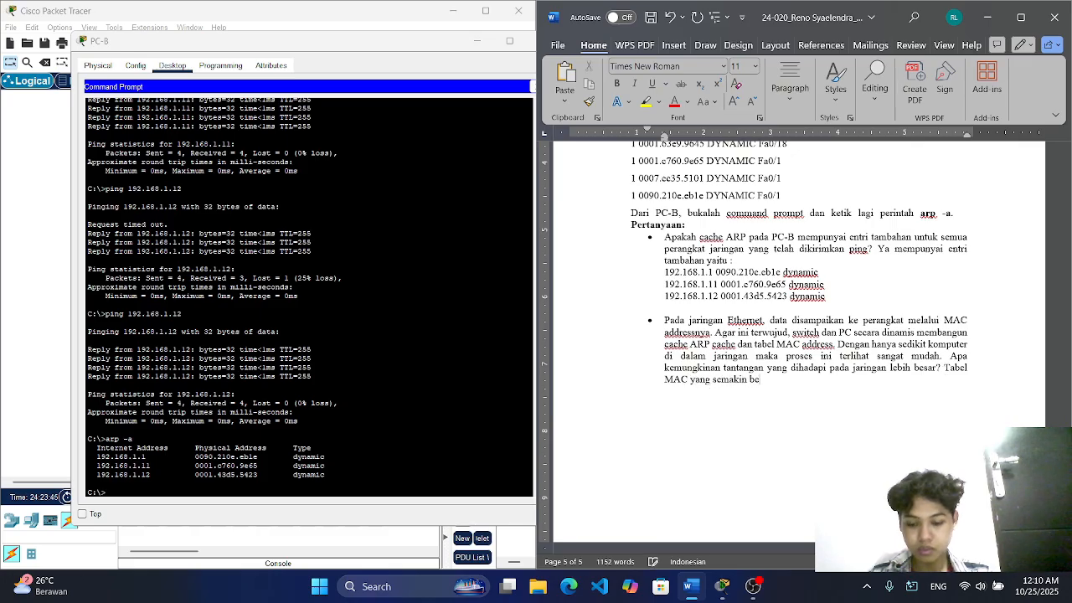
text(sar dan )
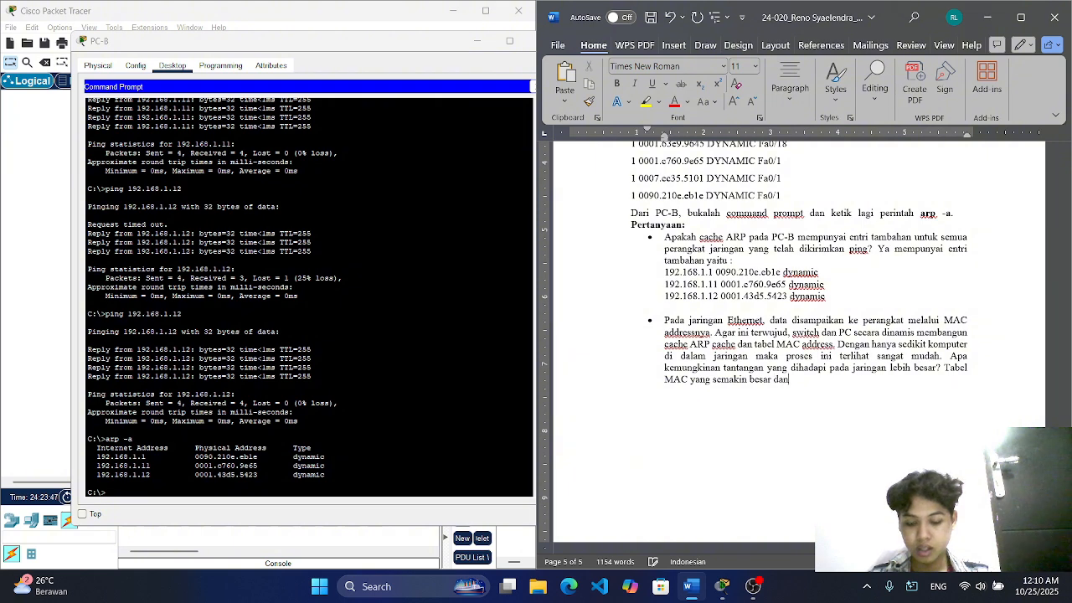
text(rawan)
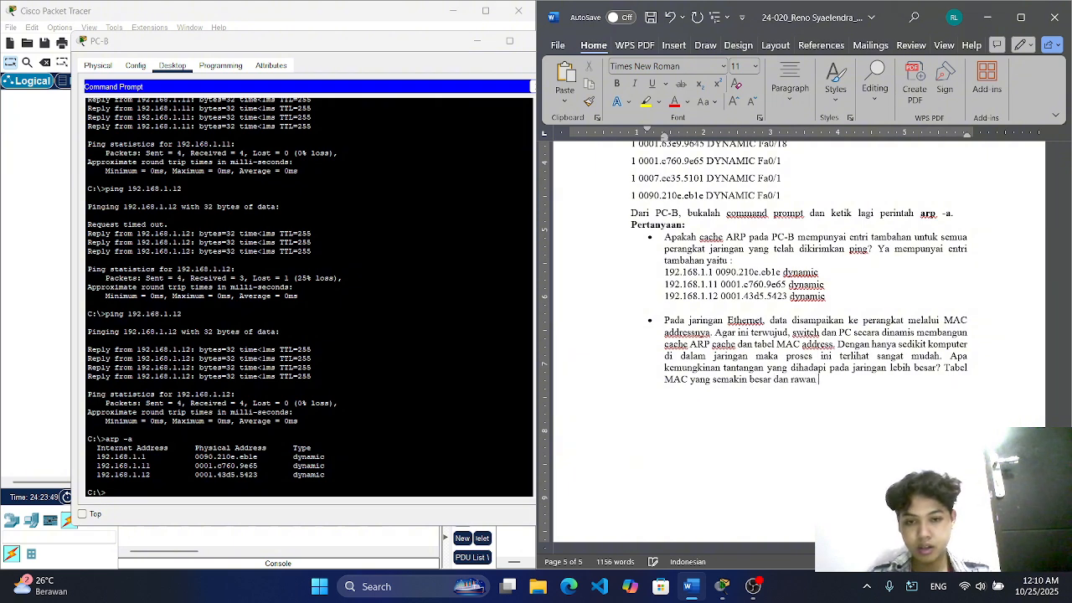
text( flo)
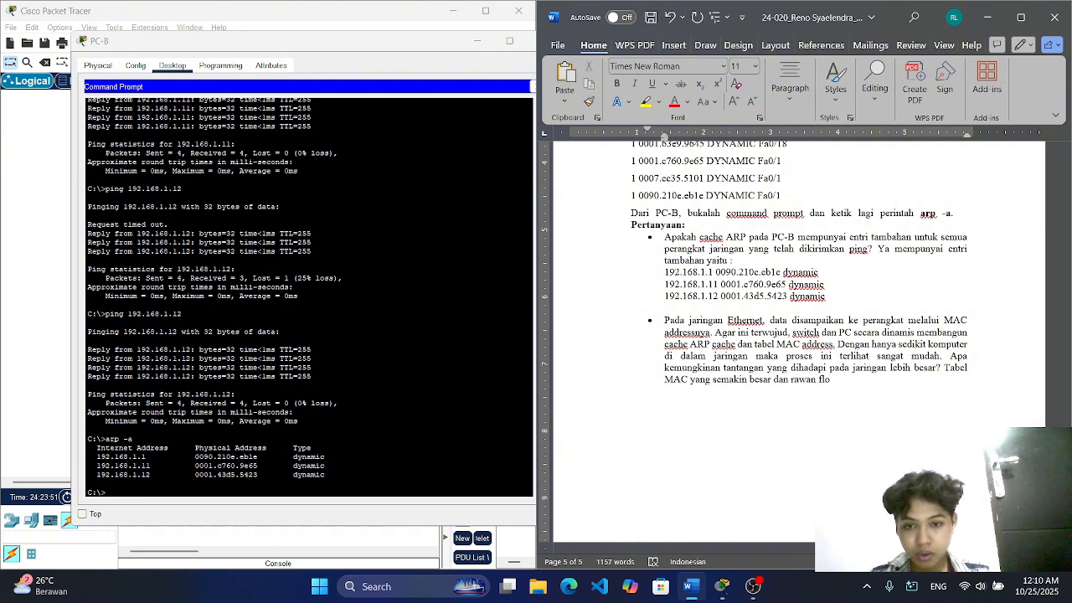
text(oding.)
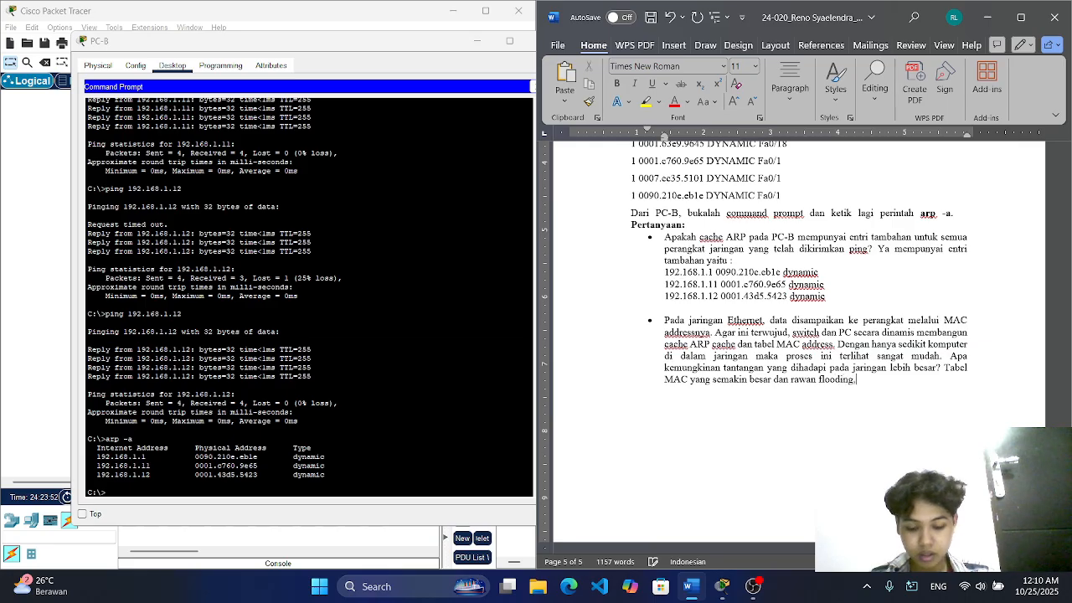
text( mening)
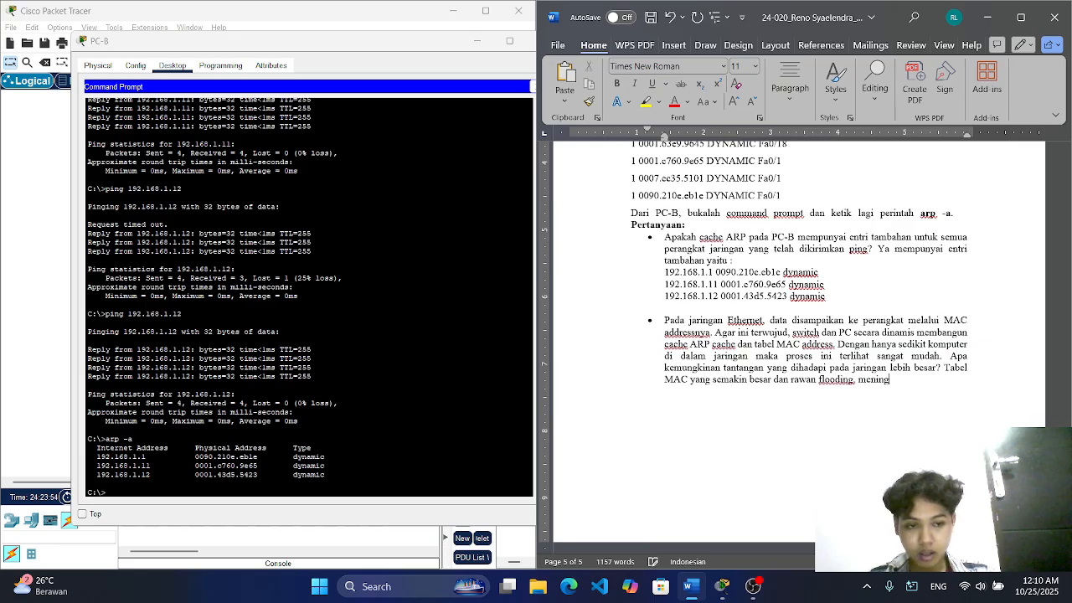
text(katnya)
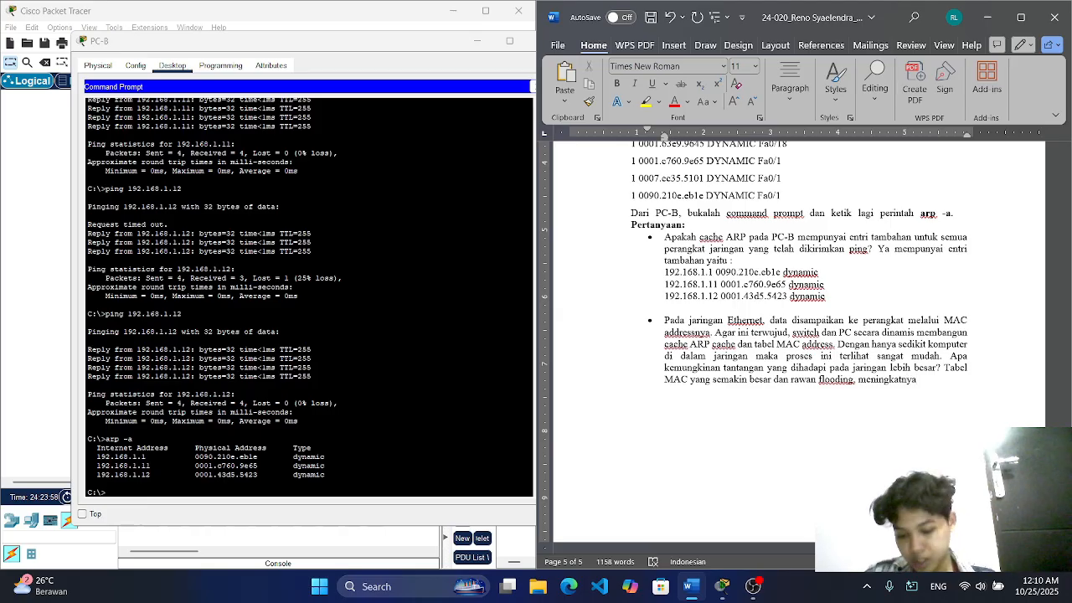
text(raffic)
Step: Continue the larger-network answer with "meningkatnya risiko broadcast dan risiko ARP strom"
key(BackSpace)
key(BackSpace)
key(BackSpace)
key(BackSpace)
key(BackSpace)
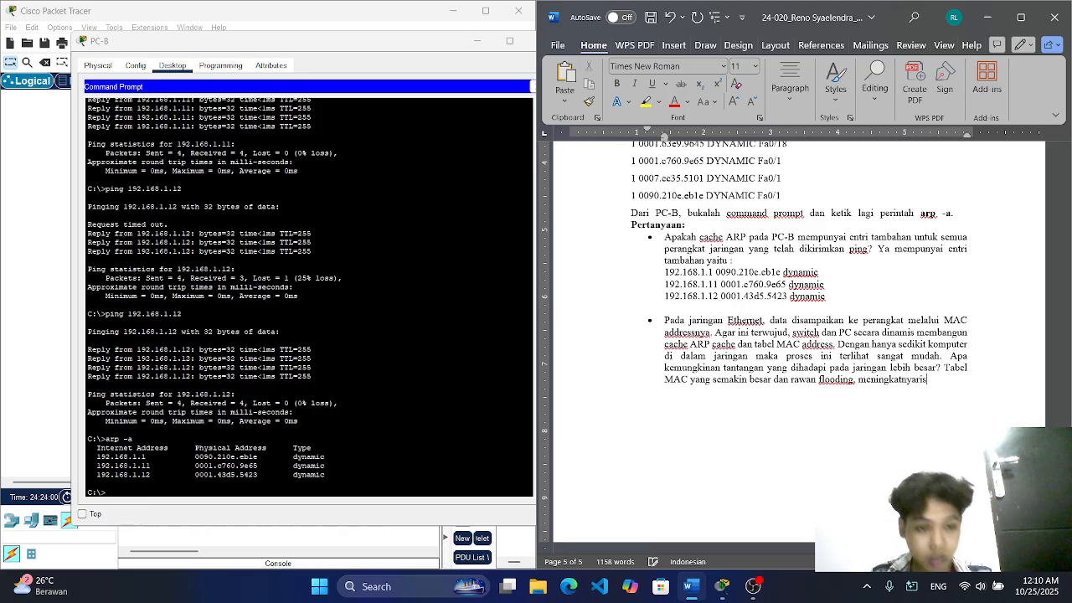
key(BackSpace)
text(risiko)
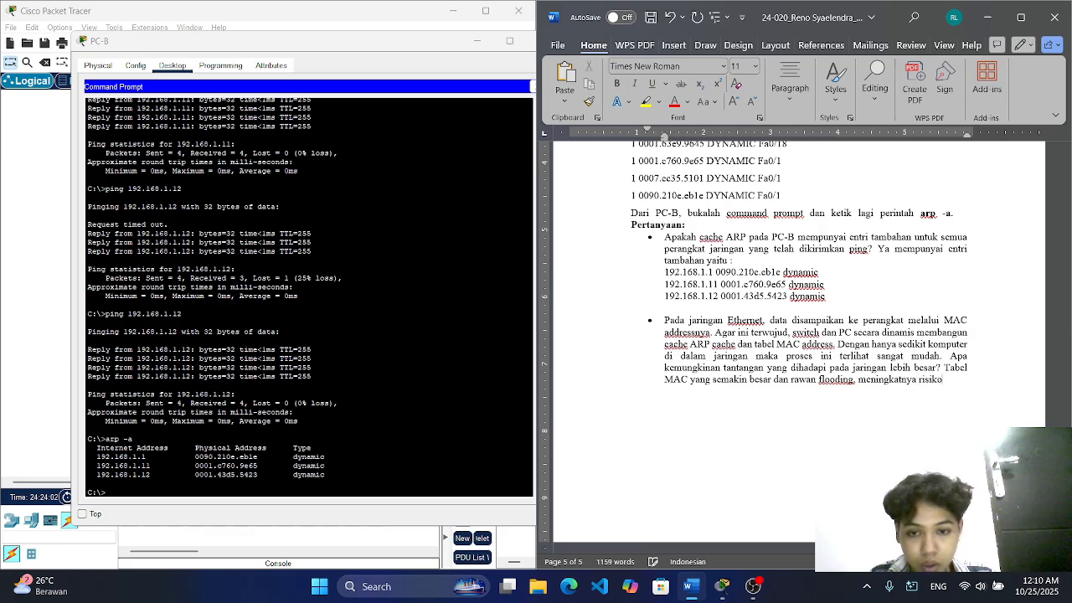
text( broadc)
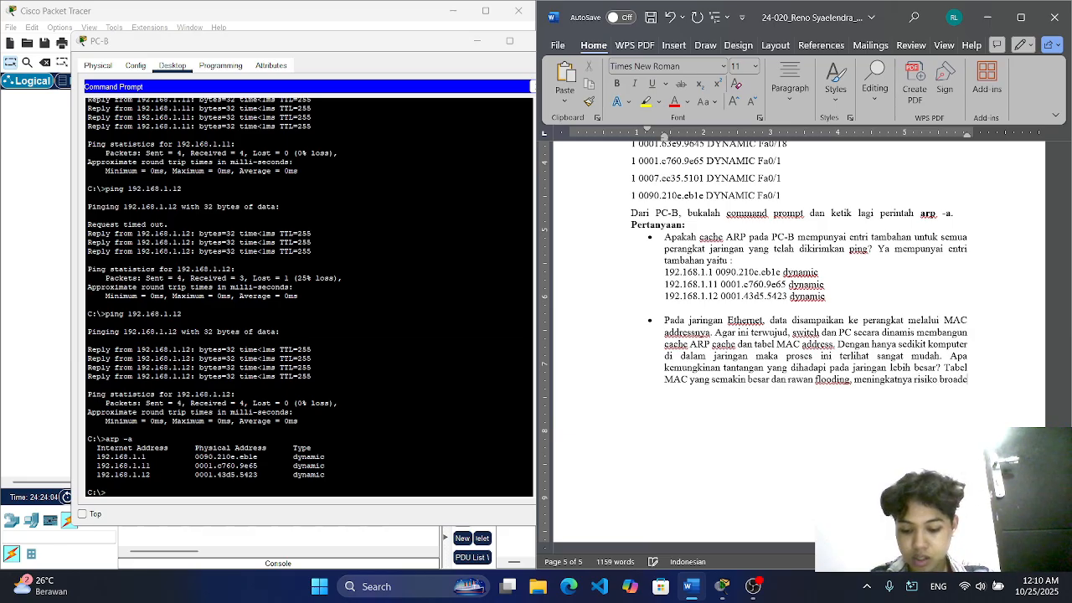
text(ast dan)
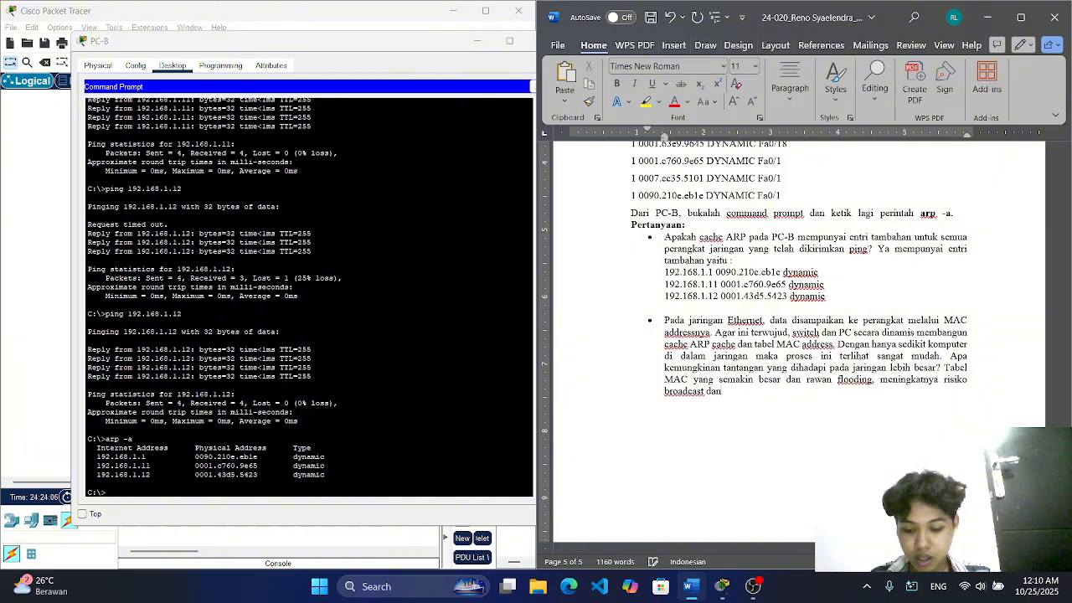
text( risiko A)
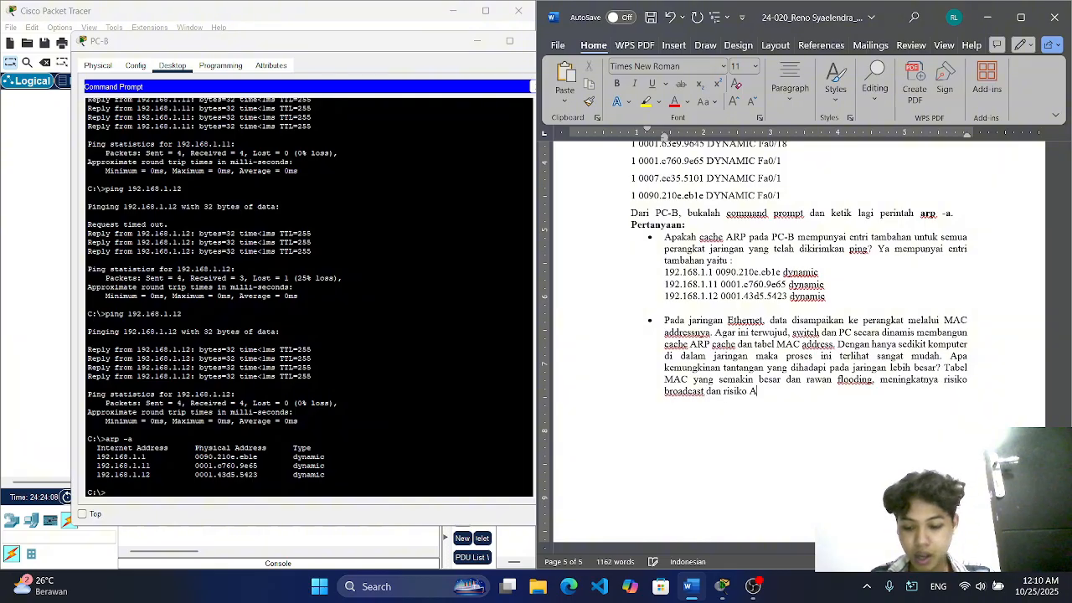
text(RP s)
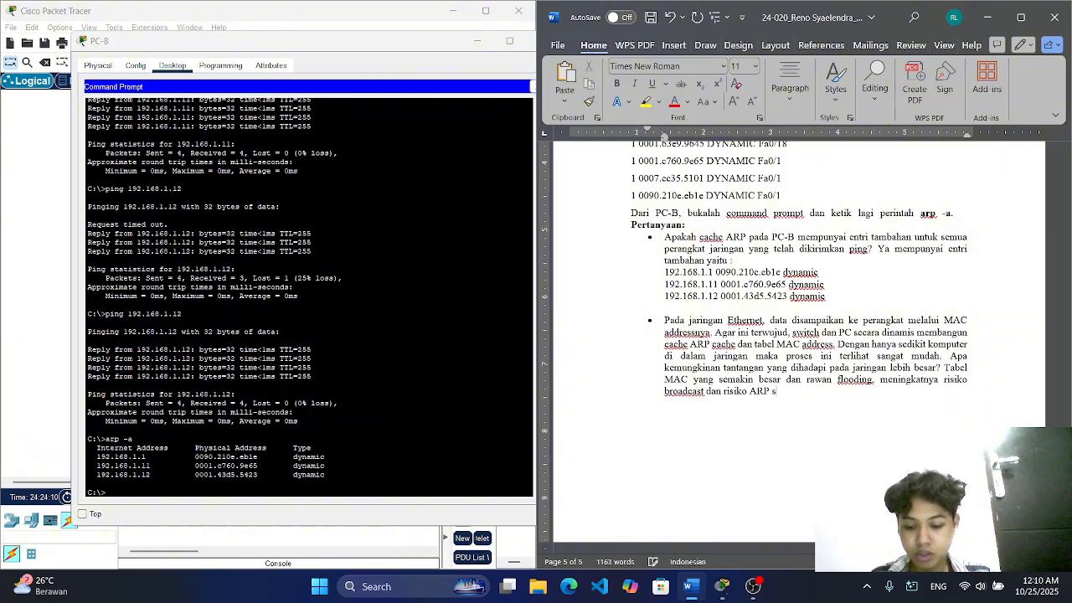
text(trom, )
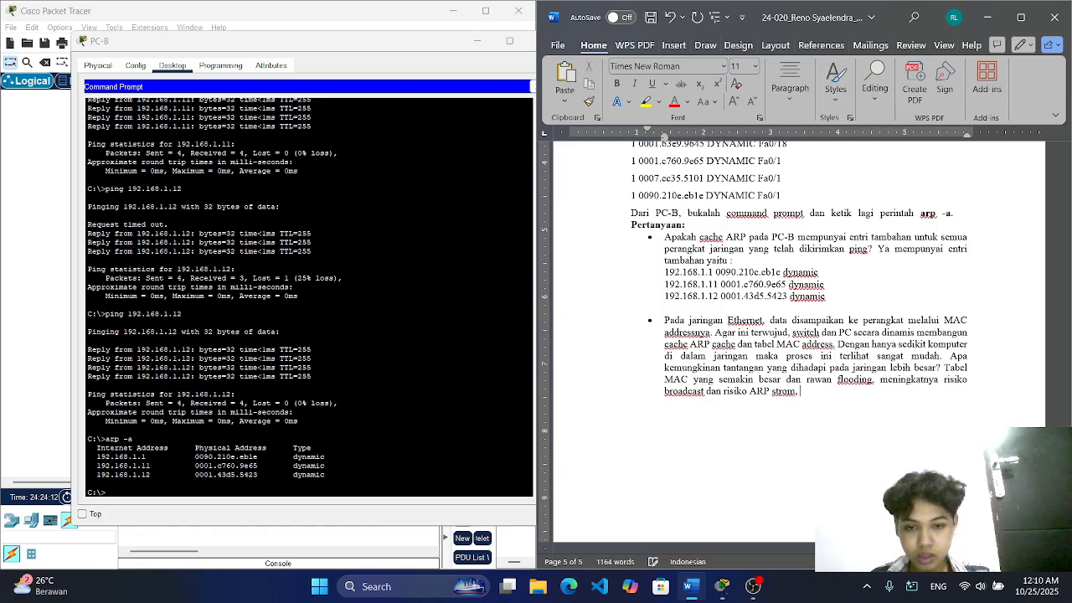
text(sulitnya )
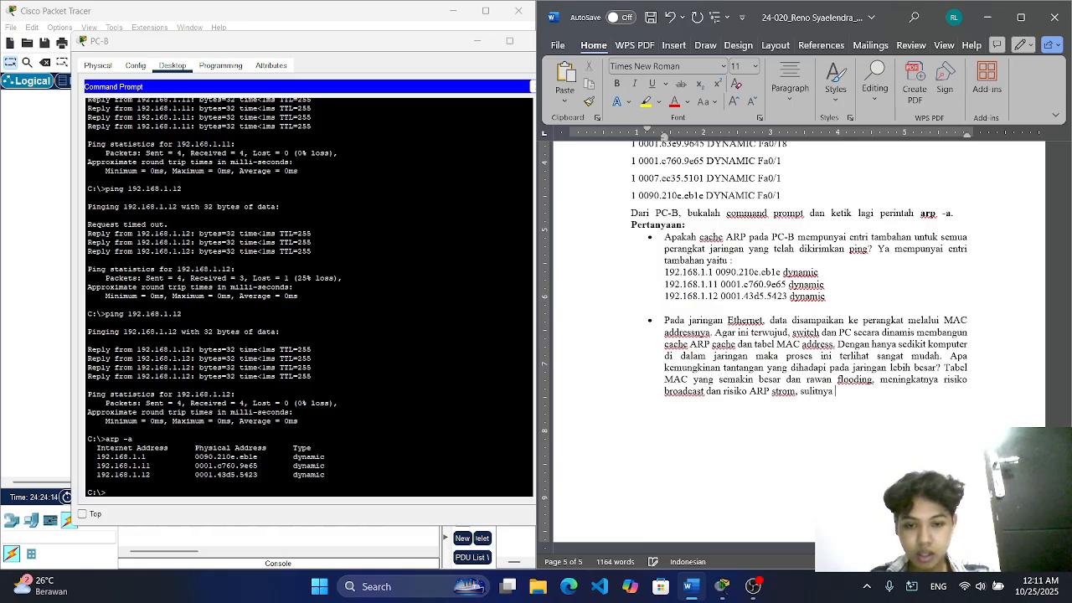
text(pelacaka)
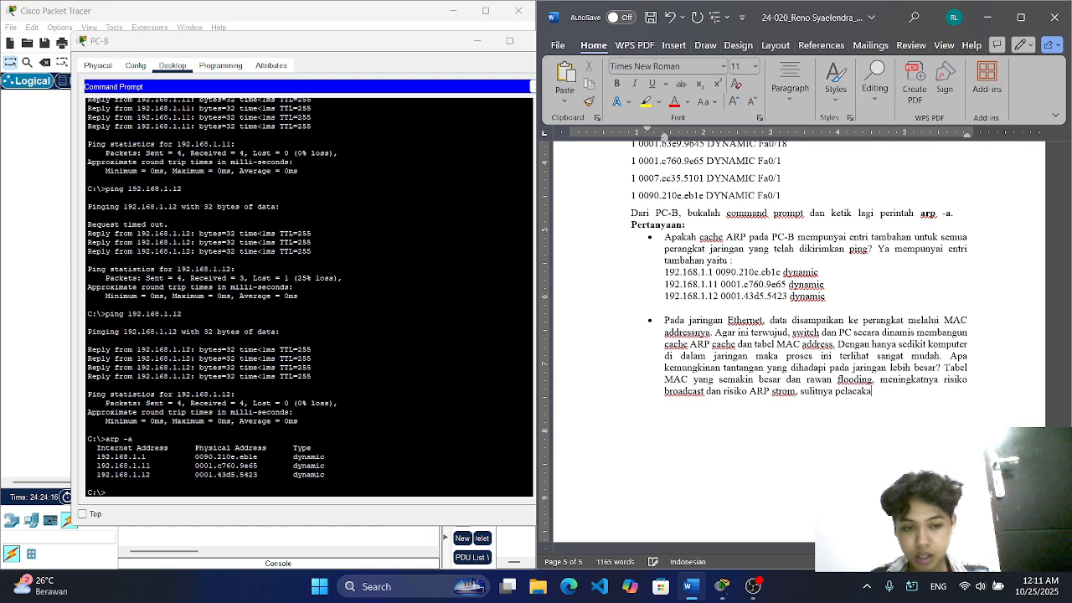
text(n per)
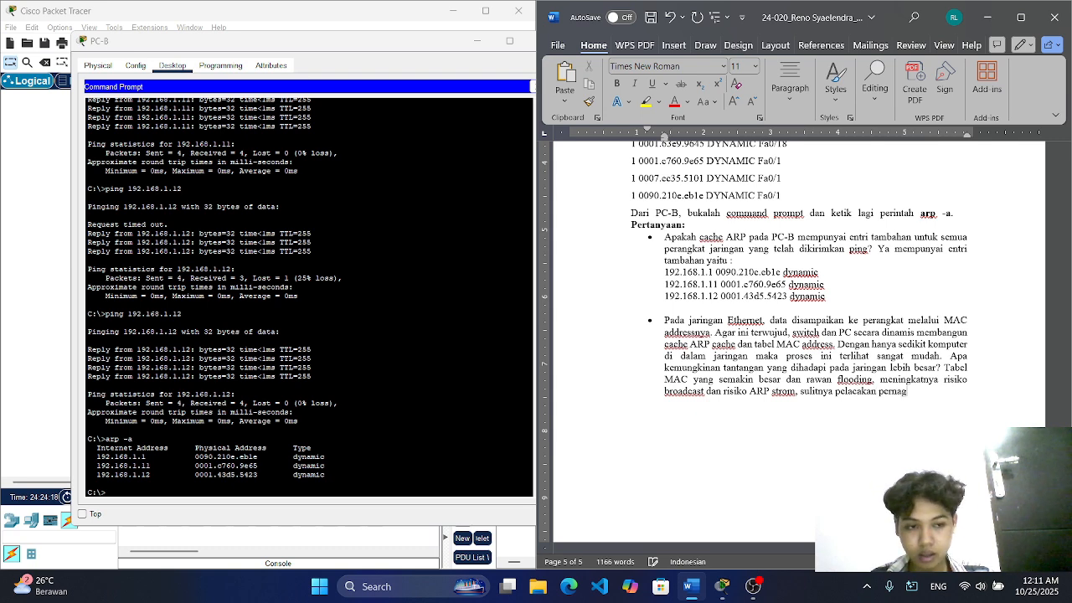
text(angkat)
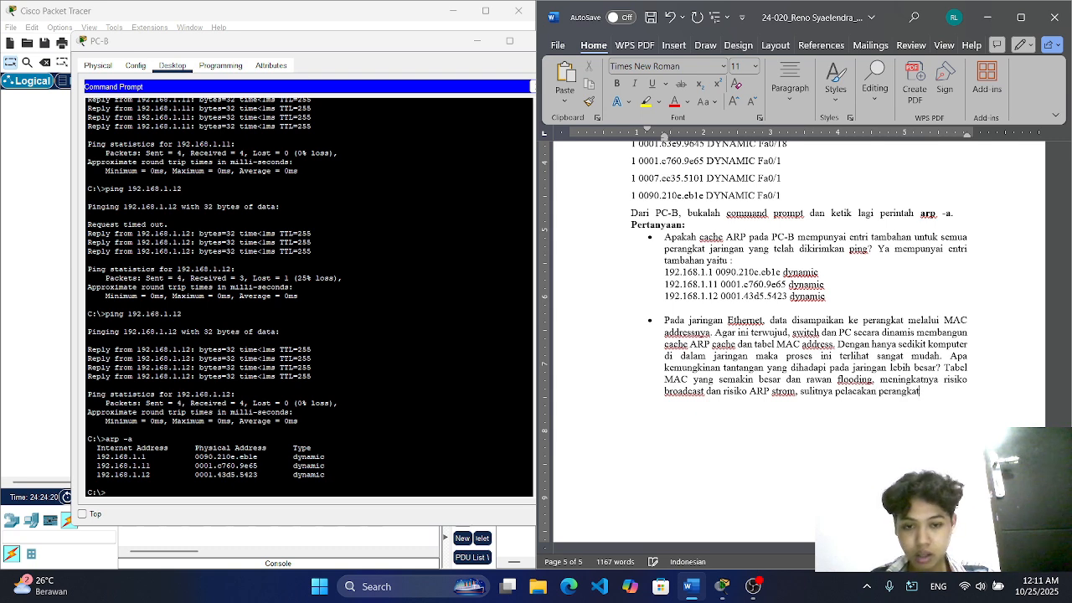
text( dan )
text(an)
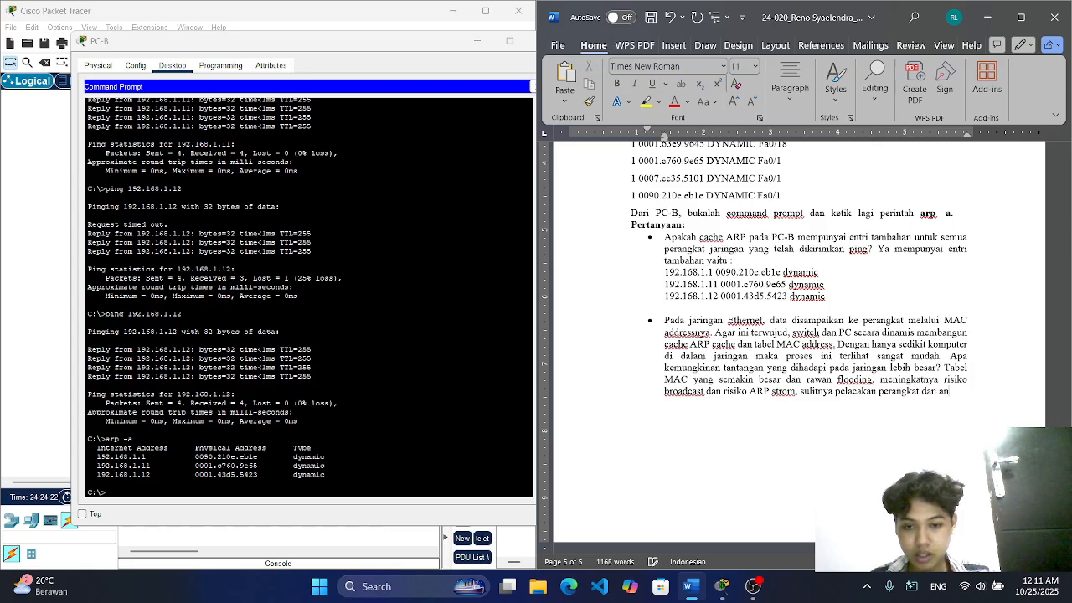
text(caman )
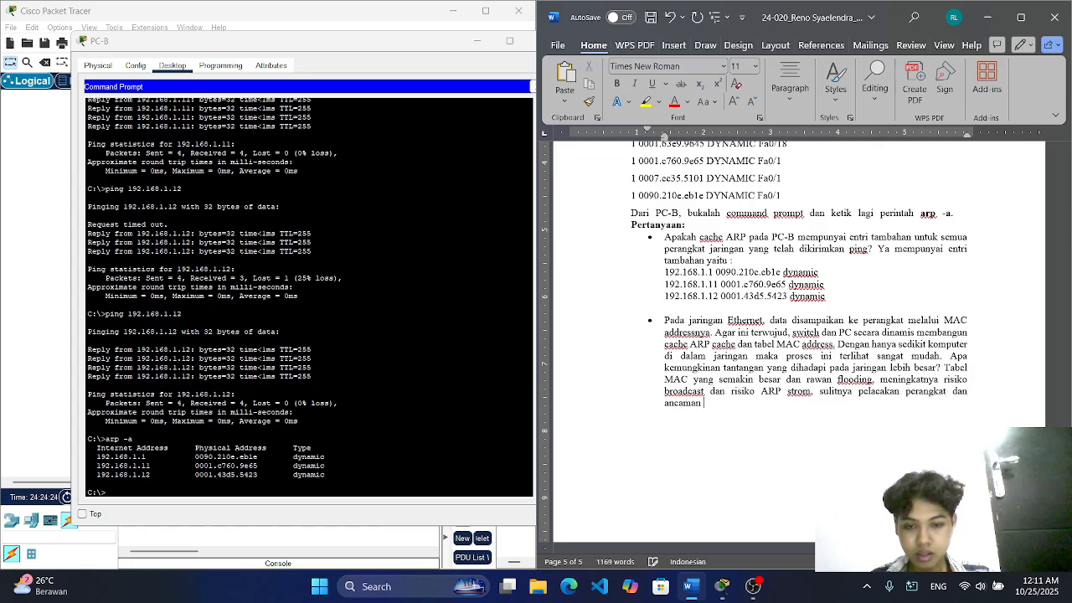
text(keama)
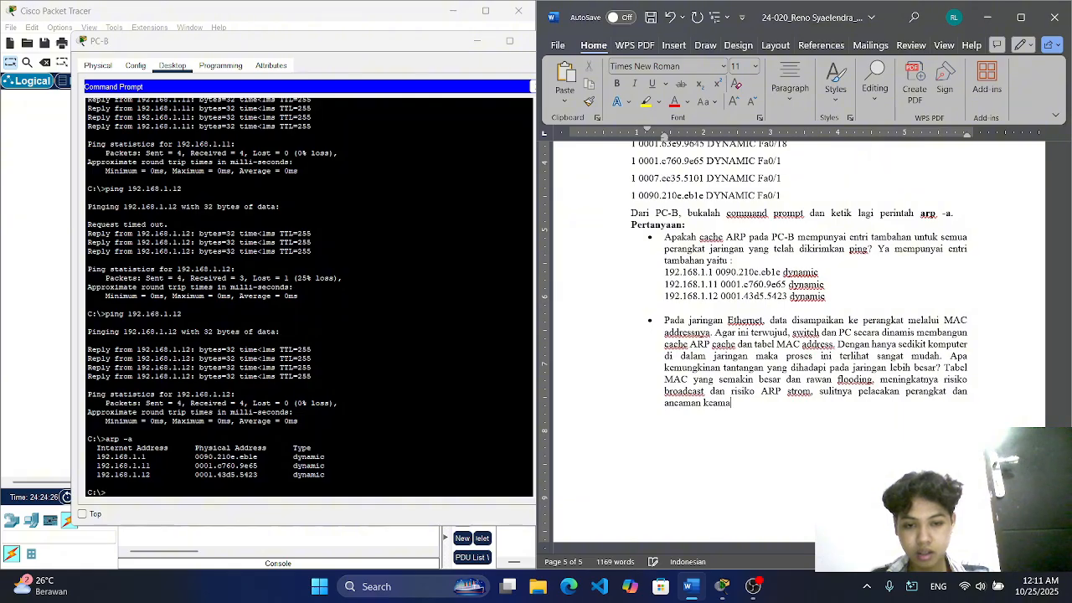
text(n seperti MA)
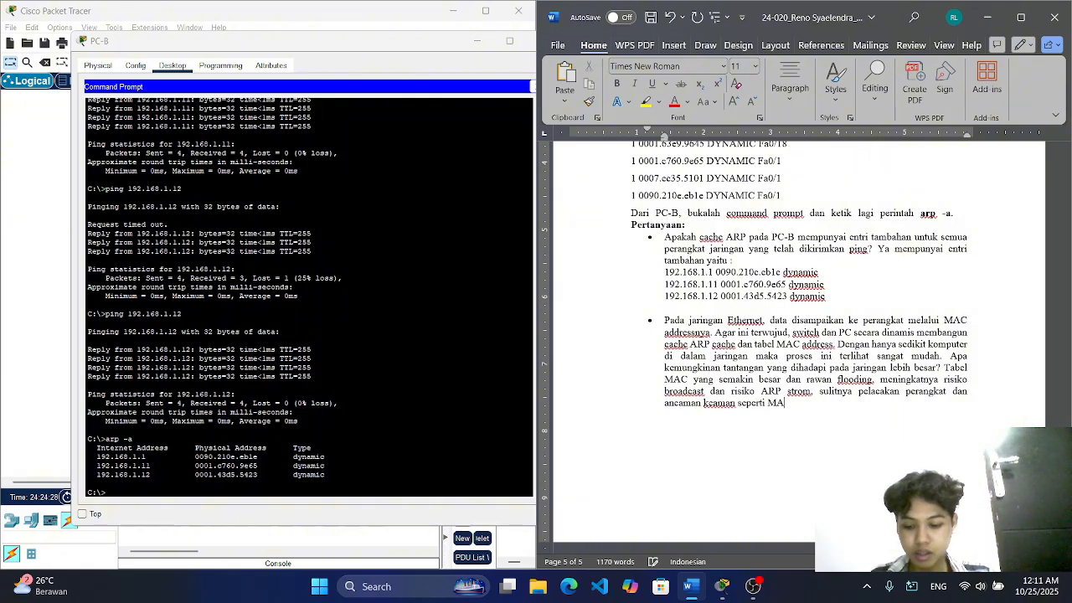
text(C s)
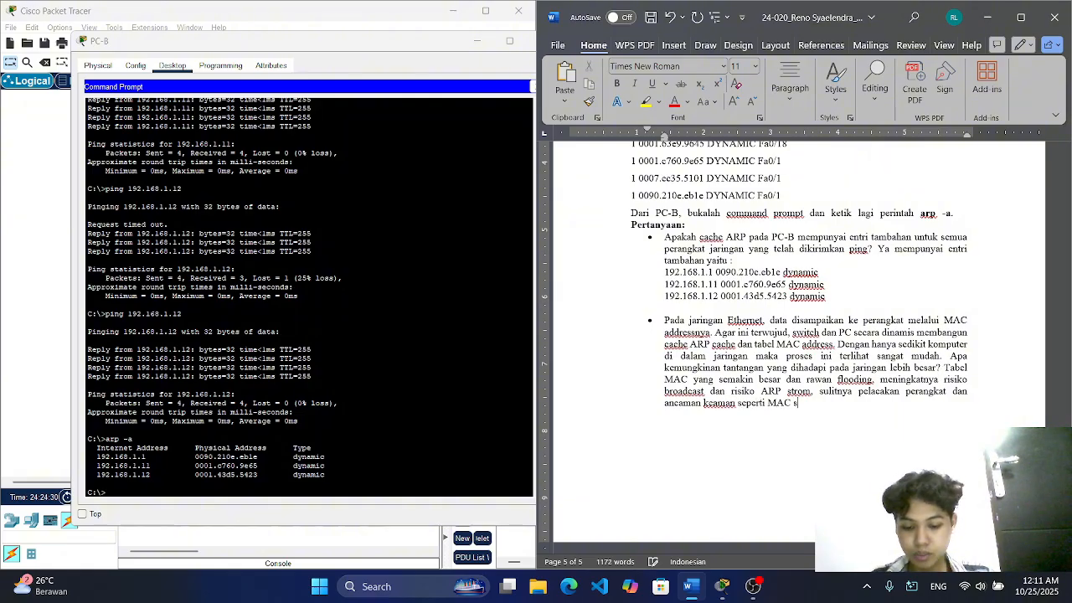
text(poofing)
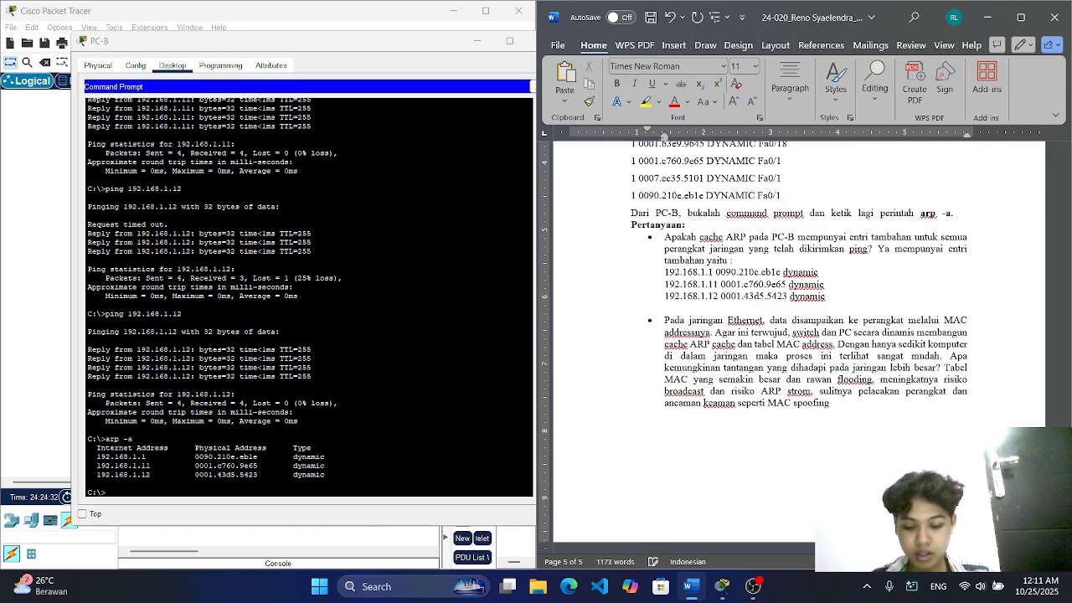
text(, dll.)
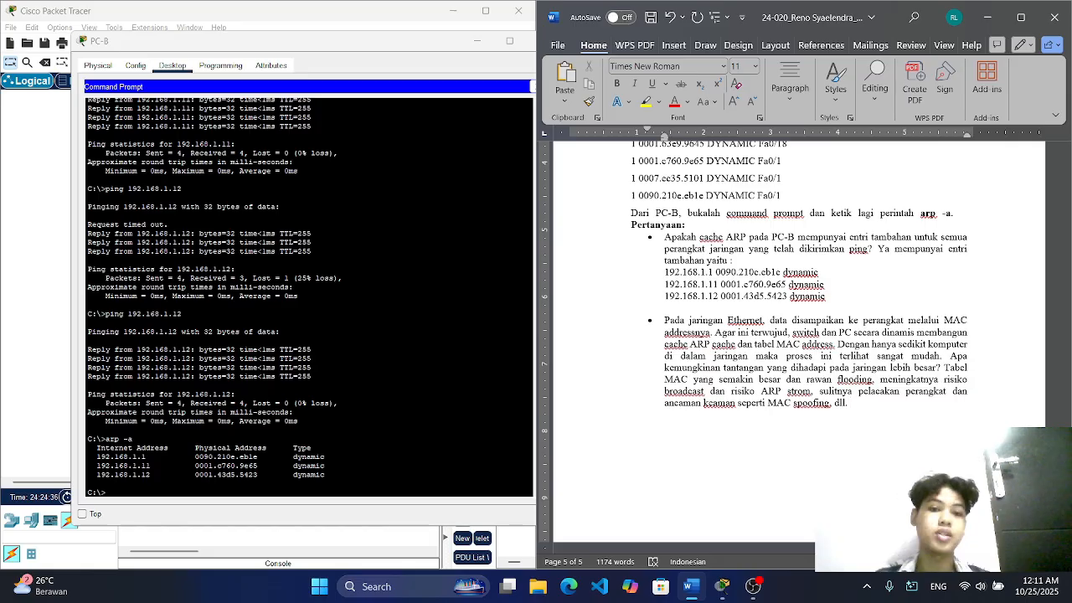
Step: Bring PC-B's window to the front and move it clear of the Word document
scroll(795, 335, up, 3)
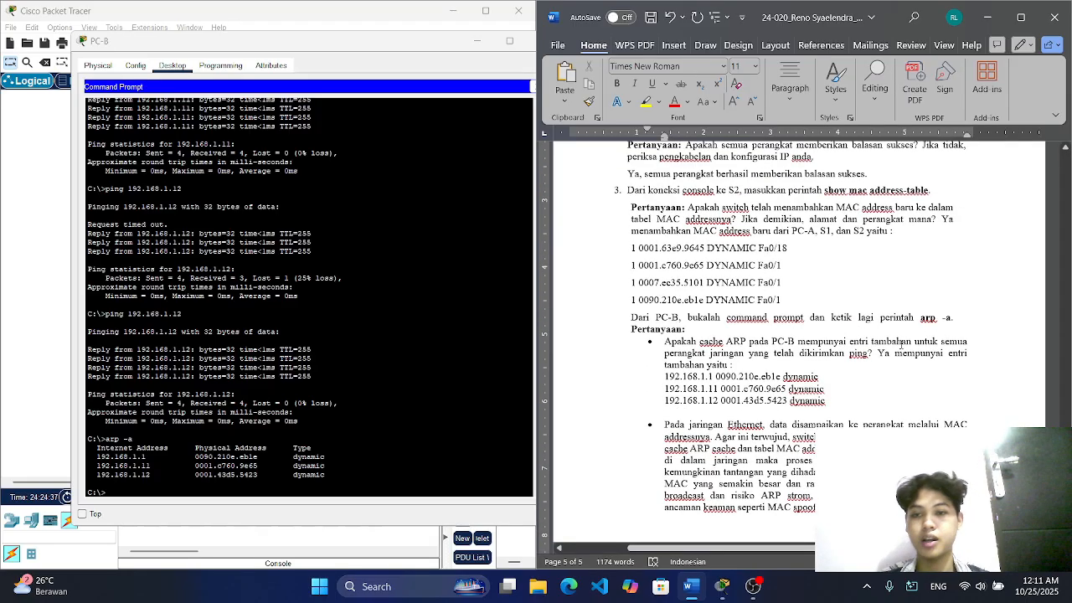
click(413, 45)
drag(413, 45, 369, 56)
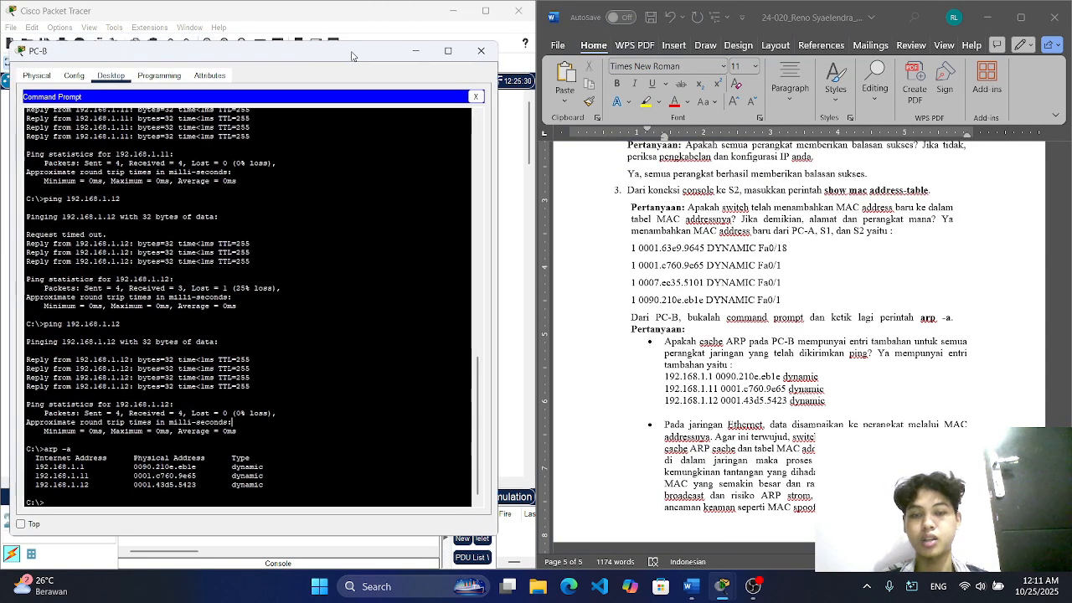